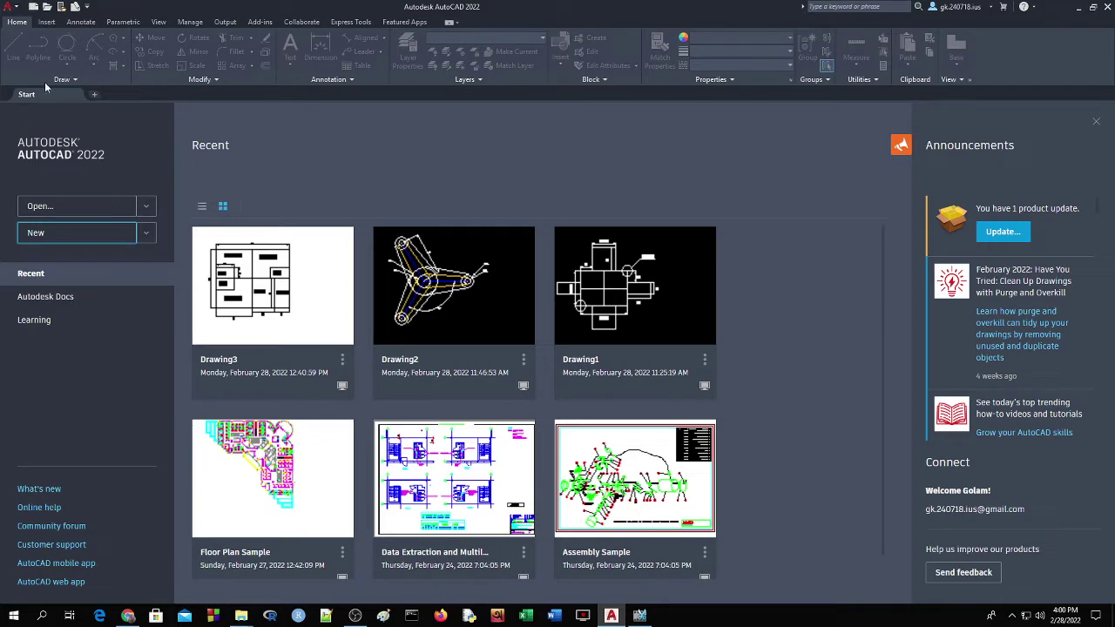
Create a new blank drawing, Drawing3, from the Start page
{"action": "left_click", "coordinate": [79, 235]}
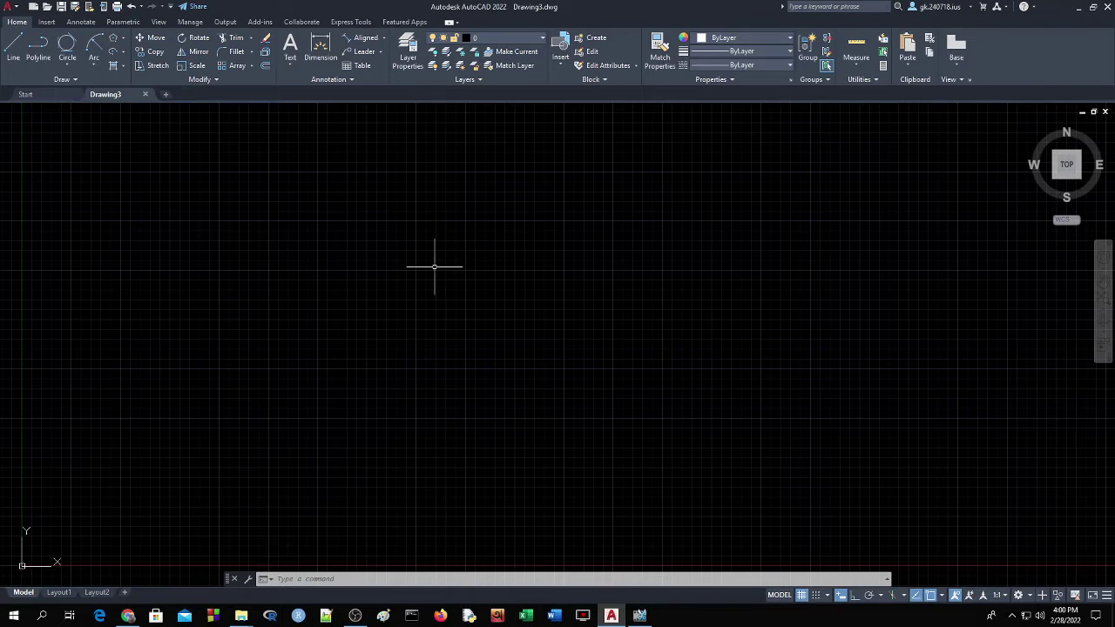
Set the drawing units to 0.00 length precision with a Meters insertion scale
{"action": "type", "text": "u"}
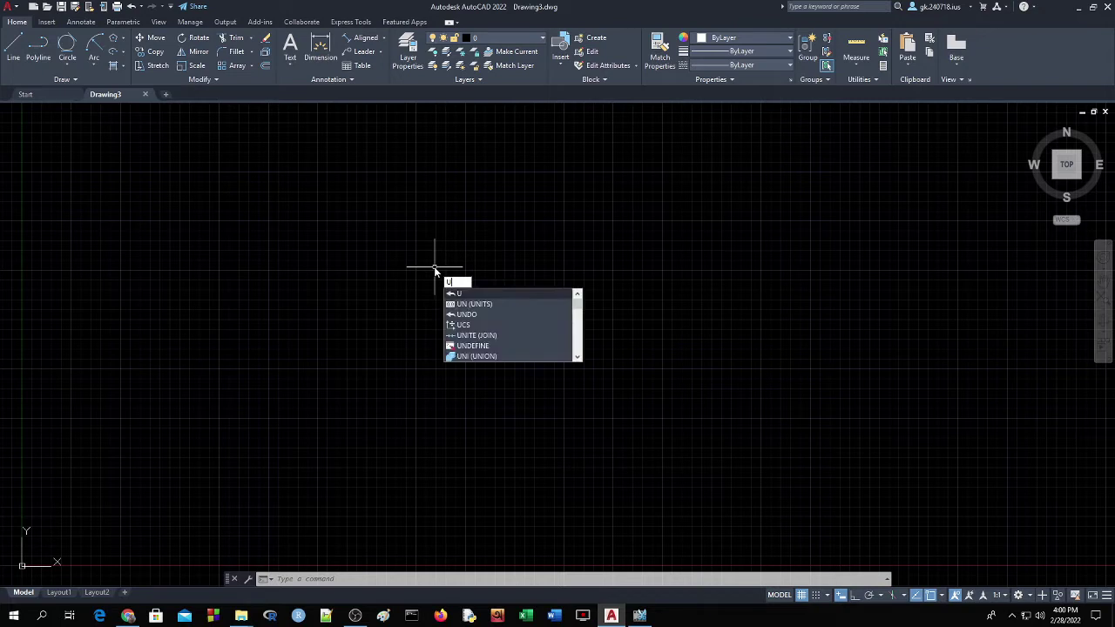
{"action": "type", "text": "n"}
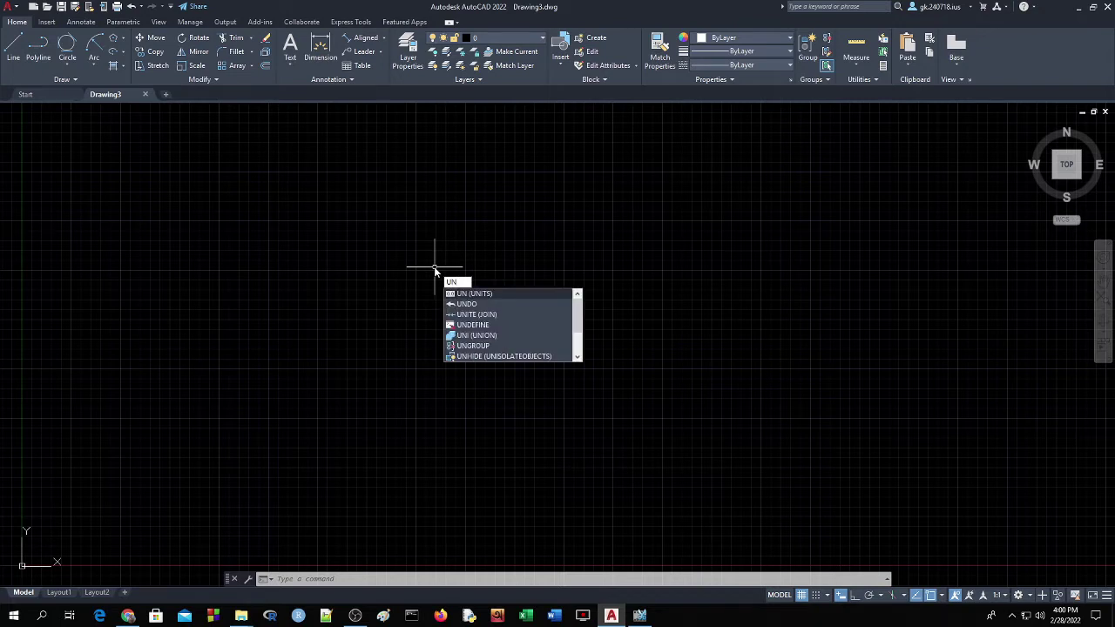
{"action": "key", "text": "Return"}
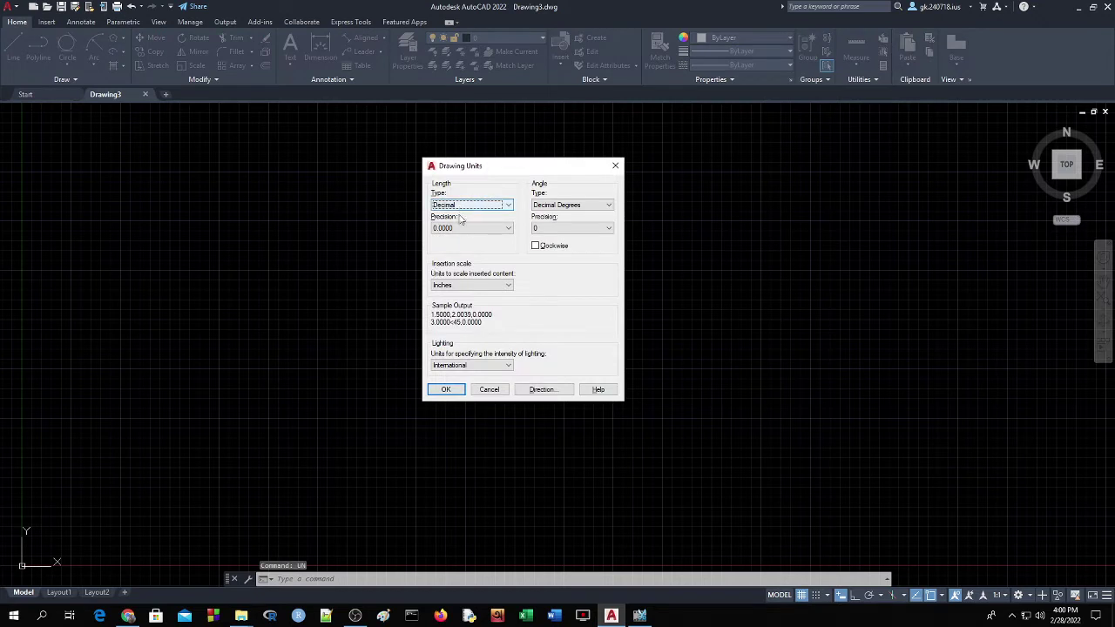
{"action": "left_click", "coordinate": [460, 229]}
{"action": "left_click", "coordinate": [448, 253]}
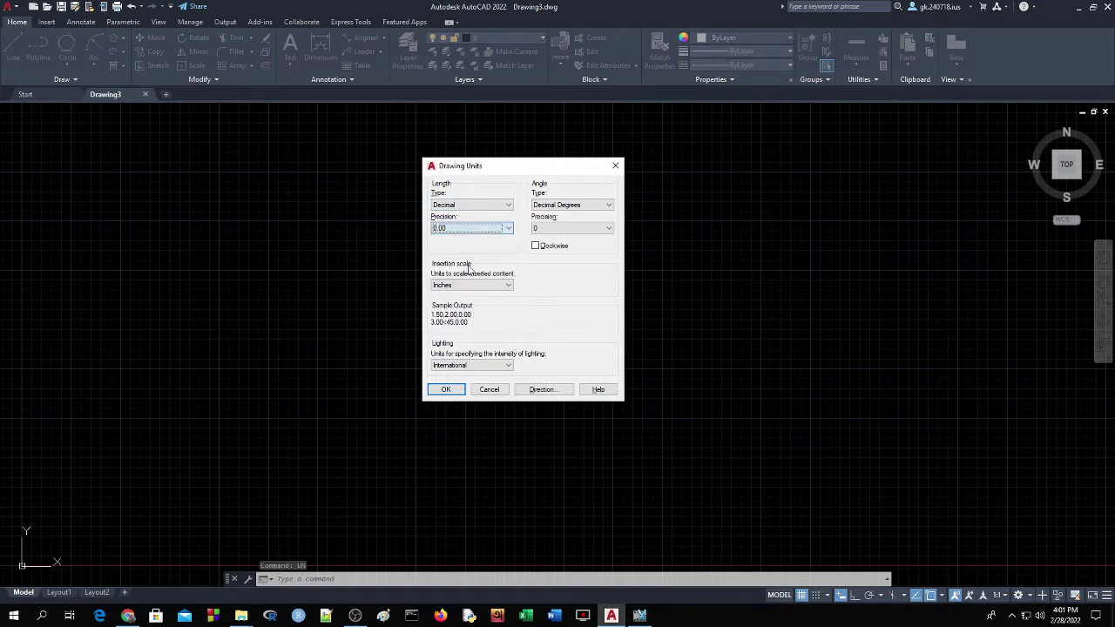
{"action": "left_click", "coordinate": [468, 287]}
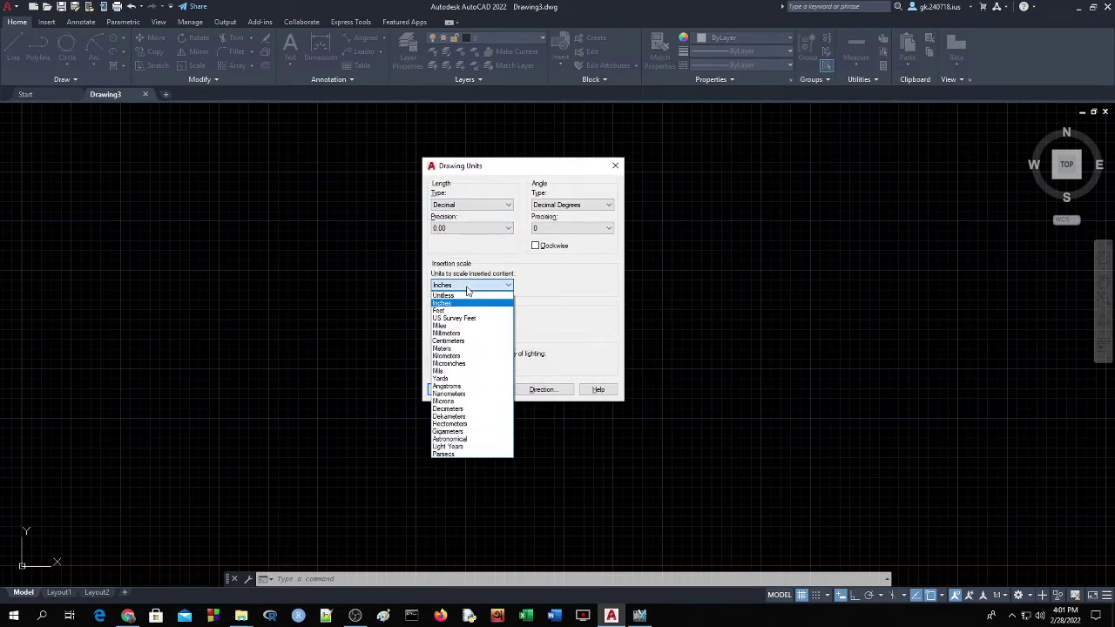
{"action": "left_click", "coordinate": [449, 349]}
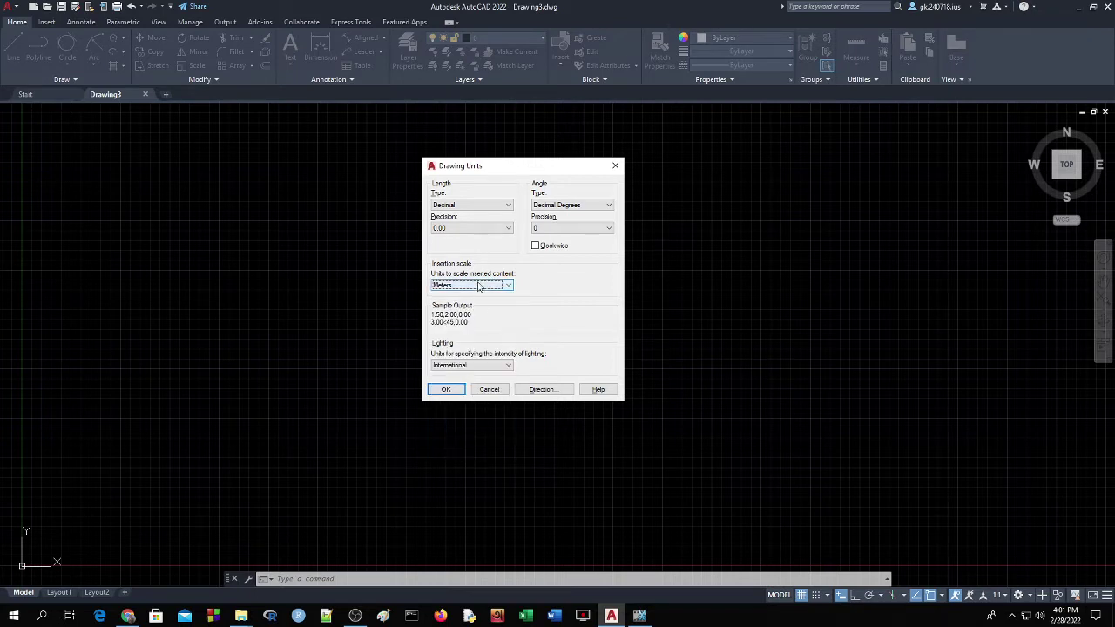
{"action": "left_click", "coordinate": [447, 391]}
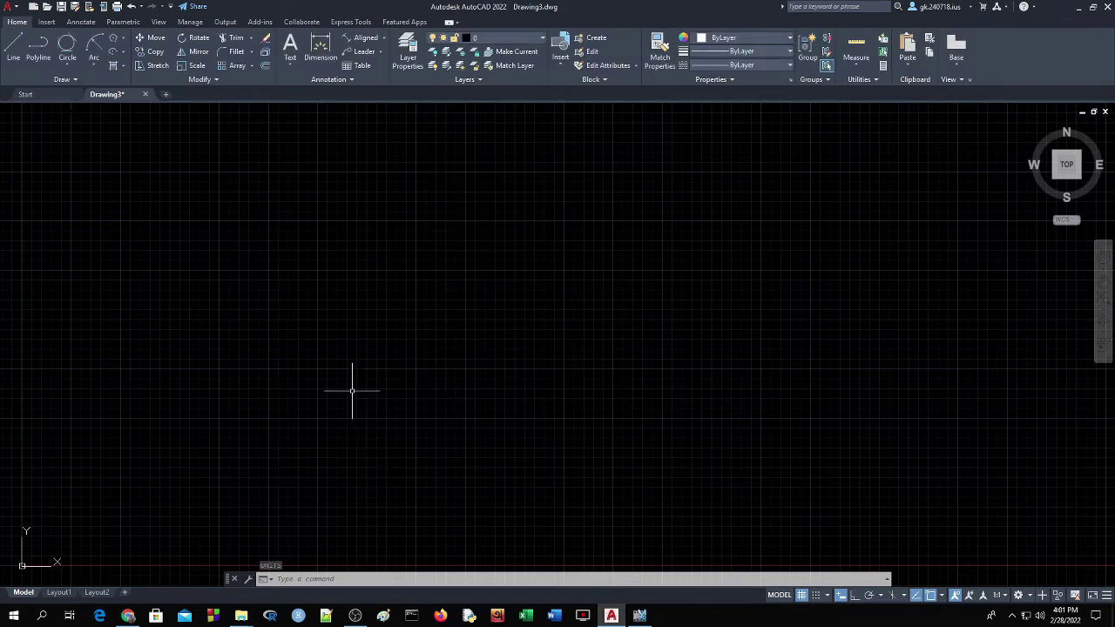
Set the drawing limits with lower-left corner 0,0 and upper-right corner 100,100
{"action": "type", "text": "lim"}
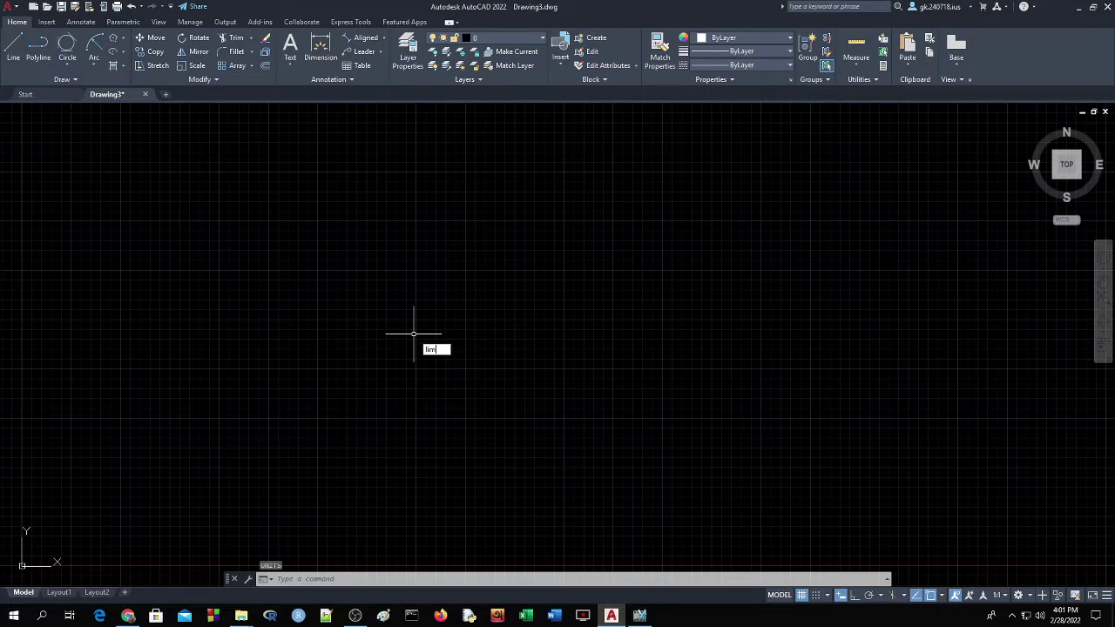
{"action": "type", "text": "i"}
{"action": "key", "text": "Return"}
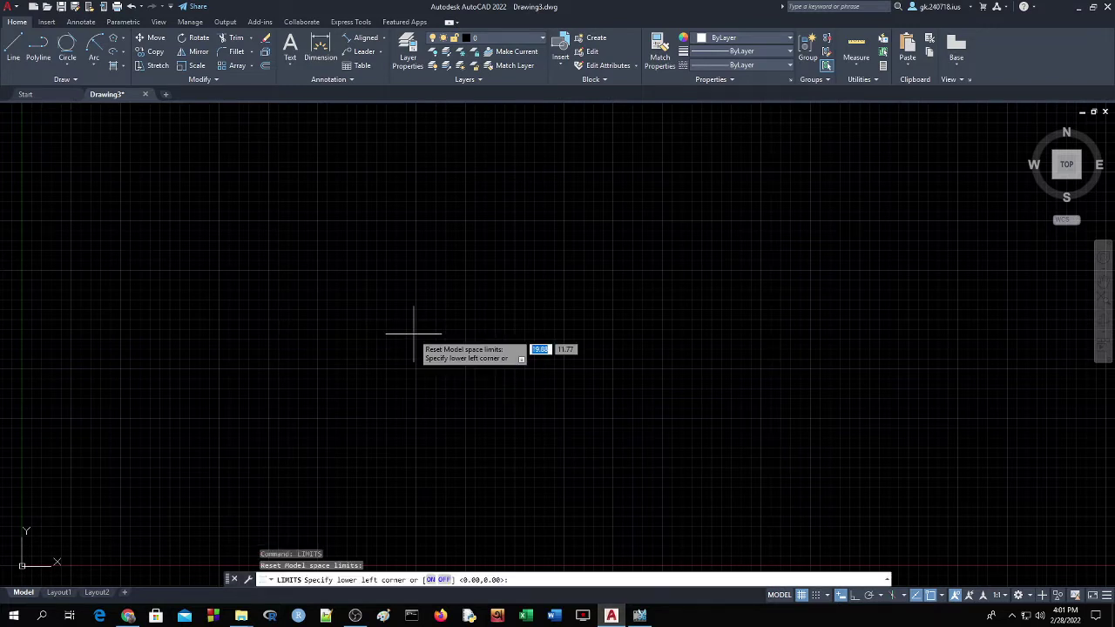
{"action": "type", "text": "0"}
{"action": "type", "text": ",0"}
{"action": "key", "text": "Return"}
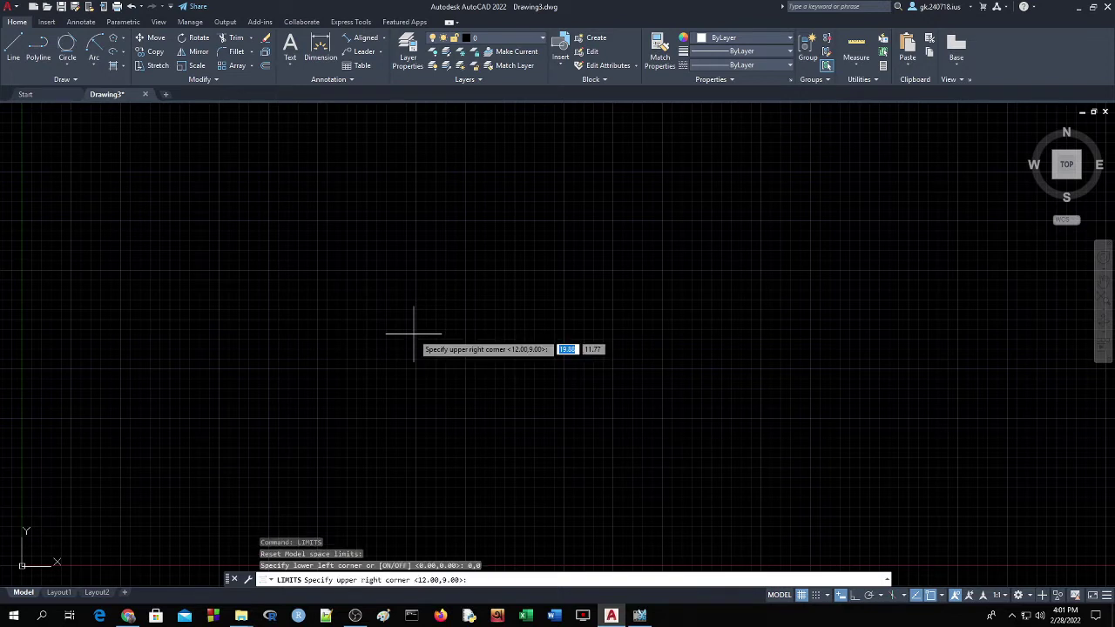
{"action": "type", "text": "100,"}
{"action": "type", "text": "0"}
{"action": "type", "text": "00"}
{"action": "key", "text": "Return"}
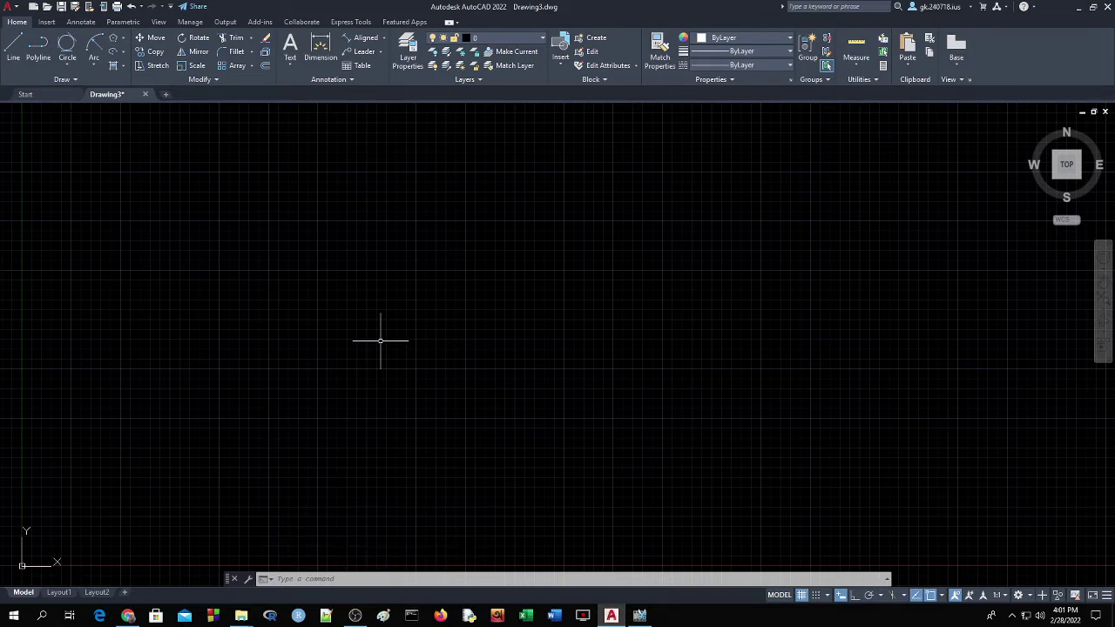
Zoom All to show the whole 0,0 to 100,100 limits area
{"action": "type", "text": "z"}
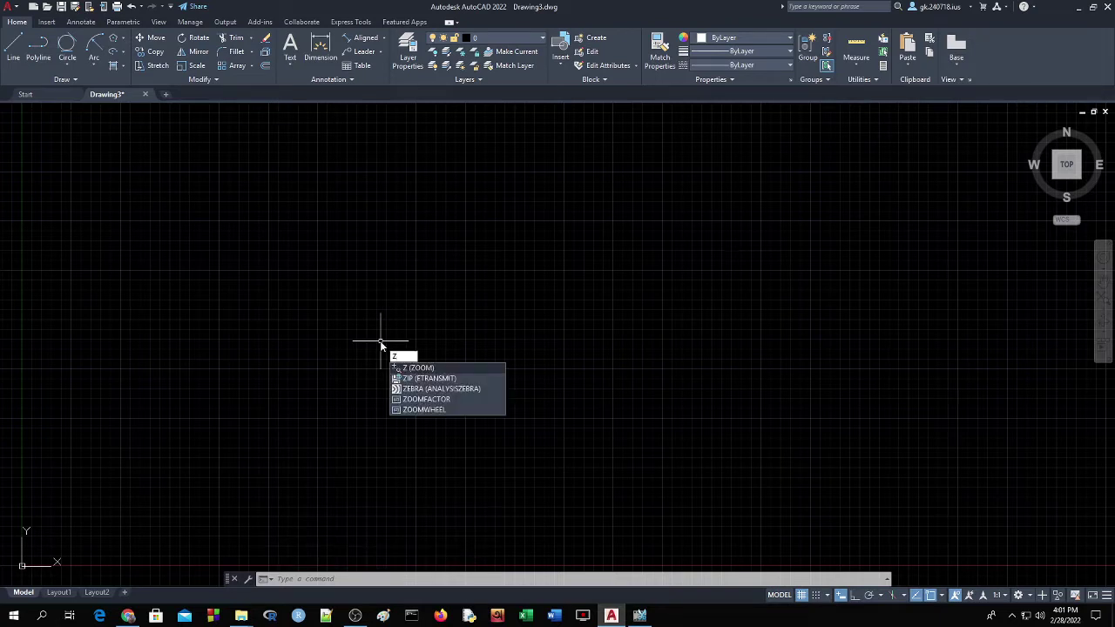
{"action": "key", "text": "Return"}
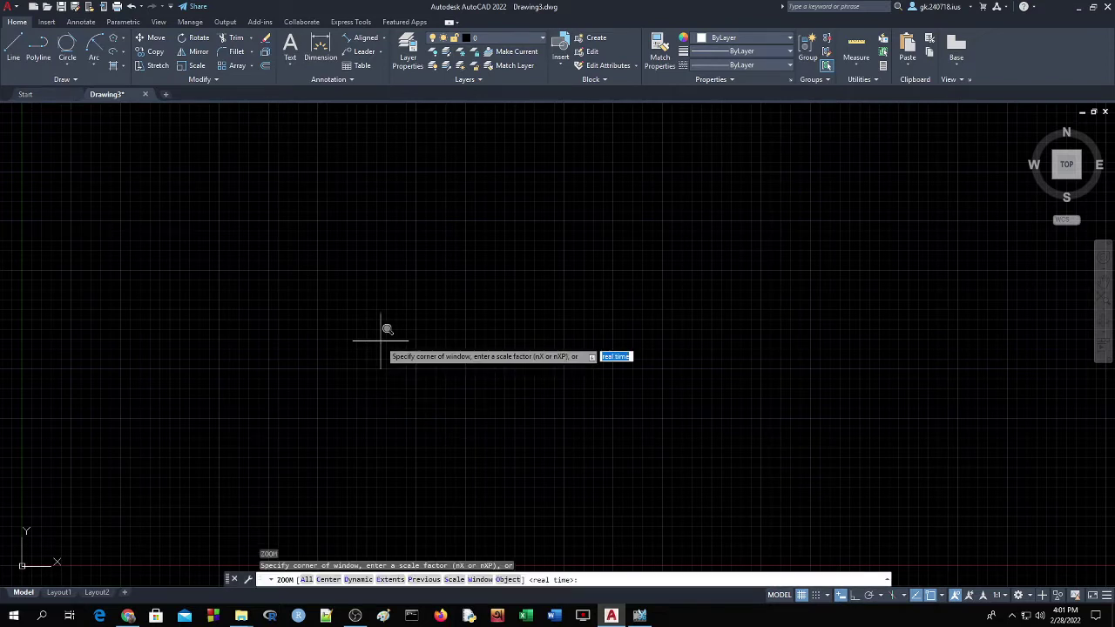
{"action": "type", "text": "a"}
{"action": "key", "text": "Return"}
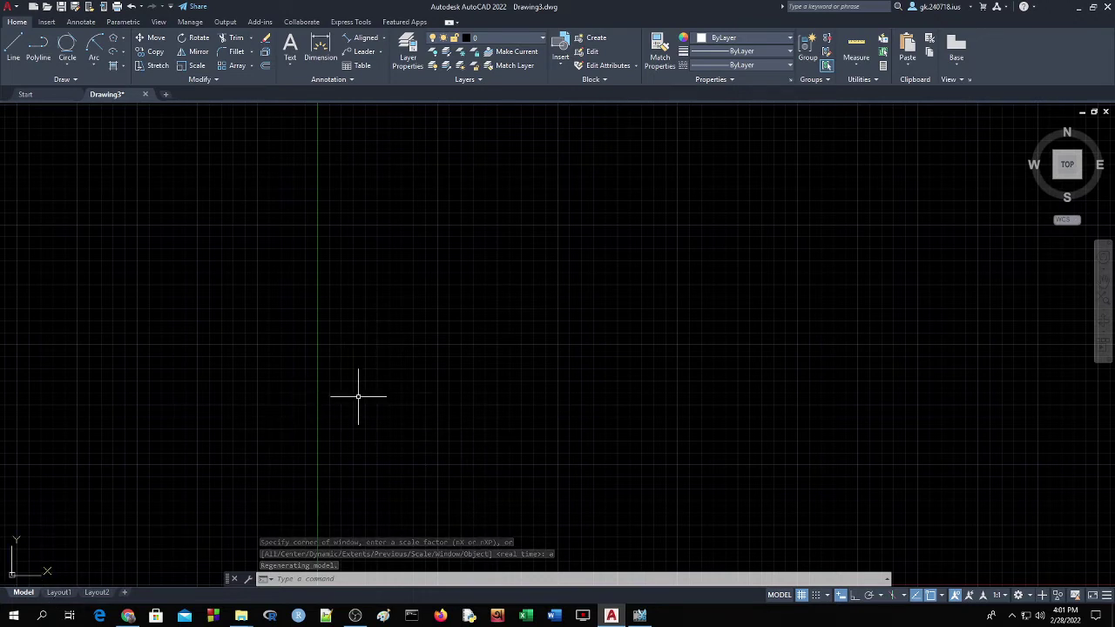
Pan the grid to fill the canvas and start the Line tool
{"action": "left_click", "coordinate": [1104, 261]}
{"action": "mouse_move", "coordinate": [604, 253]}
{"action": "left_mouse_down"}
{"action": "mouse_move", "coordinate": [429, 414]}
{"action": "mouse_move", "coordinate": [618, 149]}
{"action": "left_mouse_up"}
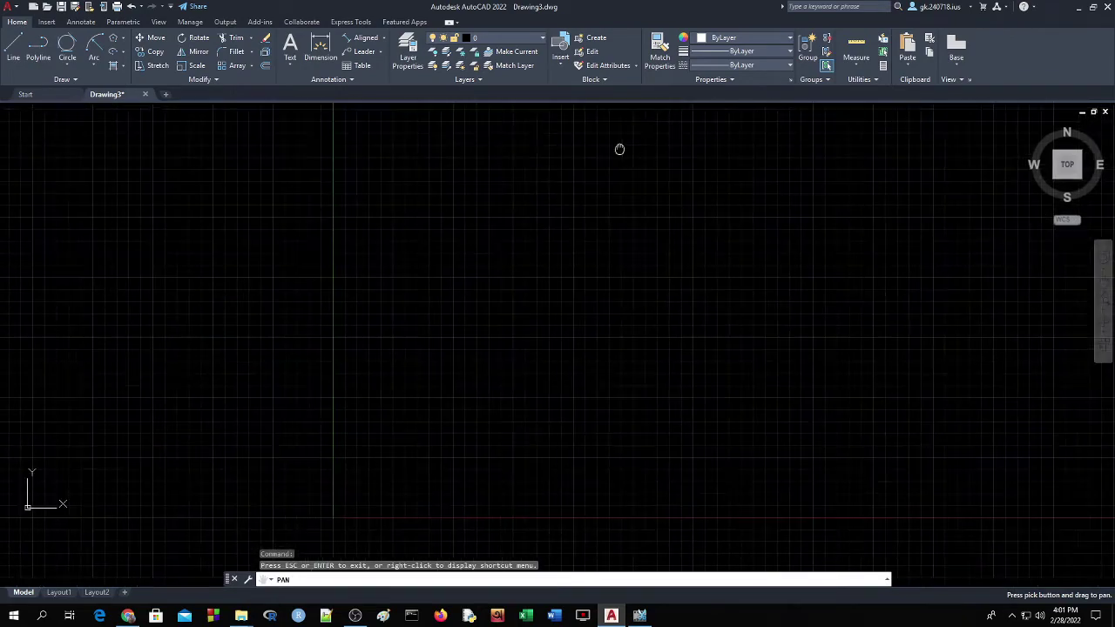
{"action": "mouse_move", "coordinate": [600, 341]}
{"action": "left_mouse_down"}
{"action": "mouse_move", "coordinate": [495, 332]}
{"action": "mouse_move", "coordinate": [453, 406]}
{"action": "mouse_move", "coordinate": [513, 433]}
{"action": "mouse_move", "coordinate": [533, 464]}
{"action": "mouse_move", "coordinate": [540, 381]}
{"action": "mouse_move", "coordinate": [582, 357]}
{"action": "mouse_move", "coordinate": [591, 390]}
{"action": "mouse_move", "coordinate": [584, 380]}
{"action": "left_mouse_up"}
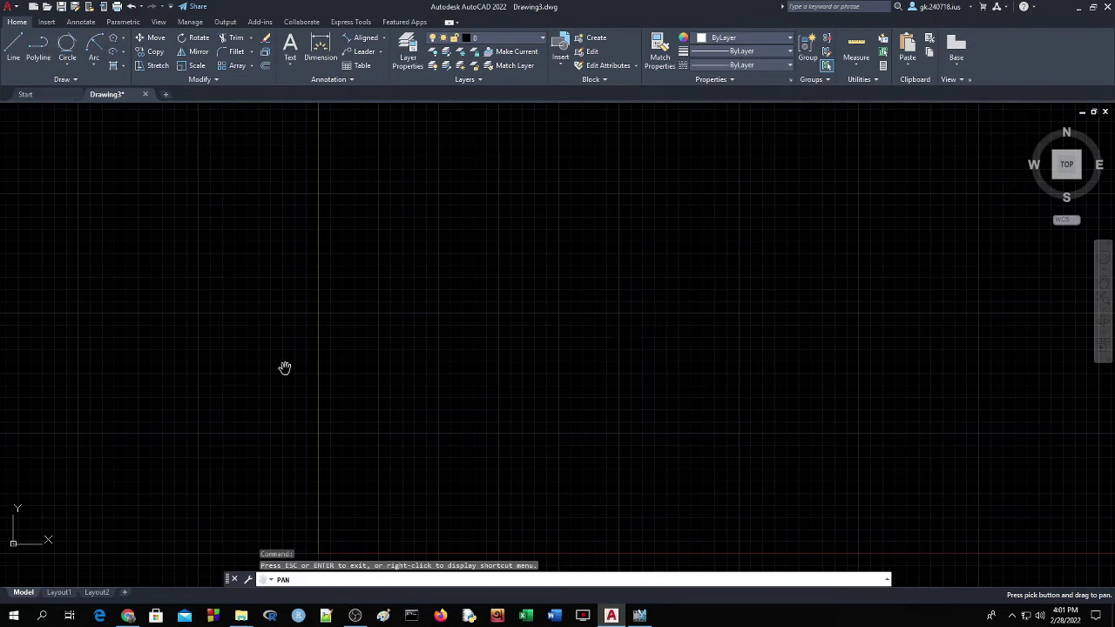
{"action": "left_click", "coordinate": [13, 48]}
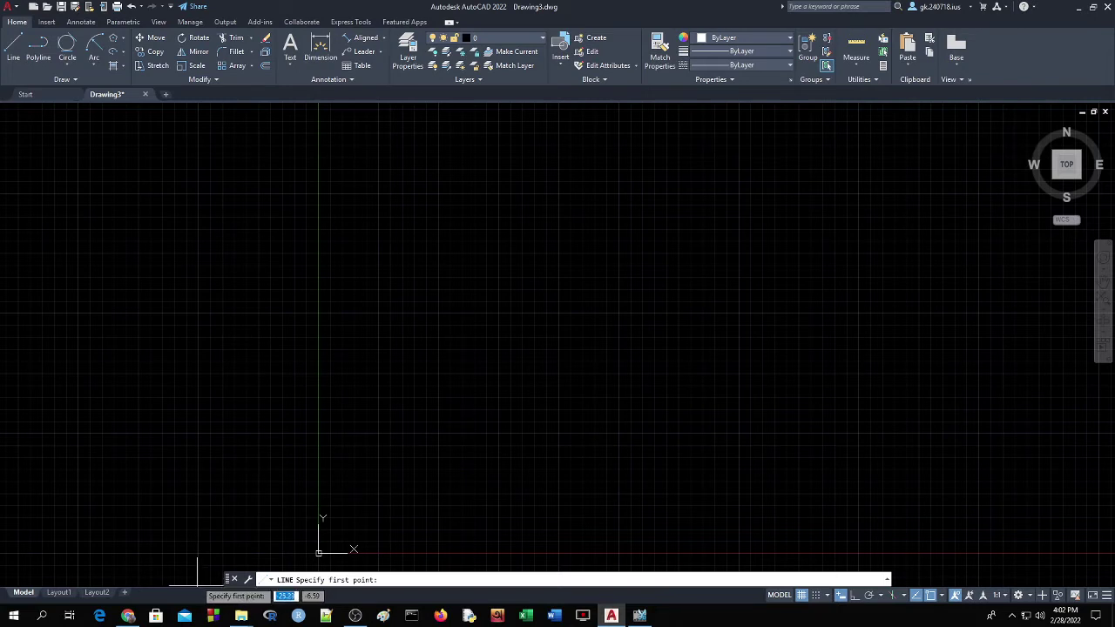
Turn on Ortho mode, cancel the first line attempt, and restart the Line command
{"action": "left_click", "coordinate": [197, 582]}
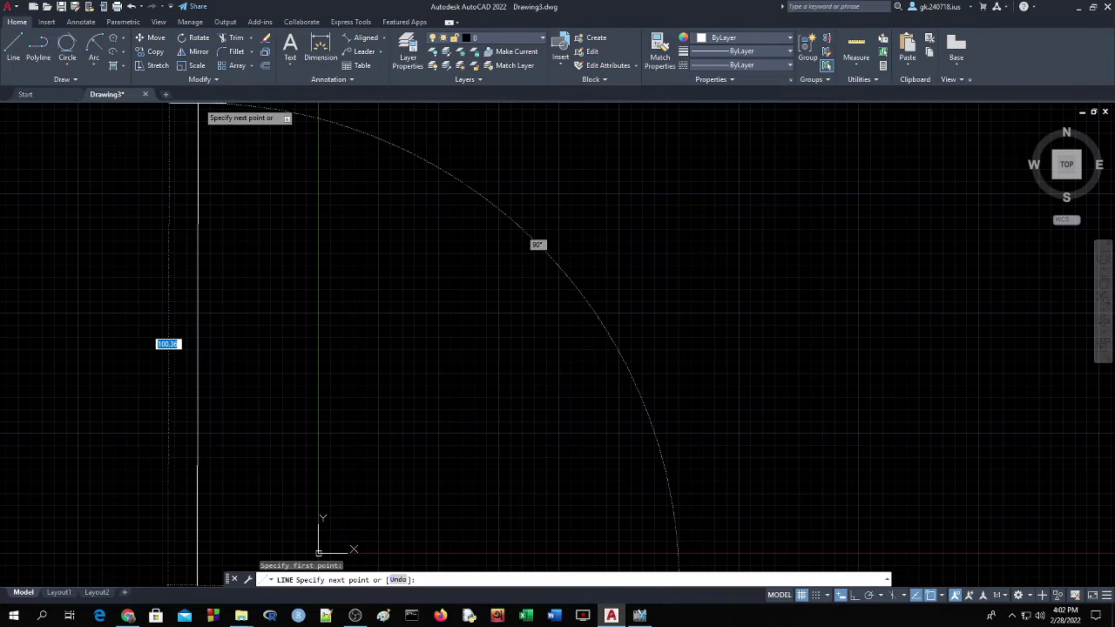
{"action": "left_click", "coordinate": [856, 597]}
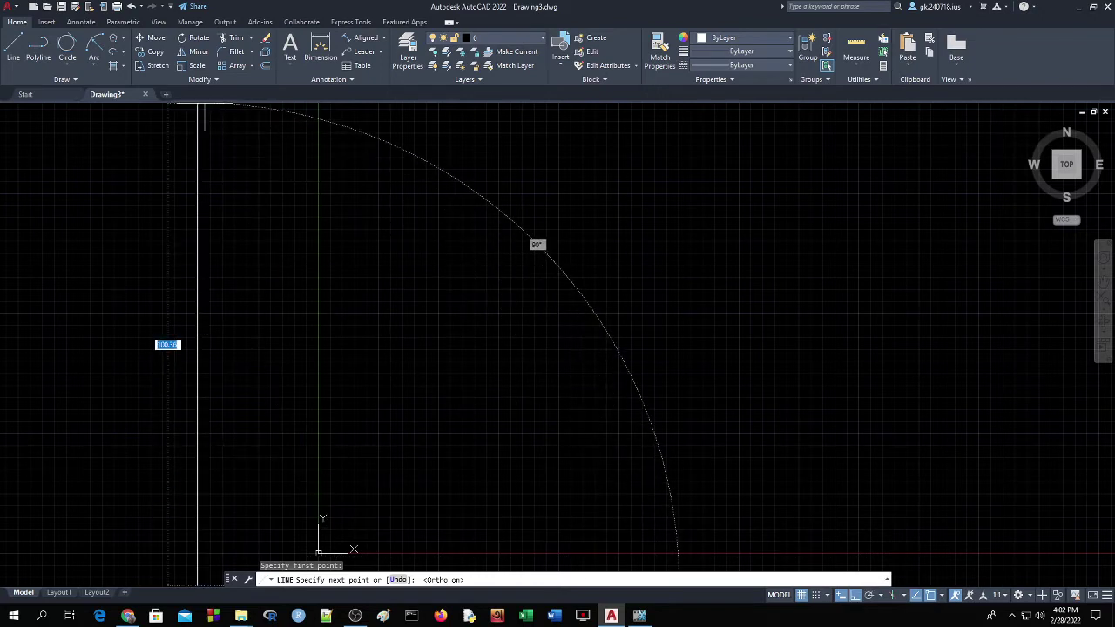
{"action": "key", "text": "Escape"}
{"action": "key", "text": "Return"}
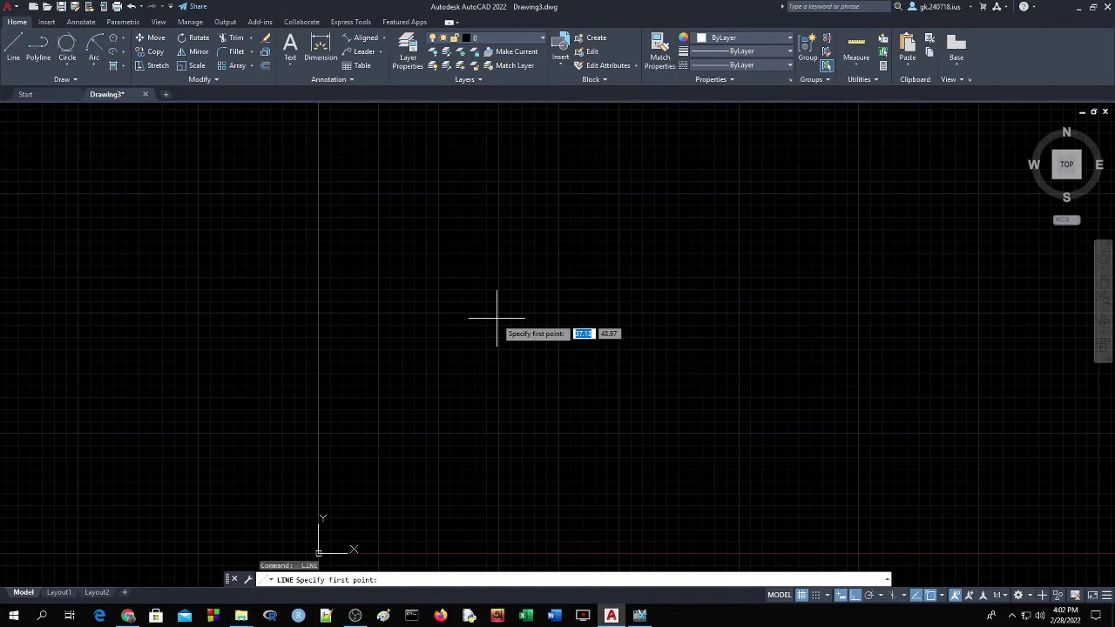
Draw a vertical line 3 units long as the first wall
{"action": "left_click", "coordinate": [13, 52]}
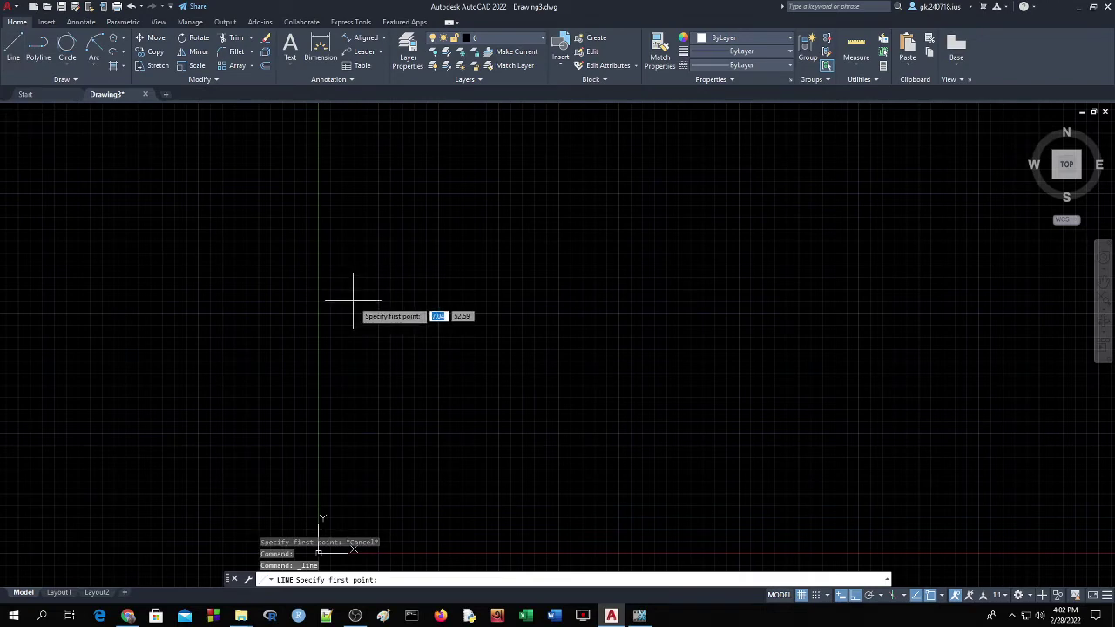
{"action": "left_click", "coordinate": [441, 431]}
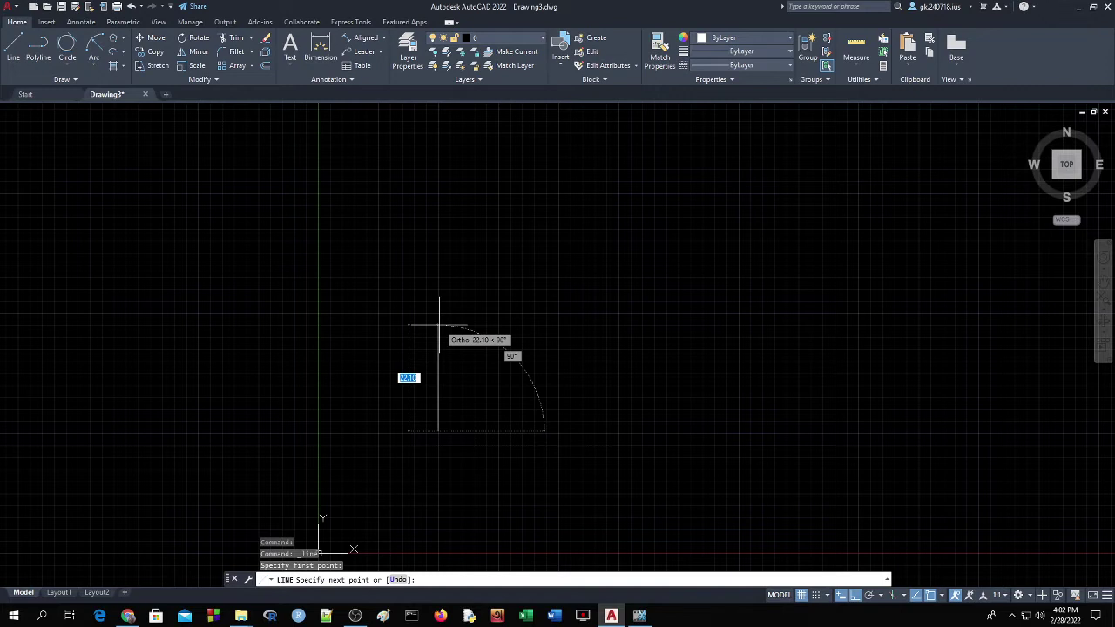
{"action": "type", "text": "3"}
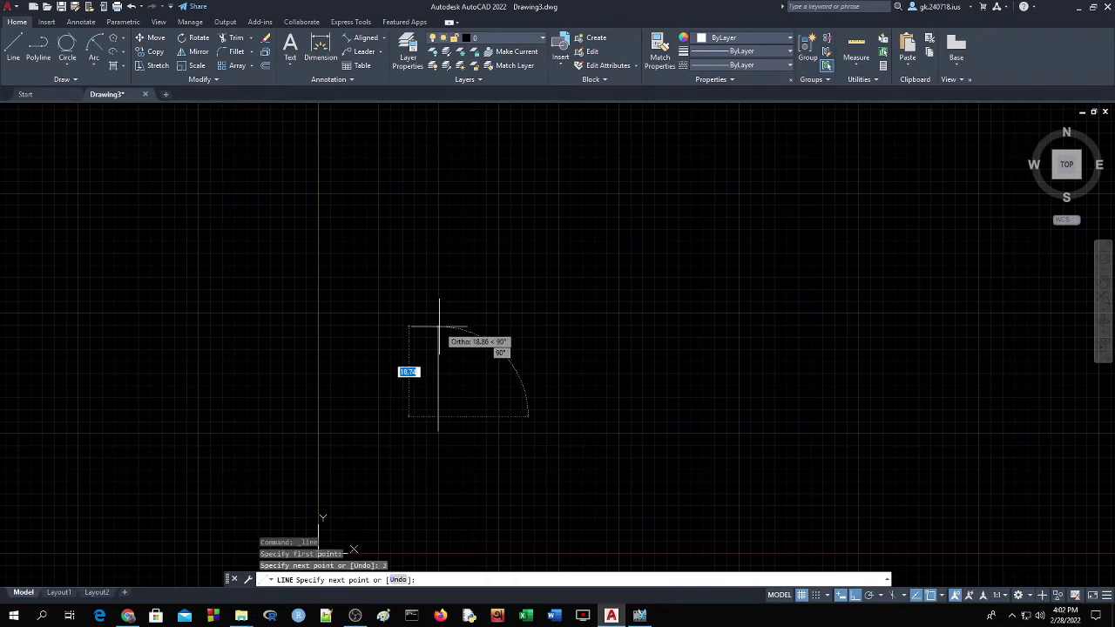
{"action": "key", "text": "Return"}
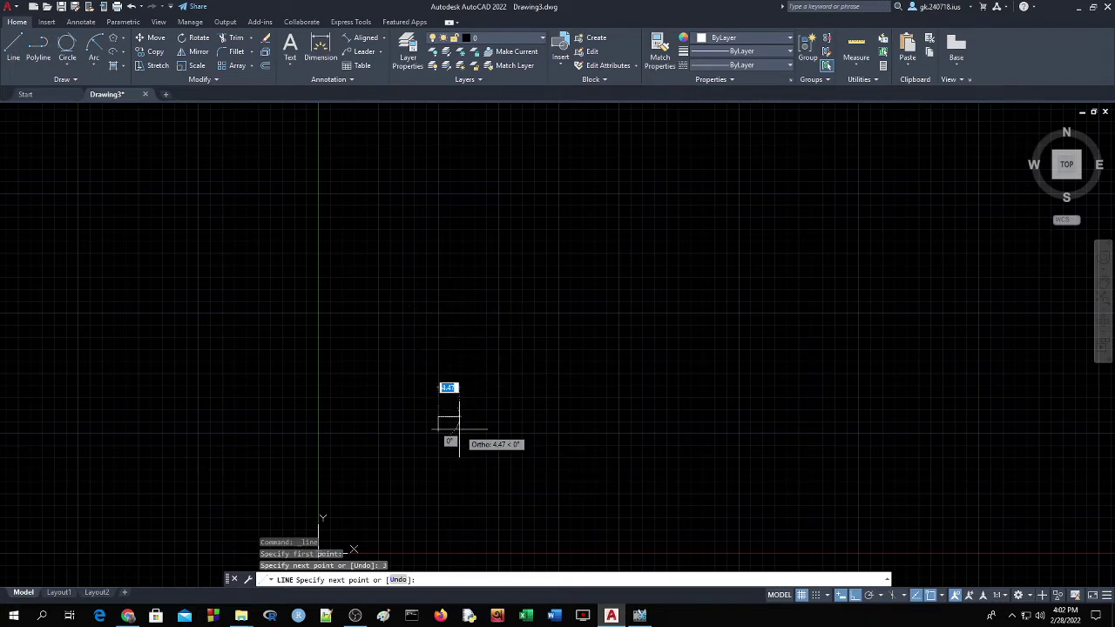
{"action": "scroll", "coordinate": [459, 430], "scroll_direction": "up", "scroll_amount": 2}
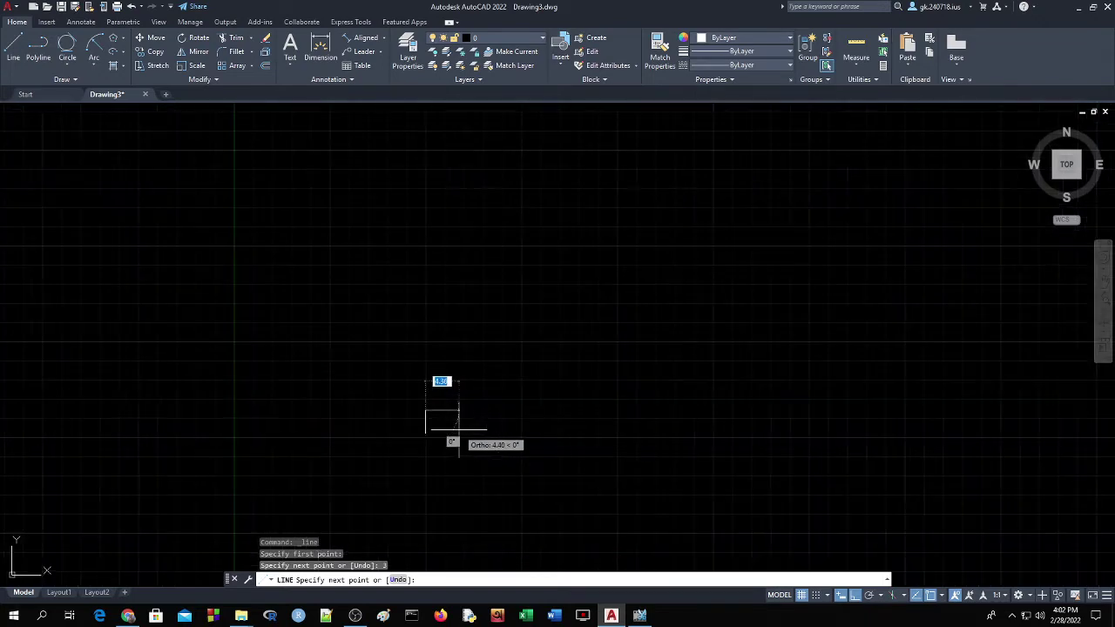
{"action": "scroll", "coordinate": [460, 429], "scroll_direction": "up", "scroll_amount": 5}
{"action": "scroll", "coordinate": [460, 429], "scroll_direction": "up", "scroll_amount": 2}
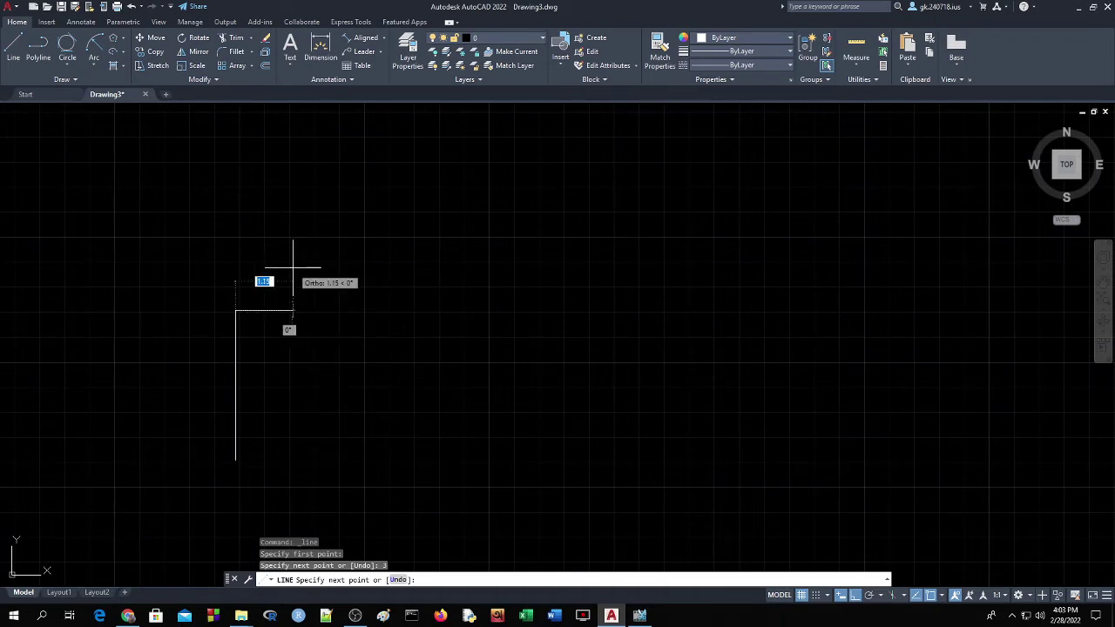
{"action": "key", "text": "Return"}
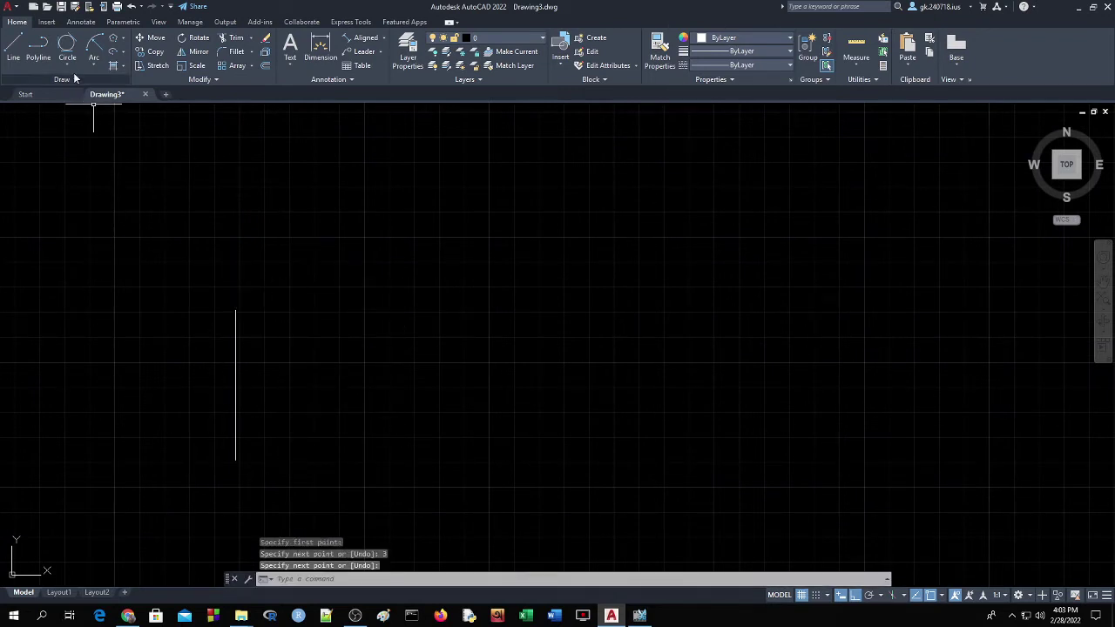
From the line's lower end, draw segments 5, 3 and 5 to close a 5-by-3 rectangle
{"action": "left_click", "coordinate": [13, 47]}
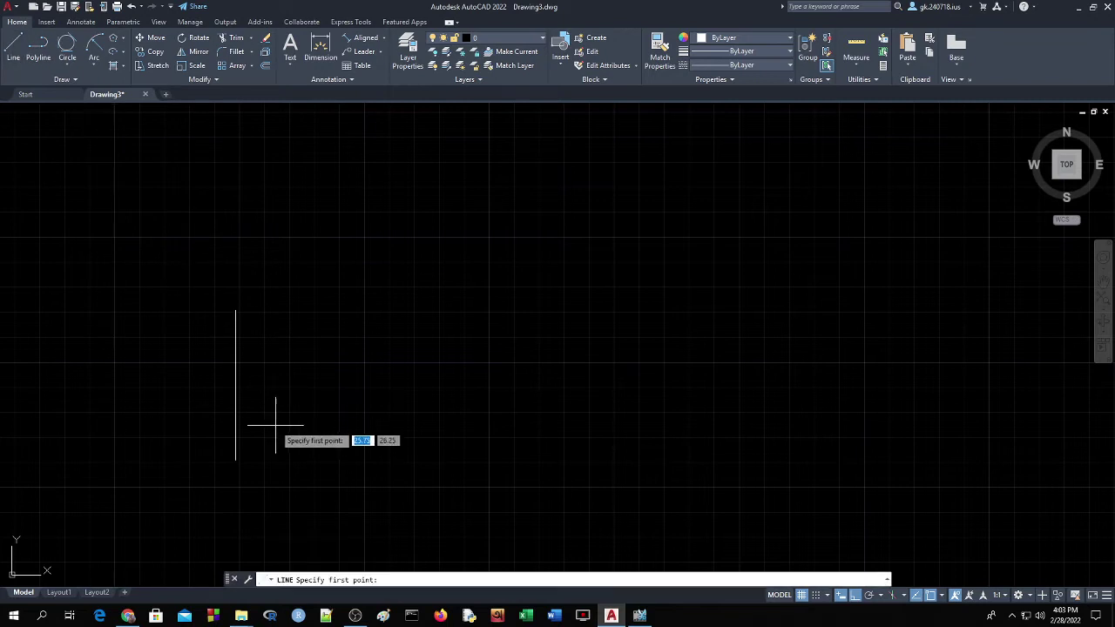
{"action": "left_click", "coordinate": [235, 459]}
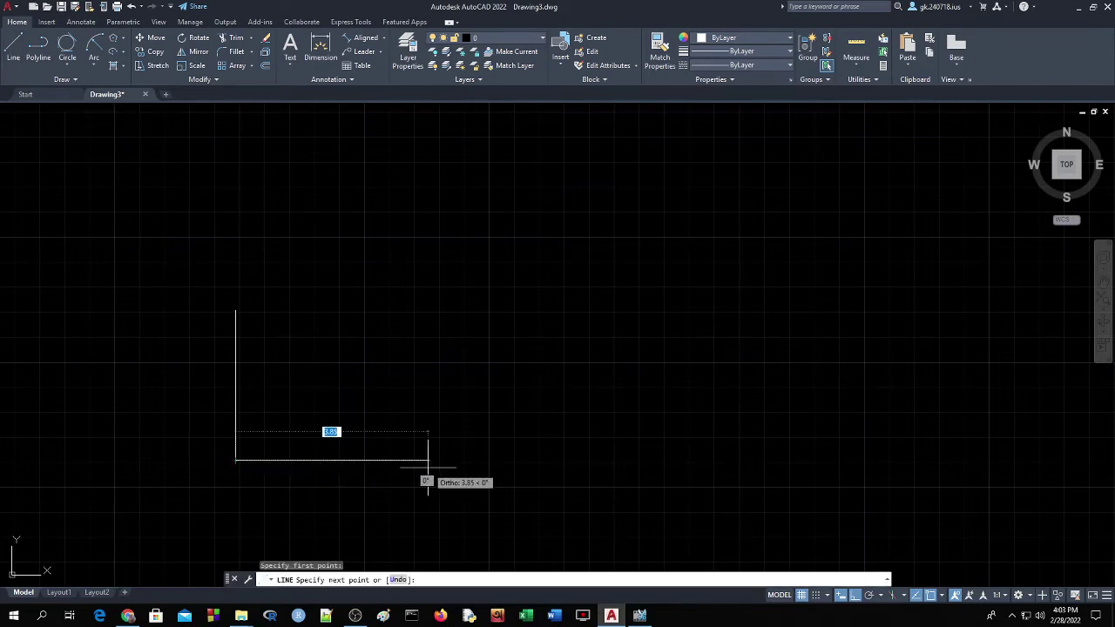
{"action": "type", "text": "5"}
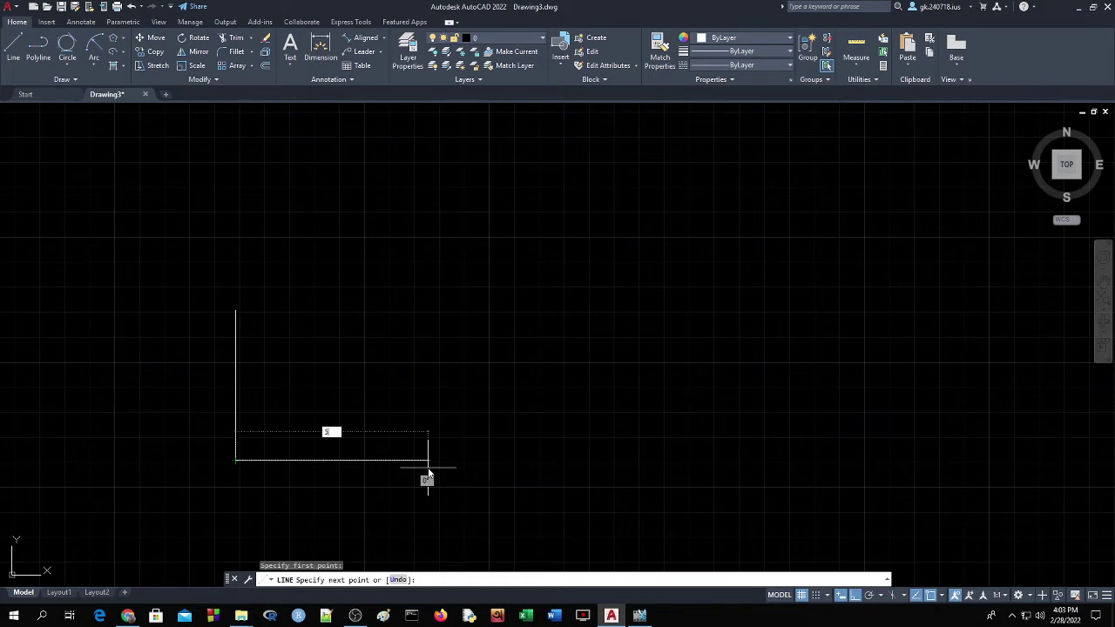
{"action": "key", "text": "Return"}
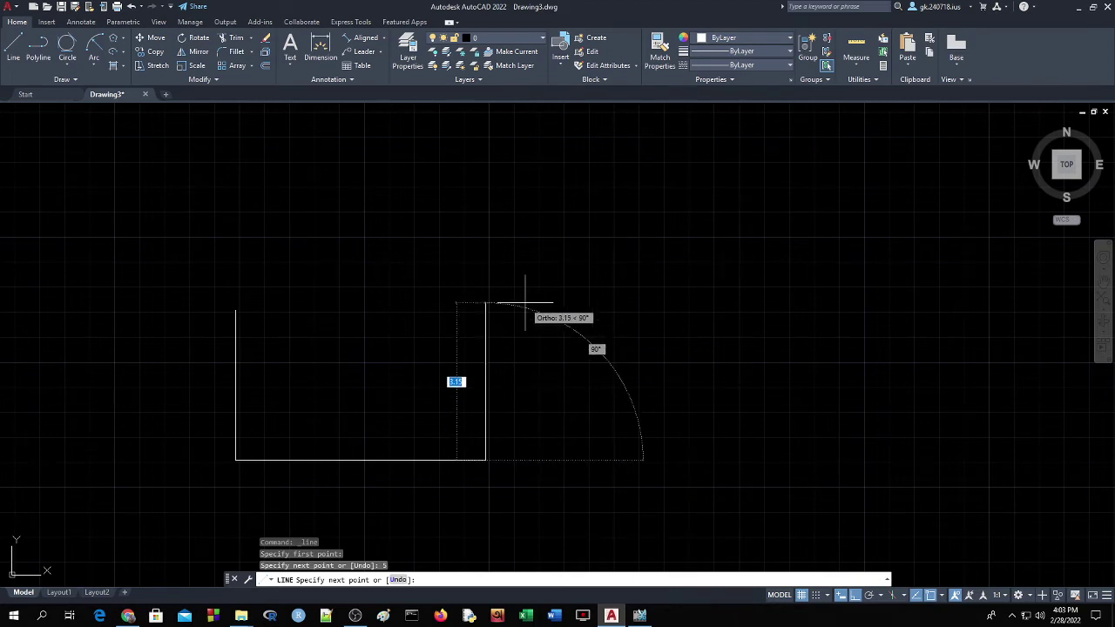
{"action": "type", "text": "3"}
{"action": "key", "text": "Return"}
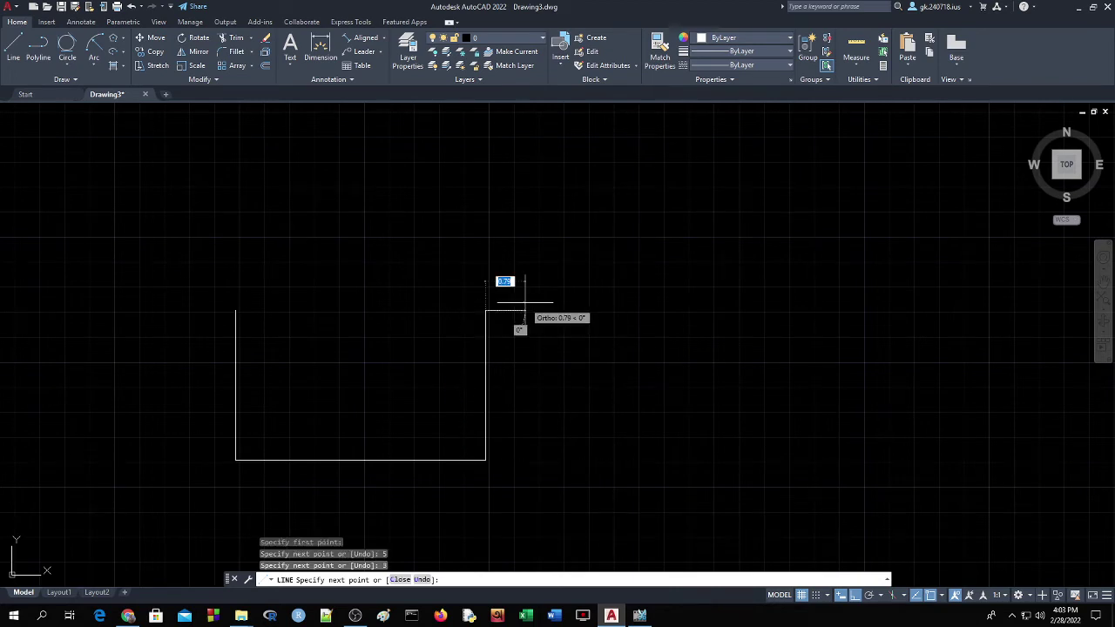
{"action": "type", "text": "5"}
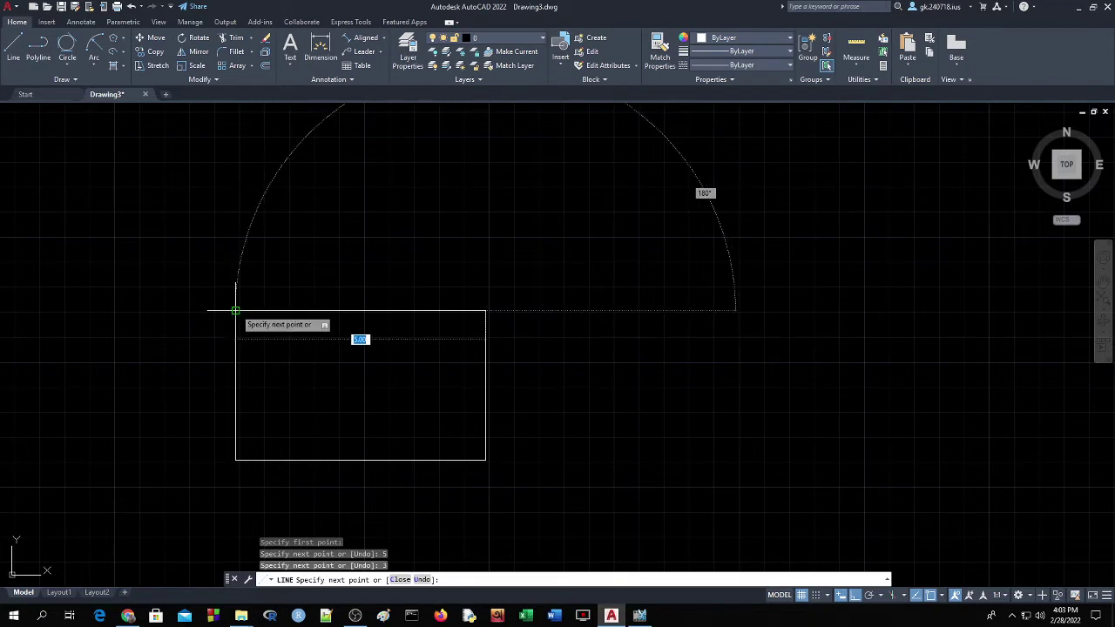
{"action": "key", "text": "Return"}
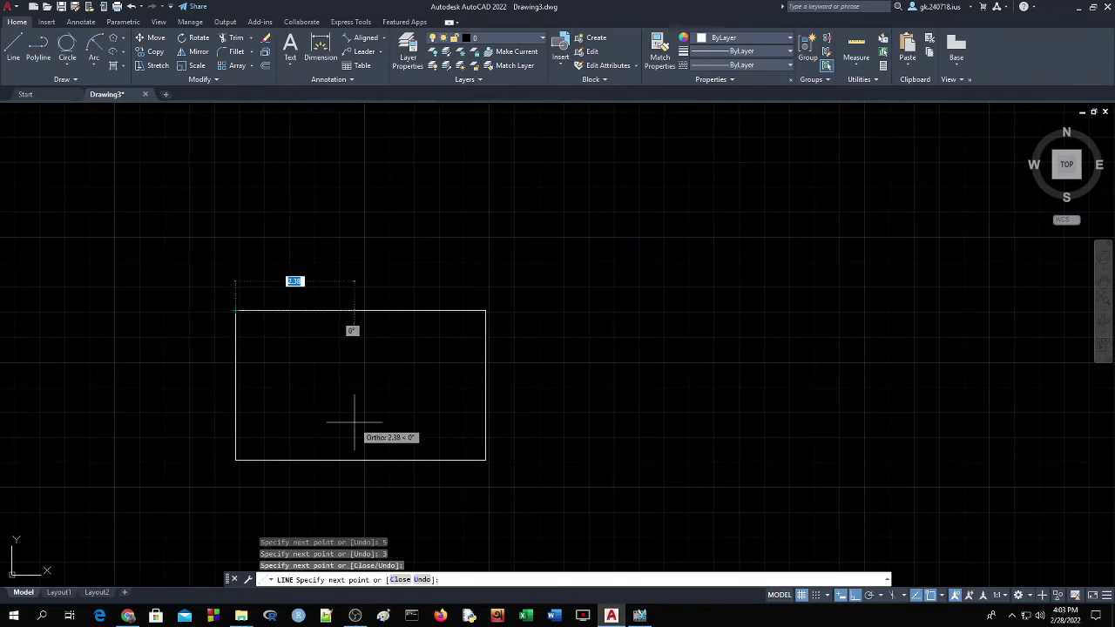
{"action": "key", "text": "Return"}
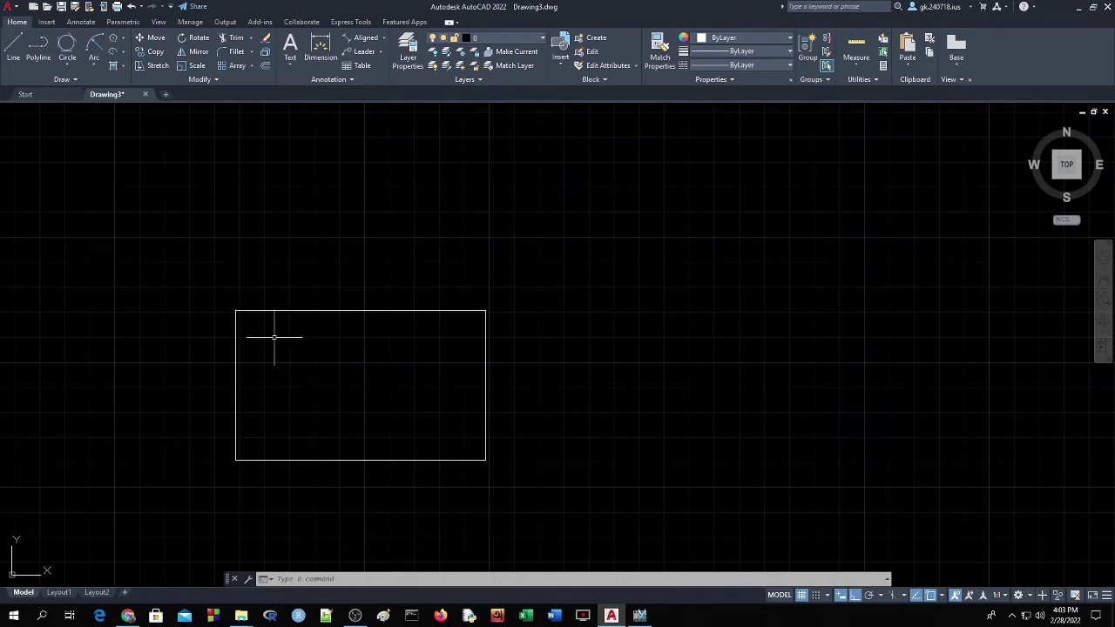
Pan the view down to leave empty space above the rectangle, then restart Line
{"action": "type", "text": "line"}
{"action": "key", "text": "Return"}
{"action": "scroll", "coordinate": [269, 237], "scroll_direction": "up", "scroll_amount": 1}
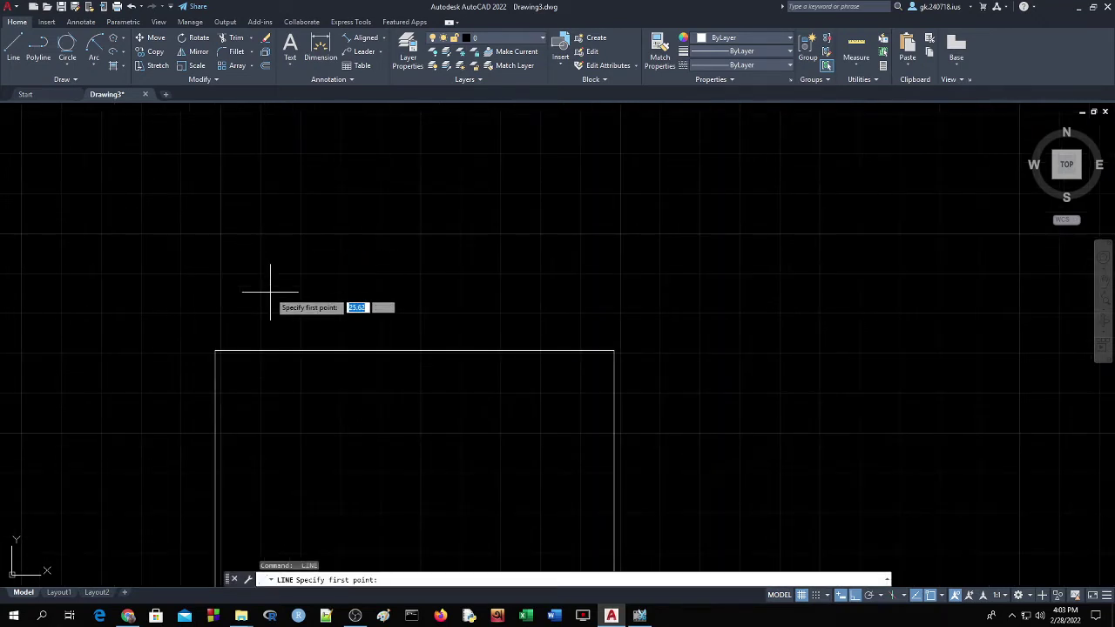
{"action": "scroll", "coordinate": [269, 294], "scroll_direction": "down", "scroll_amount": 1}
{"action": "left_click", "coordinate": [588, 293]}
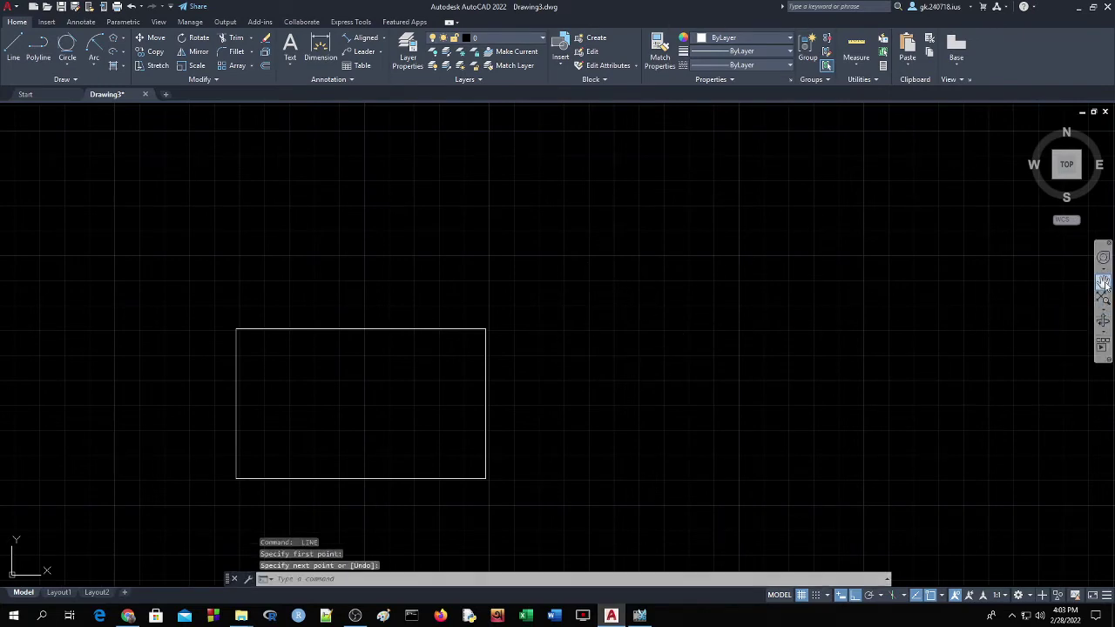
{"action": "left_click", "coordinate": [1103, 281]}
{"action": "mouse_move", "coordinate": [558, 242]}
{"action": "left_mouse_down"}
{"action": "mouse_move", "coordinate": [556, 338]}
{"action": "mouse_move", "coordinate": [550, 293]}
{"action": "left_mouse_up"}
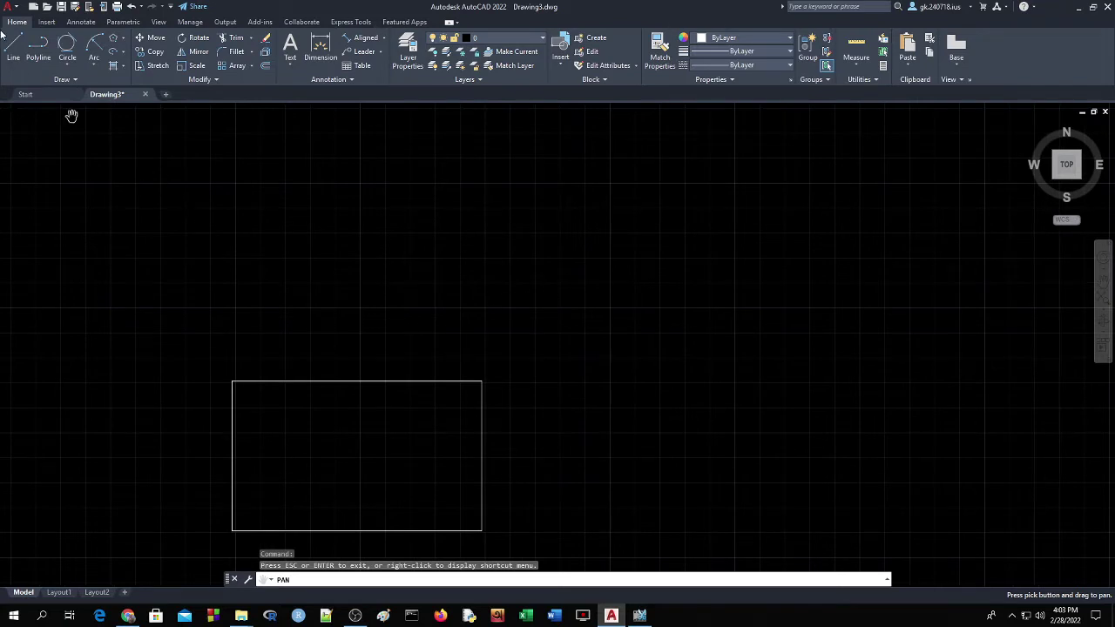
{"action": "left_click", "coordinate": [13, 48]}
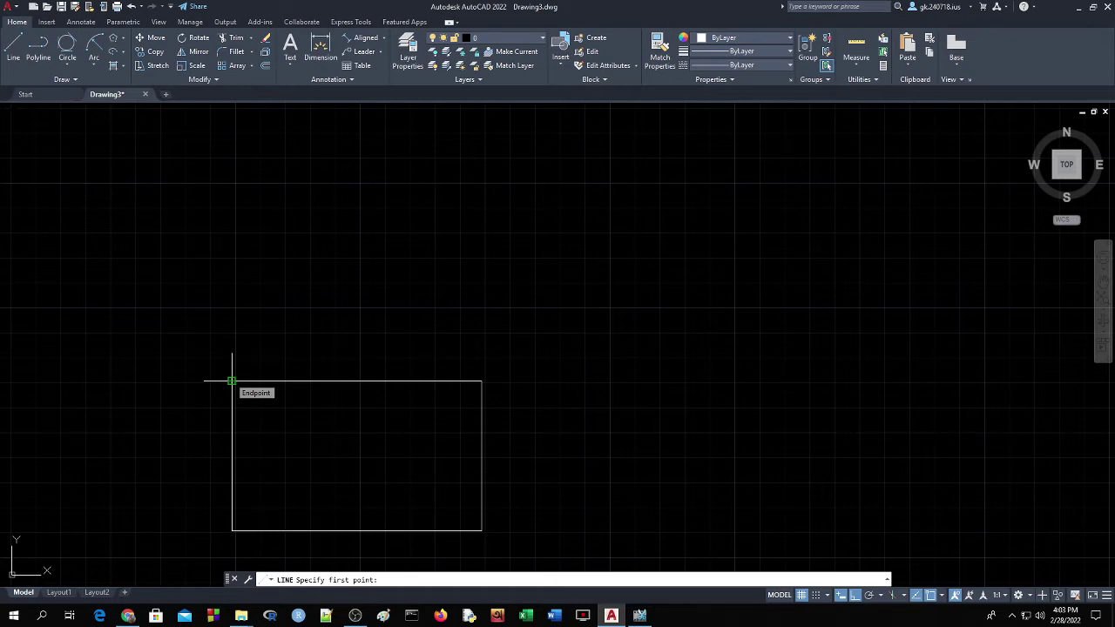
From the rectangle's top-left corner, draw 4 up, 5 right, then down to its top-right corner
{"action": "left_click", "coordinate": [232, 381]}
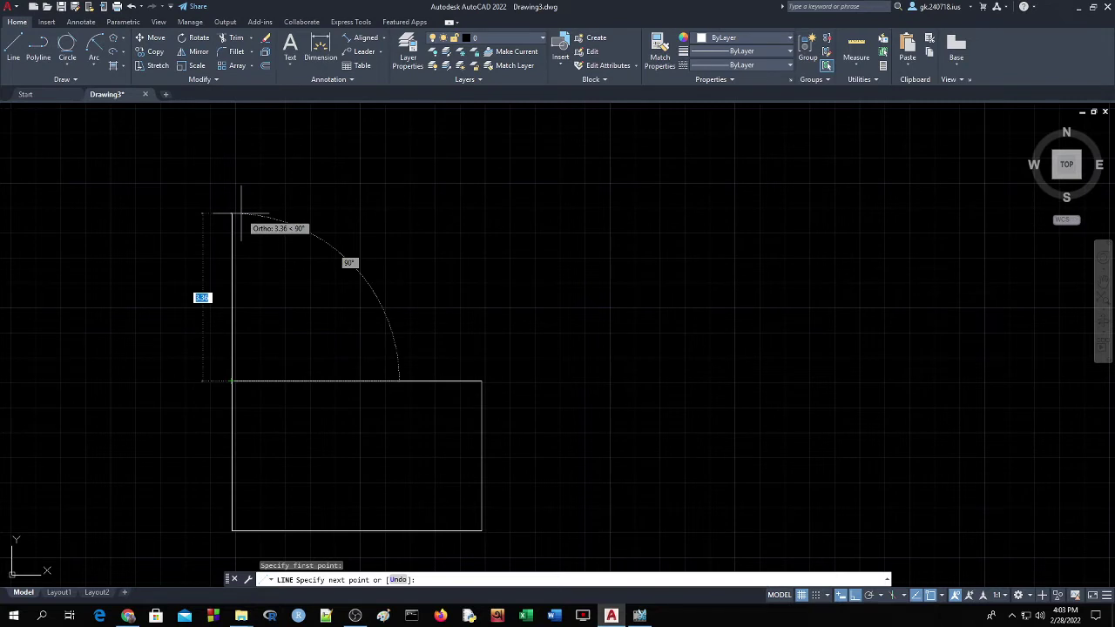
{"action": "type", "text": "4"}
{"action": "key", "text": "Return"}
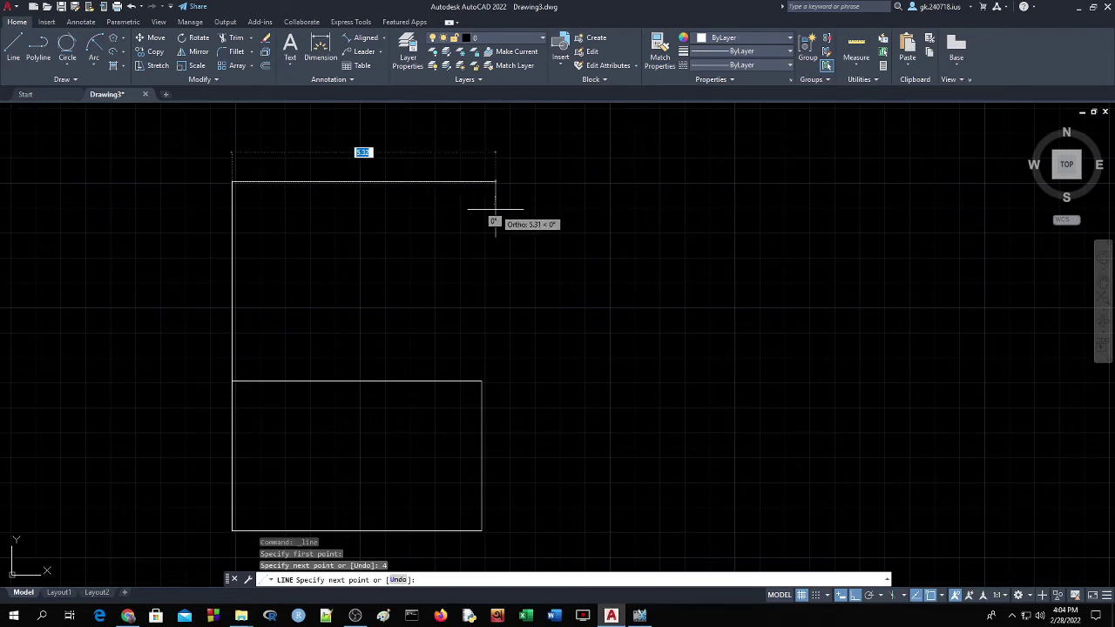
{"action": "type", "text": "5"}
{"action": "key", "text": "Return"}
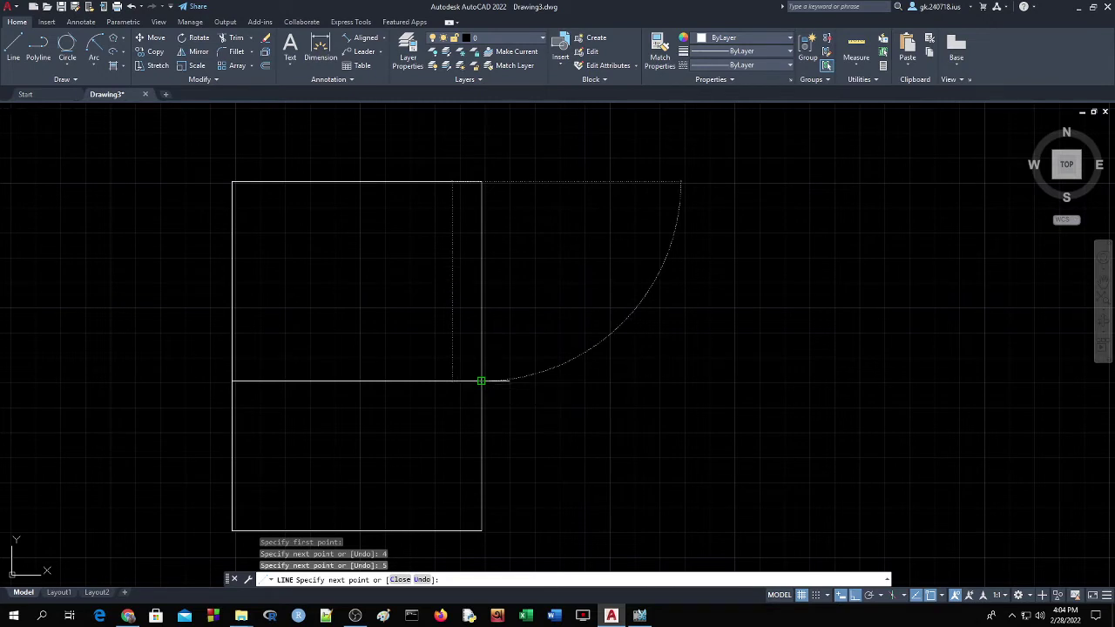
{"action": "left_click", "coordinate": [481, 381]}
{"action": "key", "text": "Return"}
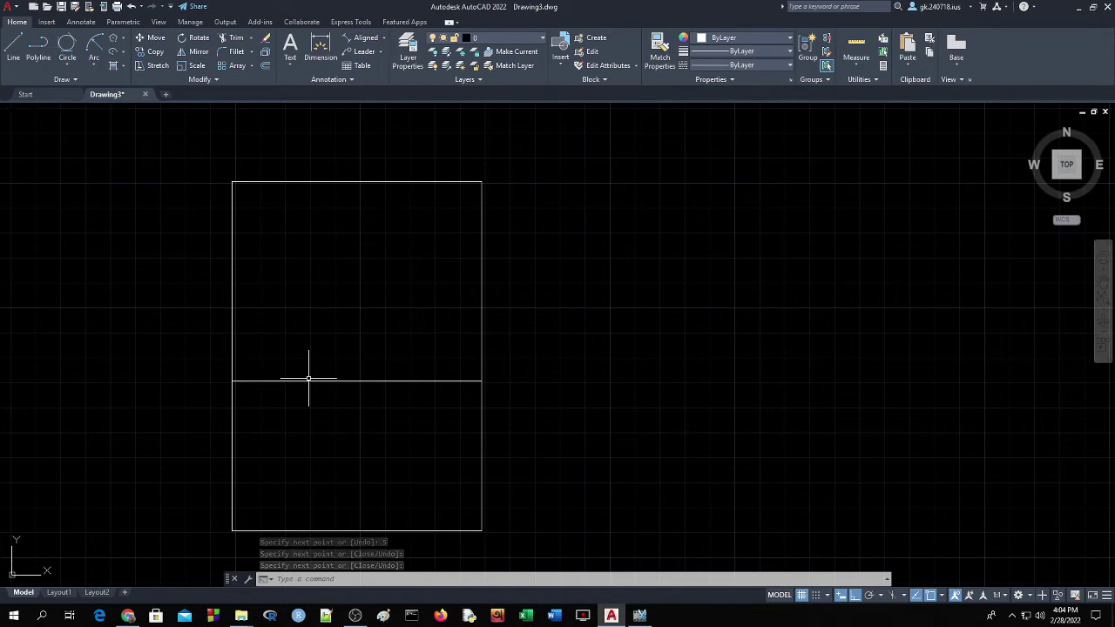
Draw a 4-wide, 5-tall outline on the upper room's left side: 5 up, 4 right, down to the edge
{"action": "scroll", "coordinate": [308, 379], "scroll_direction": "down", "scroll_amount": 2}
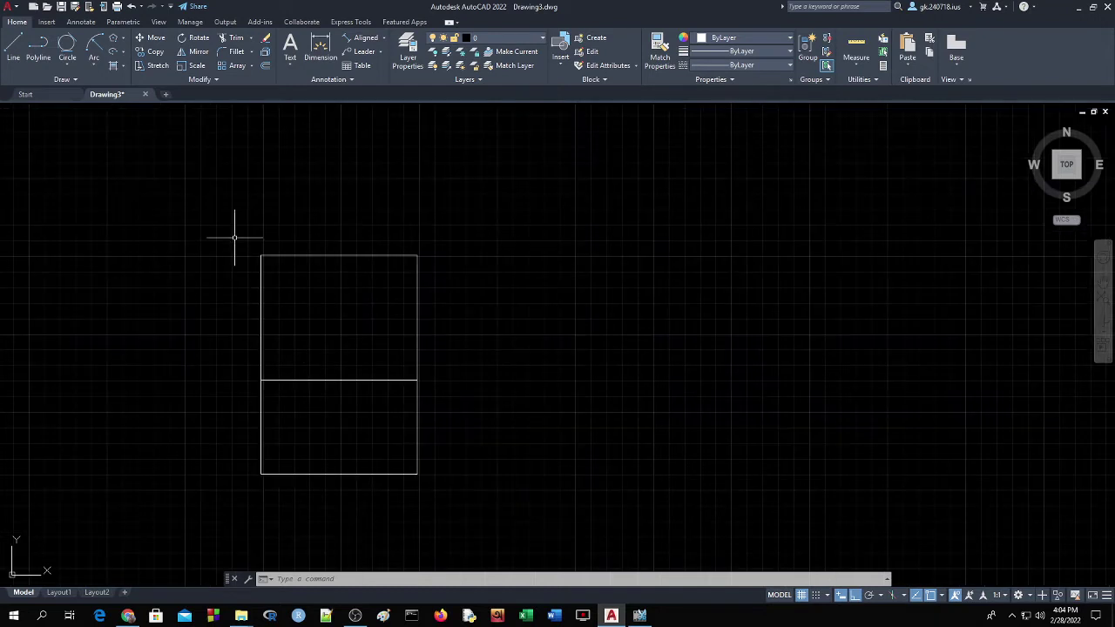
{"action": "type", "text": "l"}
{"action": "key", "text": "Return"}
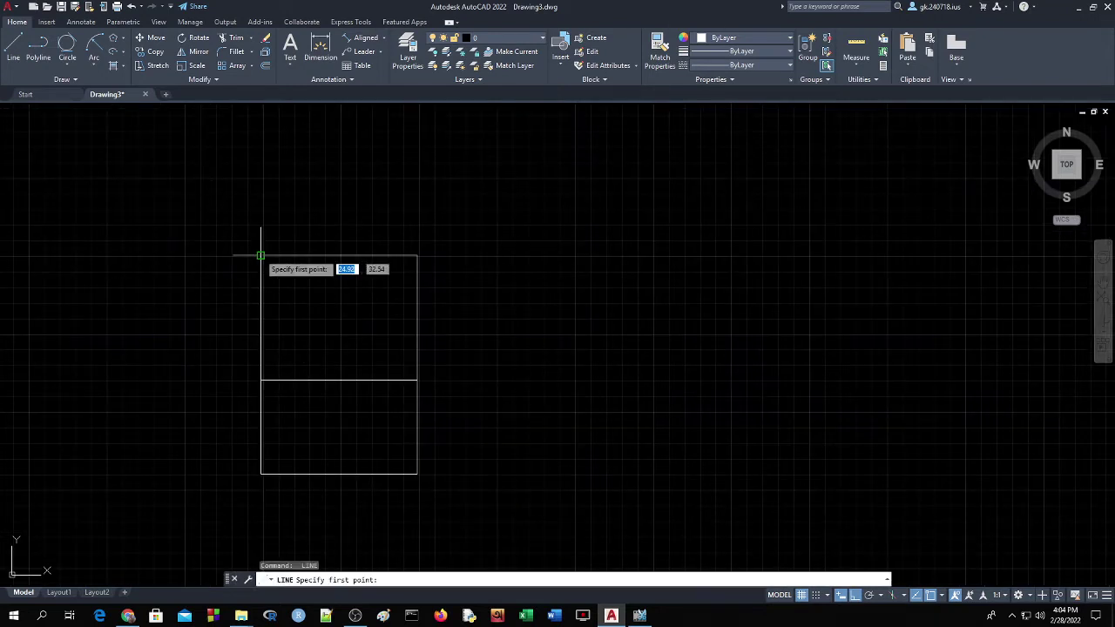
{"action": "left_click", "coordinate": [260, 256]}
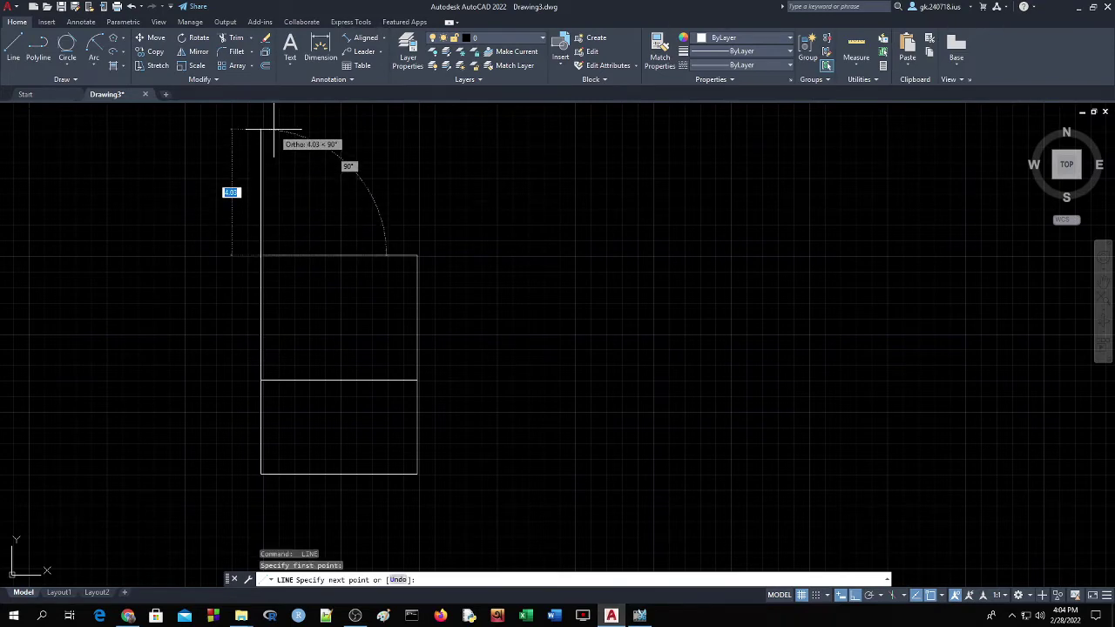
{"action": "type", "text": "5"}
{"action": "key", "text": "Return"}
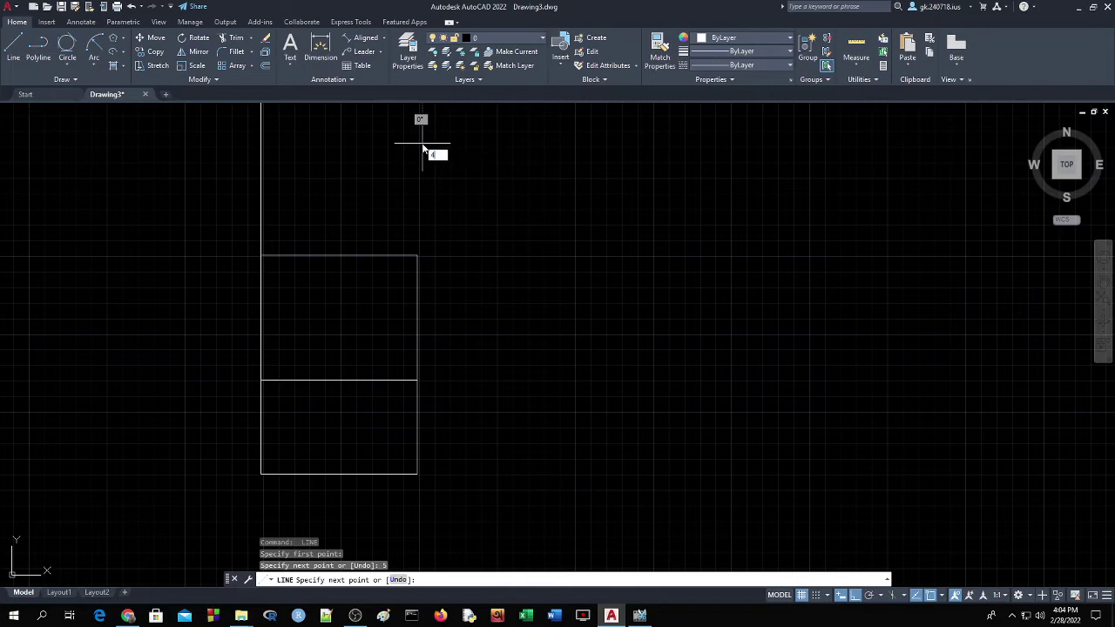
{"action": "type", "text": "4"}
{"action": "key", "text": "Return"}
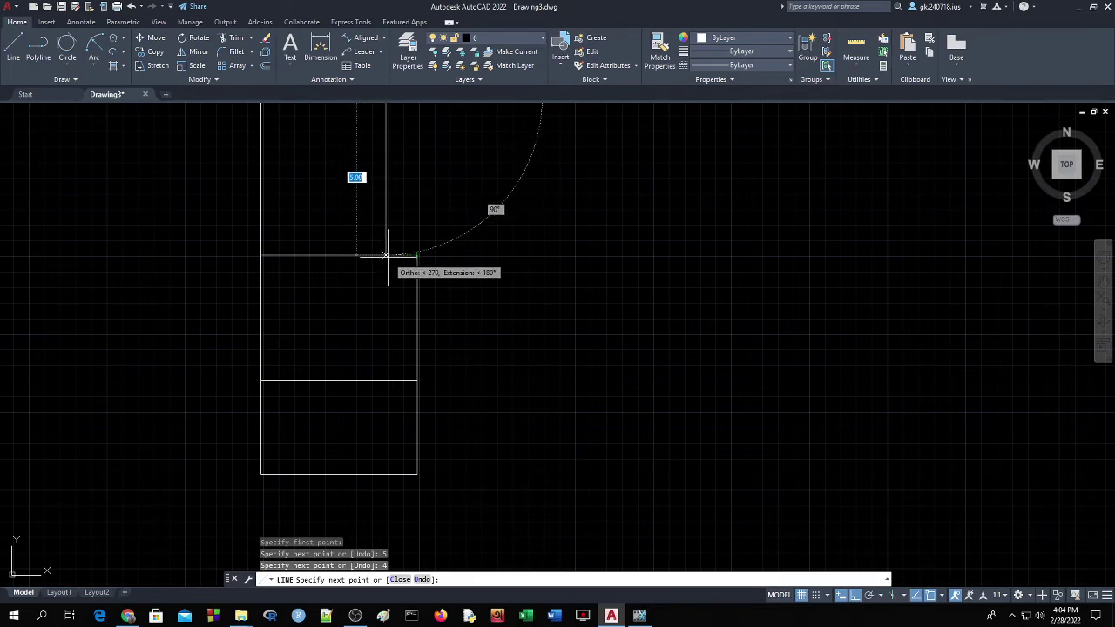
{"action": "left_click", "coordinate": [386, 257]}
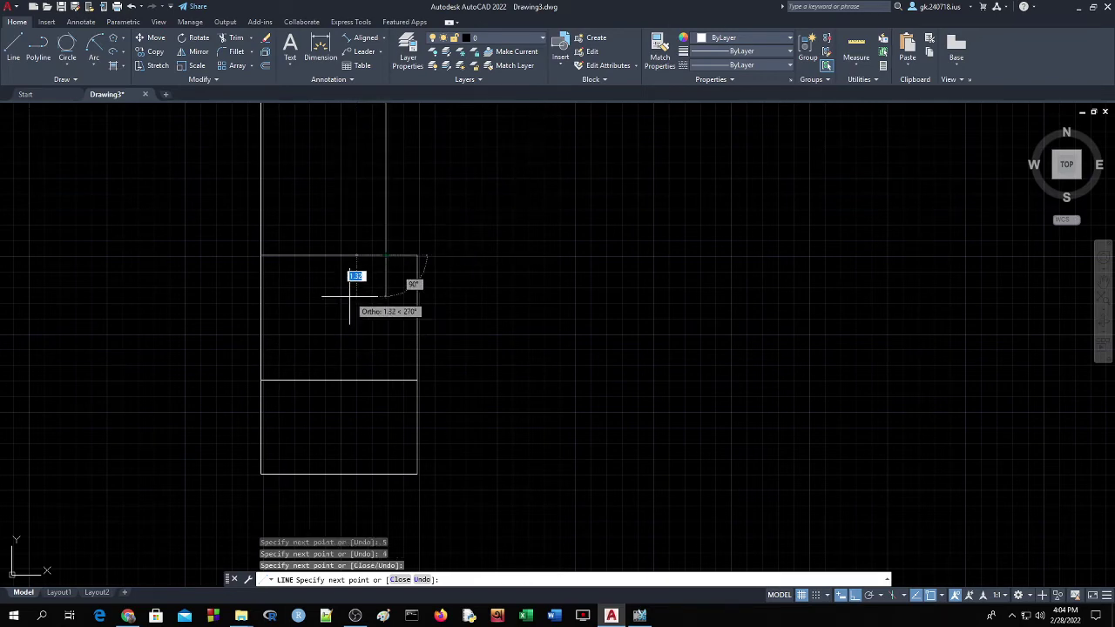
{"action": "key", "text": "Return"}
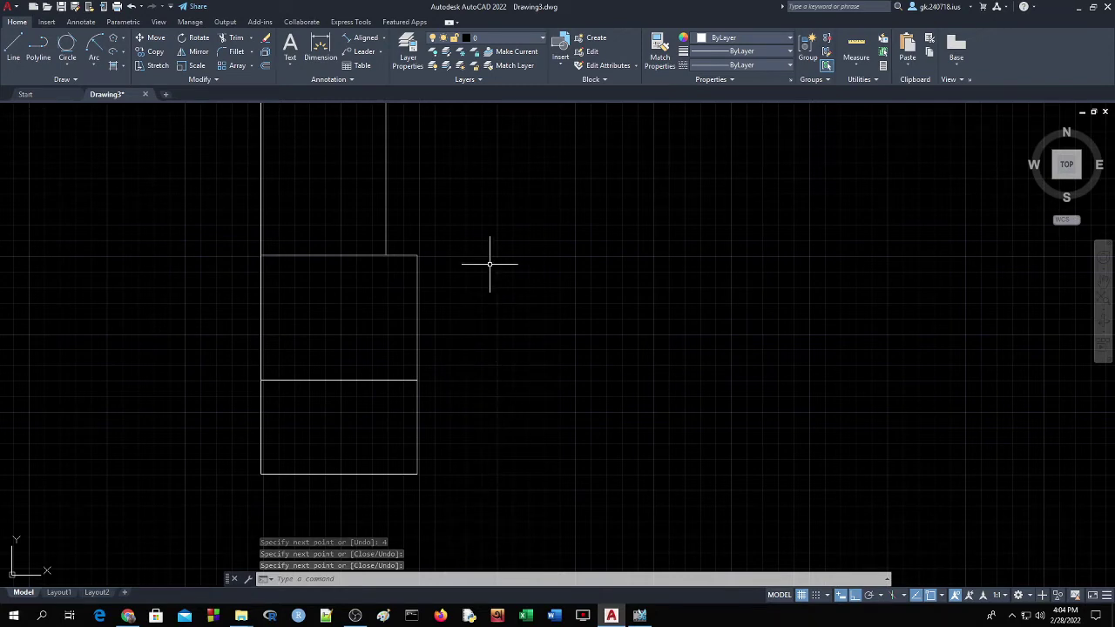
{"action": "scroll", "coordinate": [489, 263], "scroll_direction": "down", "scroll_amount": 2}
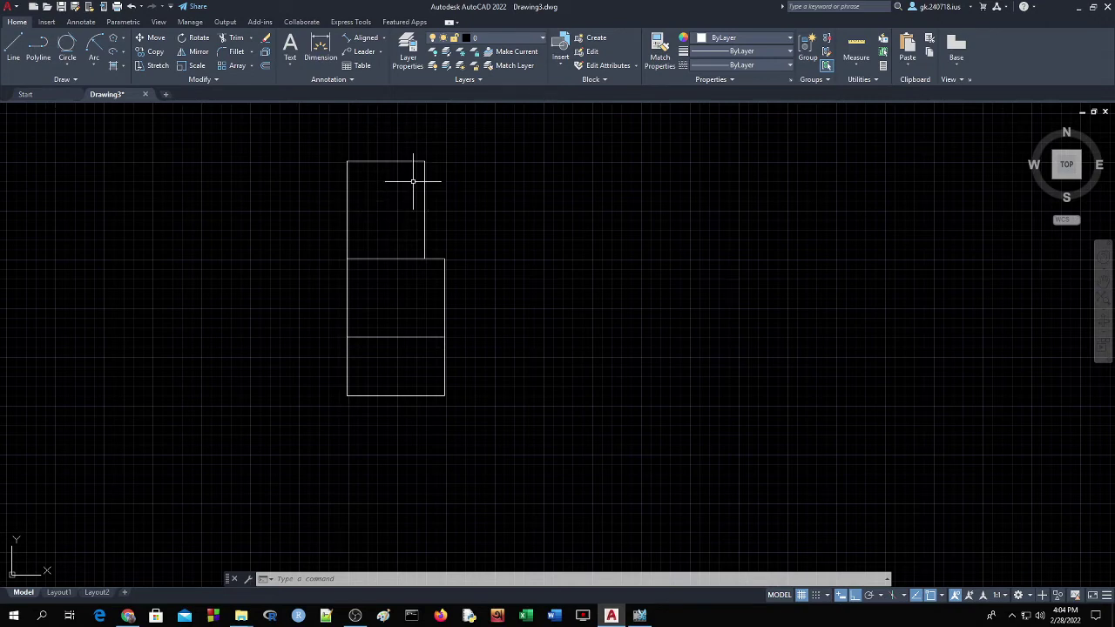
Draw a small closed rectangle at the top room's upper-right corner, then undo it
{"action": "type", "text": "l"}
{"action": "key", "text": "Return"}
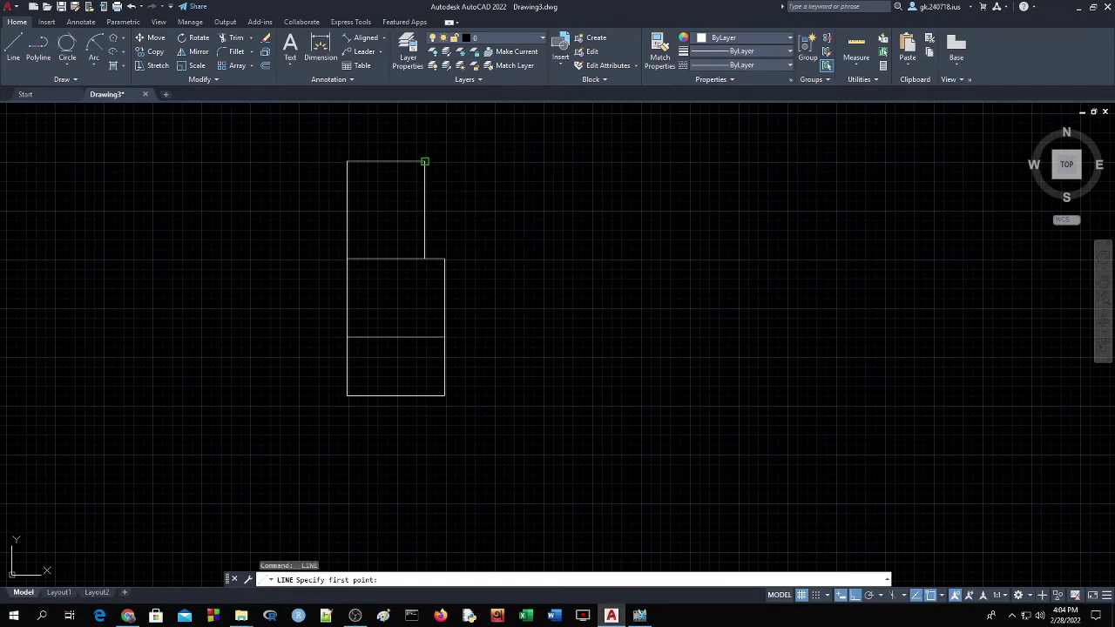
{"action": "left_click", "coordinate": [424, 163]}
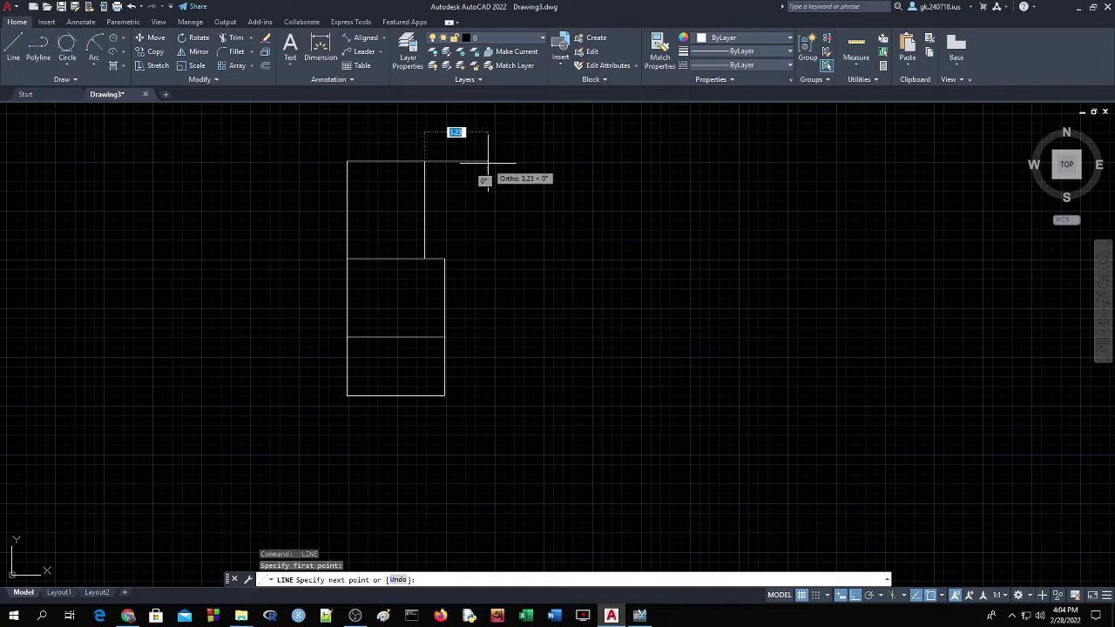
{"action": "type", "text": "1"}
{"action": "key", "text": "Return"}
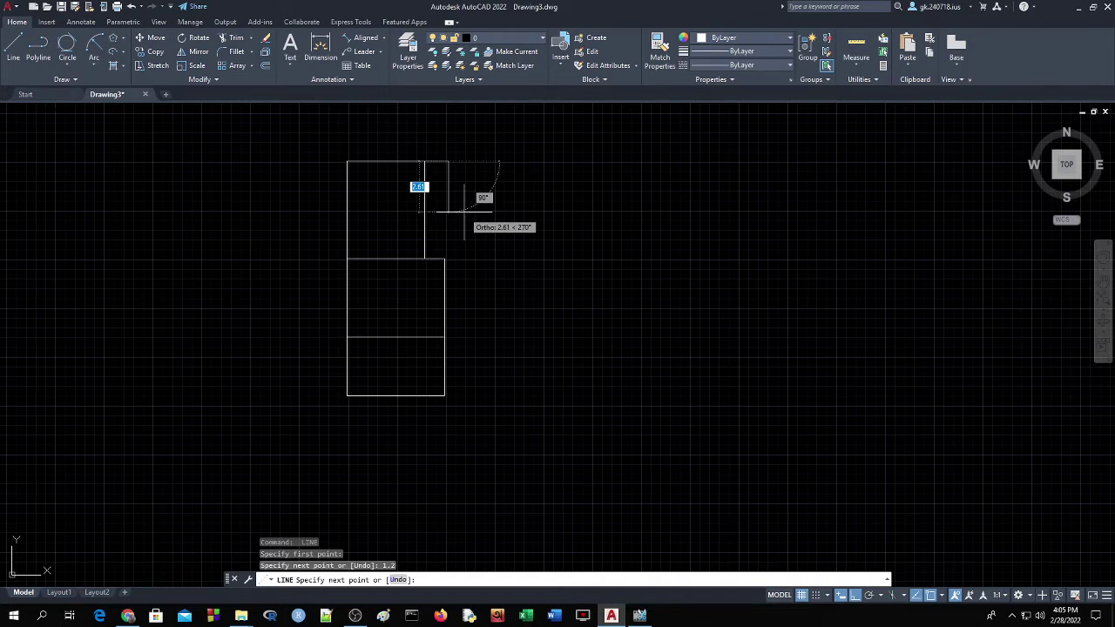
{"action": "left_click", "coordinate": [452, 157]}
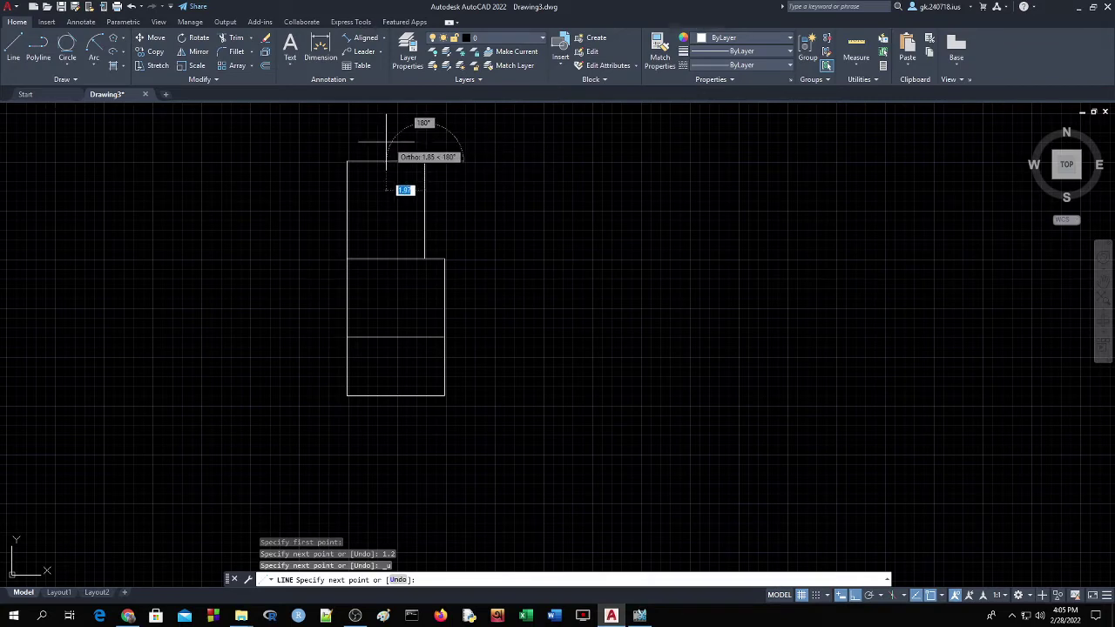
{"action": "type", "text": "4"}
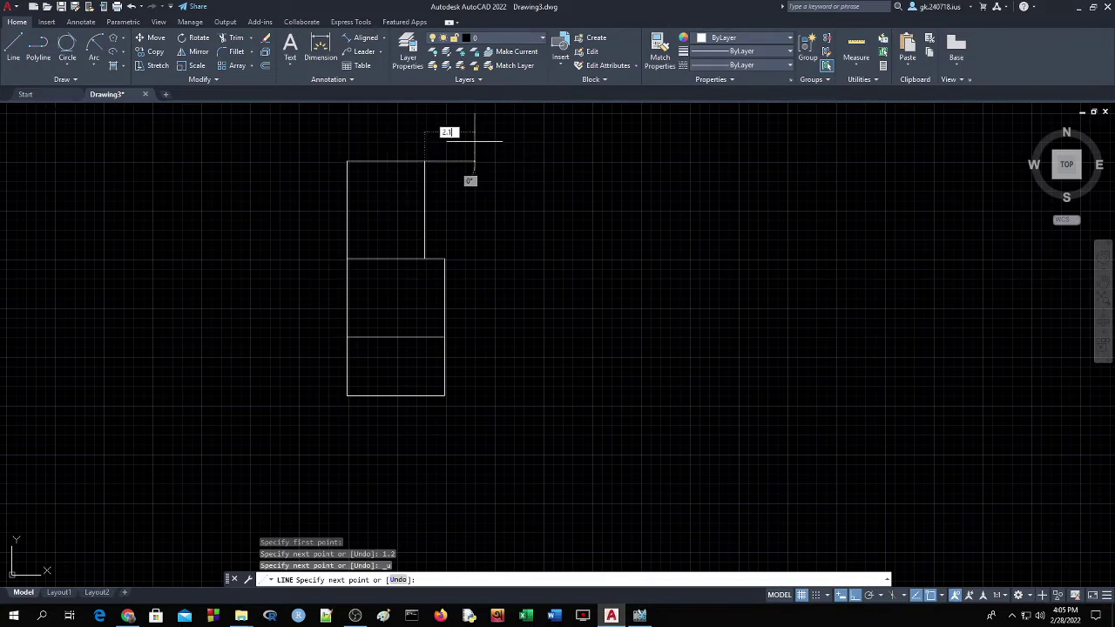
{"action": "key", "text": "Return"}
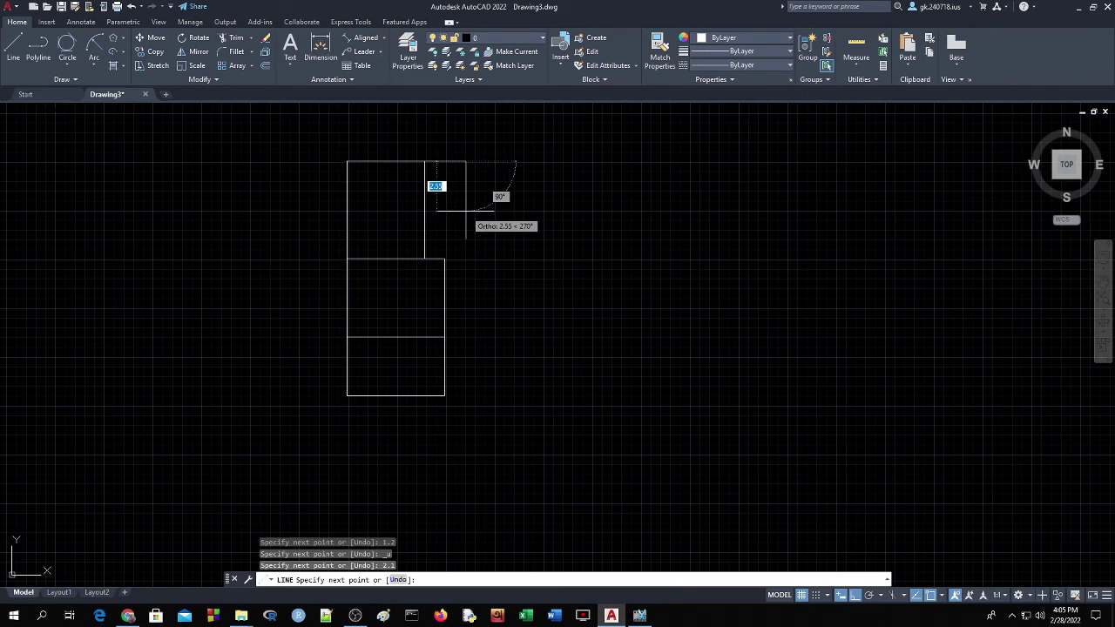
{"action": "type", "text": "1.2"}
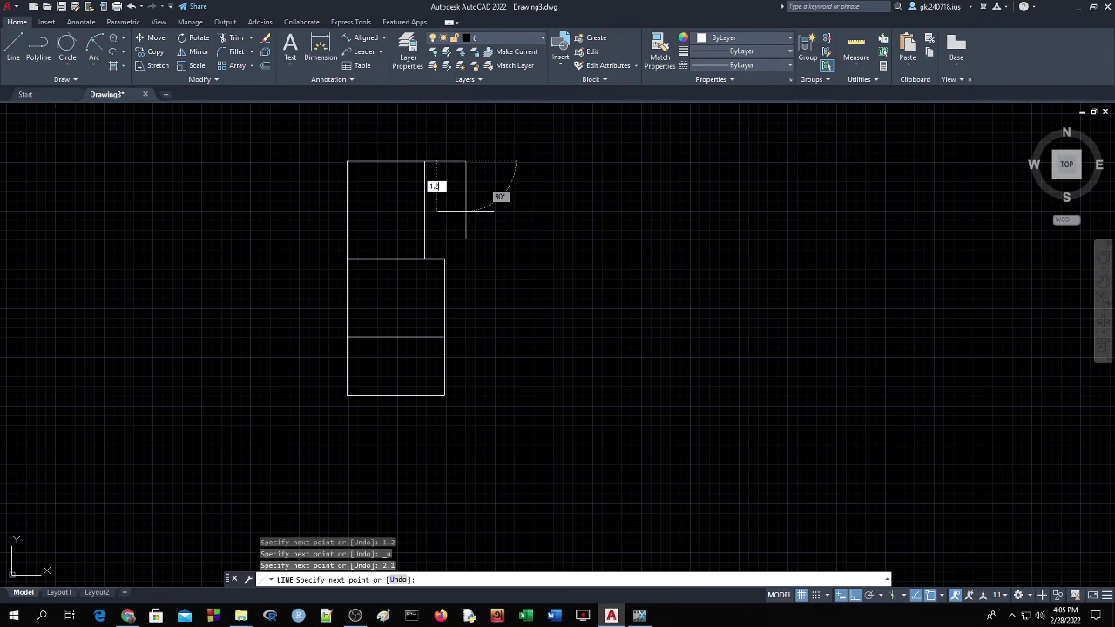
{"action": "key", "text": "Return"}
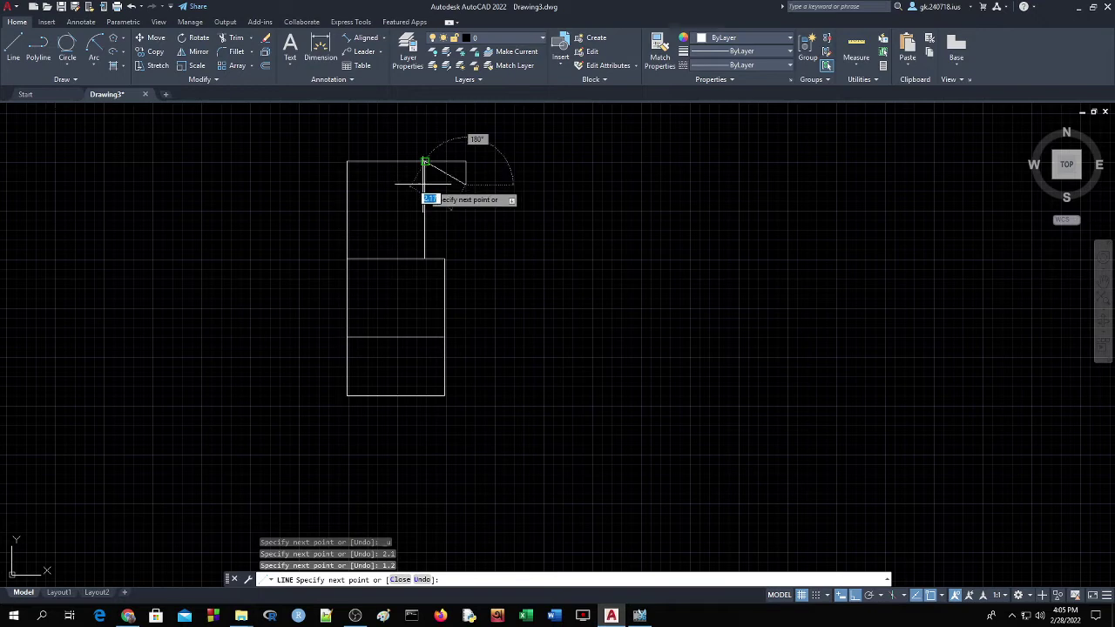
{"action": "left_click", "coordinate": [425, 162]}
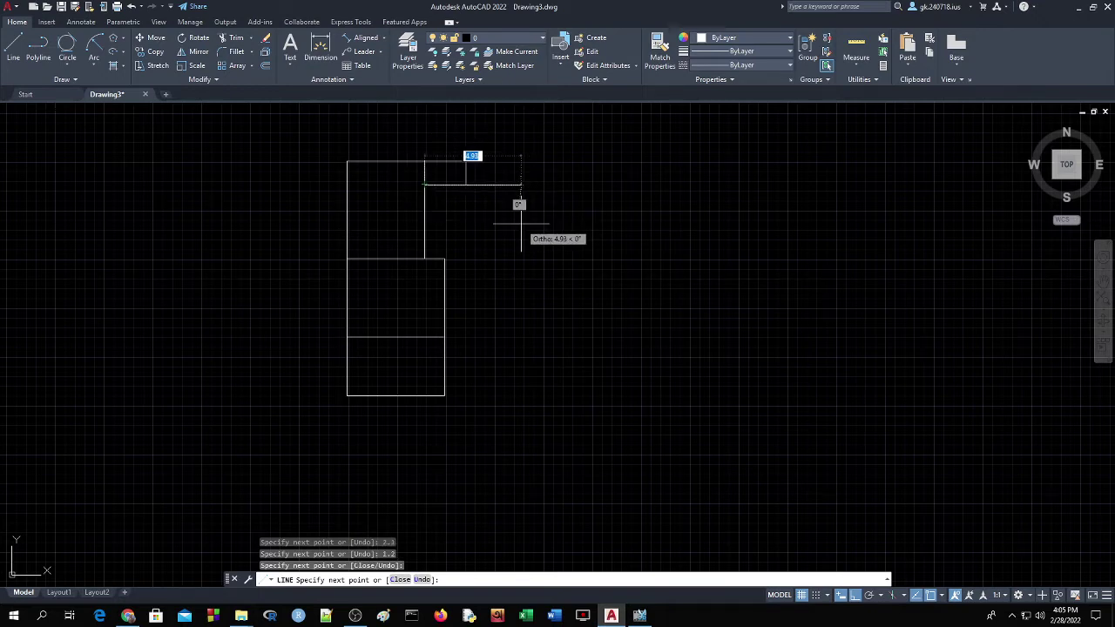
{"action": "key", "text": "Return"}
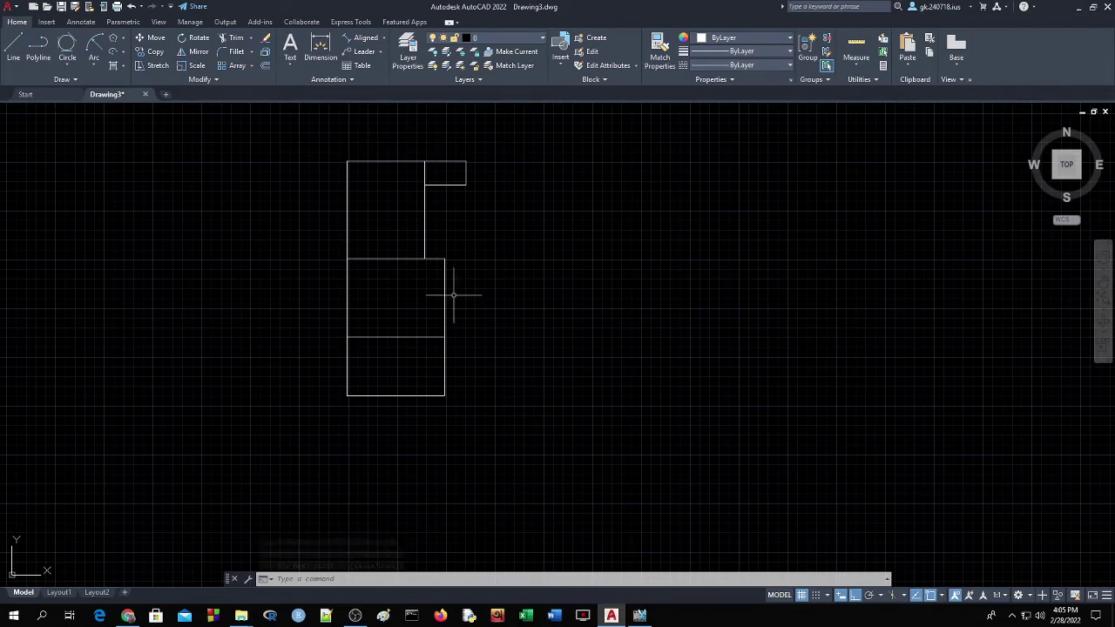
{"action": "key", "text": "ctrl+z"}
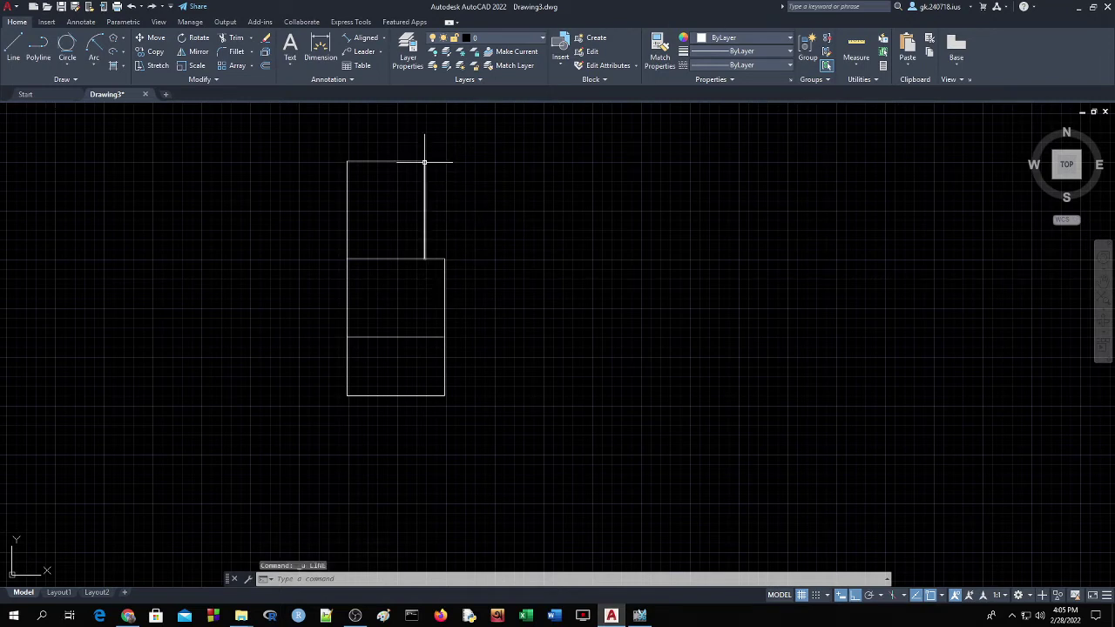
Draw a 3-wide, 2-deep rectangle from the partition's top end, closing it back on the partition
{"action": "scroll", "coordinate": [424, 161], "scroll_direction": "up", "scroll_amount": 2}
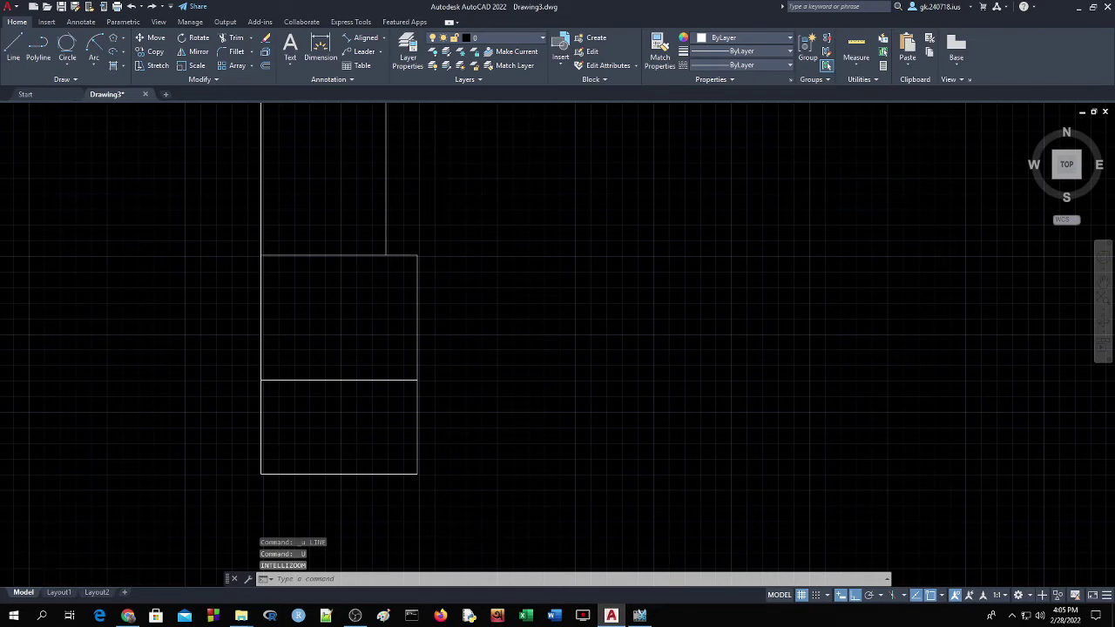
{"action": "scroll", "coordinate": [436, 176], "scroll_direction": "down", "scroll_amount": 2}
{"action": "left_click", "coordinate": [17, 52]}
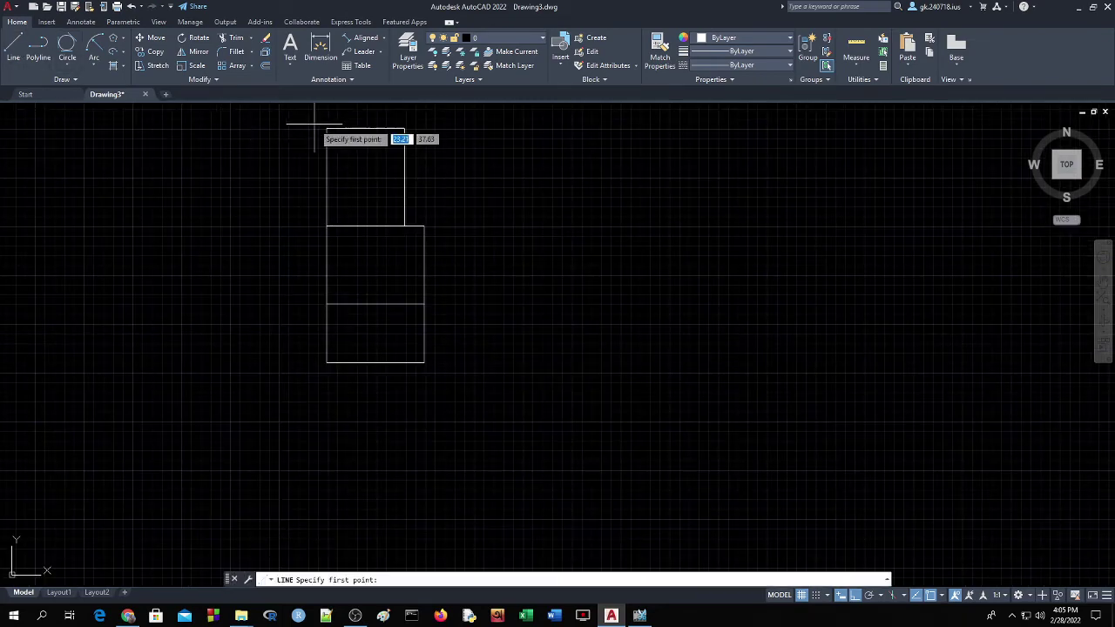
{"action": "left_click", "coordinate": [404, 129]}
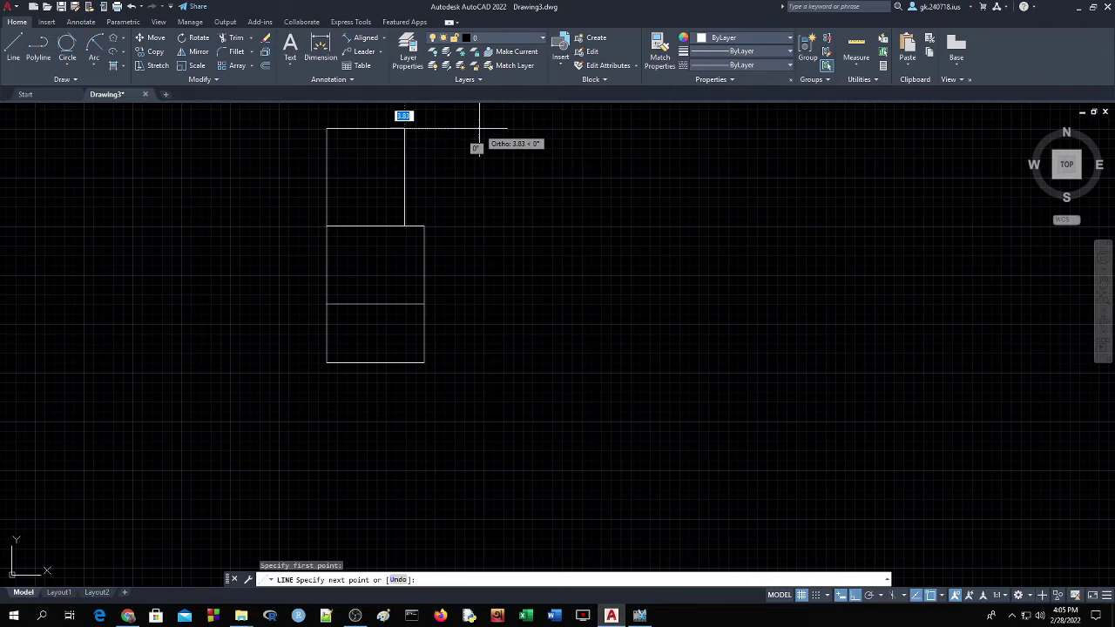
{"action": "type", "text": "3"}
{"action": "key", "text": "Return"}
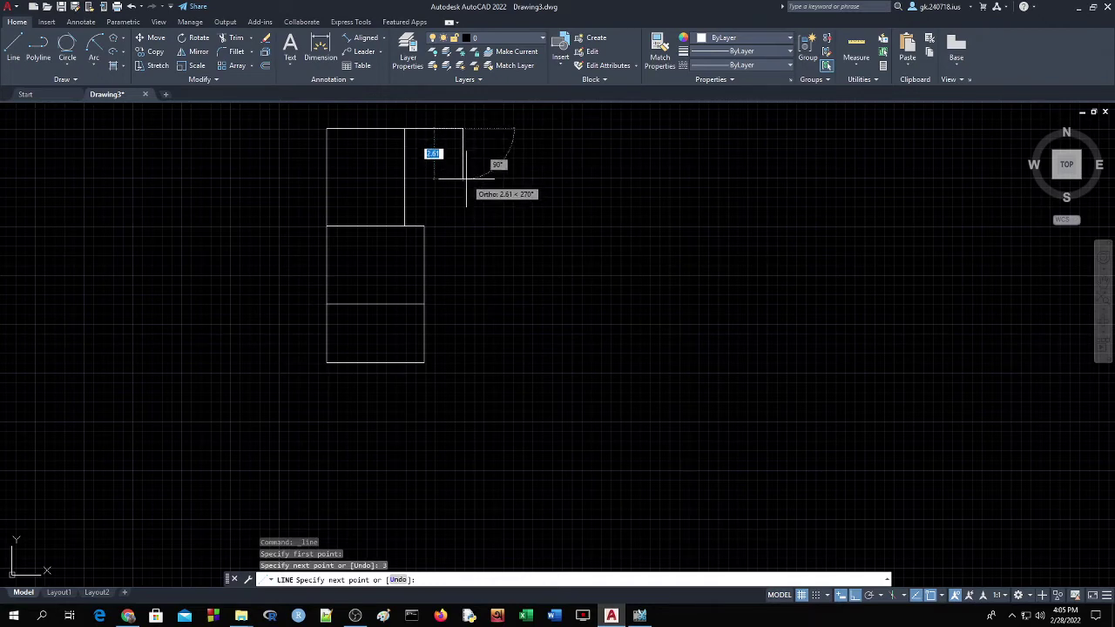
{"action": "type", "text": "2"}
{"action": "key", "text": "Return"}
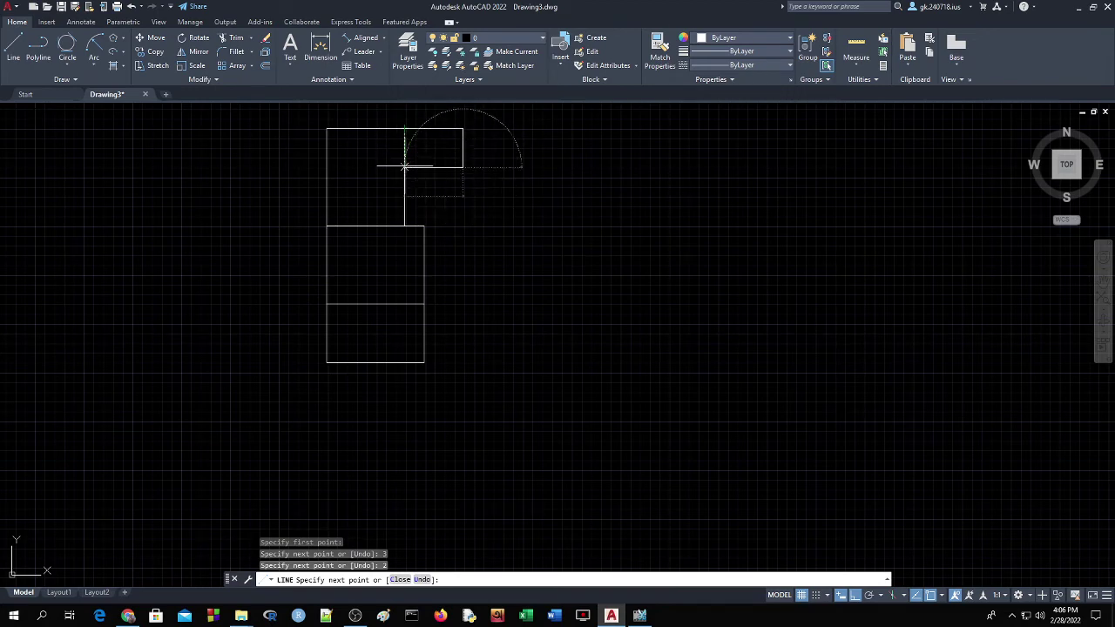
{"action": "left_click", "coordinate": [405, 167]}
{"action": "key", "text": "Return"}
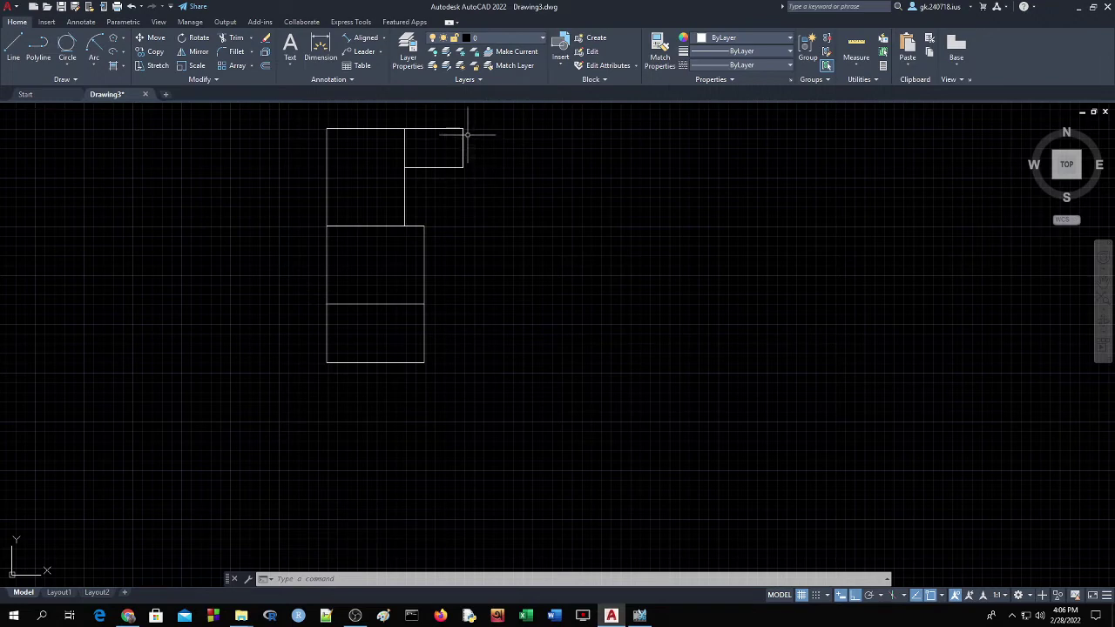
Add a 2.5 by 1.2 rectangle starting at the first rectangle's top-right corner
{"action": "left_click", "coordinate": [13, 48]}
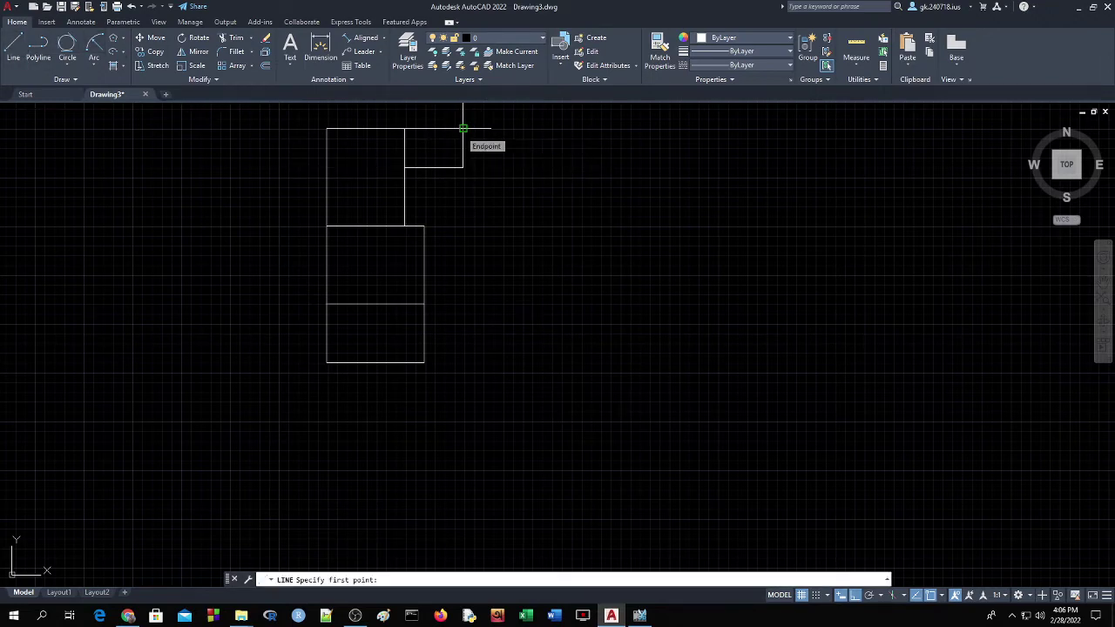
{"action": "left_click", "coordinate": [463, 128]}
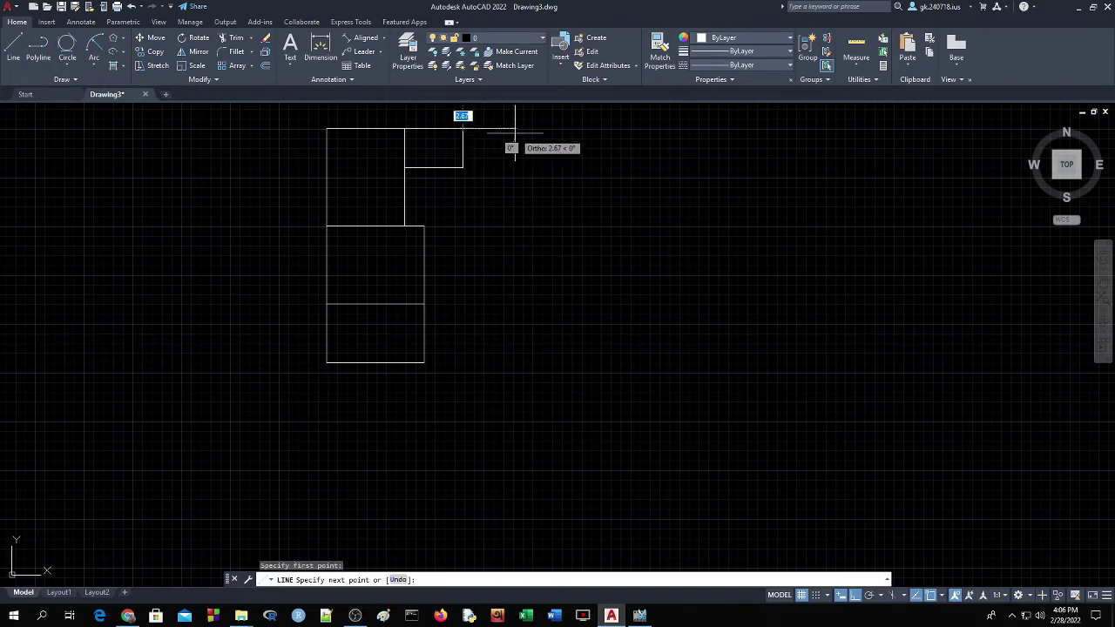
{"action": "type", "text": "3"}
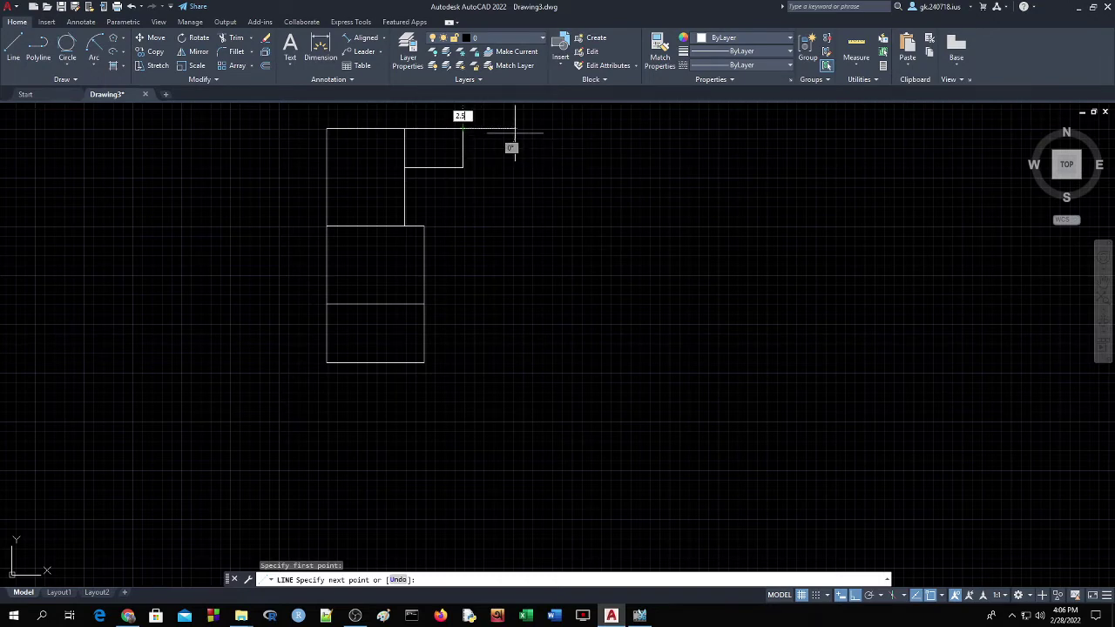
{"action": "key", "text": "Return"}
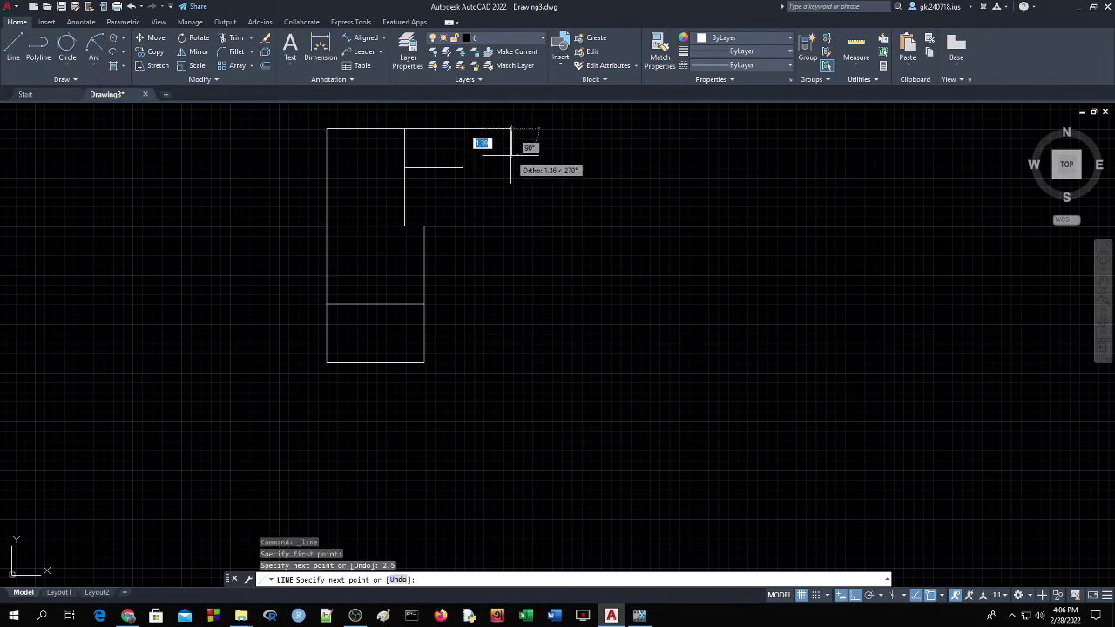
{"action": "type", "text": "1"}
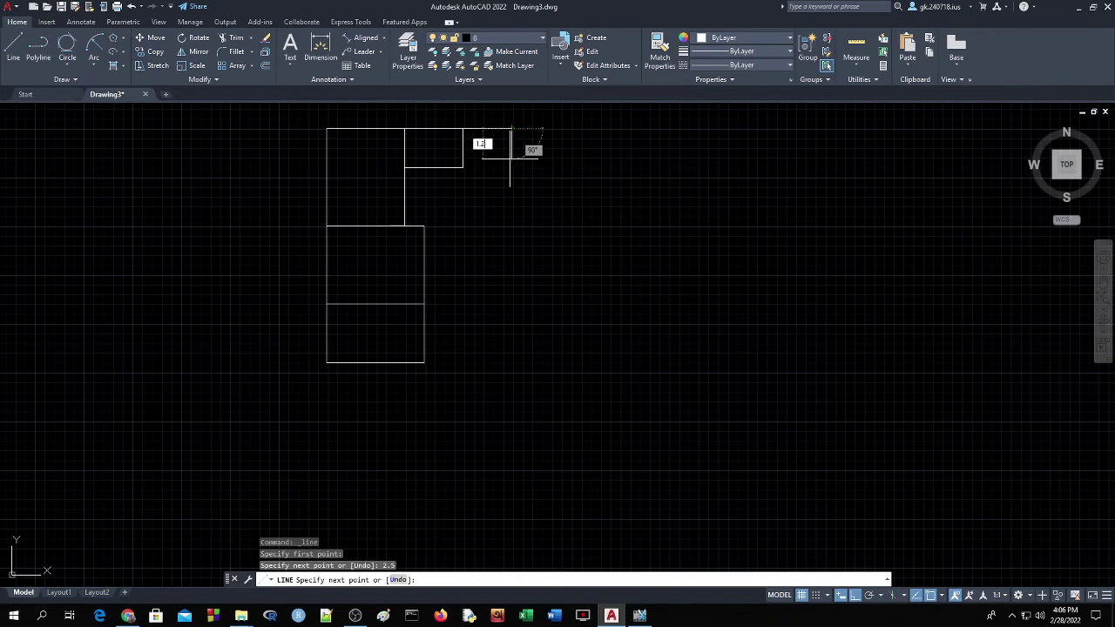
{"action": "key", "text": "Return"}
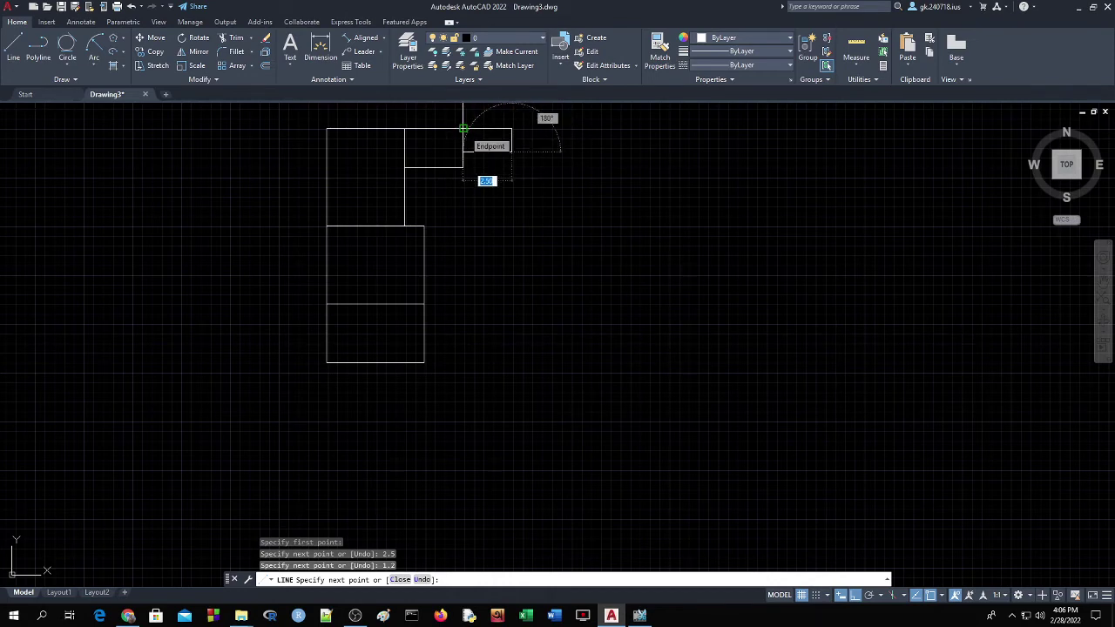
{"action": "left_click", "coordinate": [462, 128]}
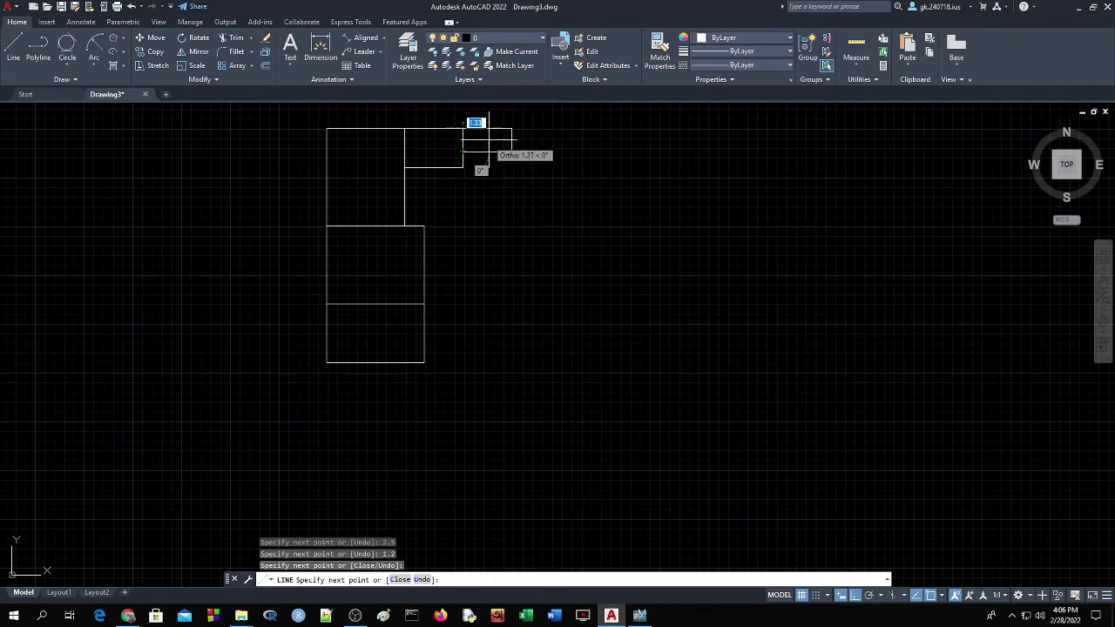
{"action": "key", "text": "Return"}
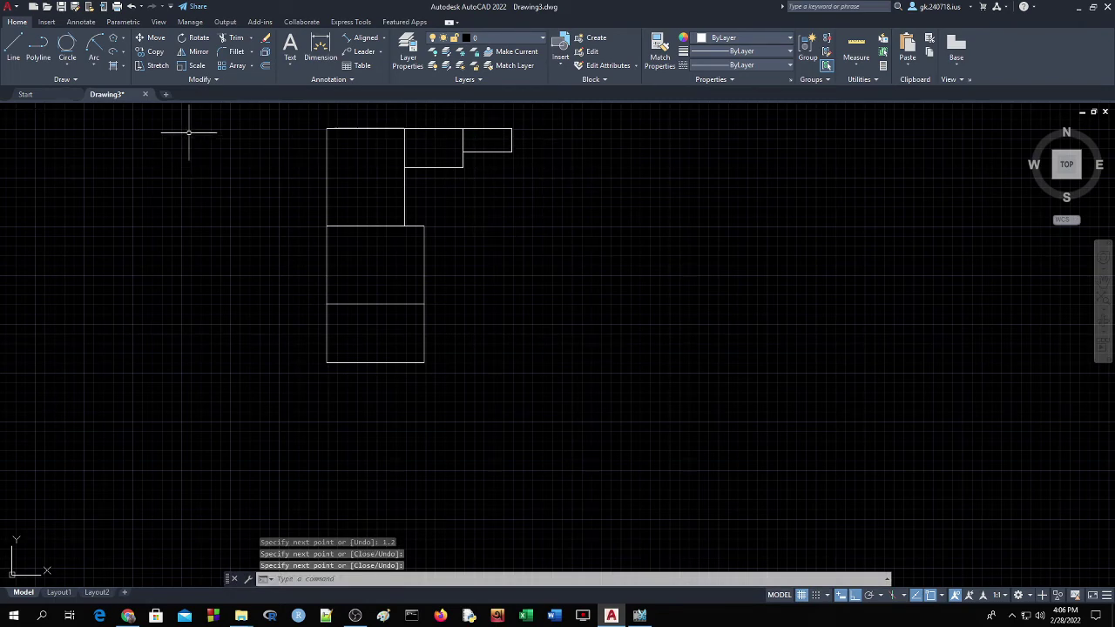
Draw room walls 5 down, 4 right and 5 up from the second rectangle's corner, closing the room
{"action": "left_click", "coordinate": [13, 47]}
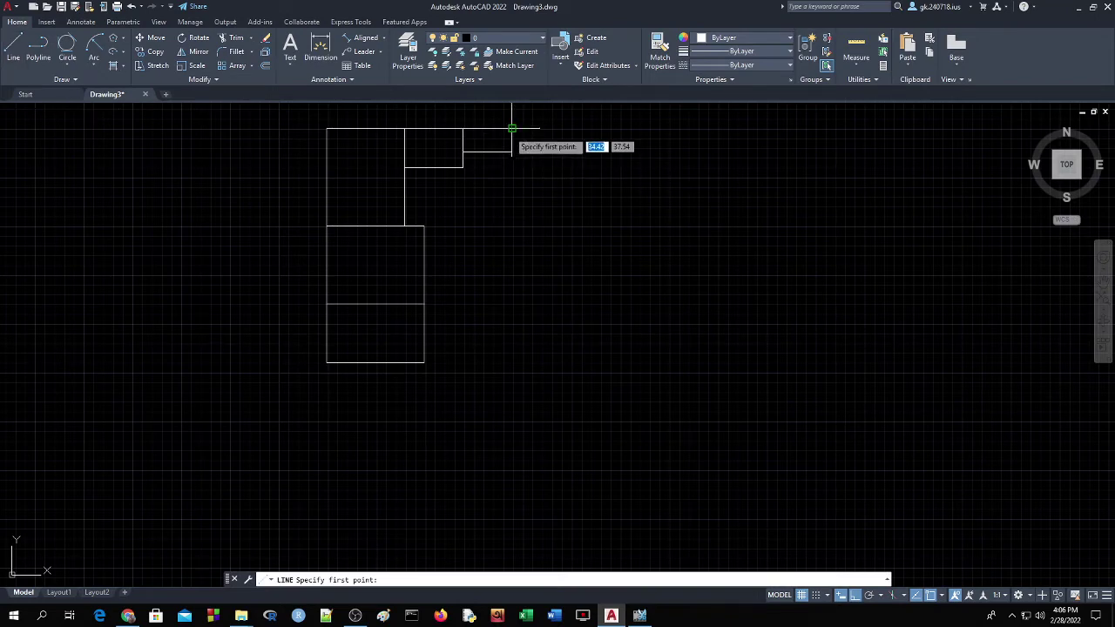
{"action": "left_click", "coordinate": [511, 129]}
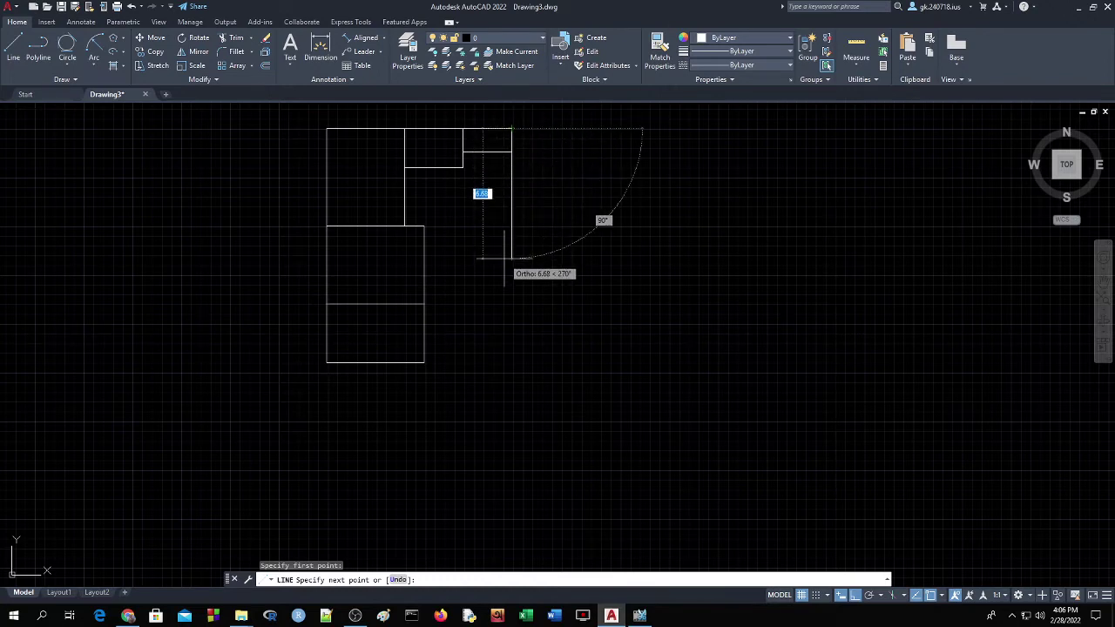
{"action": "type", "text": "5"}
{"action": "key", "text": "Return"}
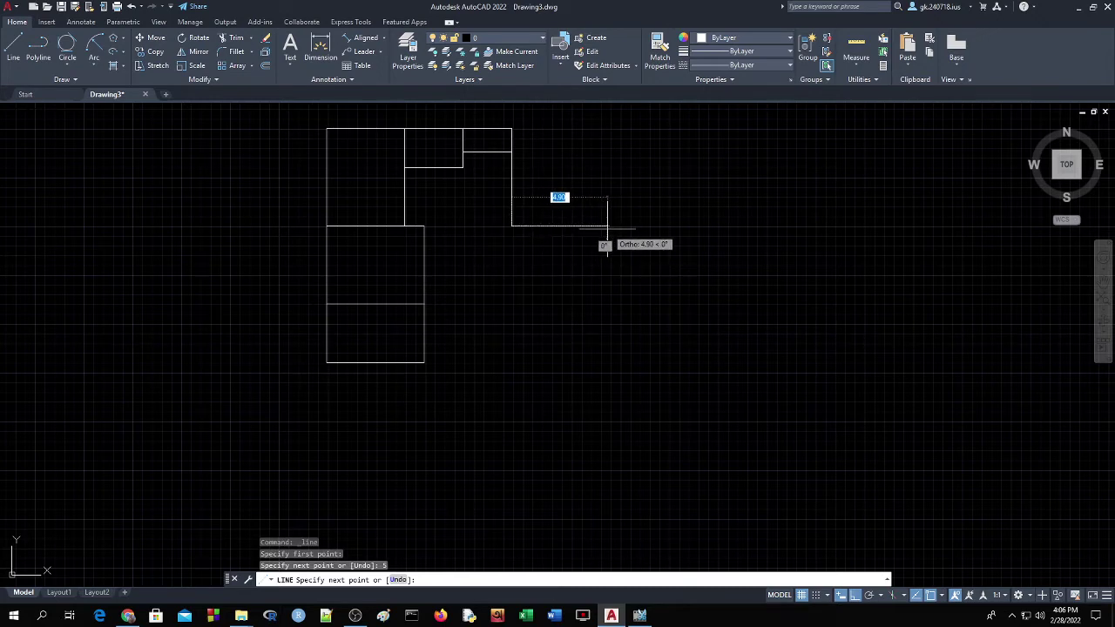
{"action": "type", "text": "4"}
{"action": "key", "text": "Return"}
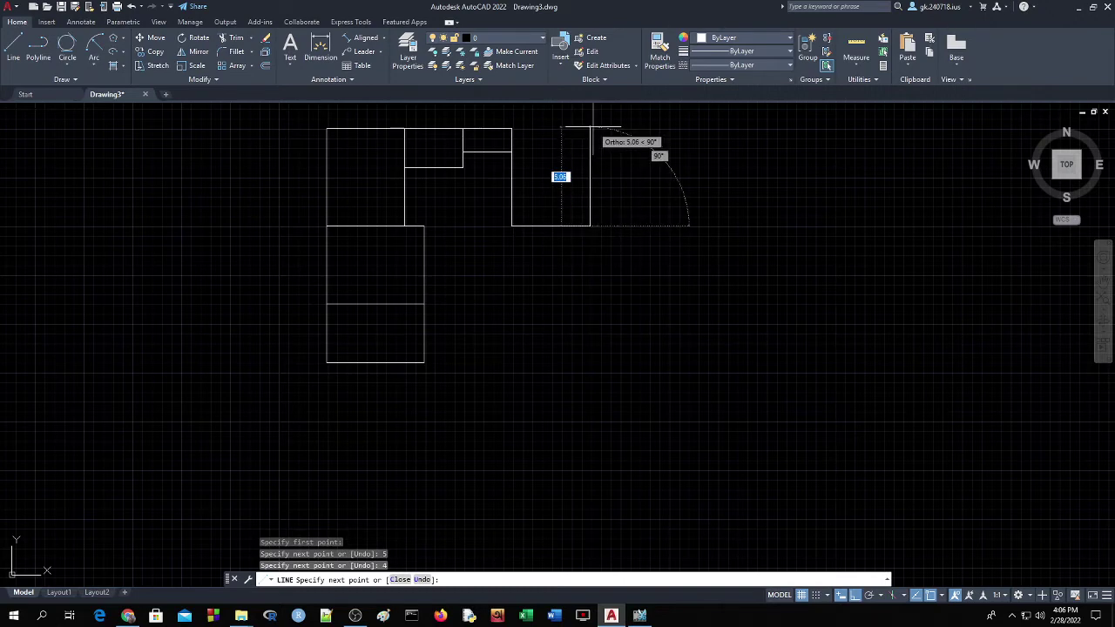
{"action": "type", "text": "5"}
{"action": "key", "text": "Return"}
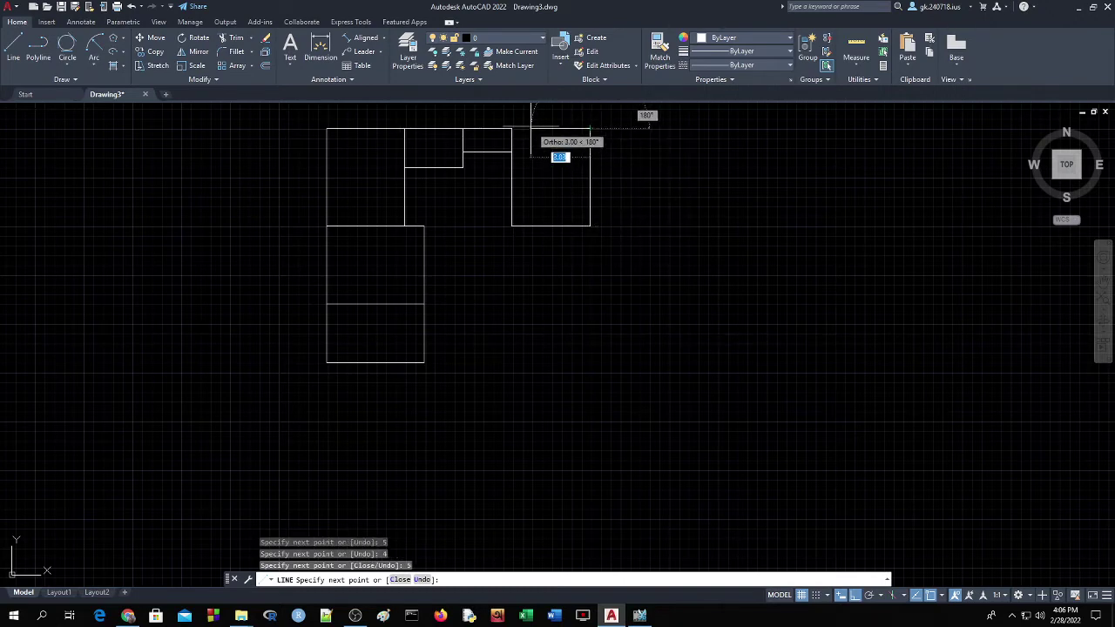
{"action": "left_click", "coordinate": [512, 128]}
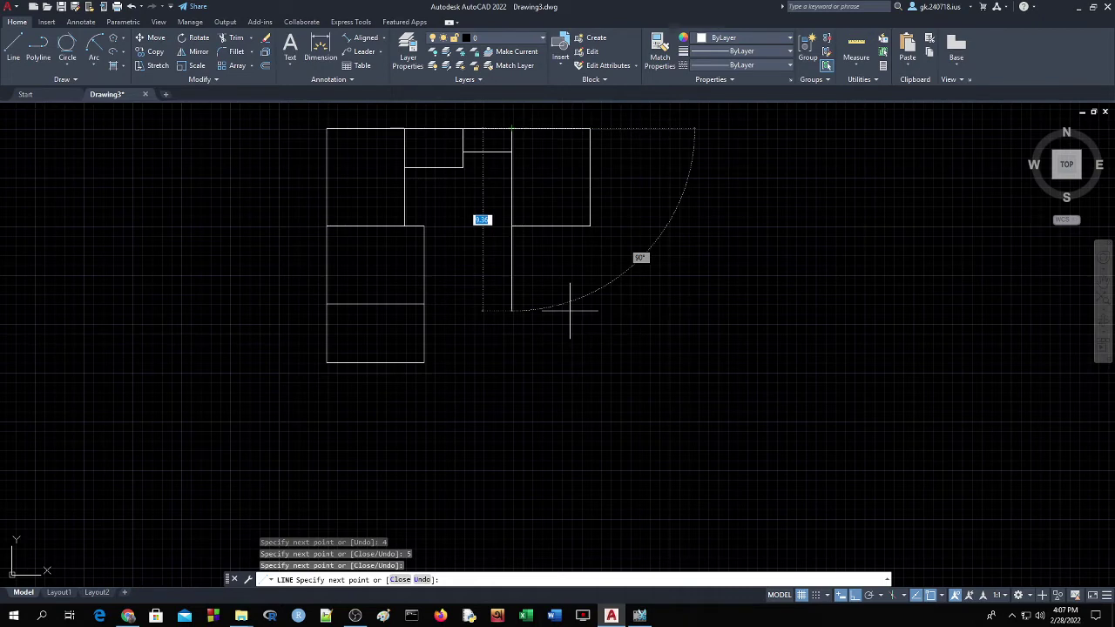
{"action": "key", "text": "Return"}
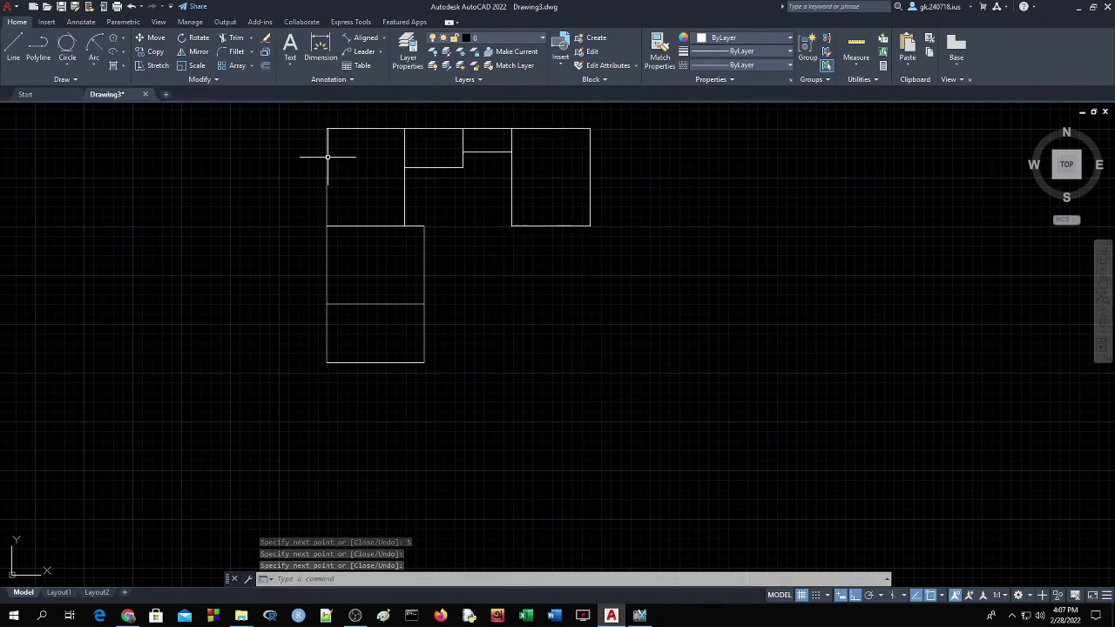
Draw the lower room walls 5 down and 4 right, joining the upper room's bottom-right corner
{"action": "key", "text": "Return"}
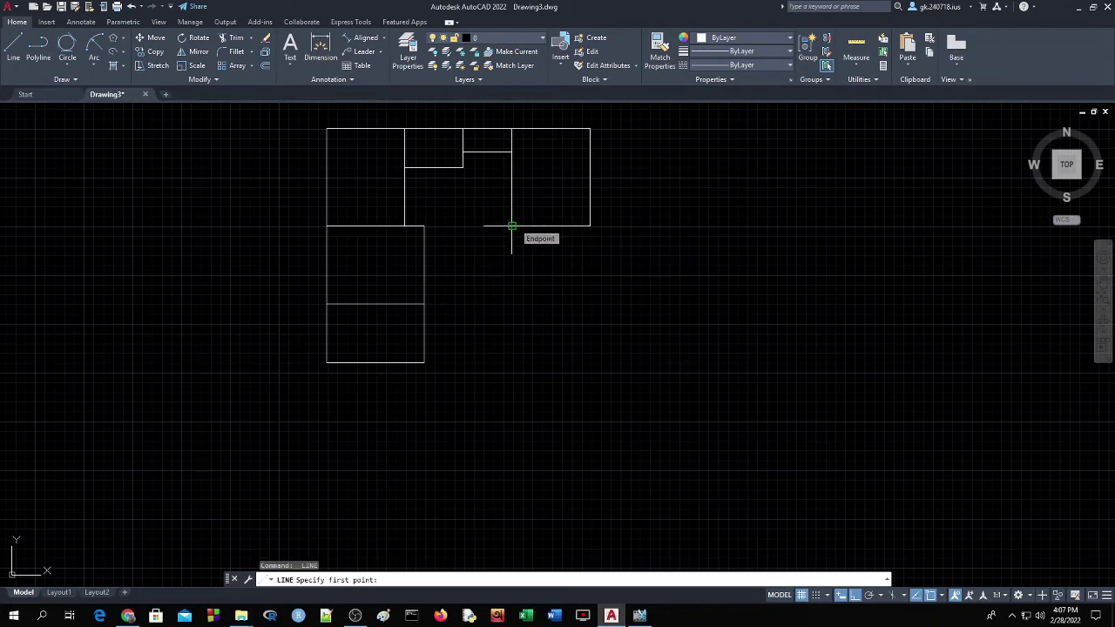
{"action": "left_click", "coordinate": [512, 226]}
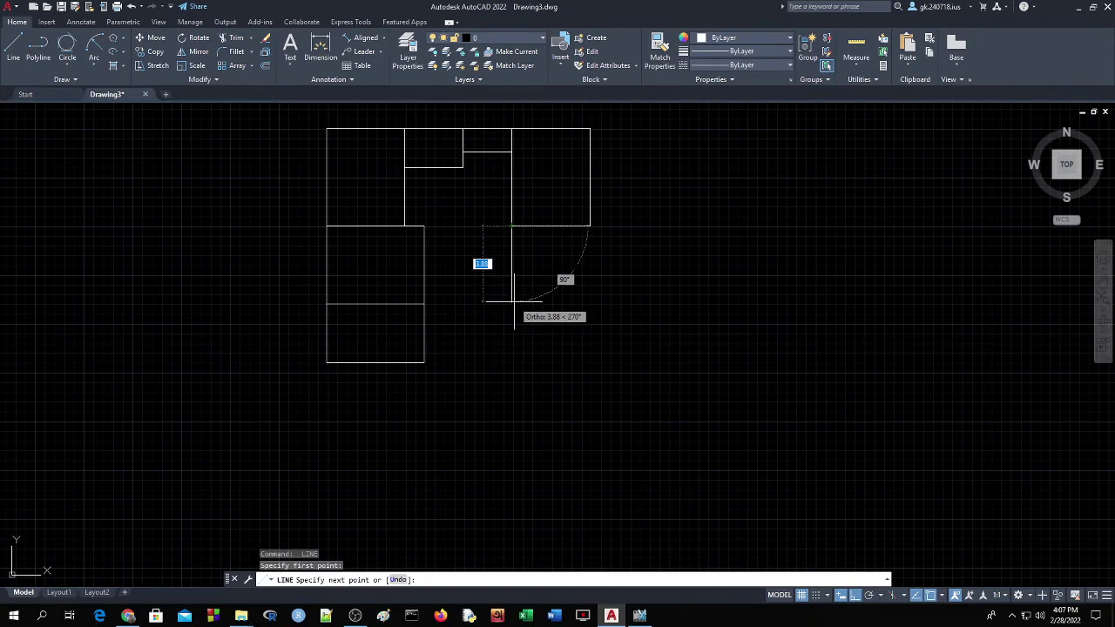
{"action": "type", "text": "5"}
{"action": "key", "text": "Return"}
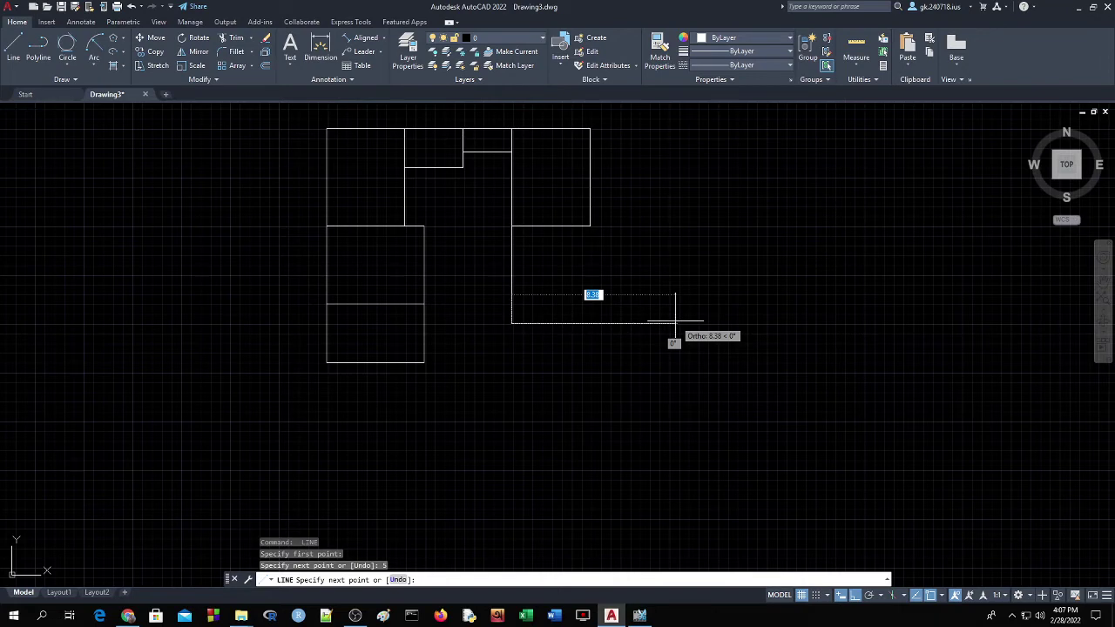
{"action": "type", "text": "4"}
{"action": "key", "text": "Return"}
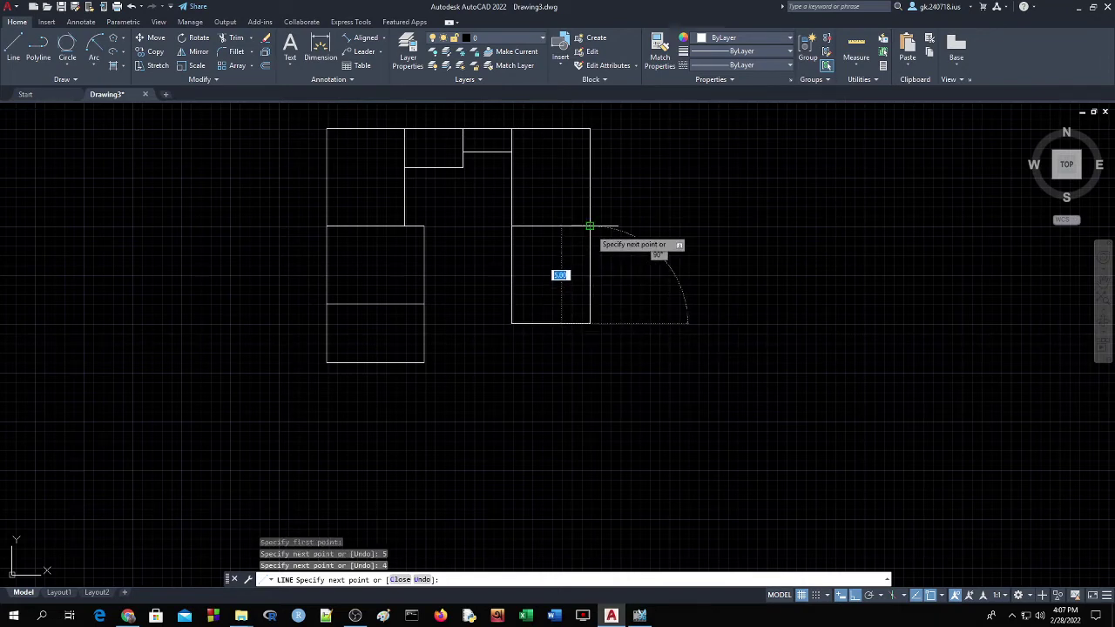
{"action": "left_click", "coordinate": [590, 227]}
{"action": "key", "text": "Return"}
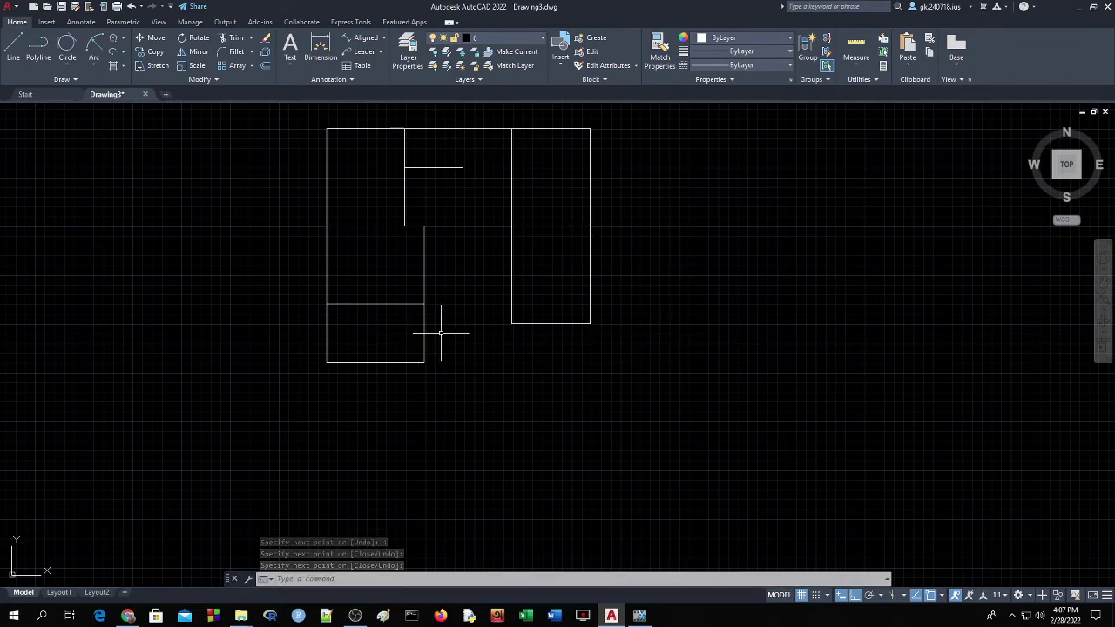
Draw a first horizontal line toward the right wing, then undo it
{"action": "left_click", "coordinate": [13, 48]}
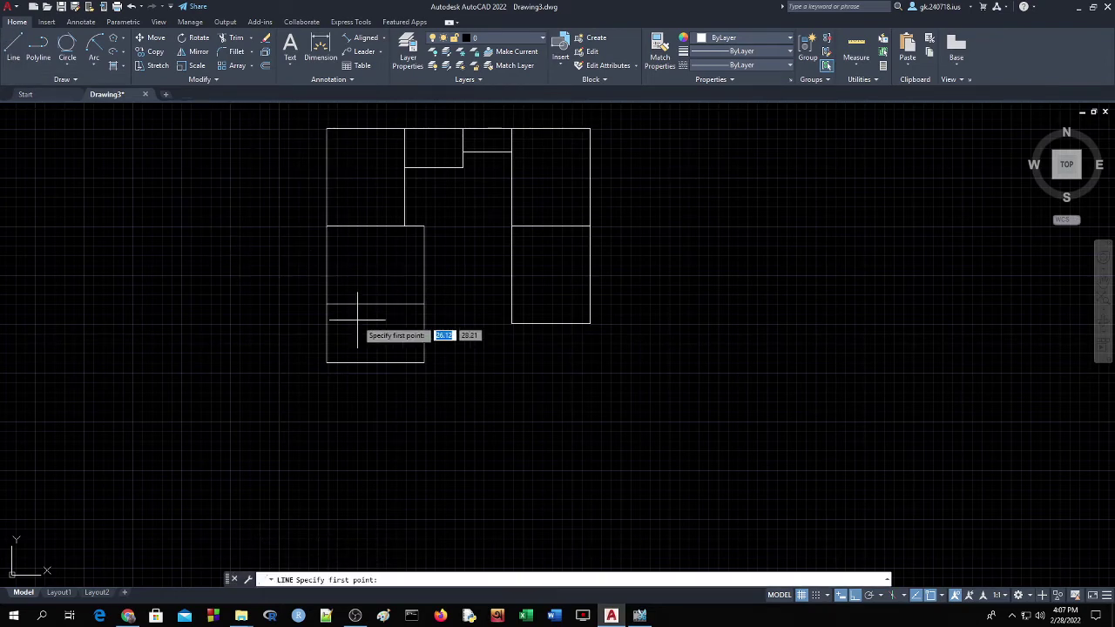
{"action": "left_click", "coordinate": [416, 304]}
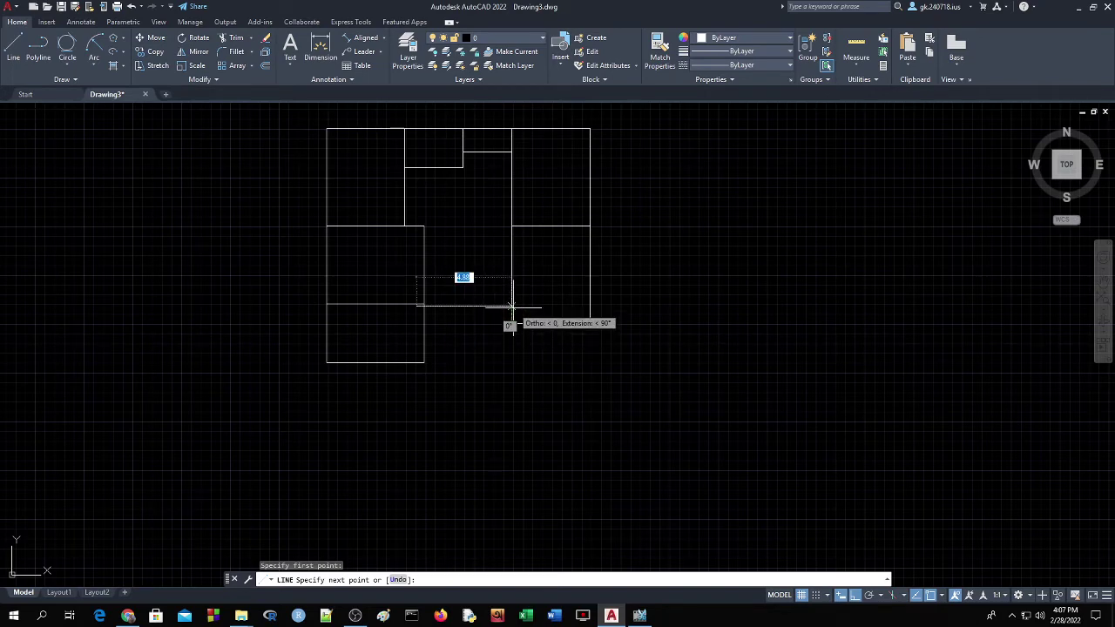
{"action": "left_click", "coordinate": [511, 319]}
{"action": "key", "text": "Return"}
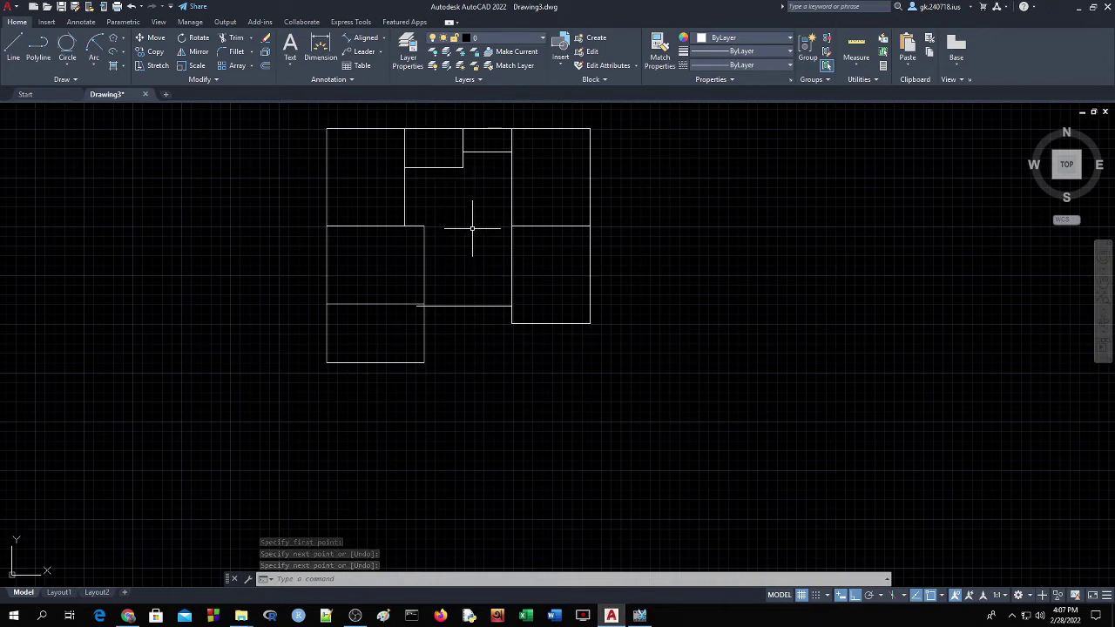
{"action": "key", "text": "ctrl+z"}
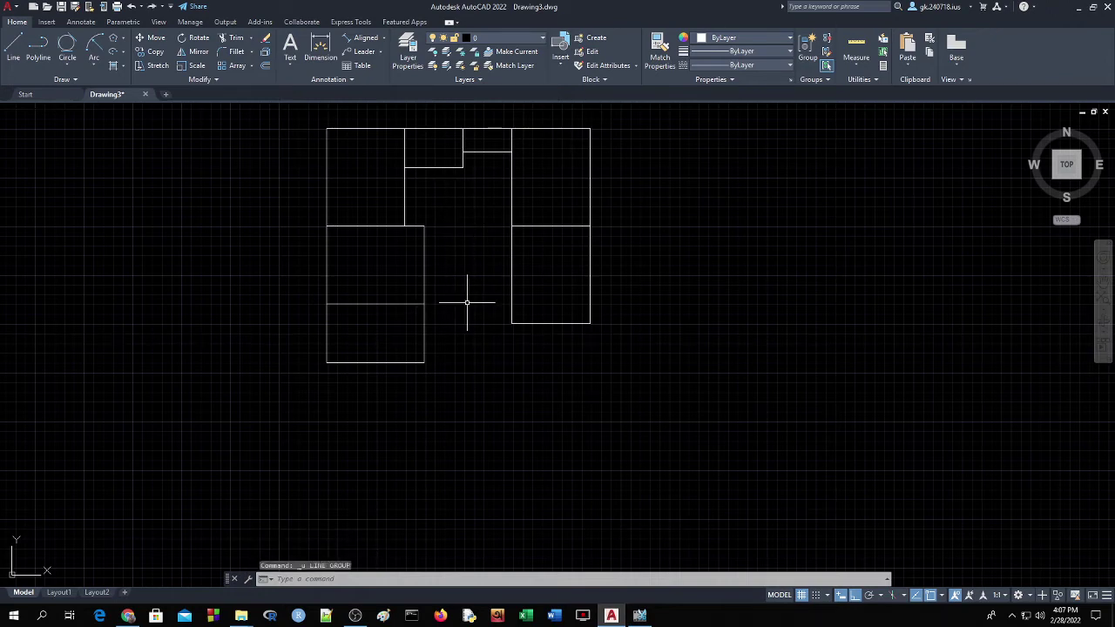
Redraw the horizontal wall from the left room's corner to the right wing's wall
{"action": "left_click", "coordinate": [13, 48]}
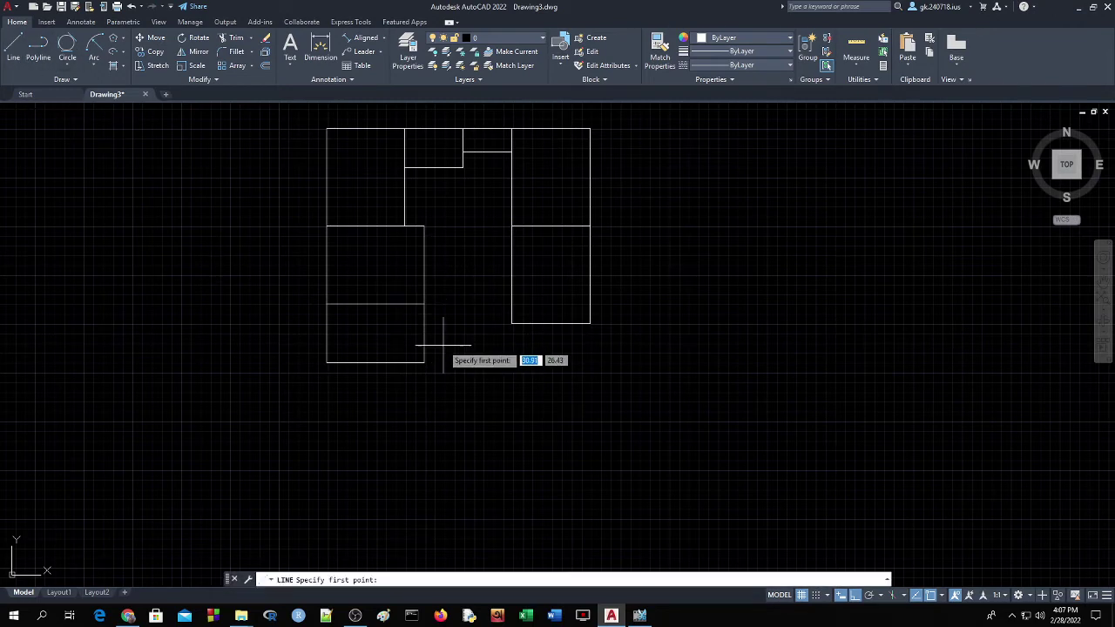
{"action": "left_click", "coordinate": [425, 304]}
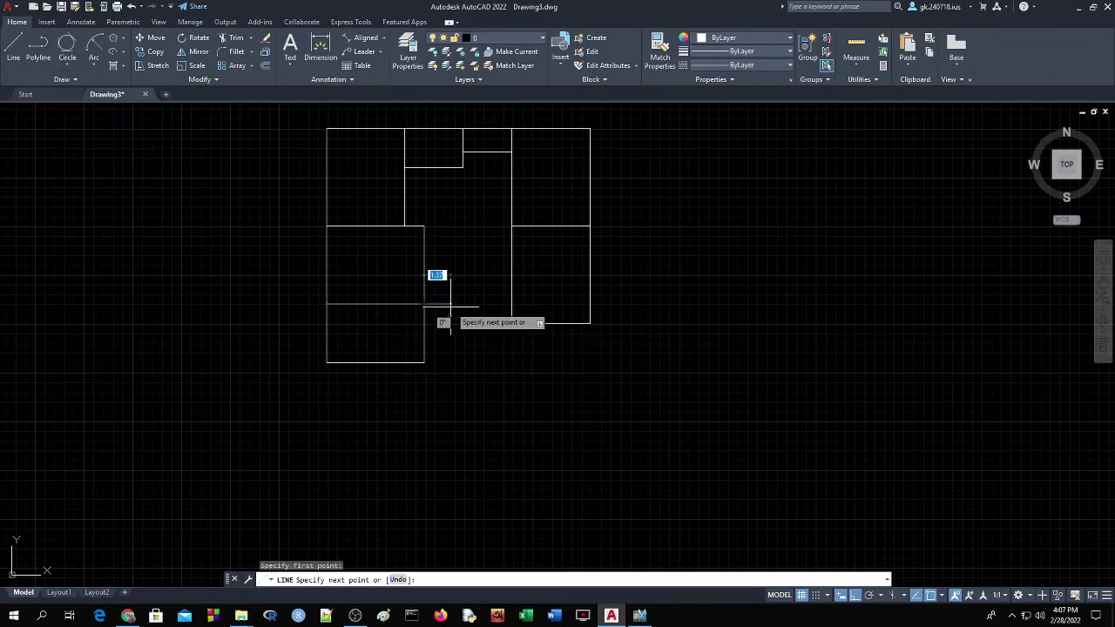
{"action": "left_click", "coordinate": [511, 304]}
{"action": "key", "text": "Return"}
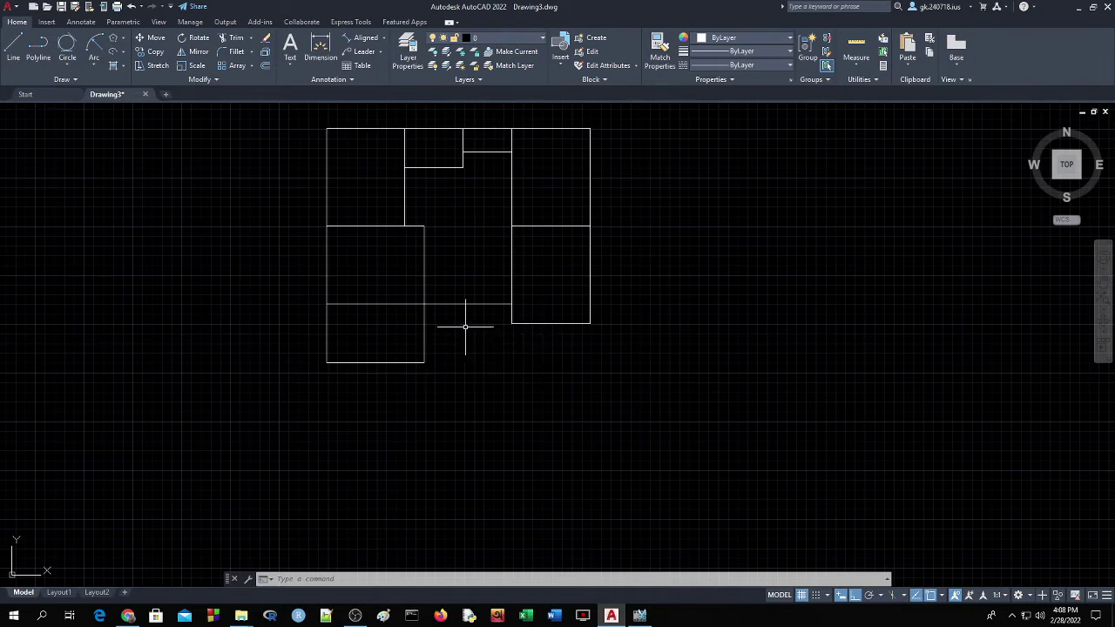
Start the room with a 3-unit wall down from the right wing's bottom-left corner, undoing wrong lengths
{"action": "left_click", "coordinate": [11, 48]}
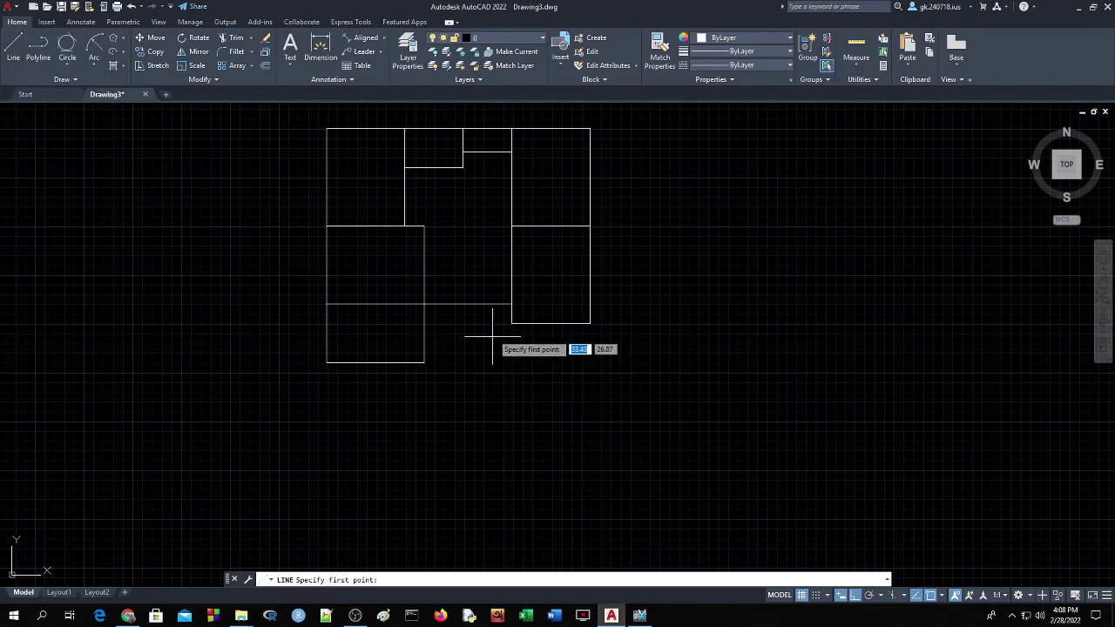
{"action": "left_click", "coordinate": [511, 324]}
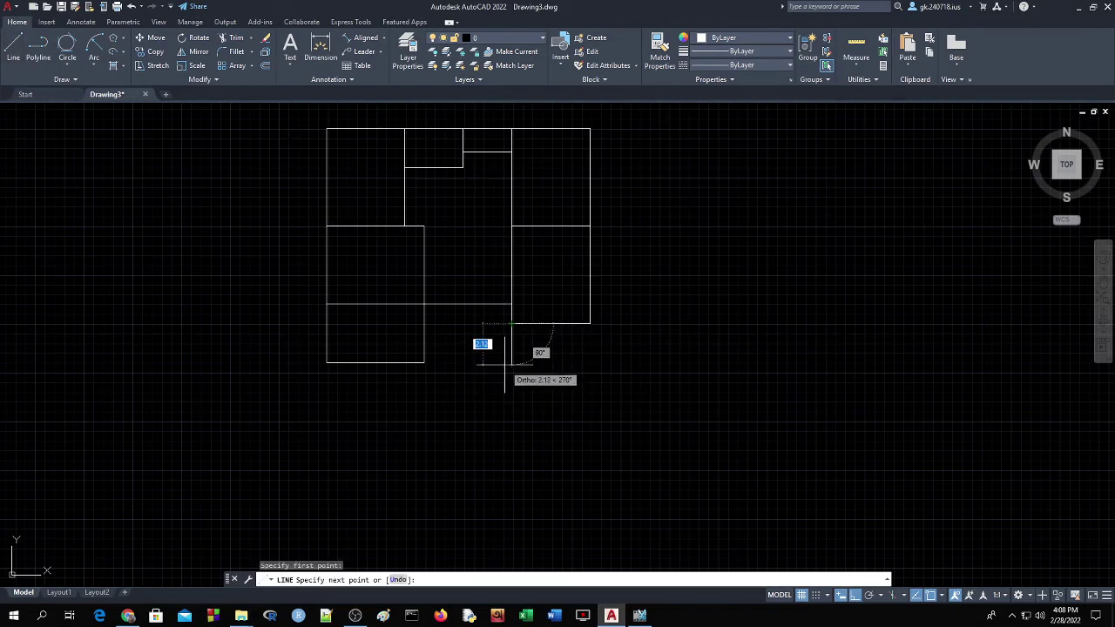
{"action": "type", "text": "2"}
{"action": "key", "text": "Return"}
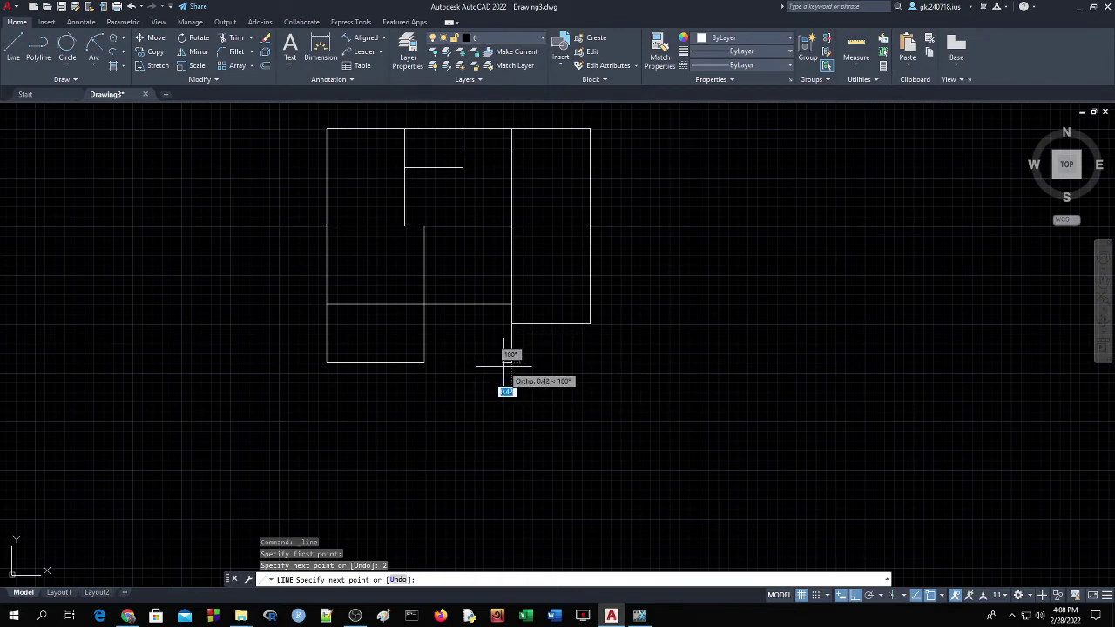
{"action": "type", "text": "u"}
{"action": "key", "text": "Return"}
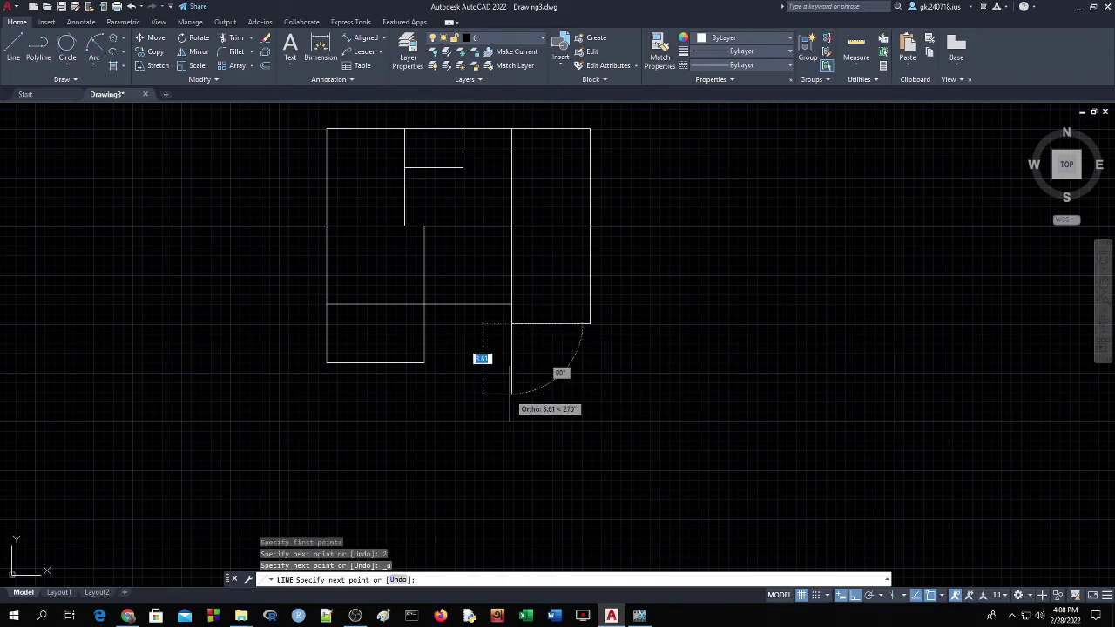
{"action": "type", "text": "3"}
{"action": "key", "text": "Return"}
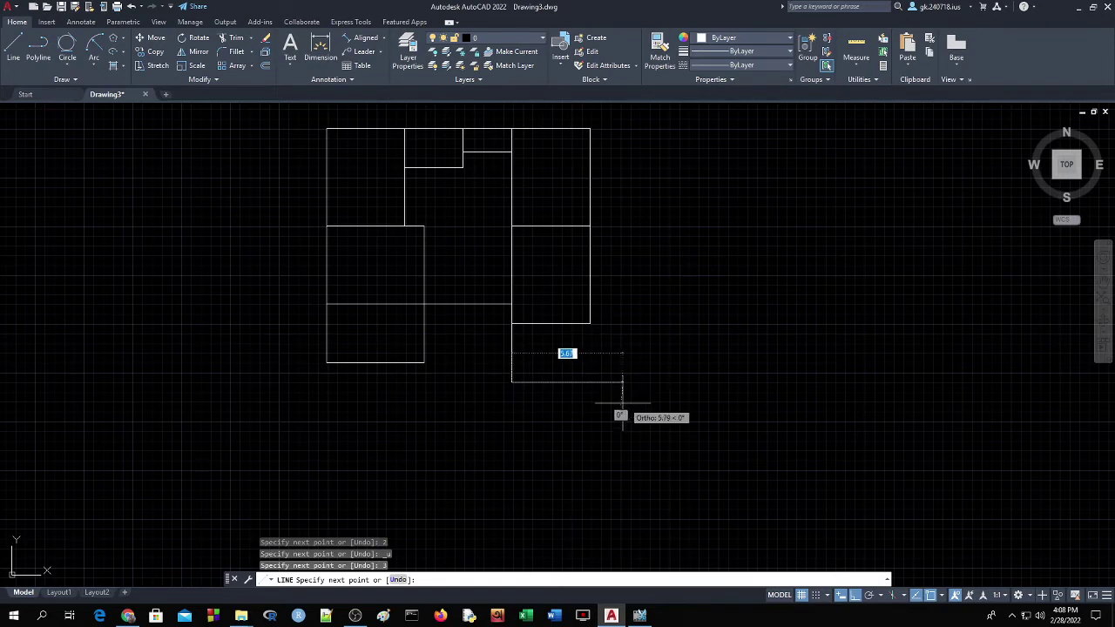
{"action": "type", "text": "4"}
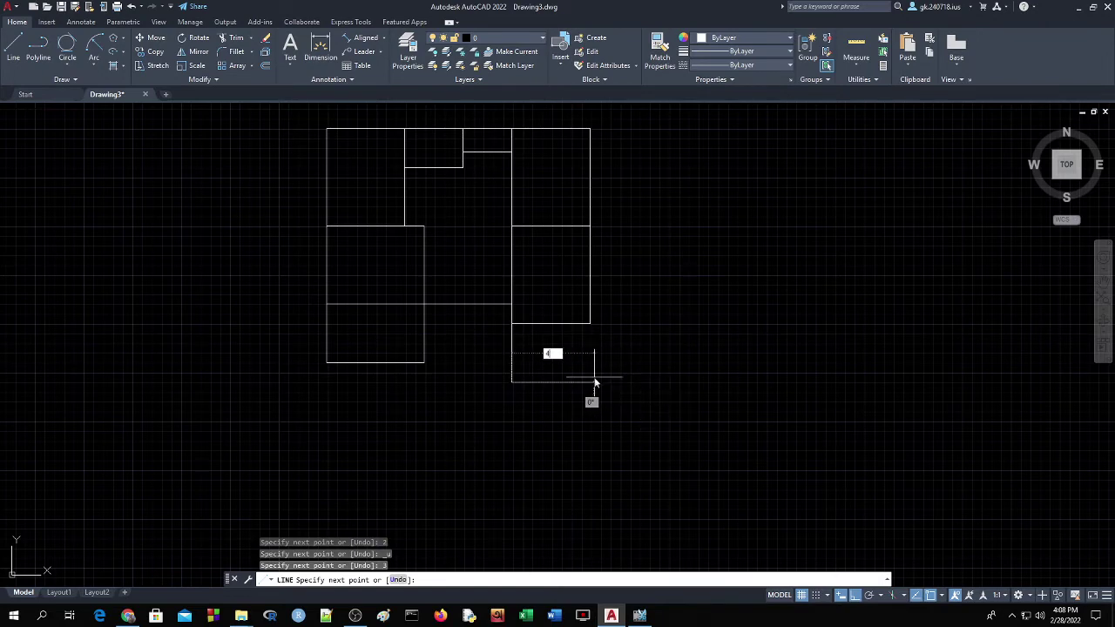
{"action": "key", "text": "Return"}
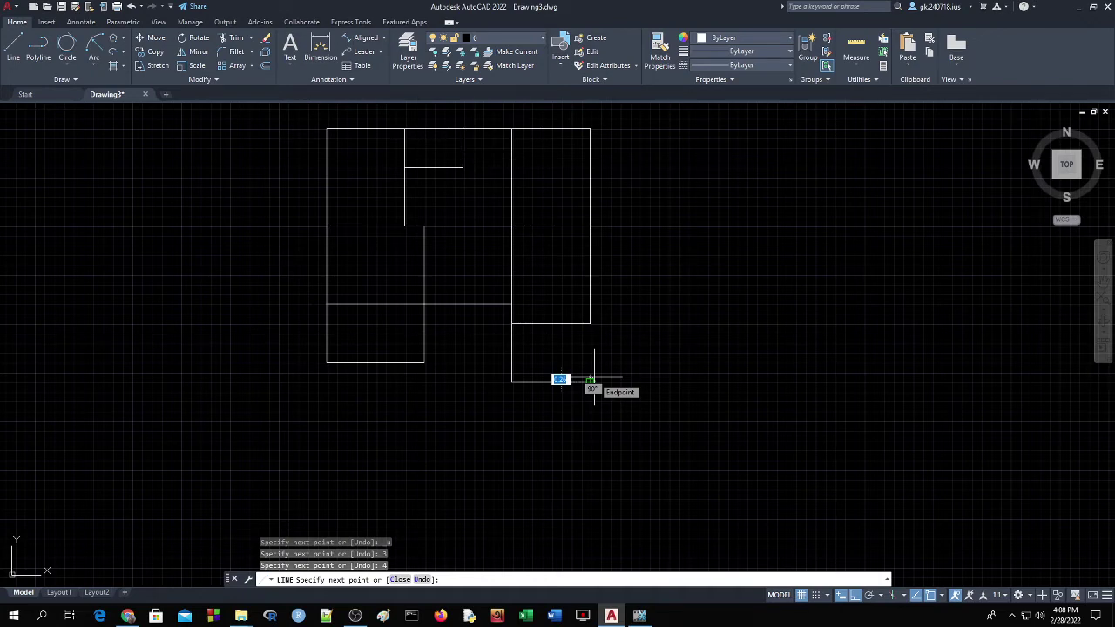
{"action": "key", "text": "ctrl+z"}
Complete the outline with a 5-unit wall to the right and a 3-unit wall up
{"action": "type", "text": "5"}
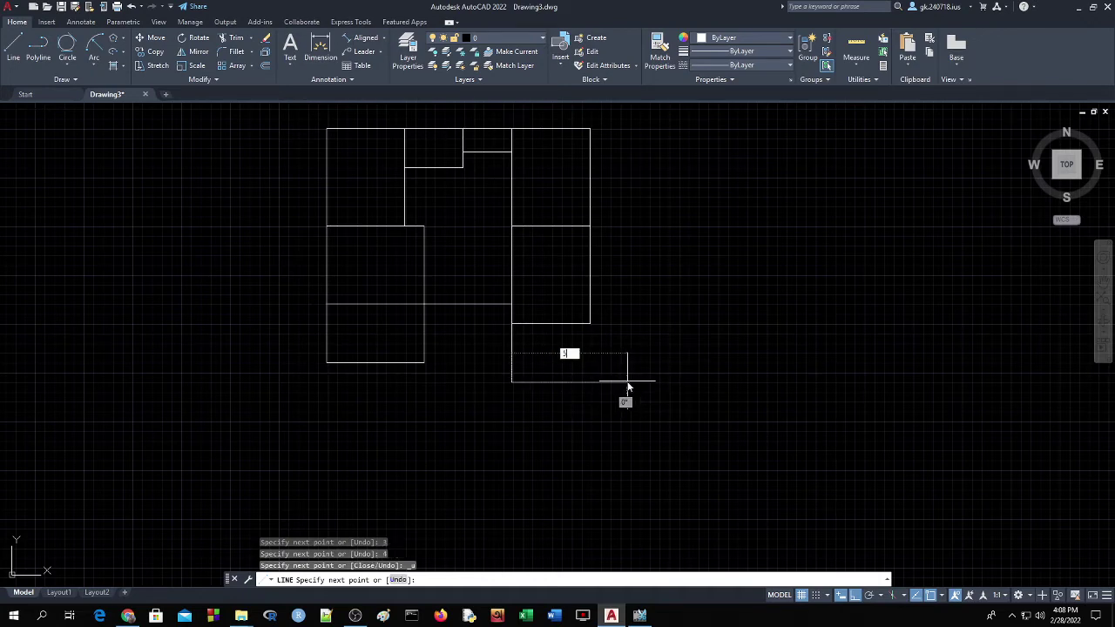
{"action": "key", "text": "Return"}
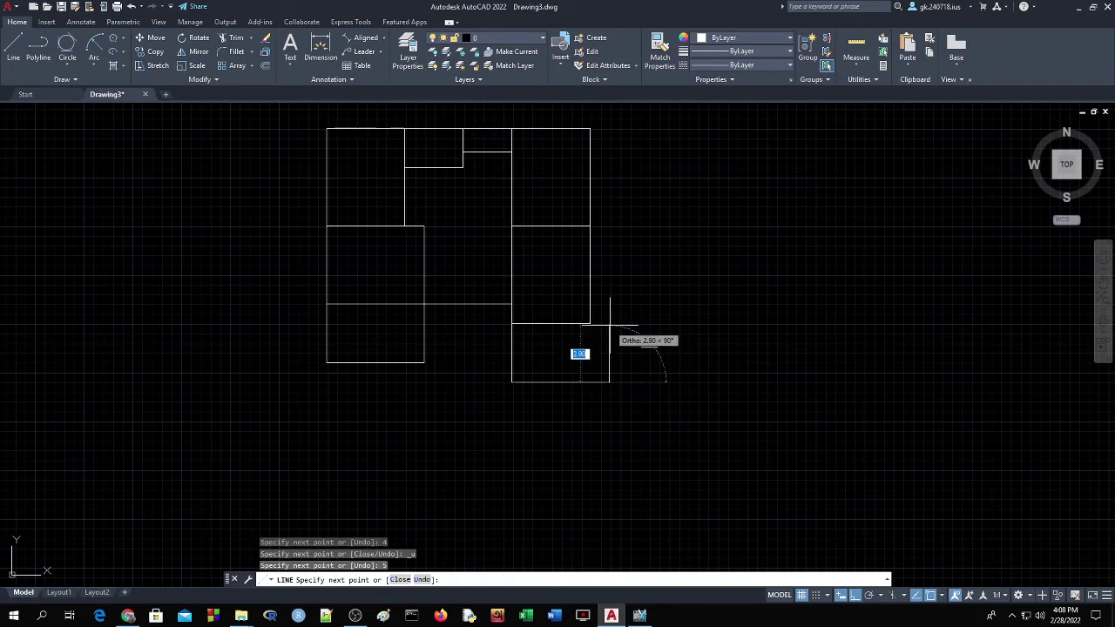
{"action": "type", "text": "2"}
{"action": "key", "text": "Return"}
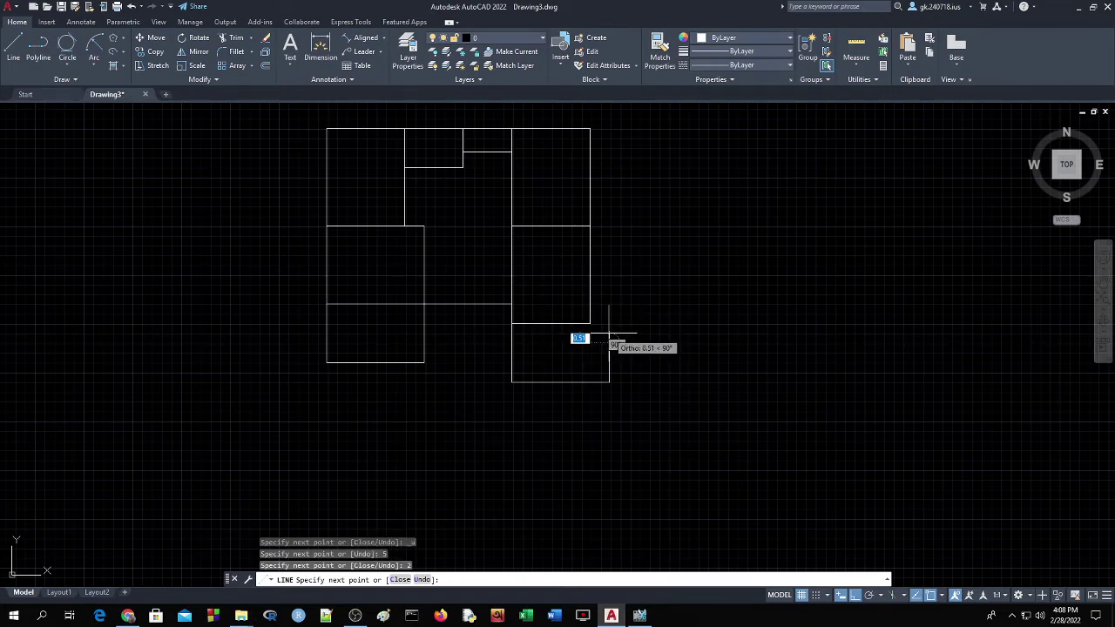
{"action": "key", "text": "ctrl+z"}
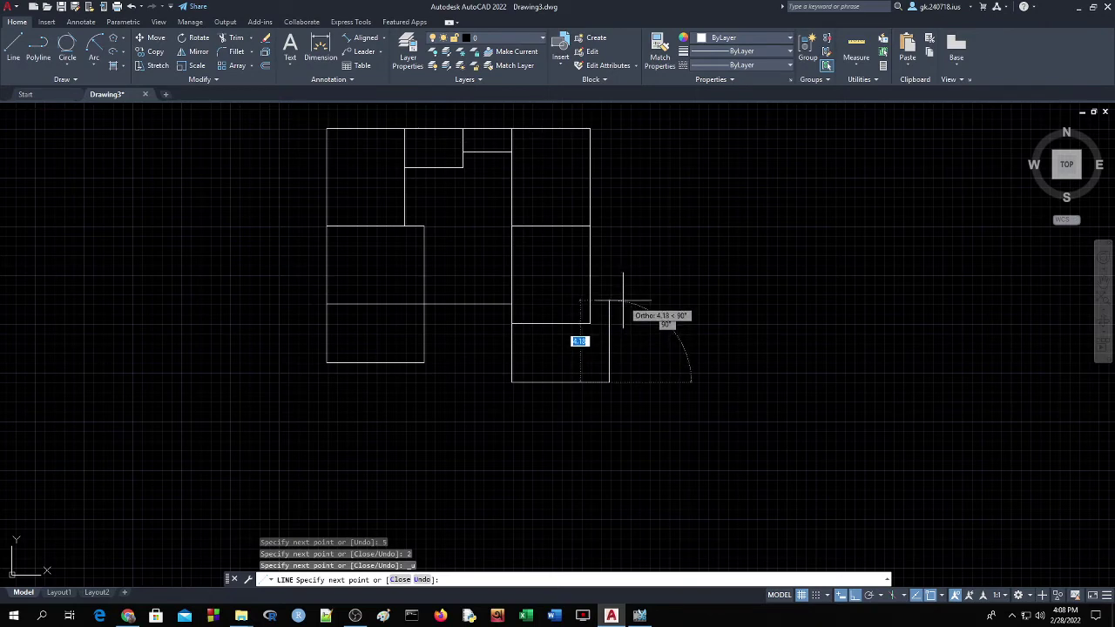
{"action": "type", "text": "3"}
{"action": "key", "text": "Return"}
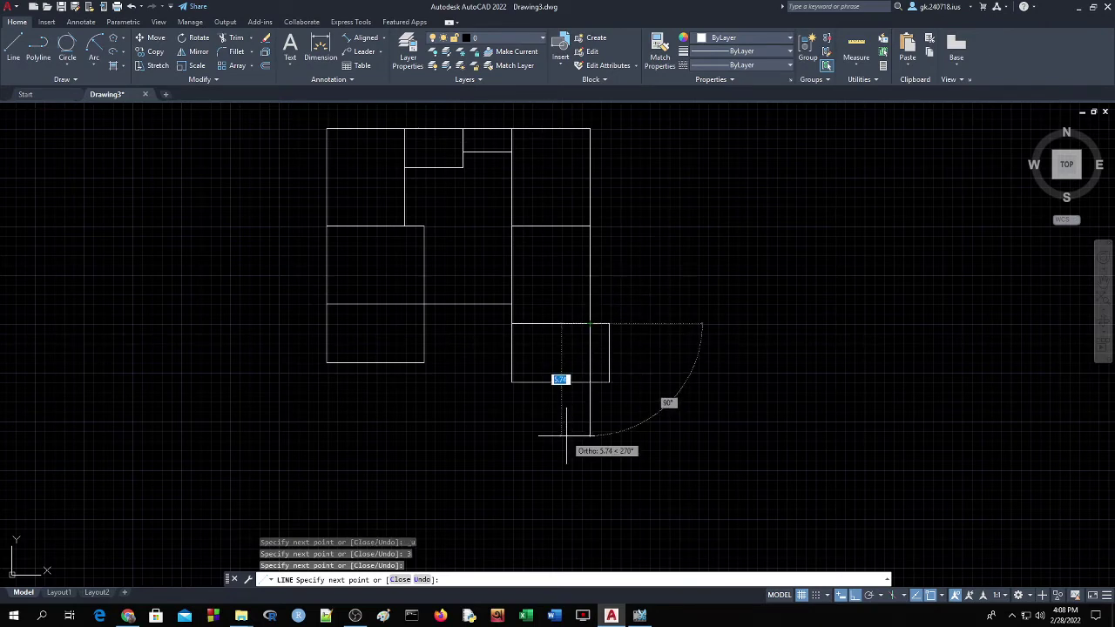
{"action": "key", "text": "Return"}
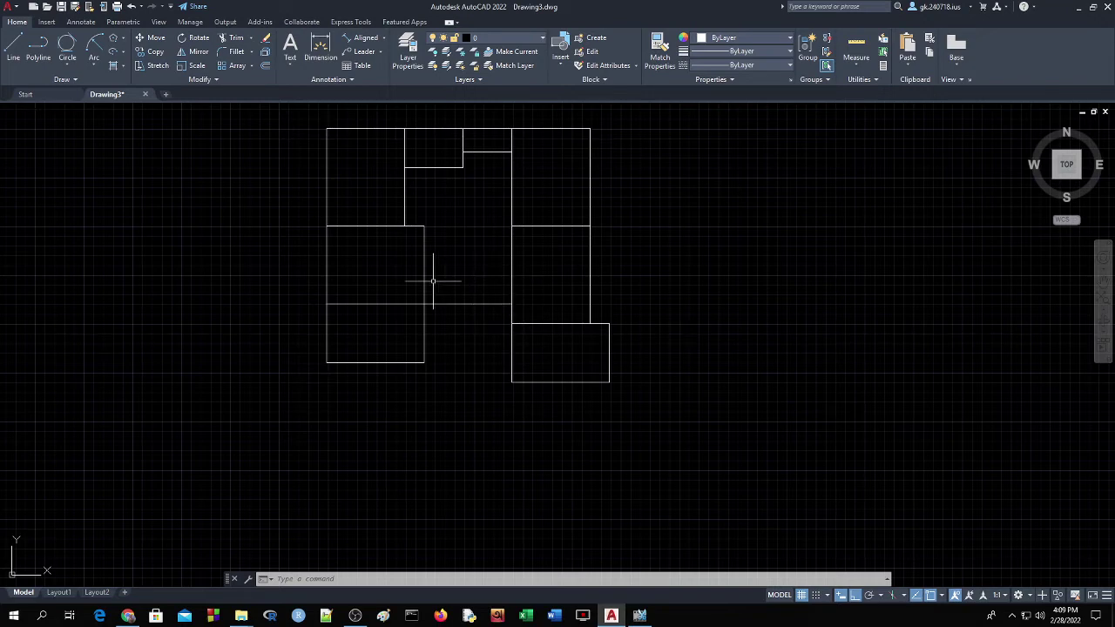
Set the OFFSET distance to 0.3 and copy the middle horizontal wall line downward
{"action": "left_click", "coordinate": [265, 68]}
{"action": "left_click", "coordinate": [461, 304]}
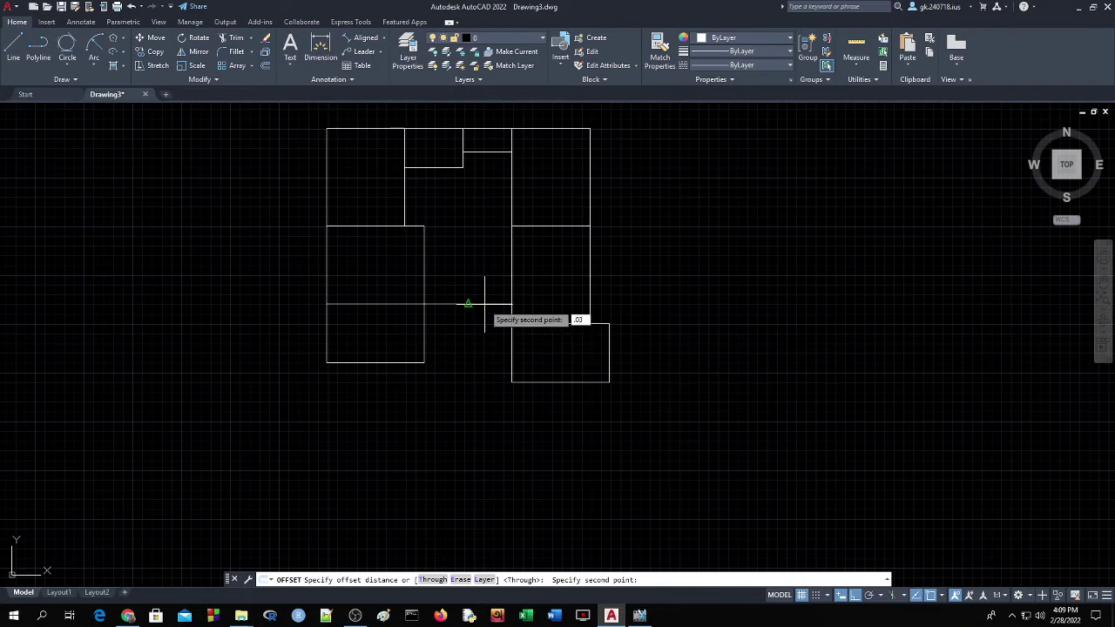
{"action": "key", "text": "Return"}
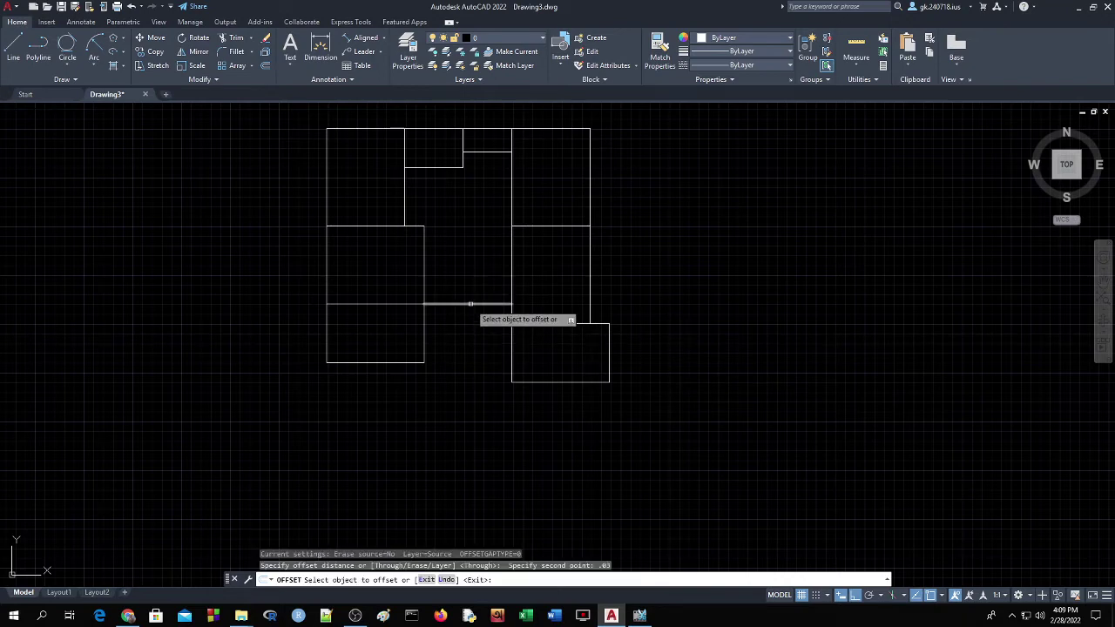
{"action": "left_click", "coordinate": [471, 304]}
{"action": "left_click", "coordinate": [467, 314]}
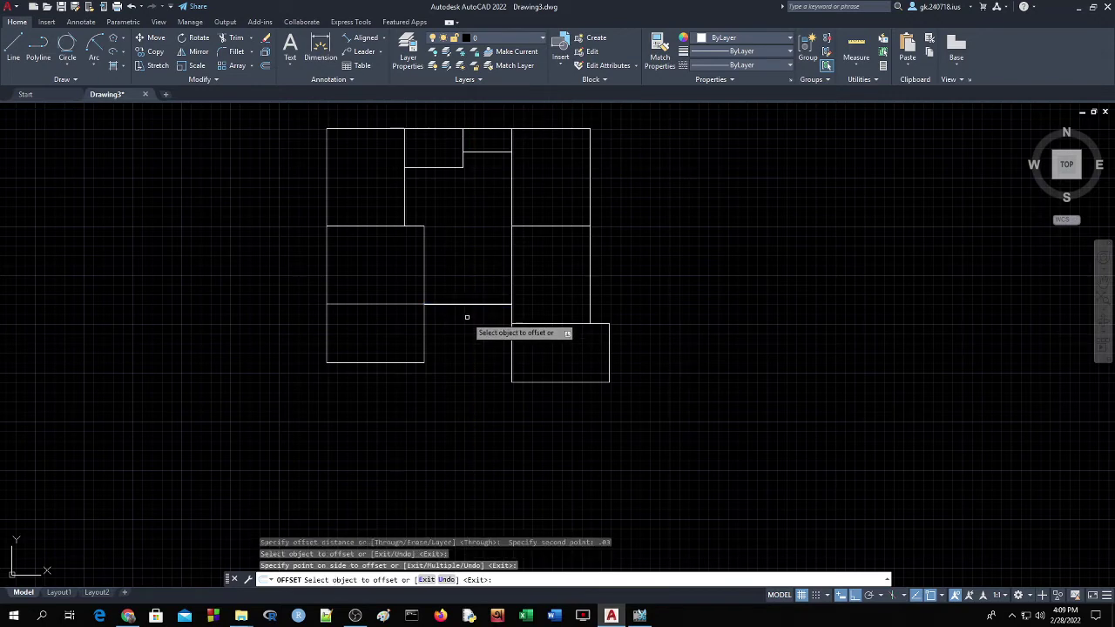
{"action": "left_click", "coordinate": [458, 305]}
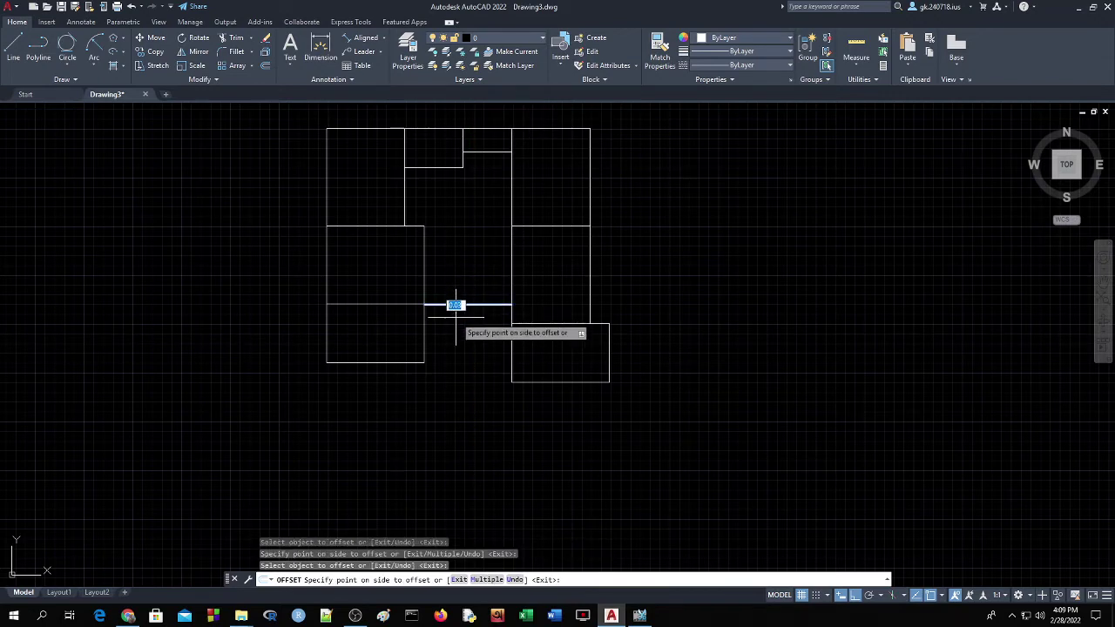
{"action": "left_click", "coordinate": [454, 310]}
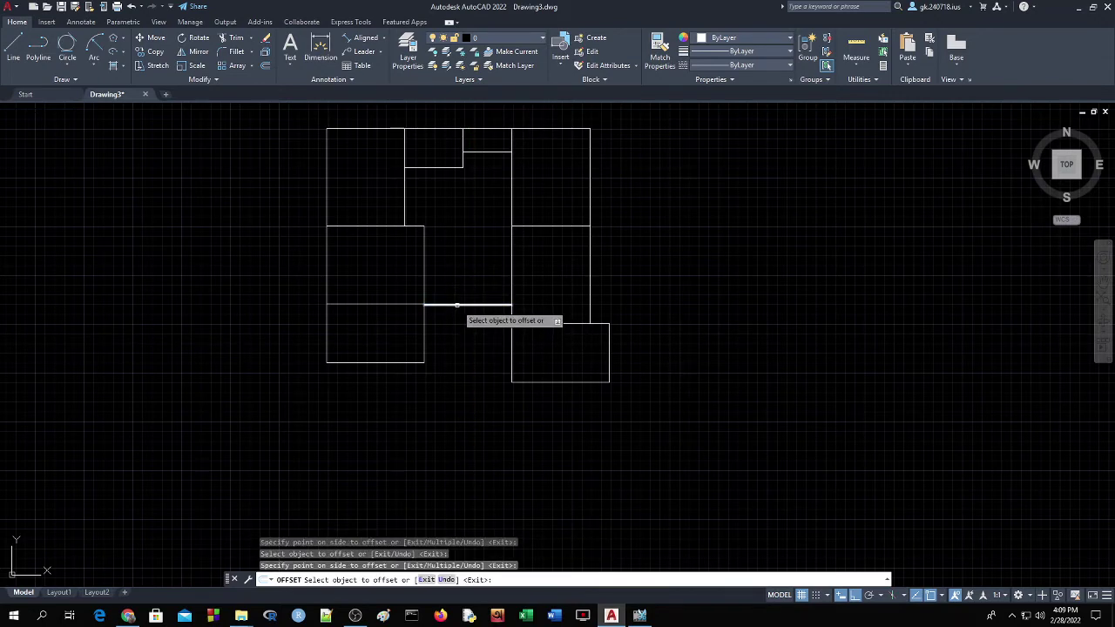
{"action": "left_click", "coordinate": [457, 305]}
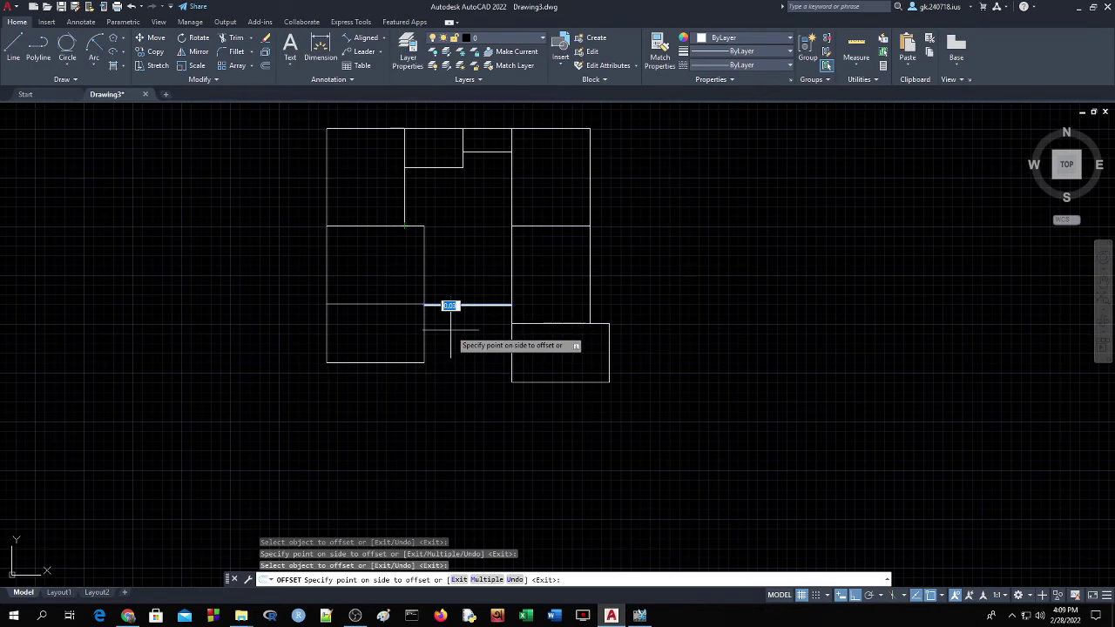
{"action": "key", "text": "Return"}
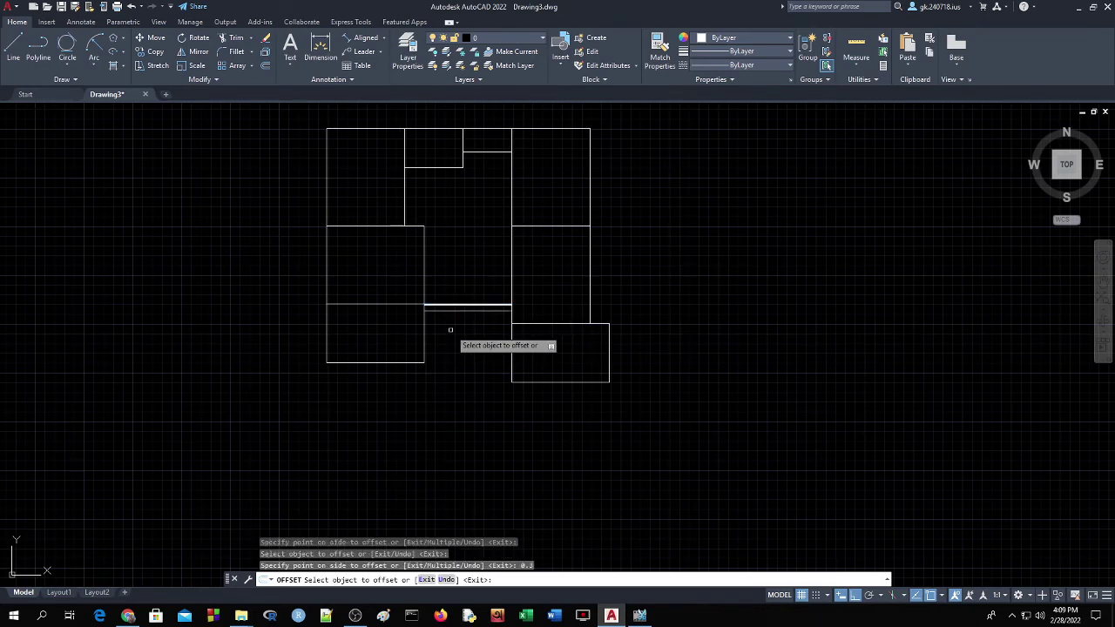
{"action": "left_click", "coordinate": [455, 310]}
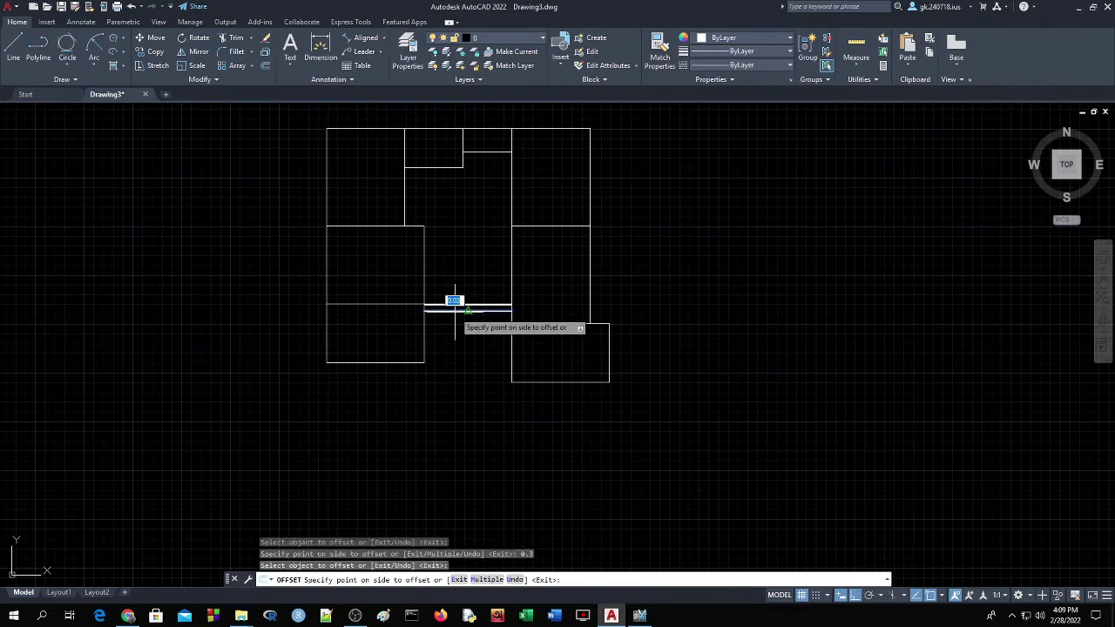
{"action": "left_click", "coordinate": [453, 339]}
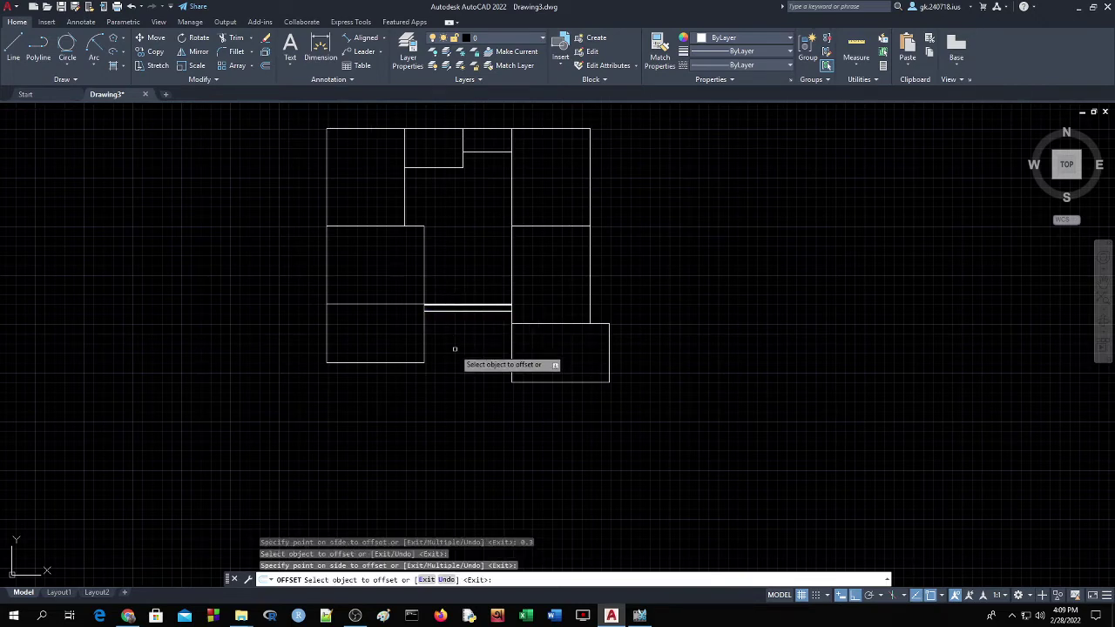
{"action": "left_click", "coordinate": [458, 310]}
{"action": "type", "text": "0.3"}
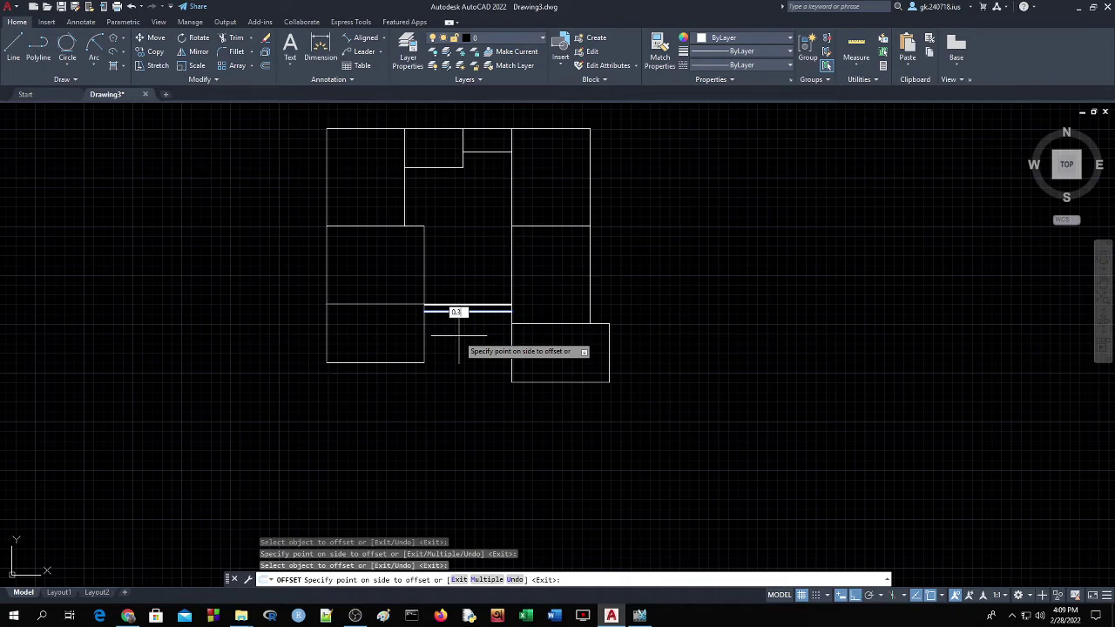
{"action": "key", "text": "Return"}
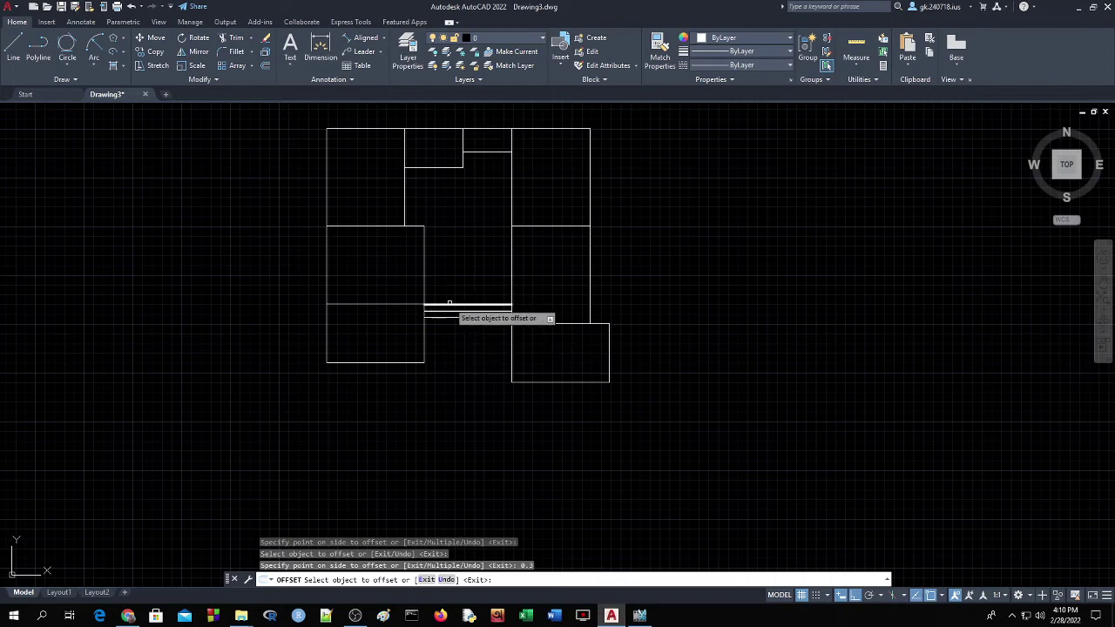
Offset a series of stair lines downward from the lowest line
{"action": "left_click", "coordinate": [452, 325]}
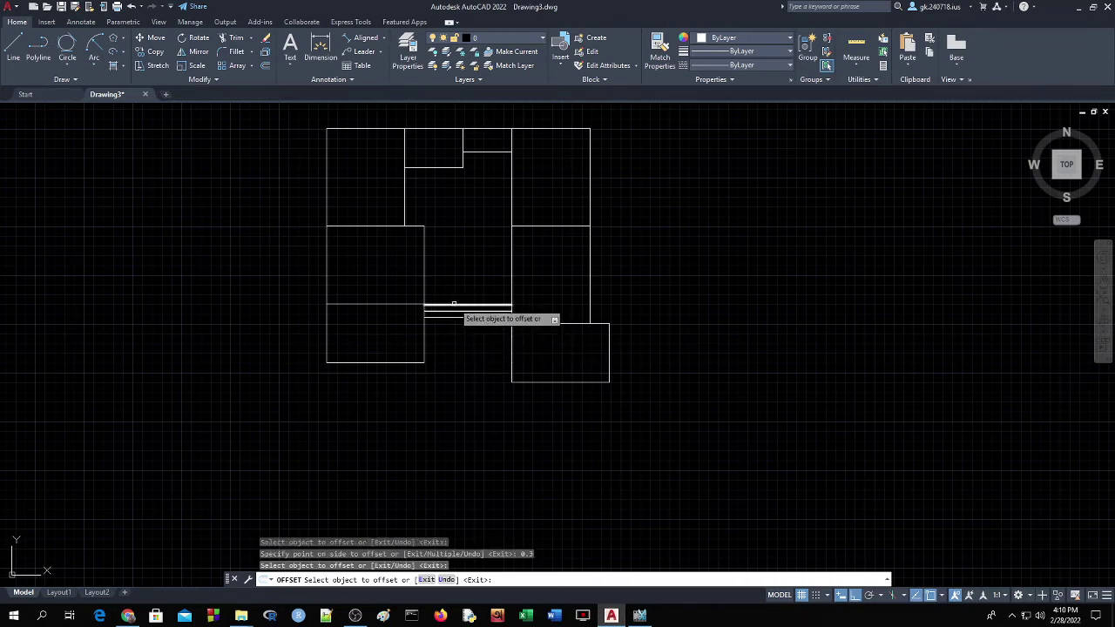
{"action": "left_click", "coordinate": [454, 305]}
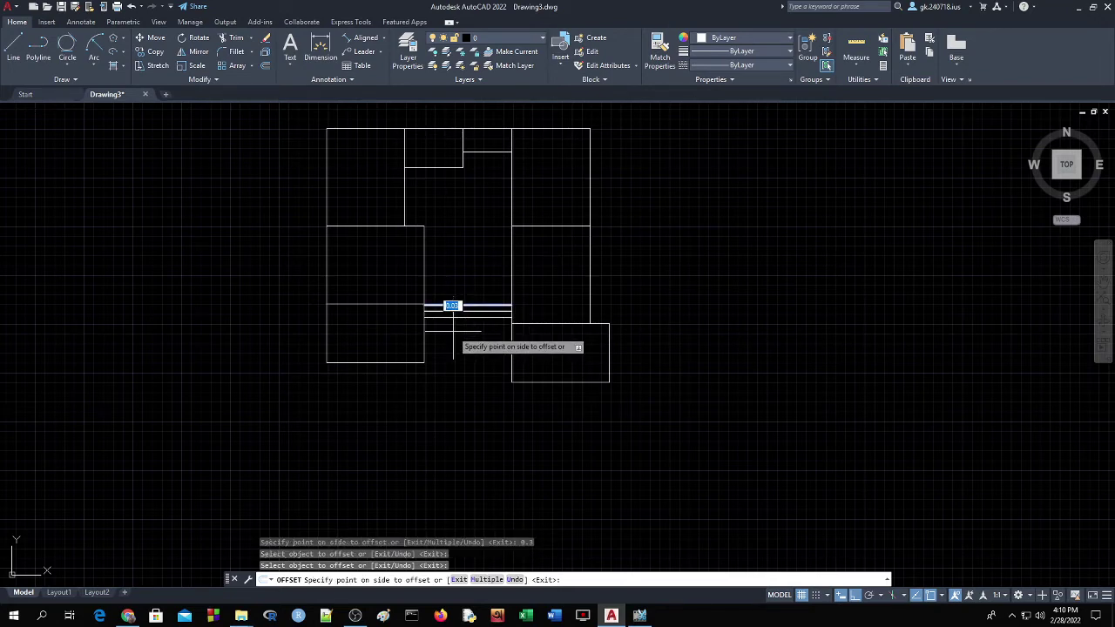
{"action": "left_click", "coordinate": [430, 295]}
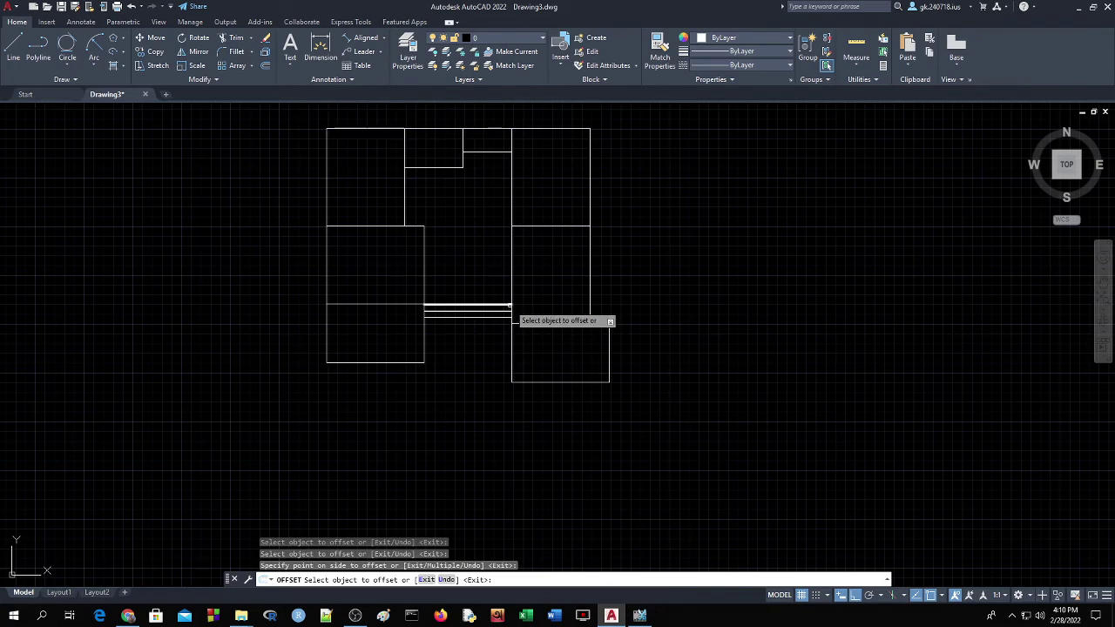
{"action": "left_click", "coordinate": [473, 329]}
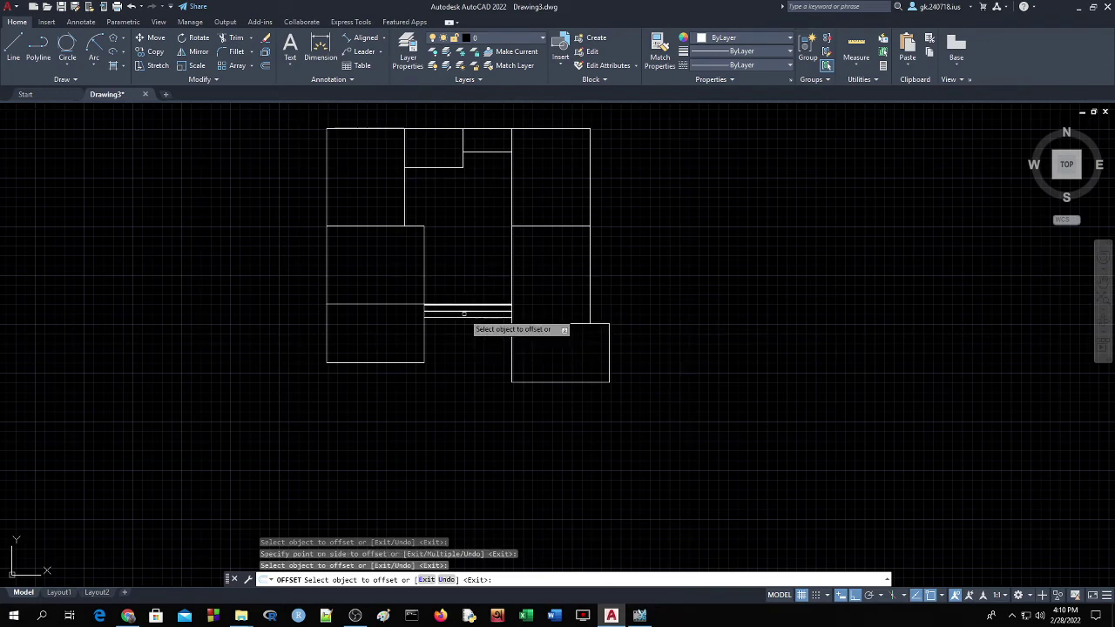
{"action": "left_click", "coordinate": [463, 311]}
{"action": "left_click", "coordinate": [462, 329]}
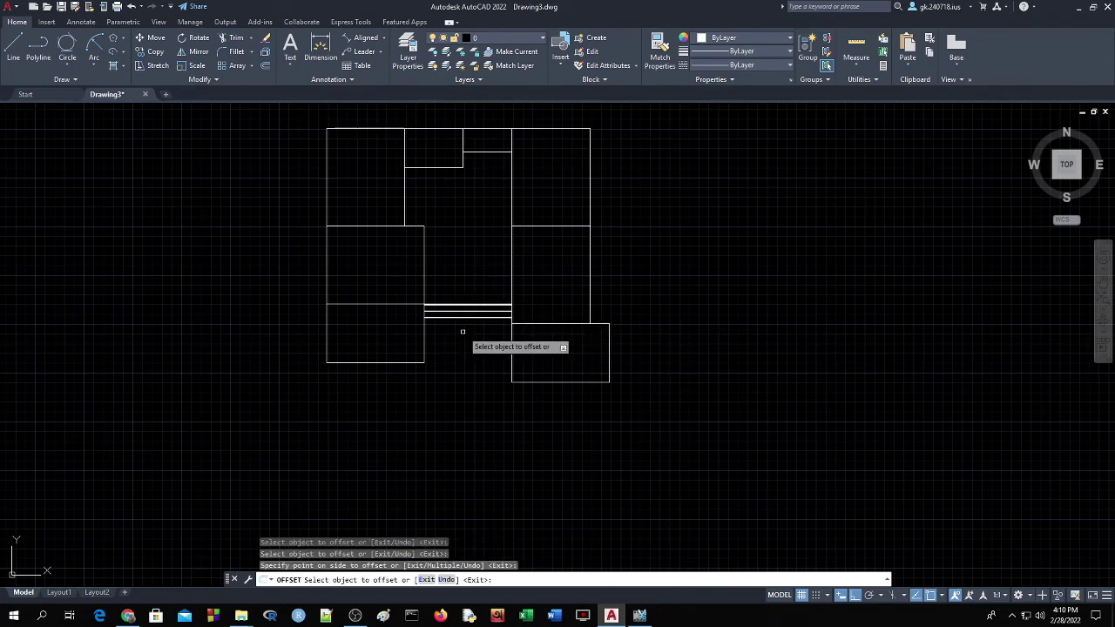
{"action": "left_click", "coordinate": [462, 306]}
{"action": "left_click", "coordinate": [463, 296]}
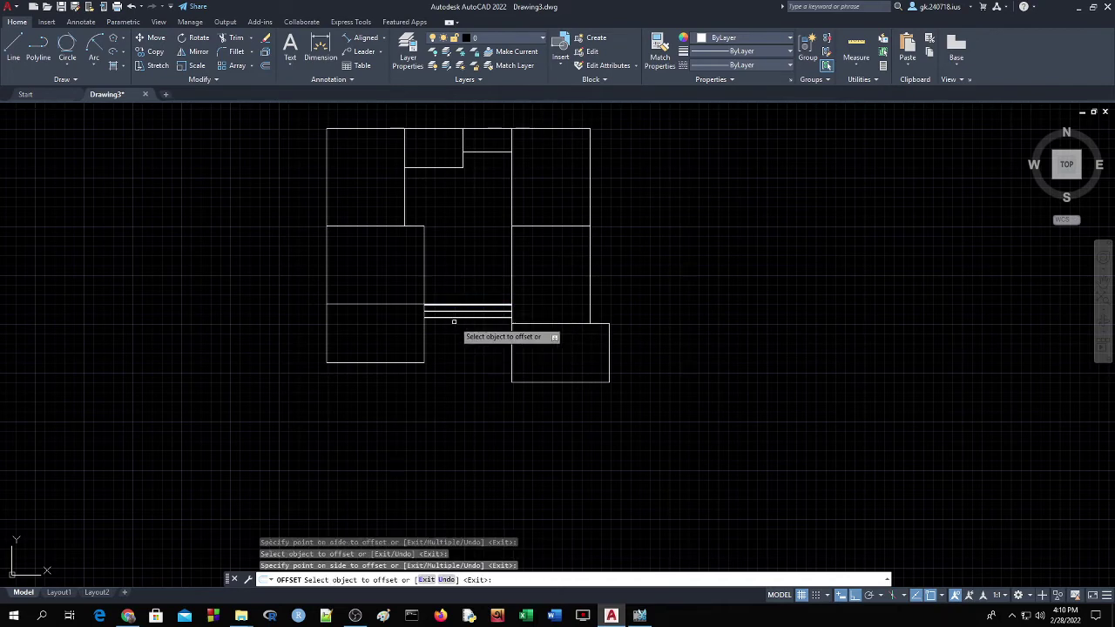
{"action": "left_click", "coordinate": [448, 305]}
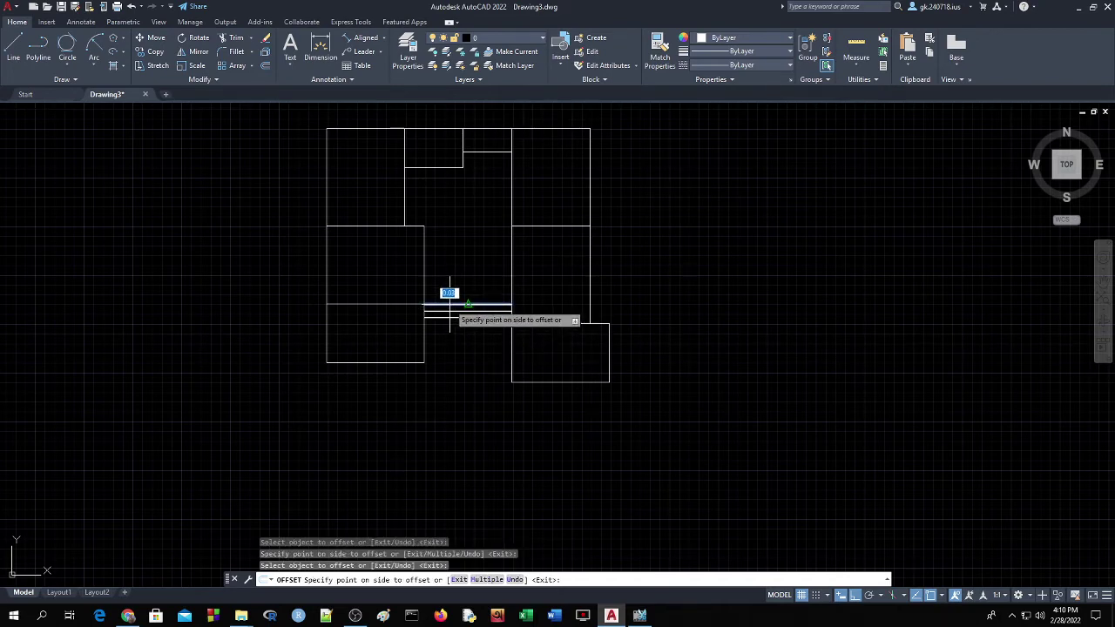
{"action": "left_click", "coordinate": [449, 312]}
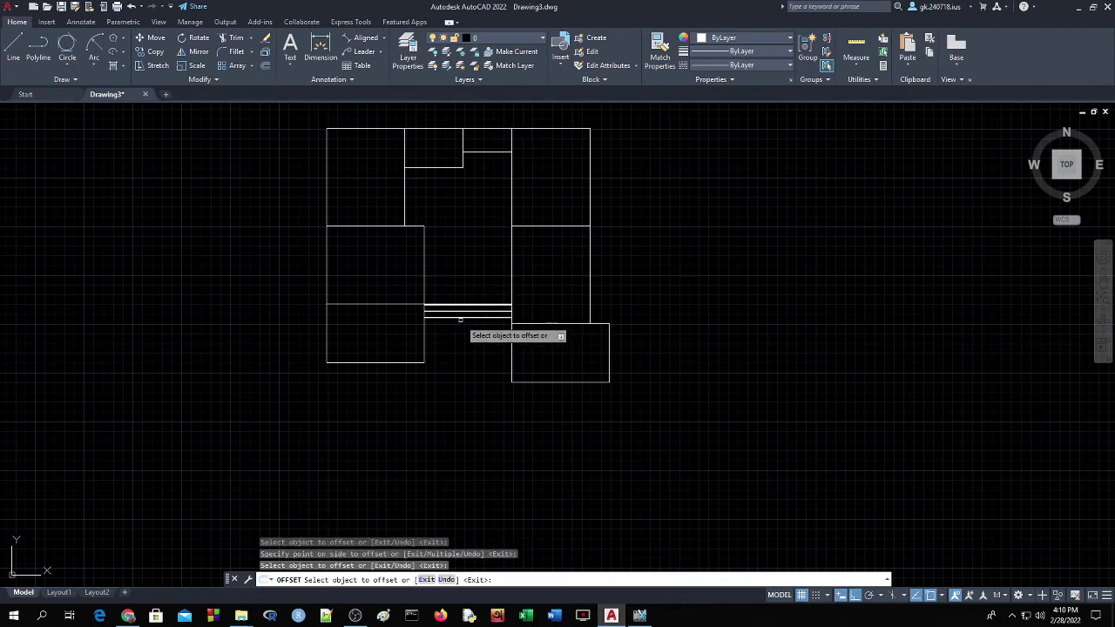
{"action": "left_click", "coordinate": [468, 318]}
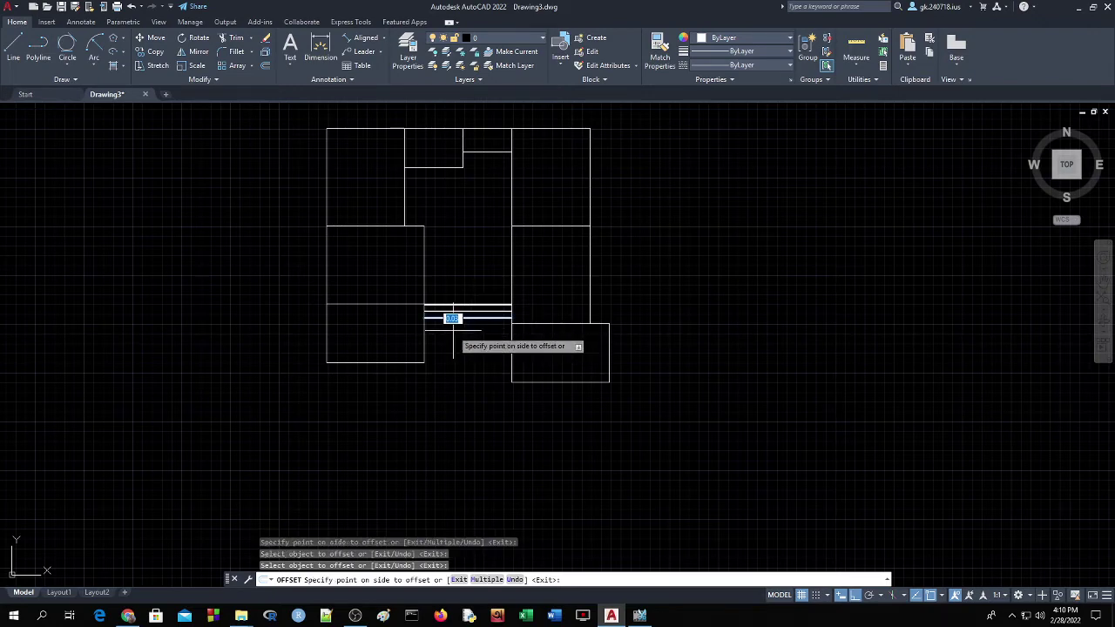
{"action": "left_click", "coordinate": [453, 334]}
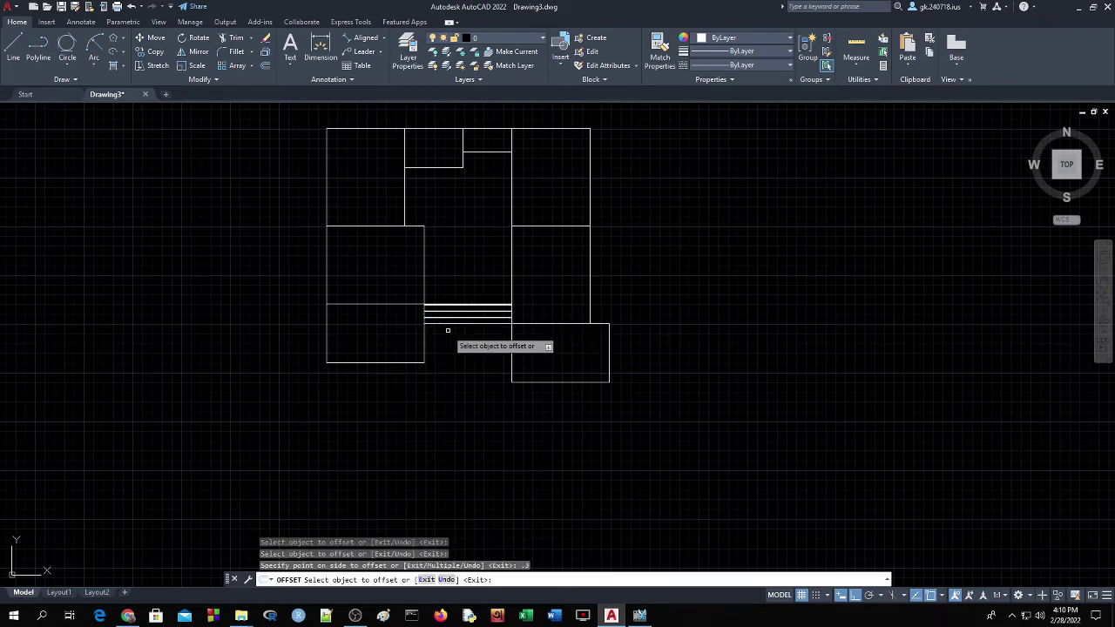
Continue adding stair tread lines below the newest one
{"action": "left_click", "coordinate": [450, 324]}
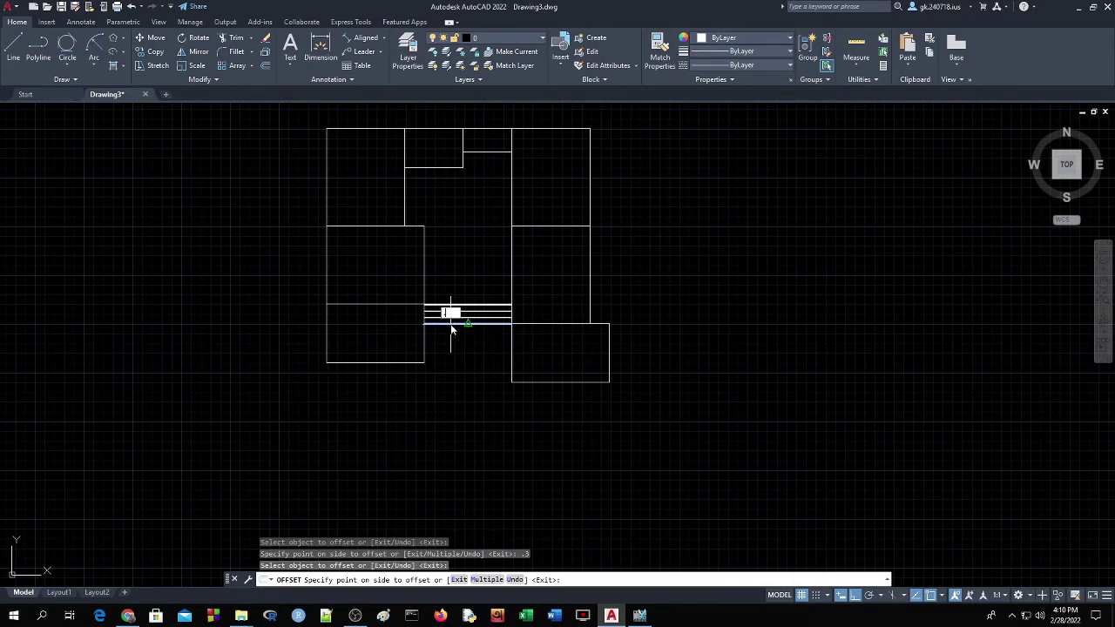
{"action": "left_click", "coordinate": [451, 329]}
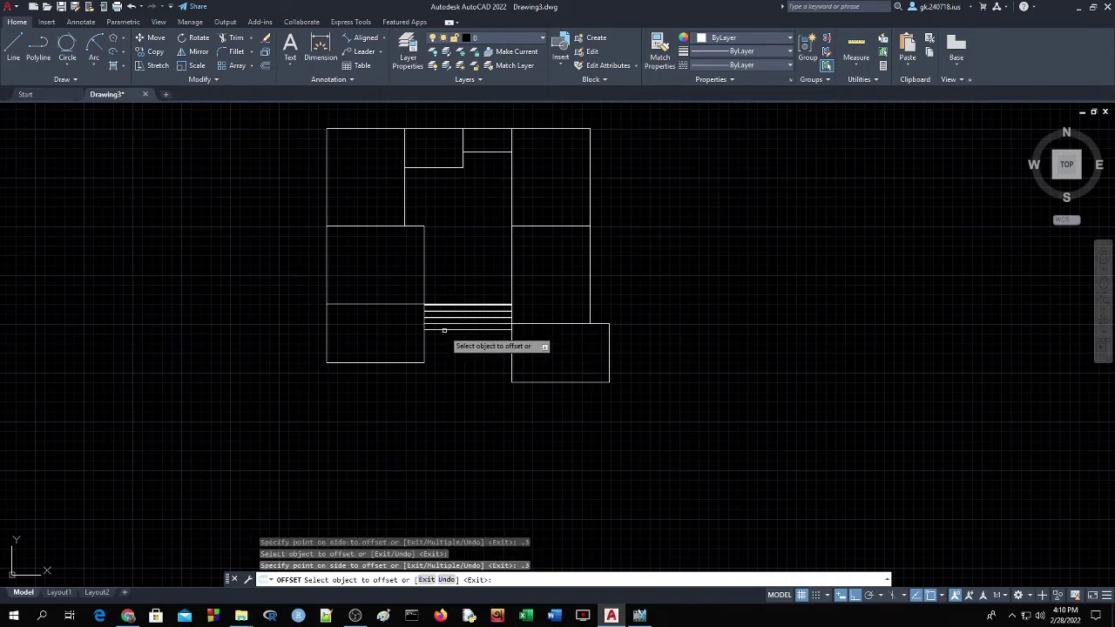
{"action": "left_click", "coordinate": [444, 331]}
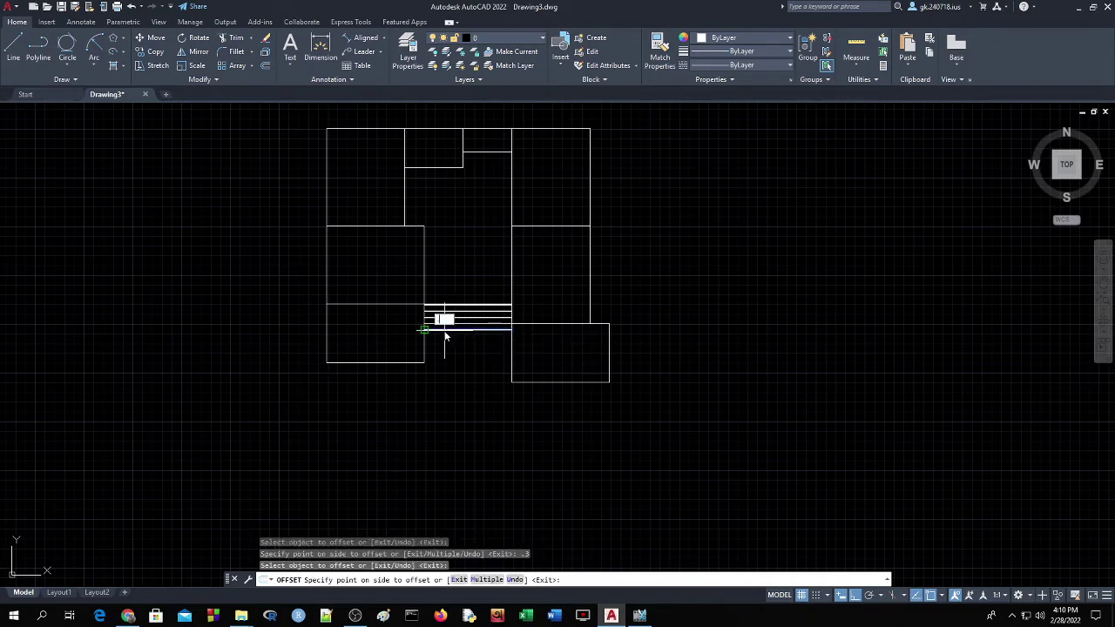
{"action": "left_click", "coordinate": [445, 331]}
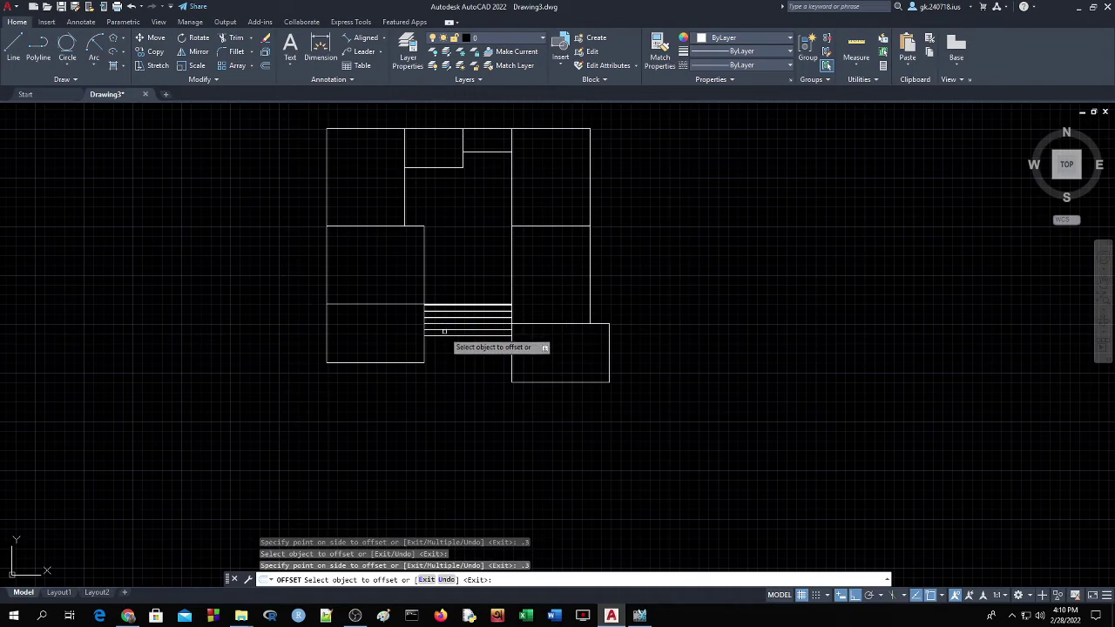
{"action": "left_click", "coordinate": [444, 336]}
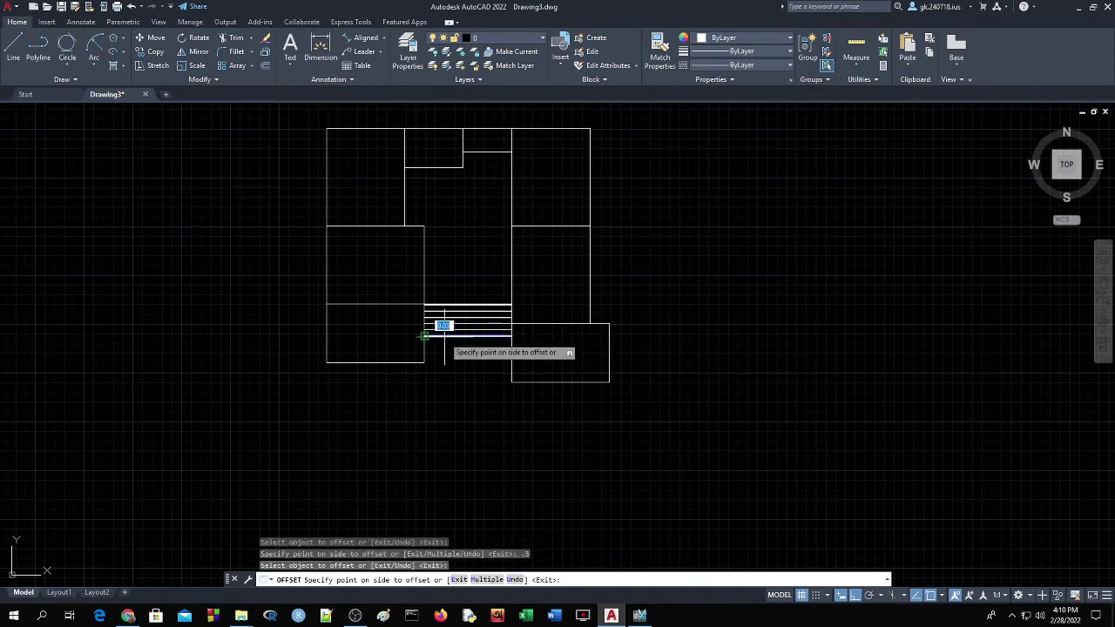
{"action": "left_click", "coordinate": [443, 341]}
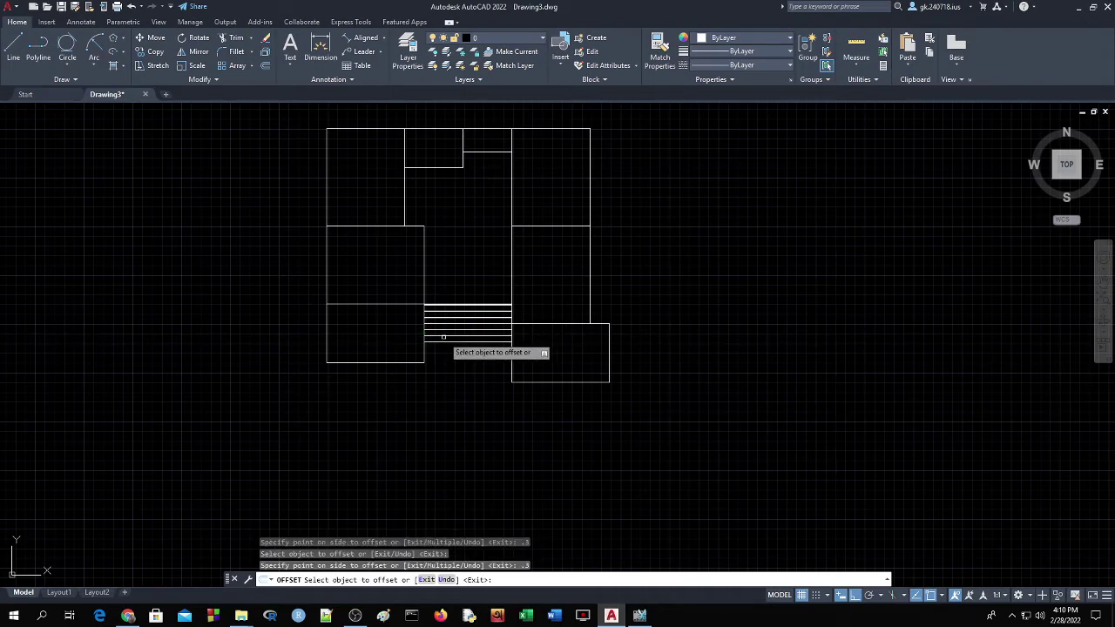
{"action": "left_click", "coordinate": [444, 342]}
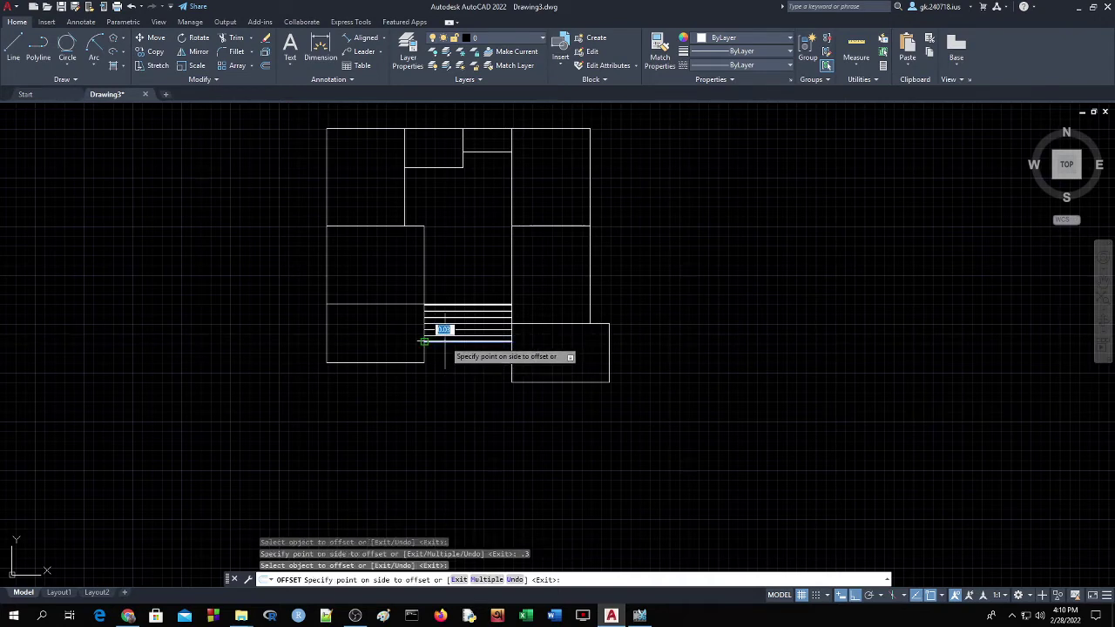
{"action": "left_click", "coordinate": [444, 343]}
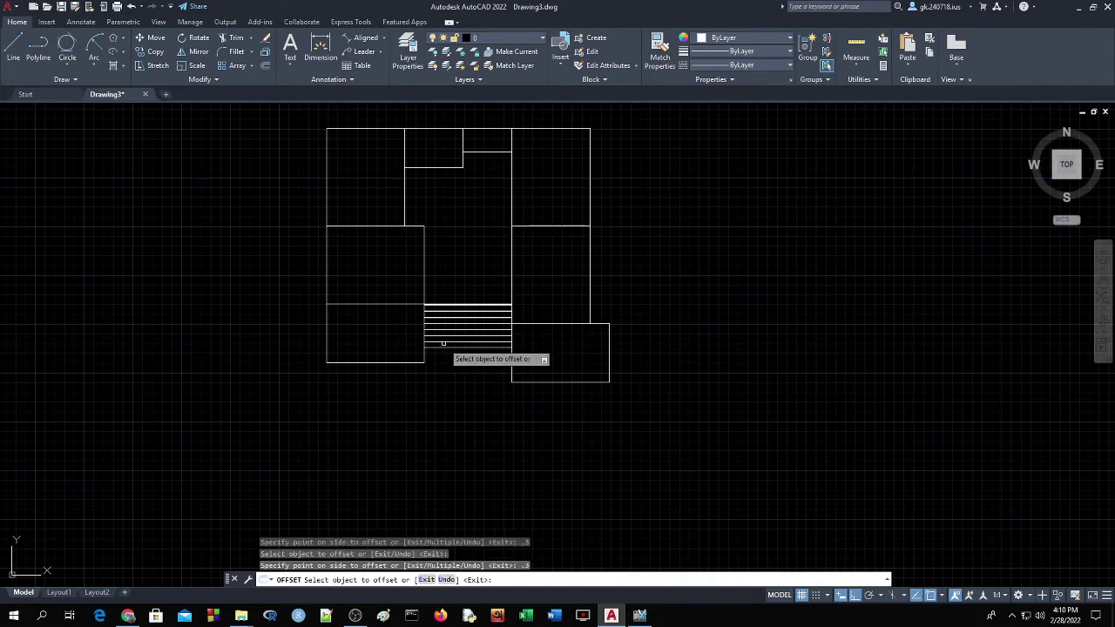
{"action": "left_click", "coordinate": [444, 346]}
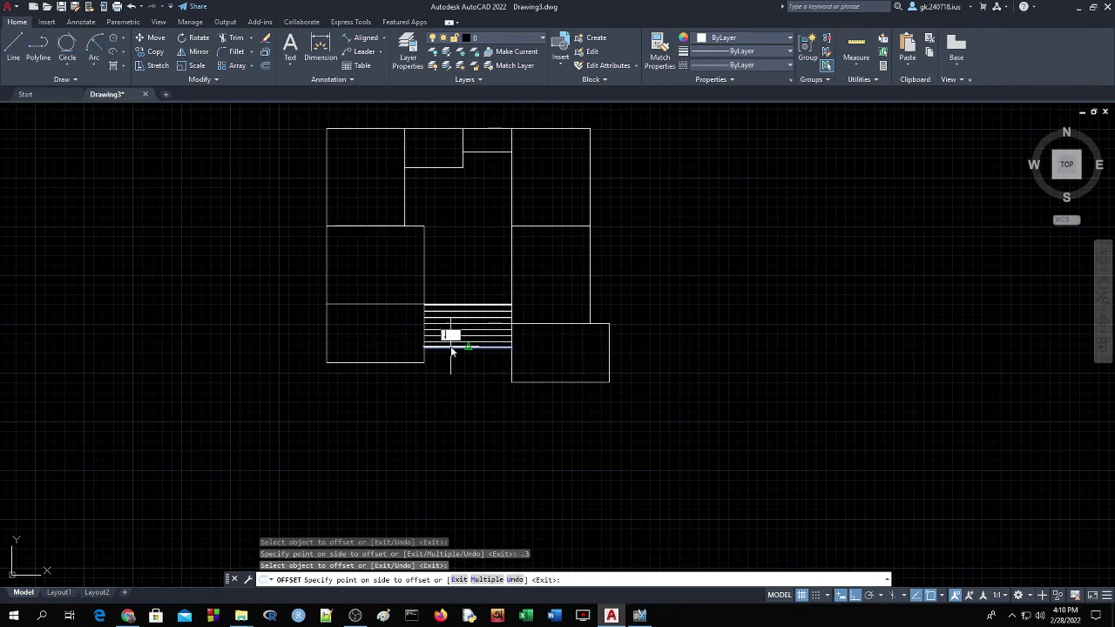
{"action": "left_click", "coordinate": [452, 351]}
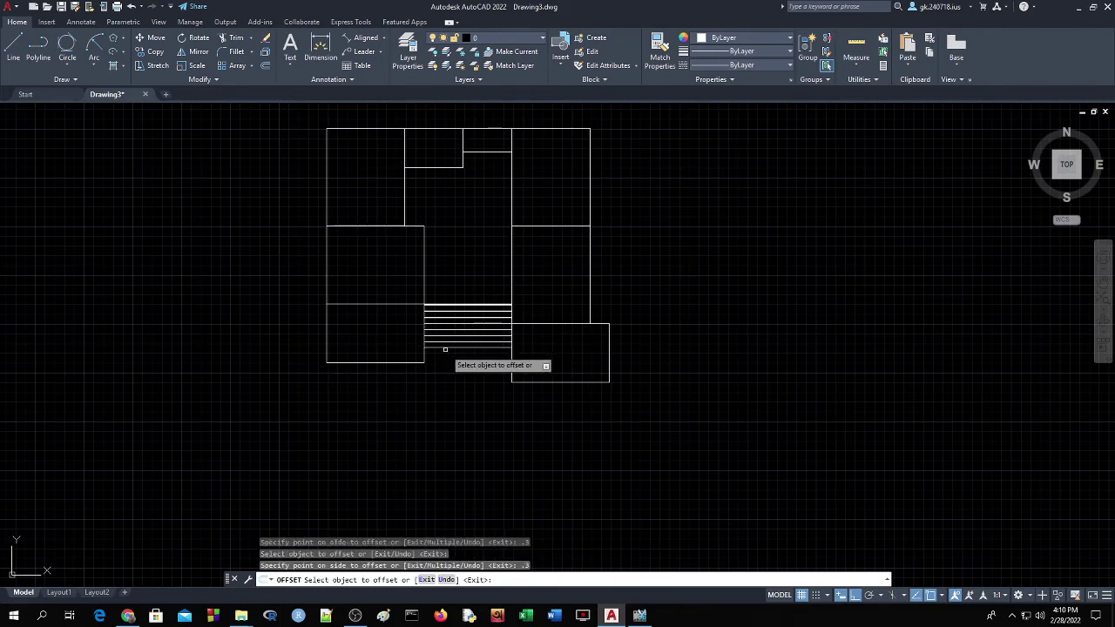
{"action": "left_click", "coordinate": [445, 348]}
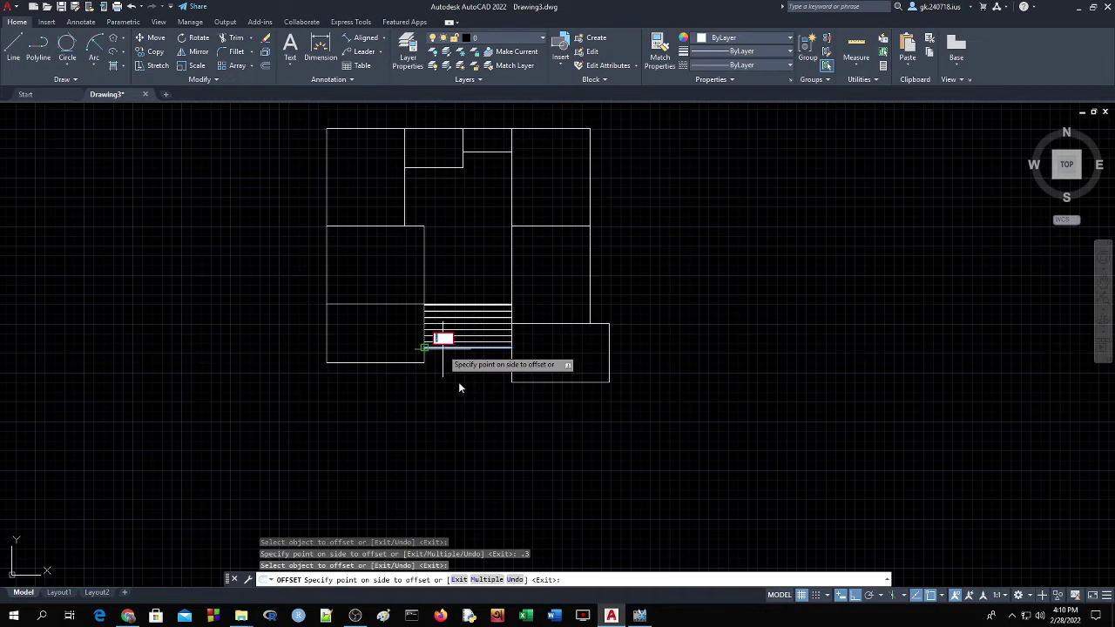
{"action": "left_click", "coordinate": [458, 387]}
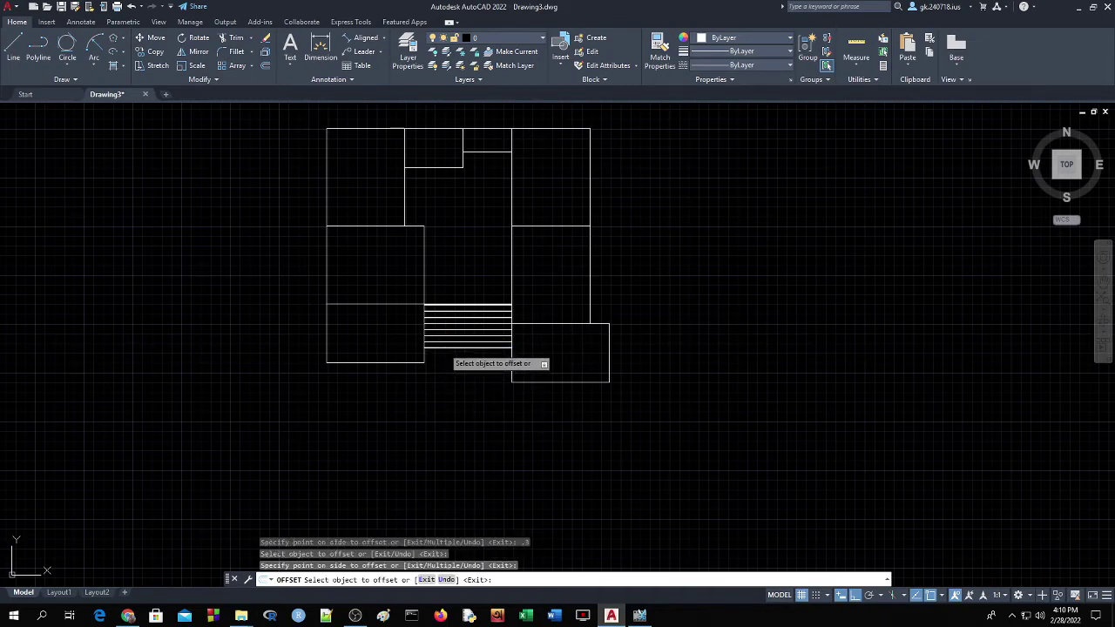
Undo a misplaced copy and add the final stair lines 0.3 below the bottom tread
{"action": "key", "text": "ctrl+z"}
{"action": "left_click", "coordinate": [444, 347]}
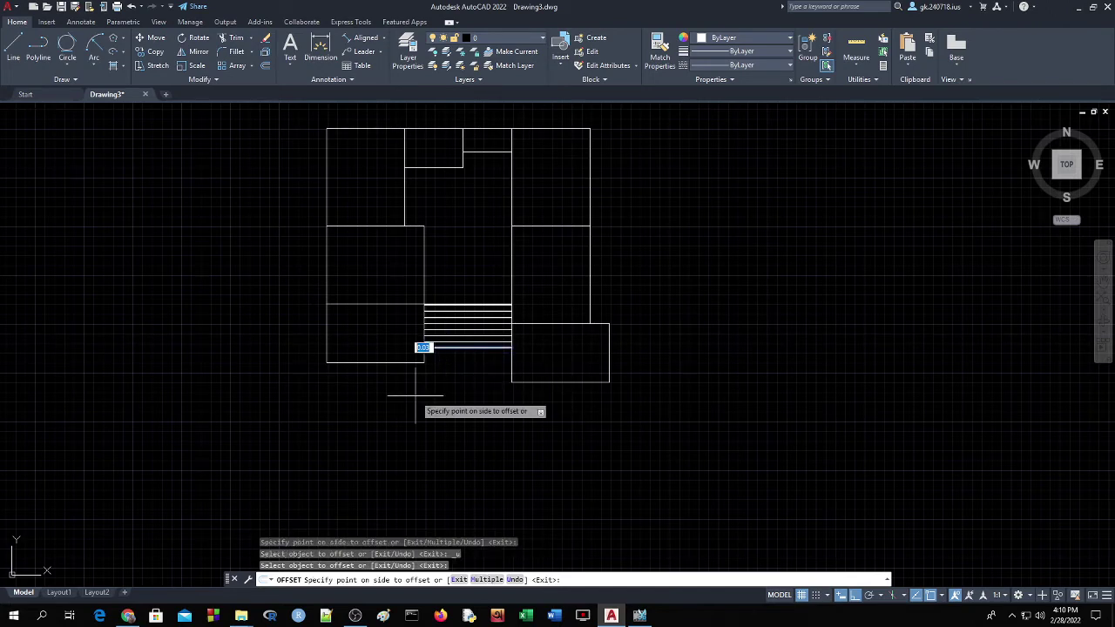
{"action": "key", "text": "Return"}
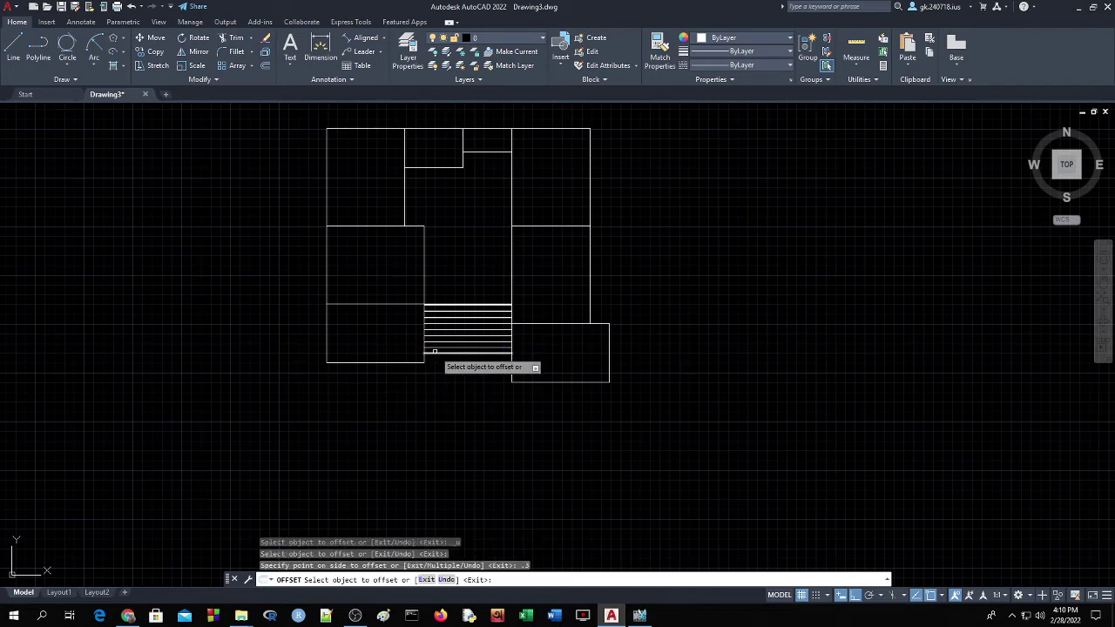
{"action": "left_click", "coordinate": [435, 352]}
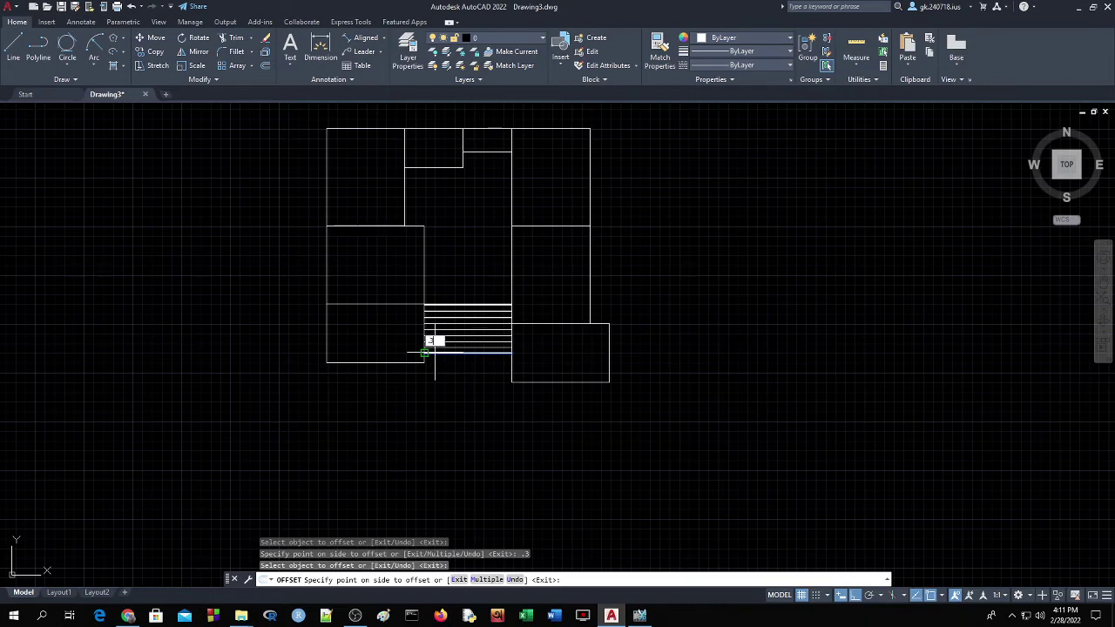
{"action": "key", "text": "Return"}
{"action": "left_click", "coordinate": [437, 352]}
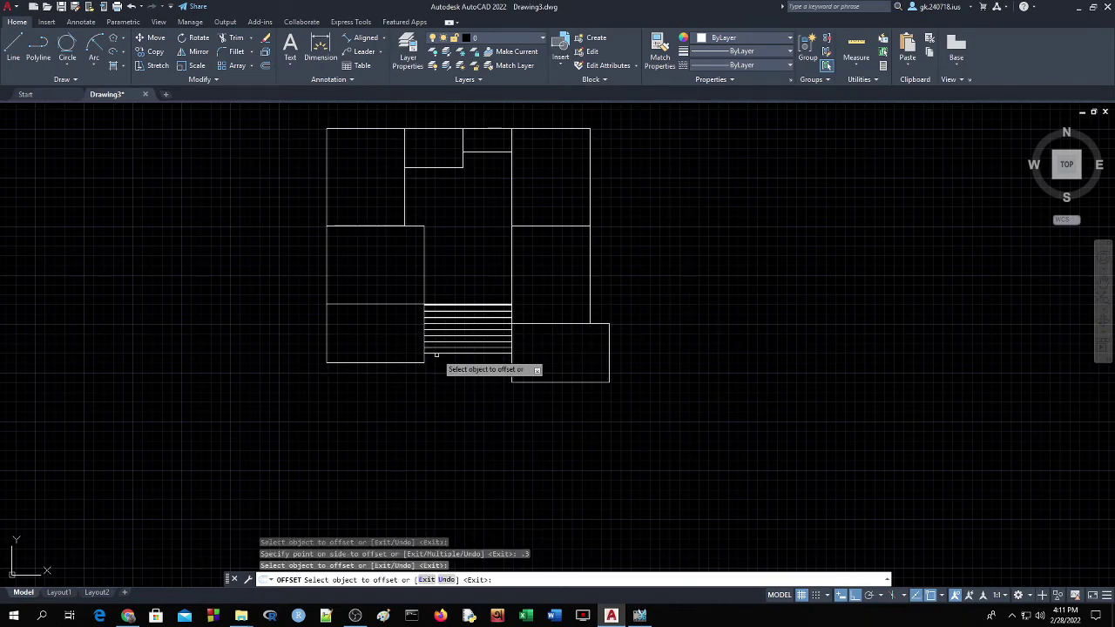
{"action": "left_click", "coordinate": [441, 352]}
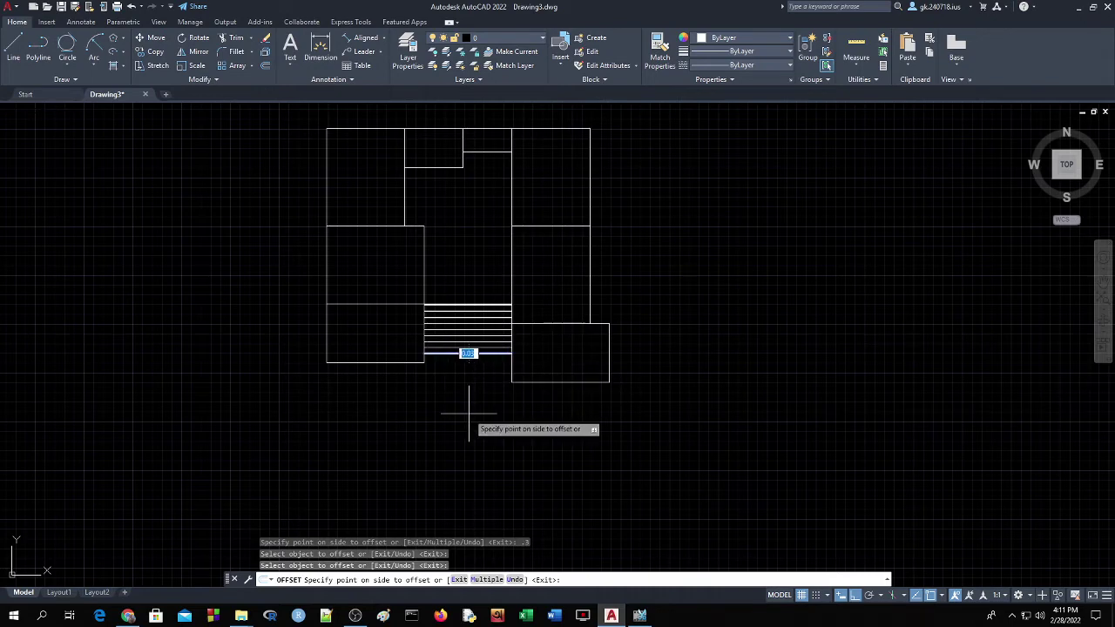
{"action": "left_click", "coordinate": [469, 414]}
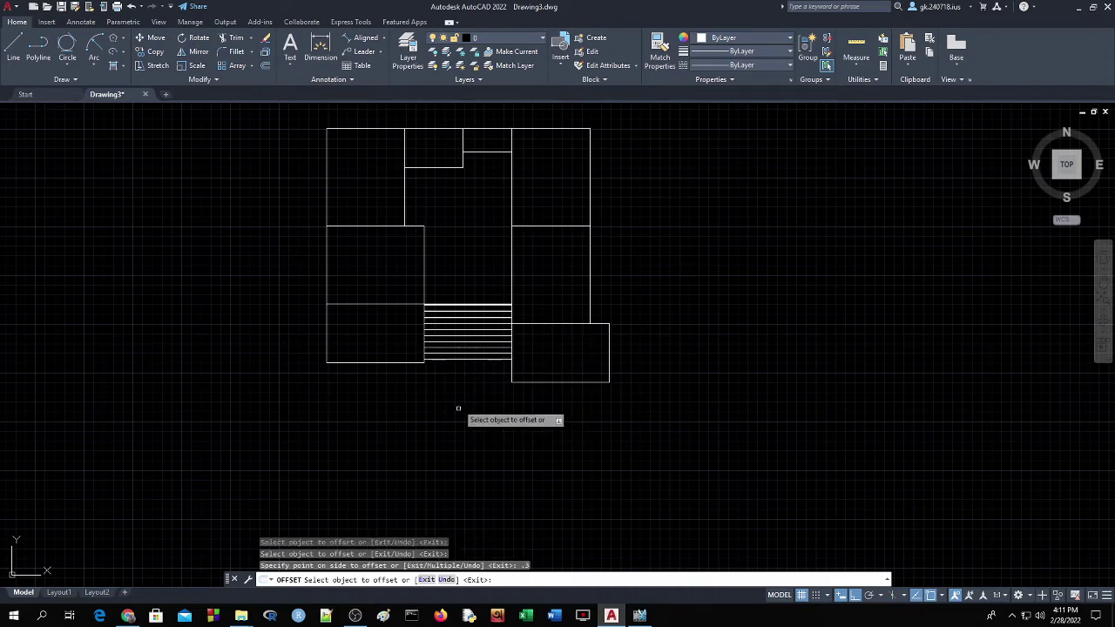
{"action": "left_click", "coordinate": [434, 360]}
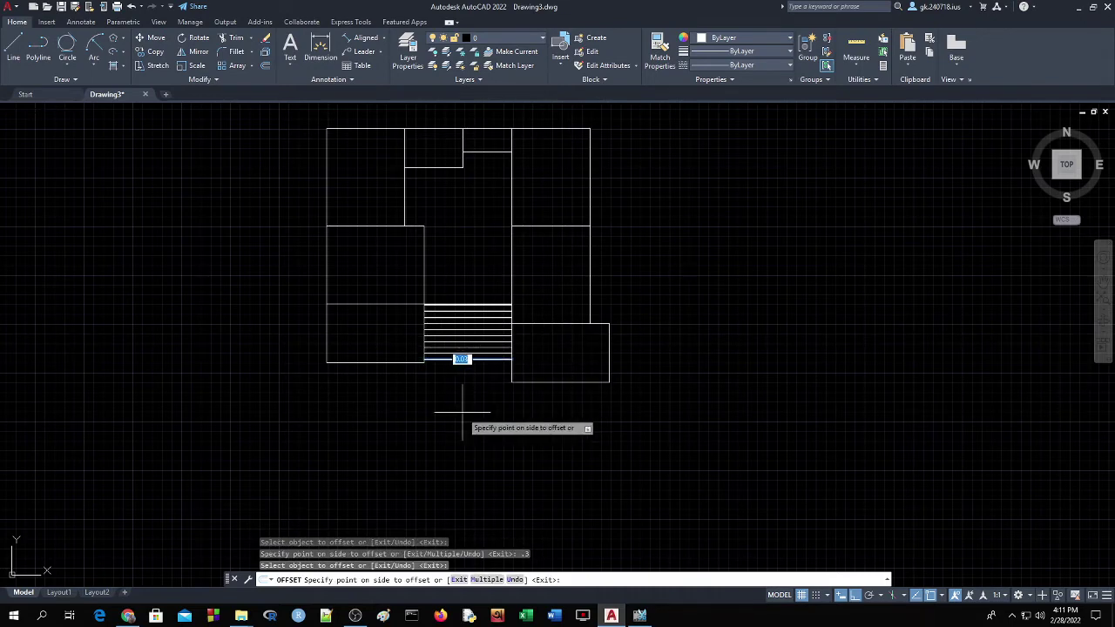
{"action": "left_click", "coordinate": [449, 425]}
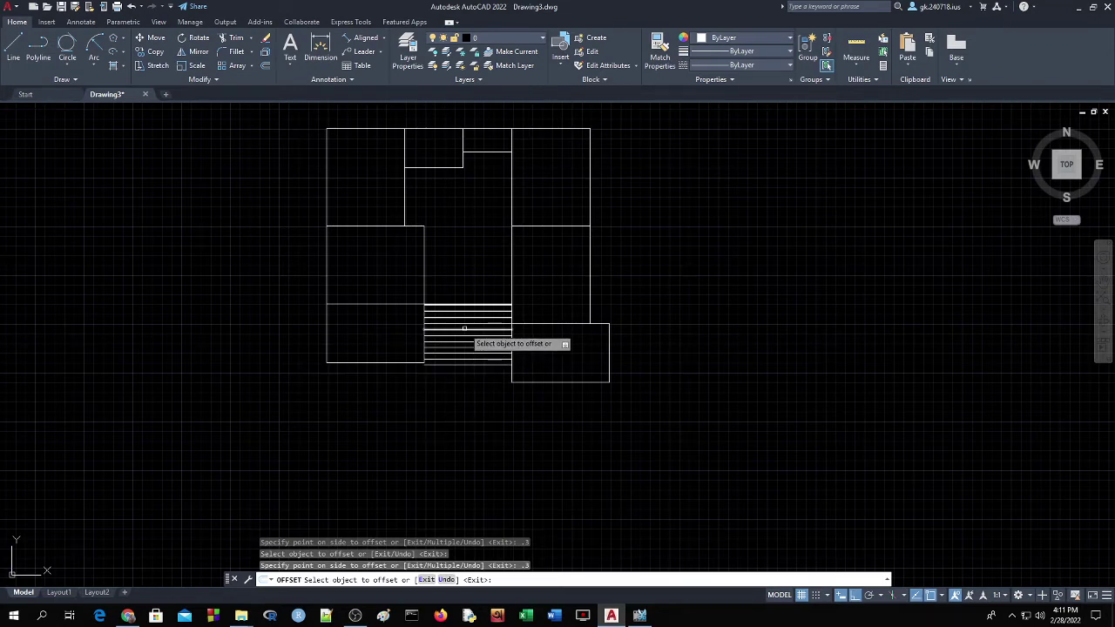
Draw a vertical line through the middle of the stair treads from top edge to bottom edge
{"action": "left_click", "coordinate": [269, 55]}
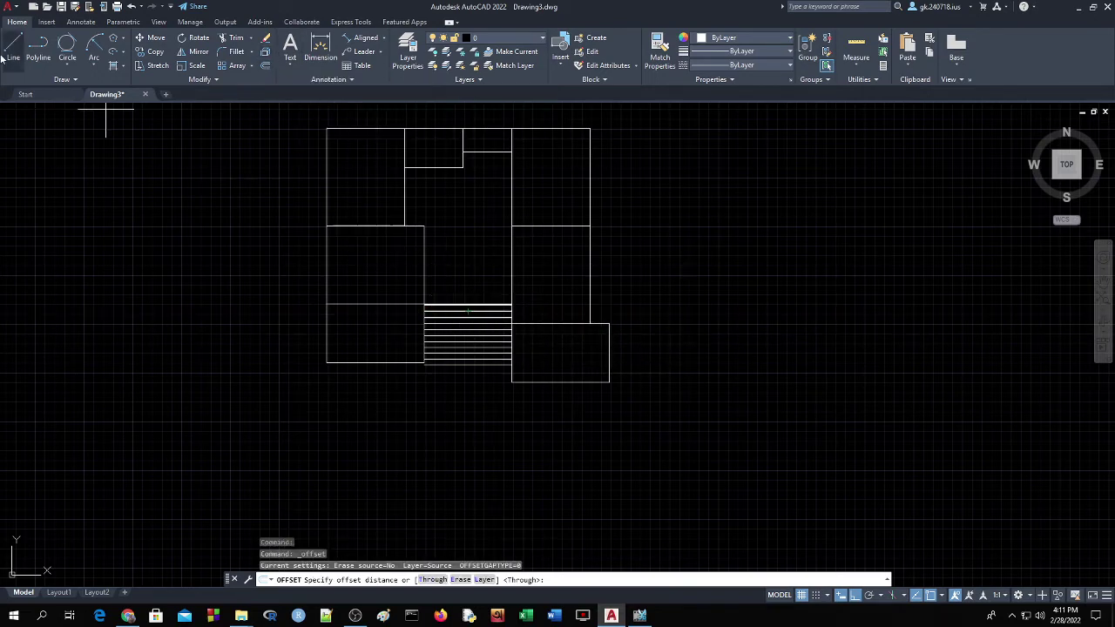
{"action": "left_click", "coordinate": [18, 45]}
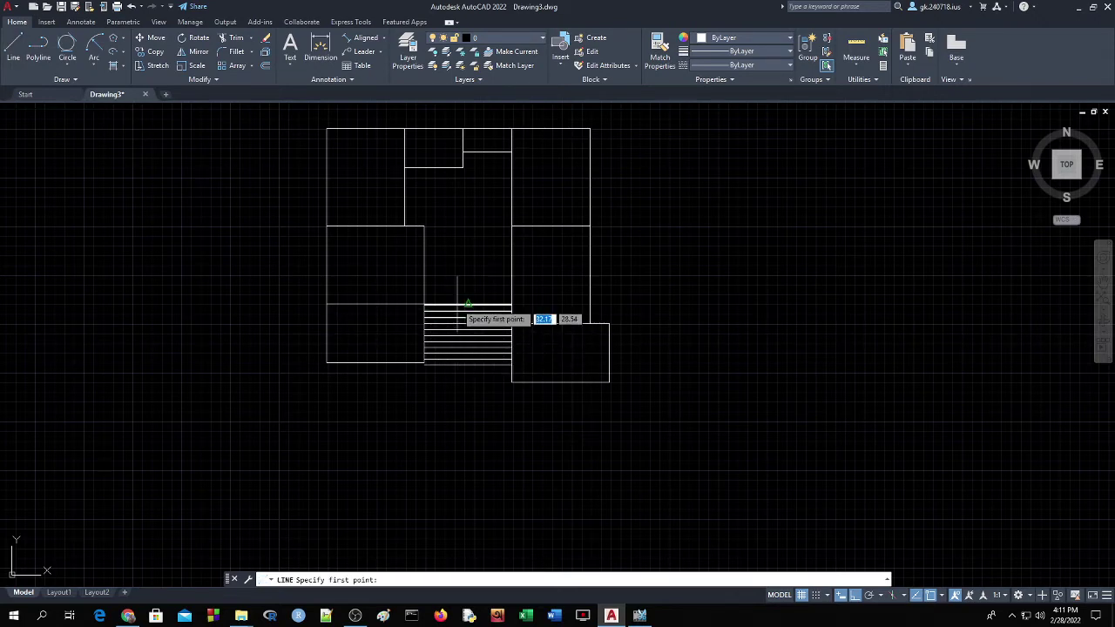
{"action": "left_click", "coordinate": [468, 304]}
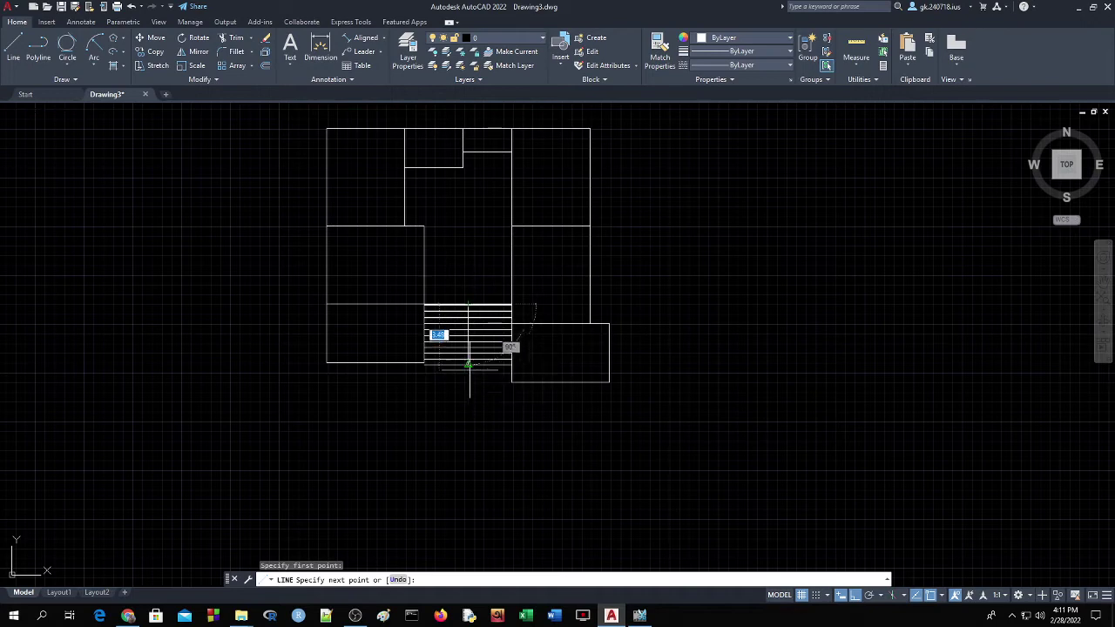
{"action": "left_click", "coordinate": [468, 364]}
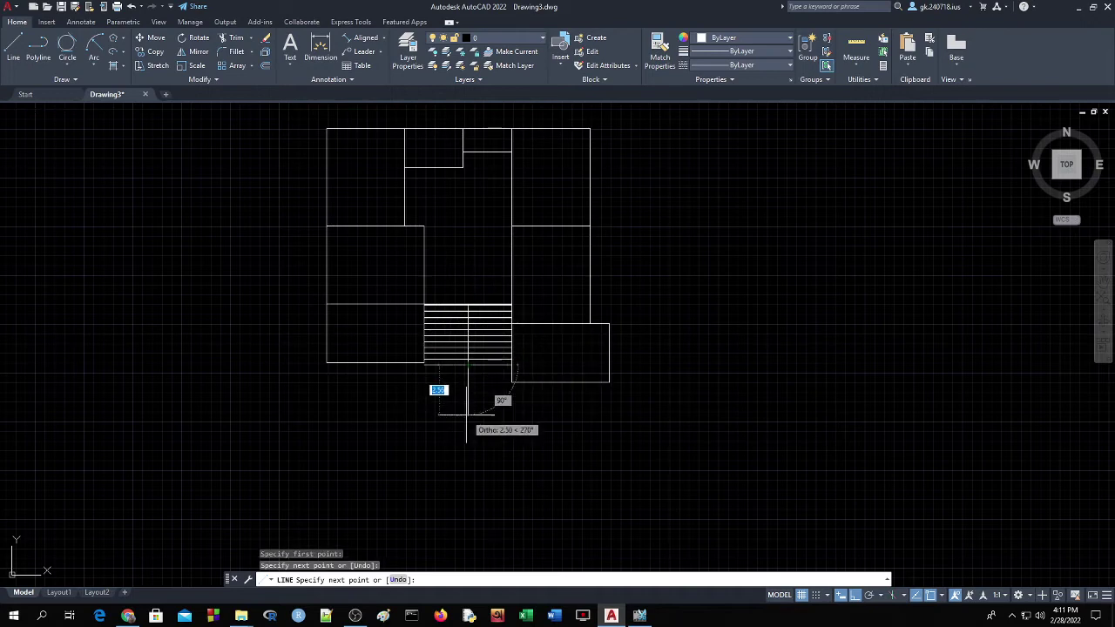
{"action": "key", "text": "Return"}
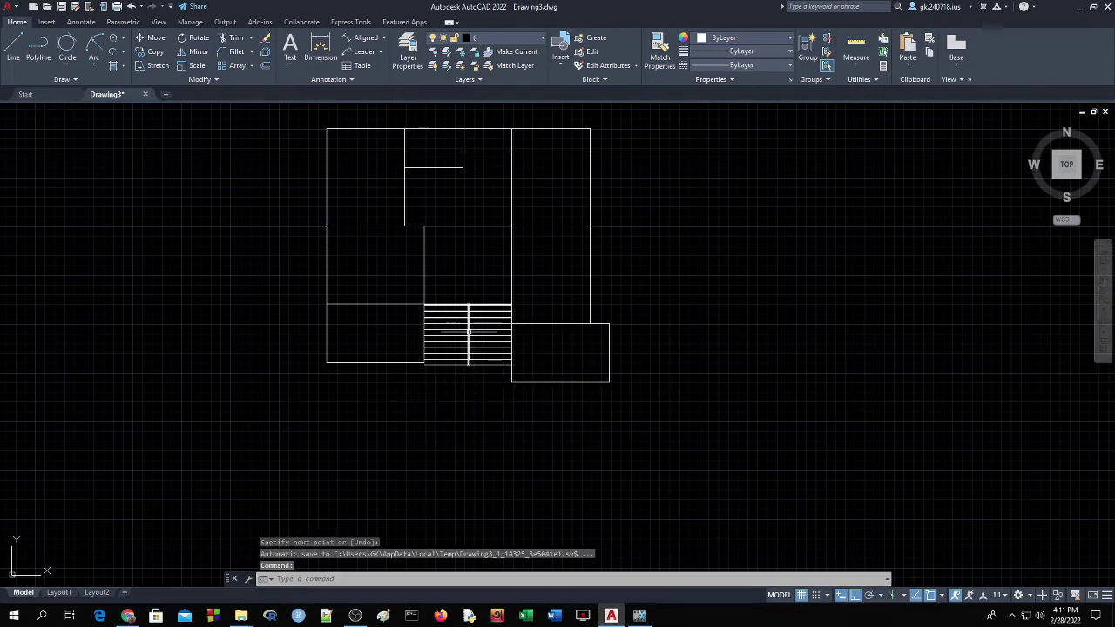
{"action": "left_click", "coordinate": [468, 332]}
{"action": "left_click", "coordinate": [265, 67]}
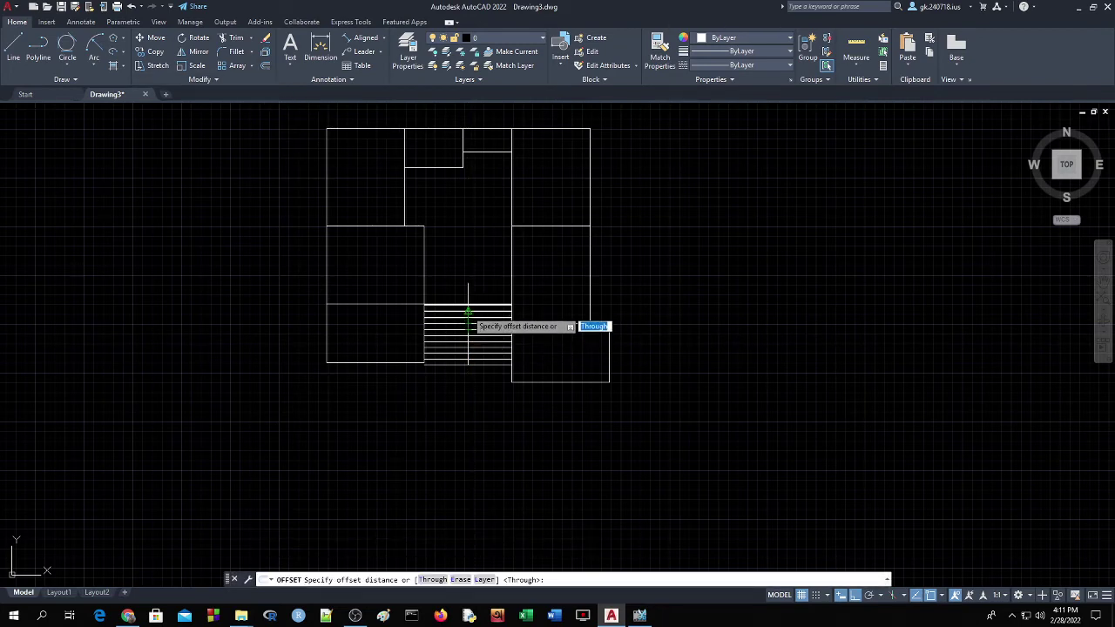
Set the offset distance from two picked points and offset the stair centre line
{"action": "left_click", "coordinate": [645, 200]}
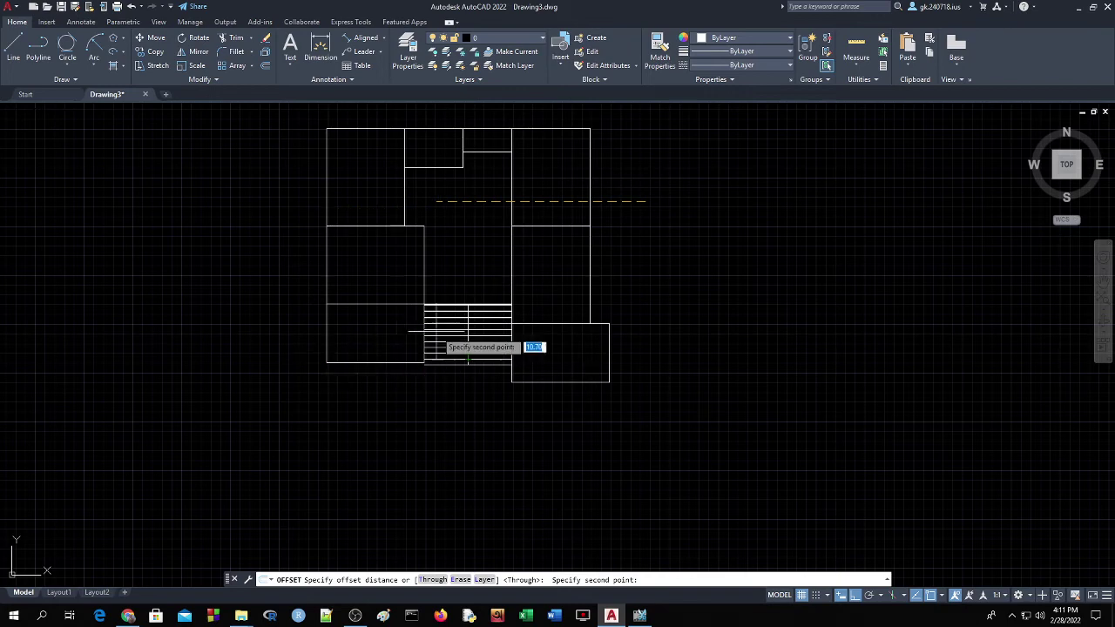
{"action": "left_click", "coordinate": [708, 250]}
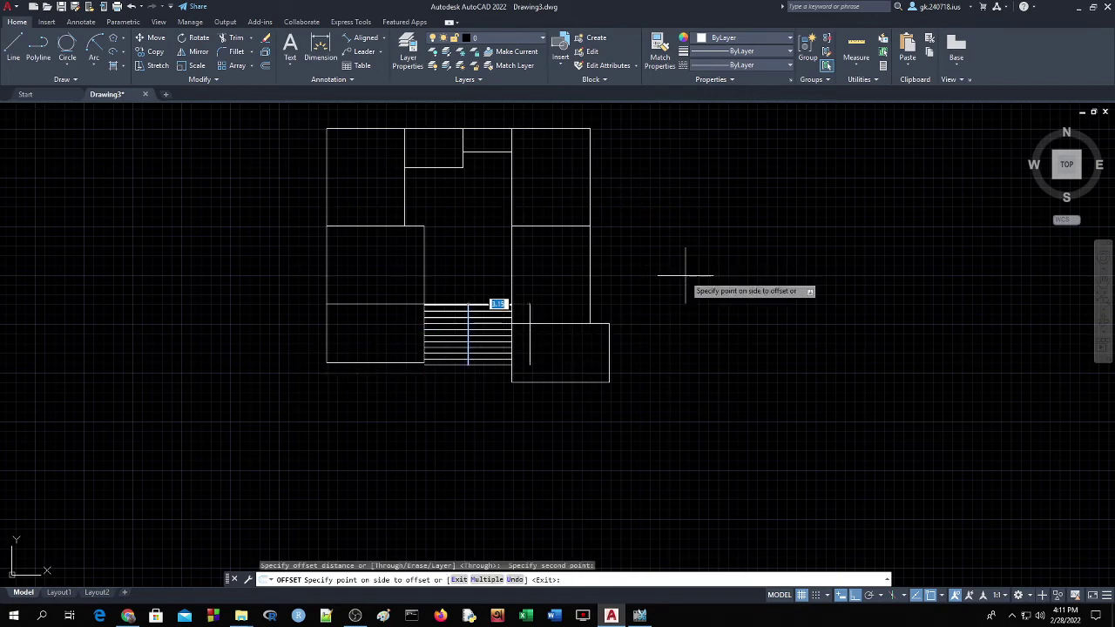
{"action": "left_click", "coordinate": [466, 349]}
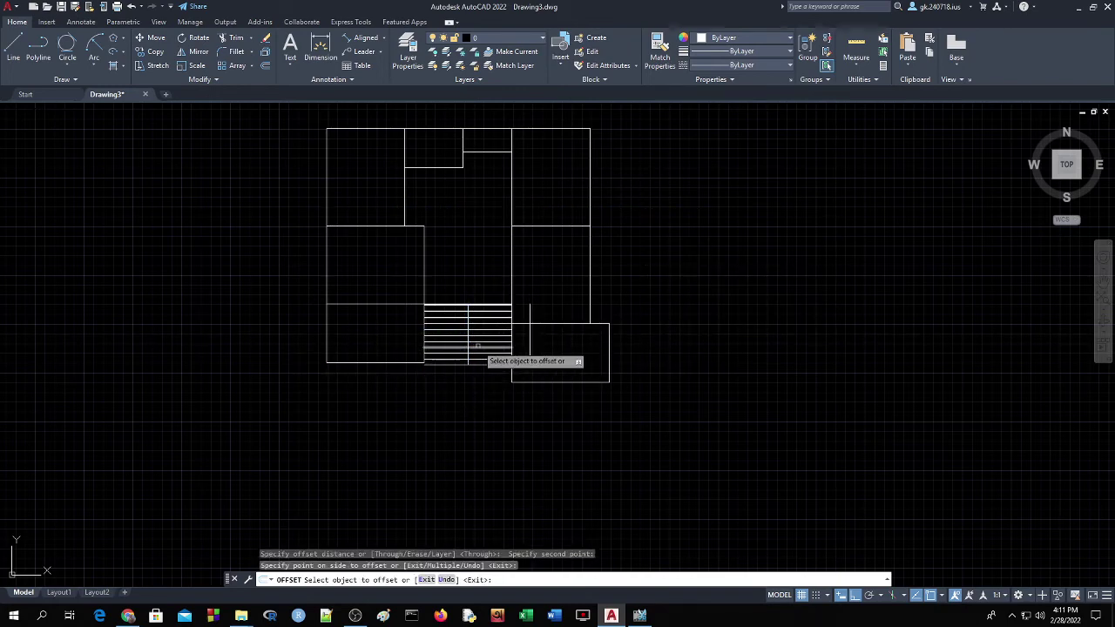
{"action": "left_click", "coordinate": [468, 353]}
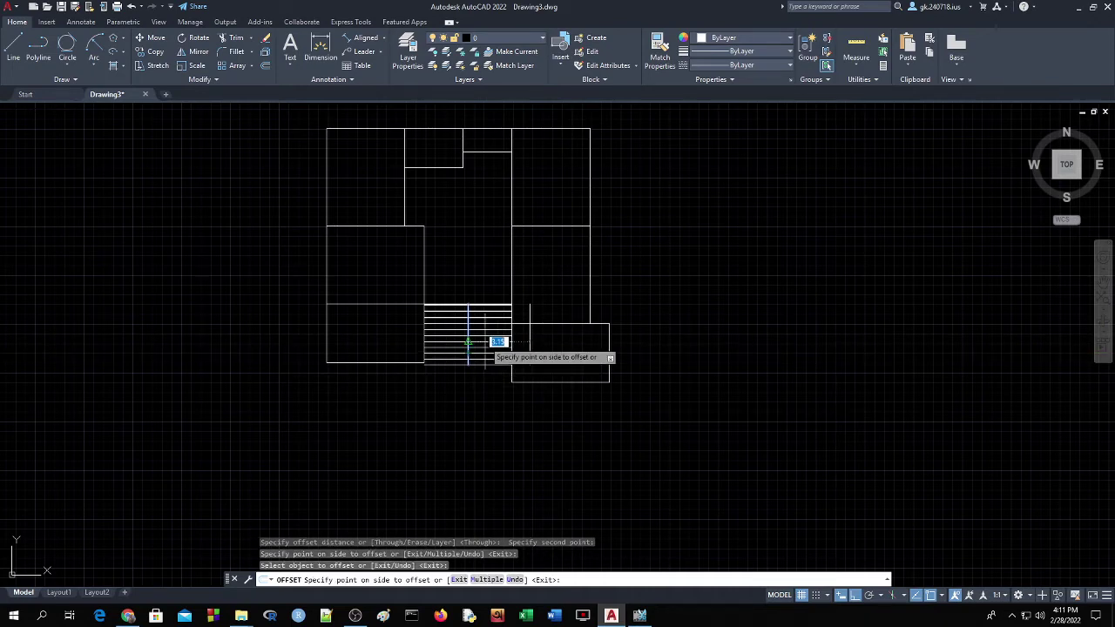
{"action": "left_click", "coordinate": [468, 335]}
{"action": "left_click", "coordinate": [467, 339]}
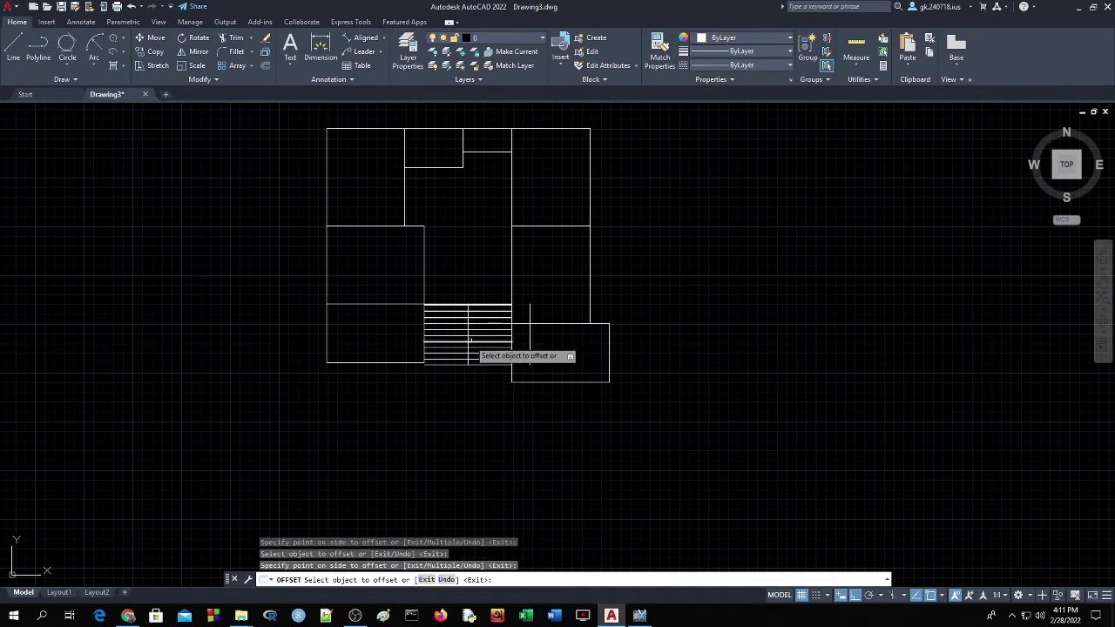
{"action": "left_click", "coordinate": [468, 339]}
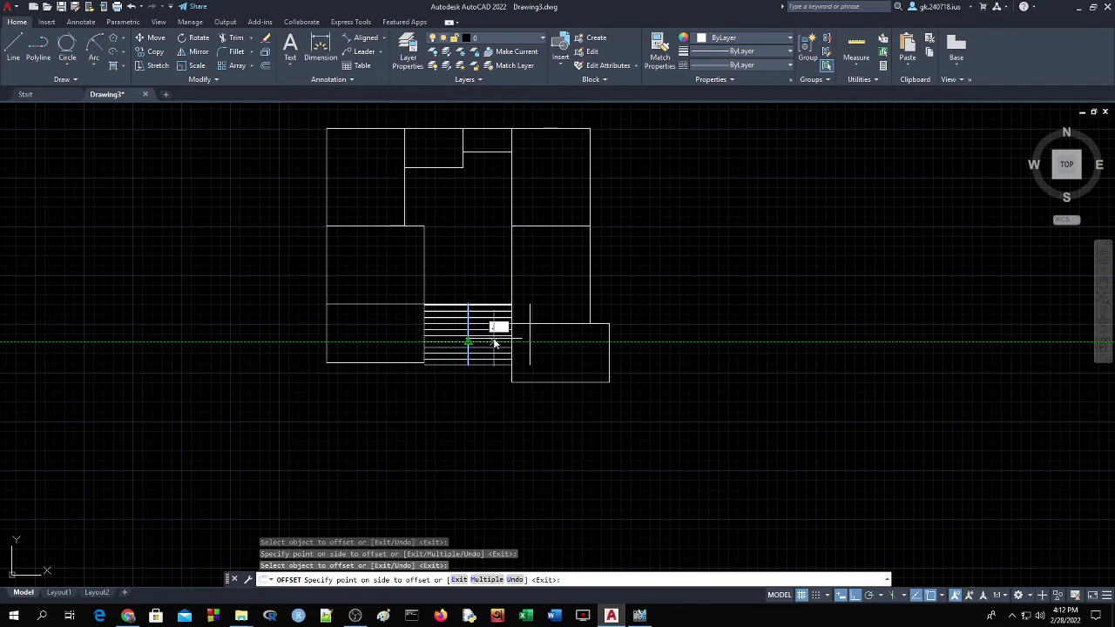
Add more offset copies on both sides of the centre line, plus one right of the stairs
{"action": "left_click", "coordinate": [494, 340]}
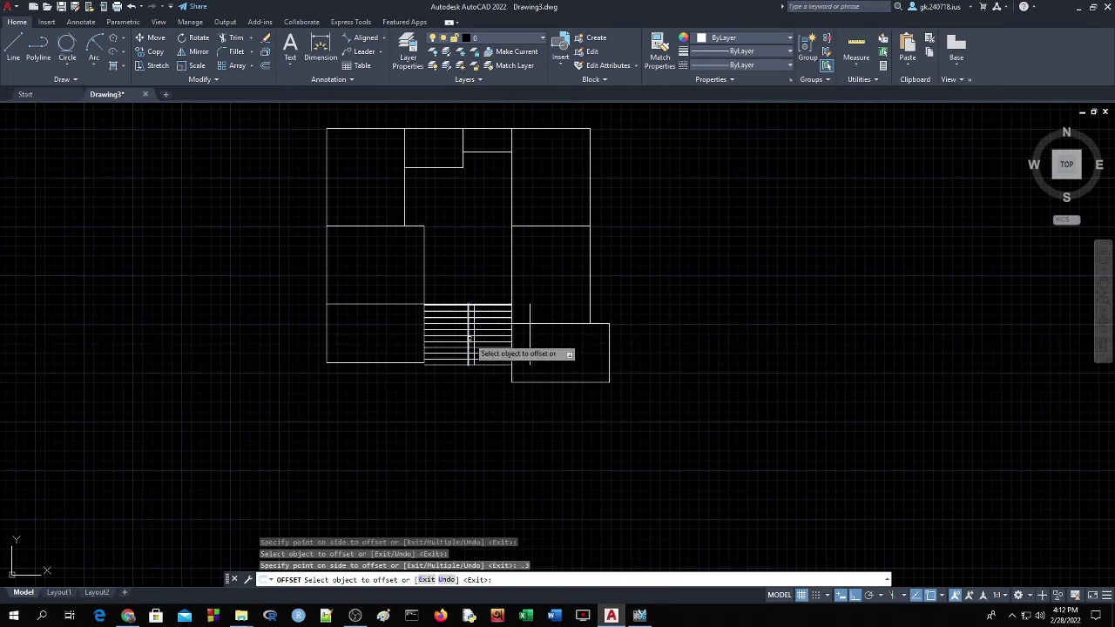
{"action": "left_click", "coordinate": [468, 338]}
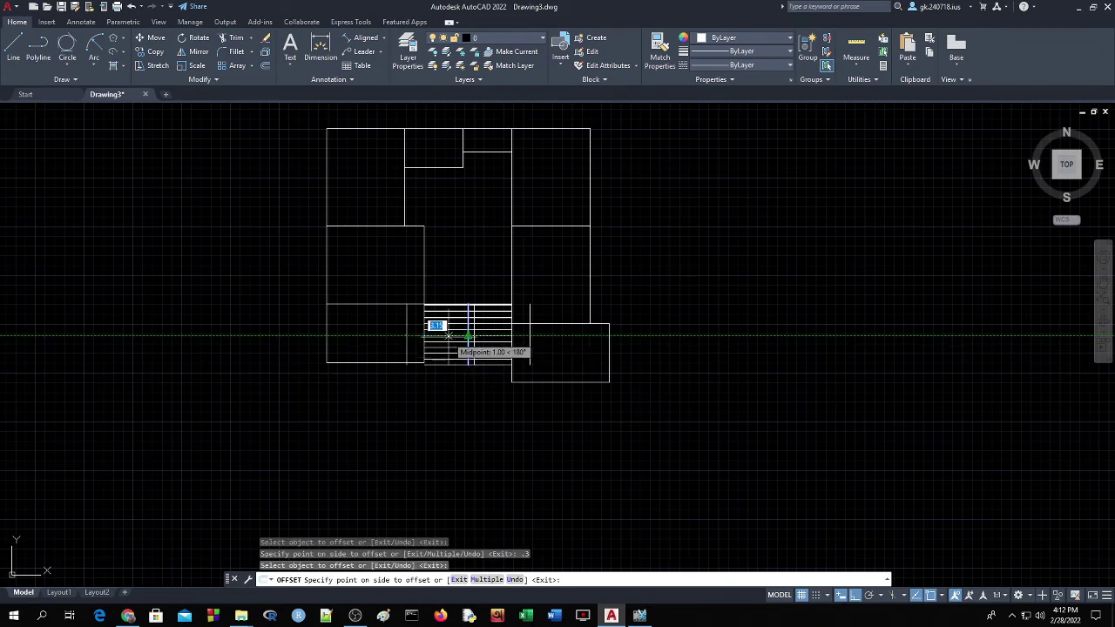
{"action": "left_click", "coordinate": [448, 336]}
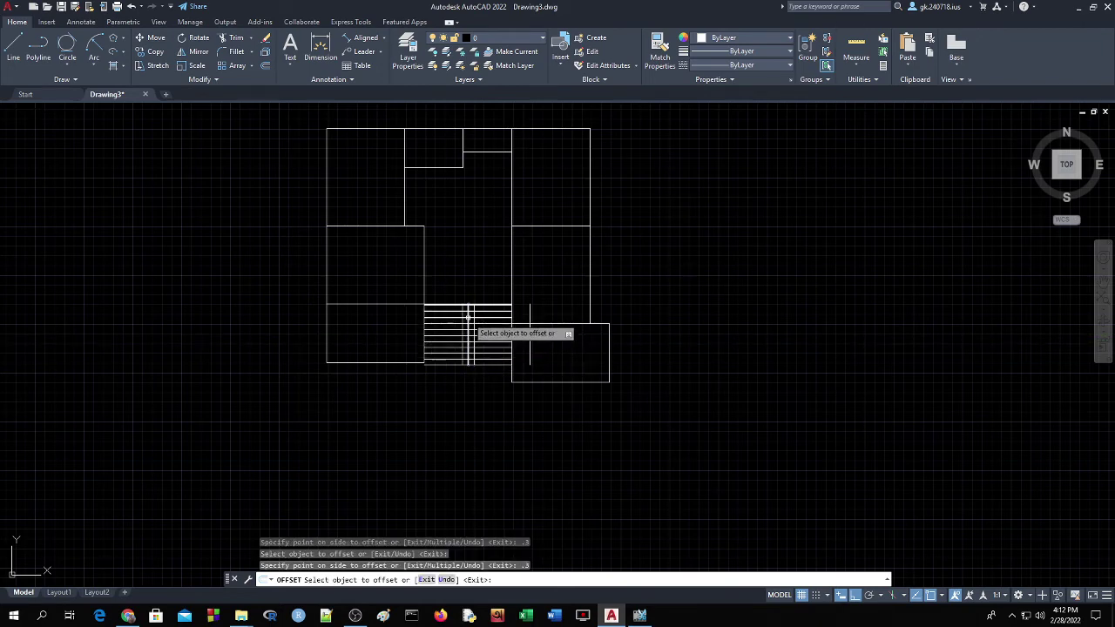
{"action": "left_click", "coordinate": [468, 310]}
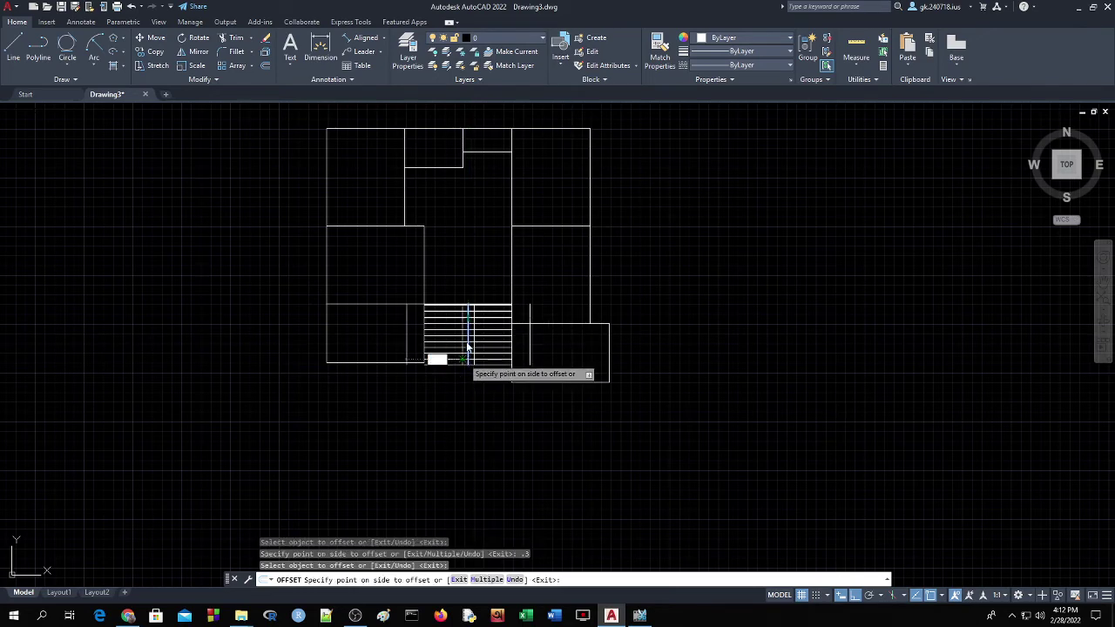
{"action": "left_click", "coordinate": [468, 347]}
{"action": "left_click", "coordinate": [469, 341]}
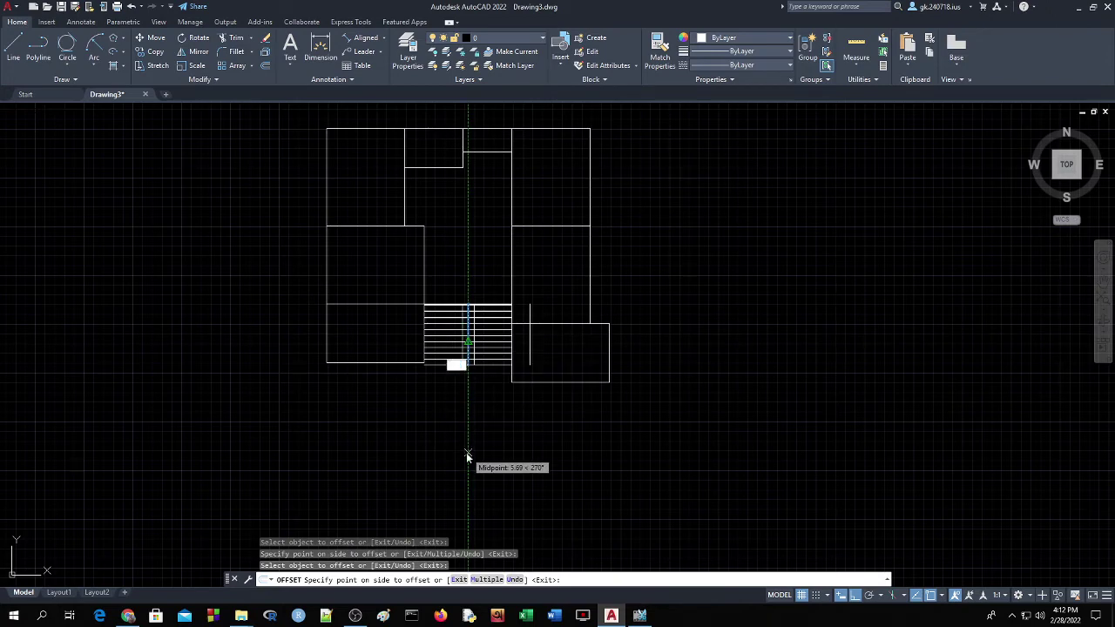
{"action": "left_click", "coordinate": [705, 280]}
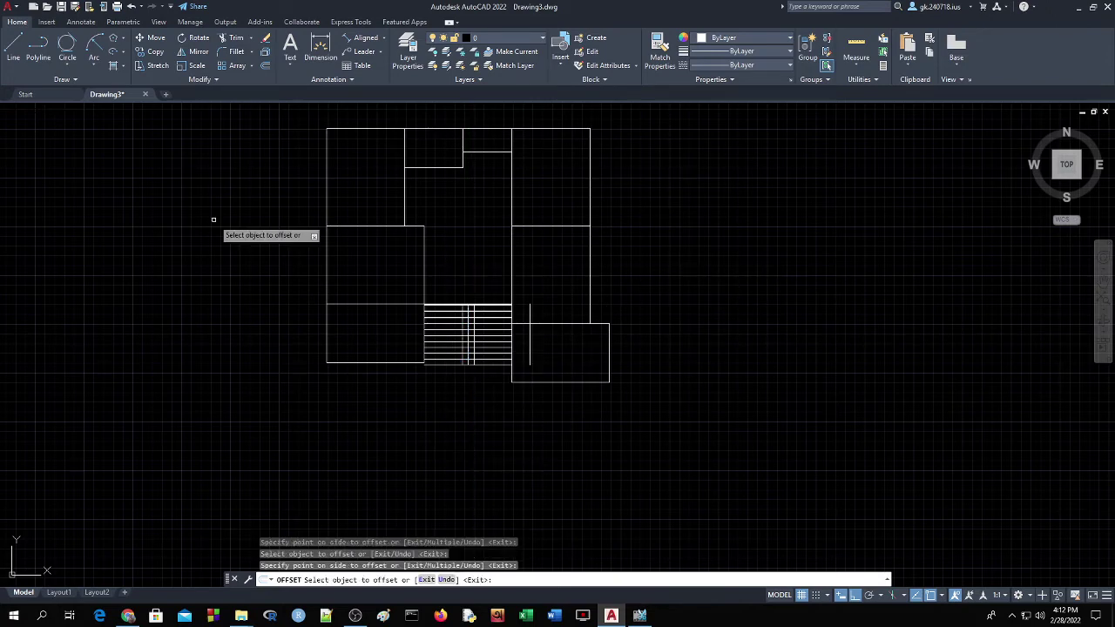
Draw a horizontal line from the stair centre line rightward past the lower-right room
{"action": "left_click", "coordinate": [12, 56]}
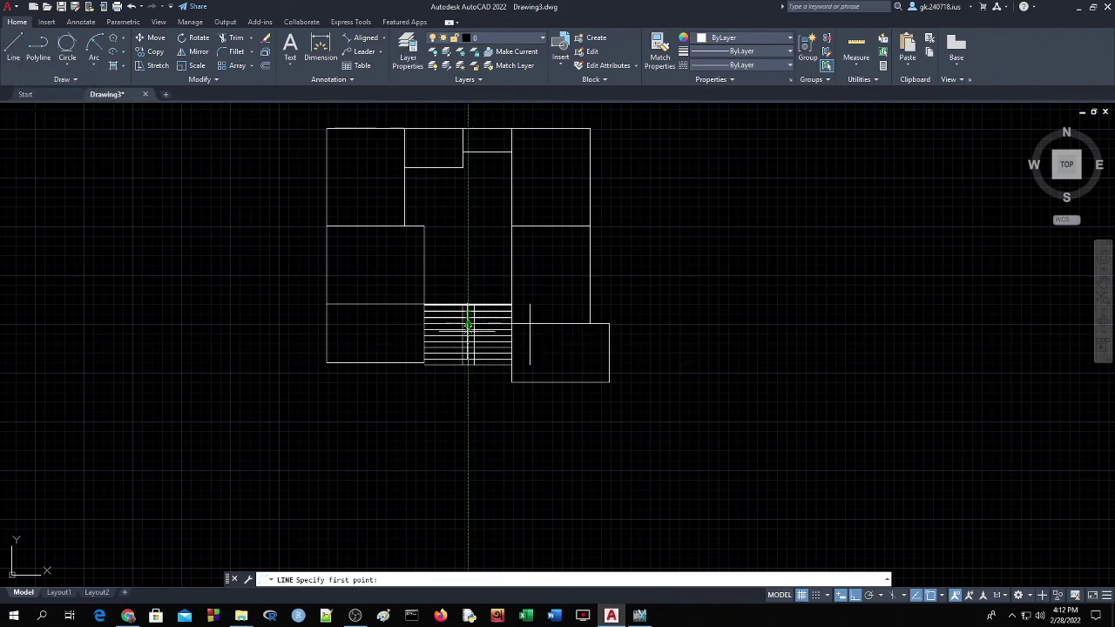
{"action": "left_click", "coordinate": [468, 347]}
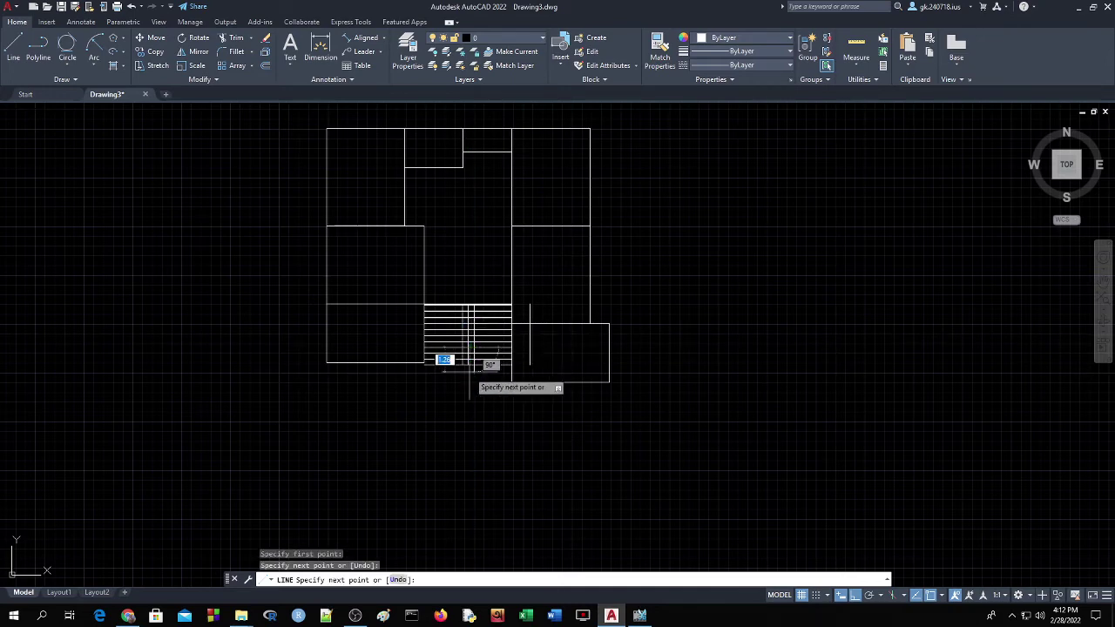
{"action": "left_click", "coordinate": [806, 279]}
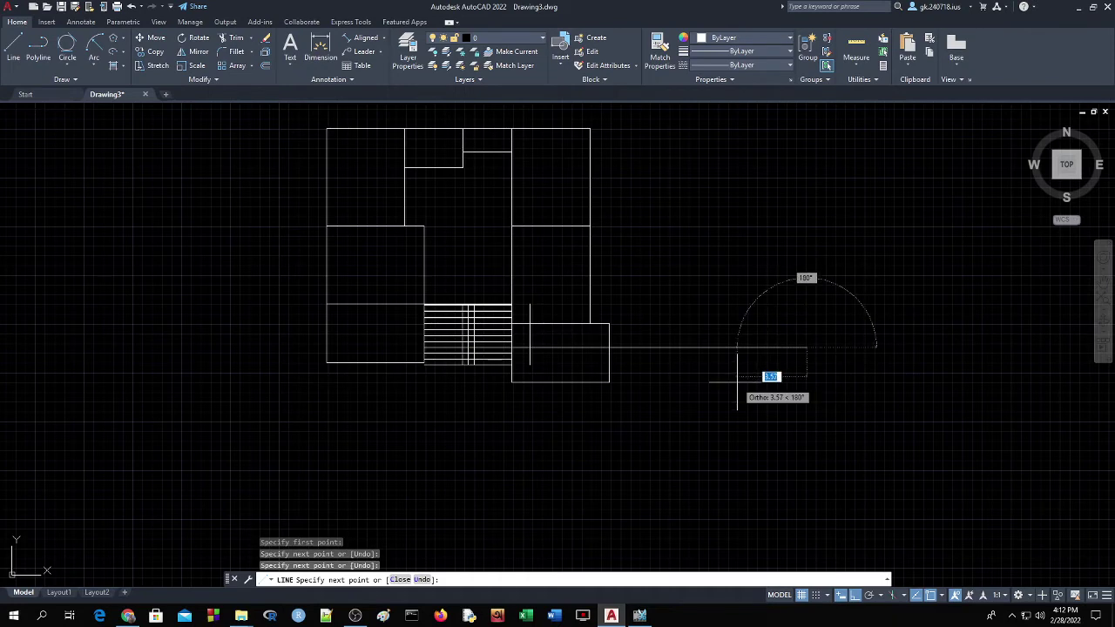
{"action": "key", "text": "ctrl+z"}
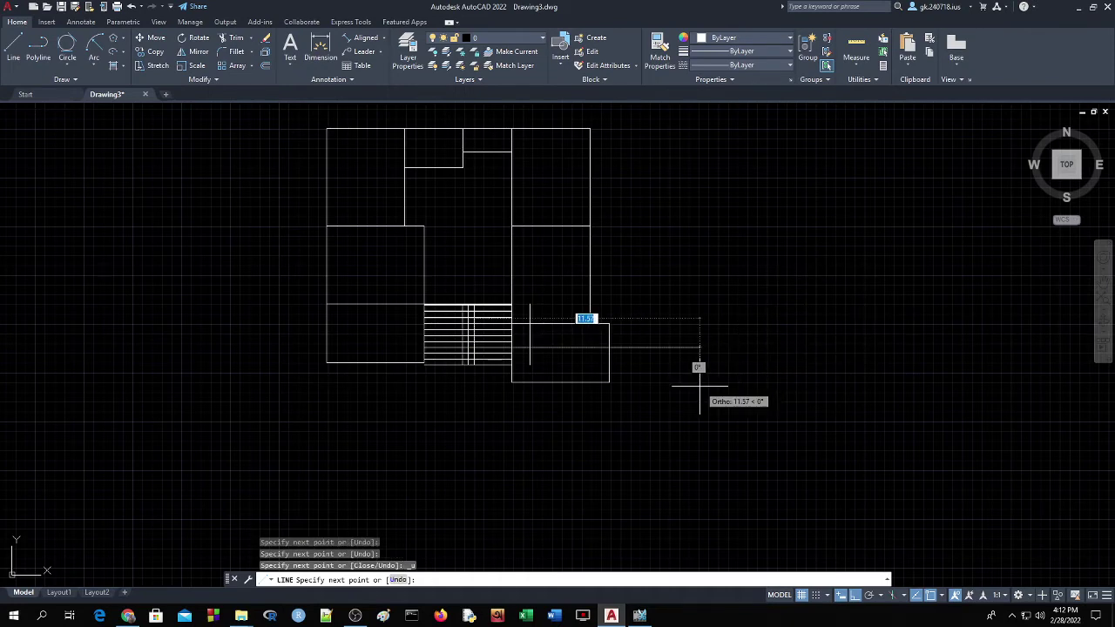
{"action": "left_click", "coordinate": [676, 440]}
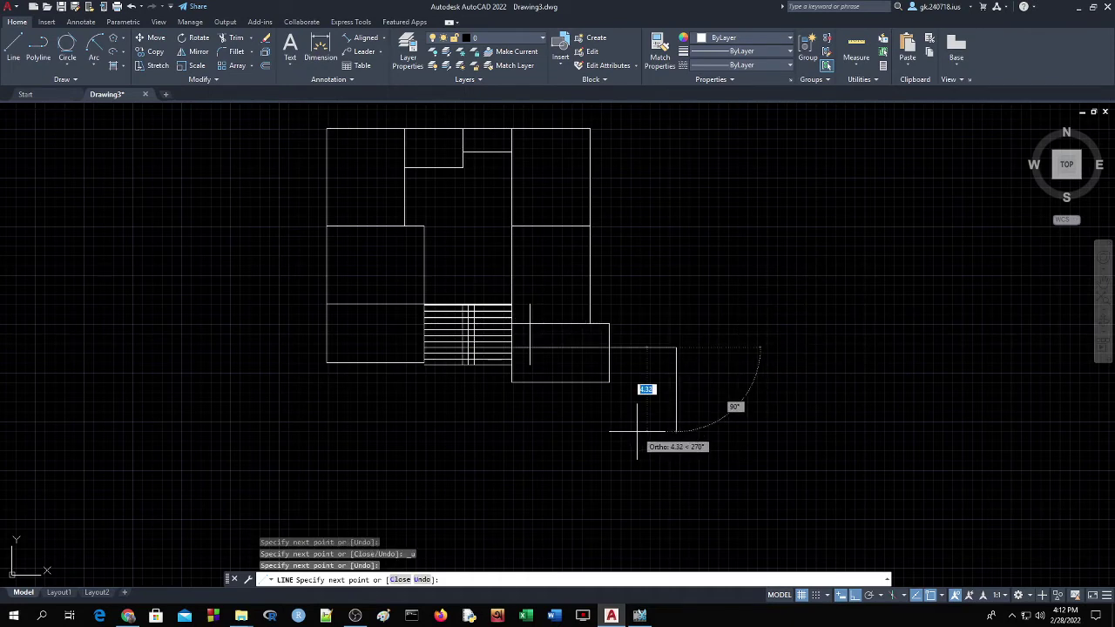
{"action": "right_click", "coordinate": [637, 431], "text": "shift"}
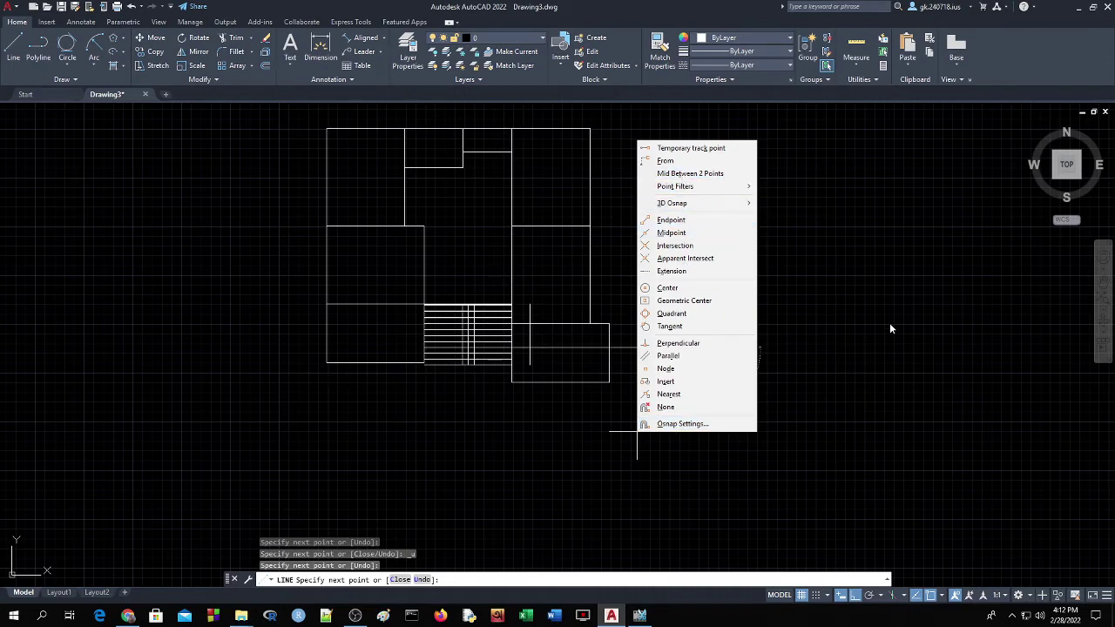
{"action": "key", "text": "Escape"}
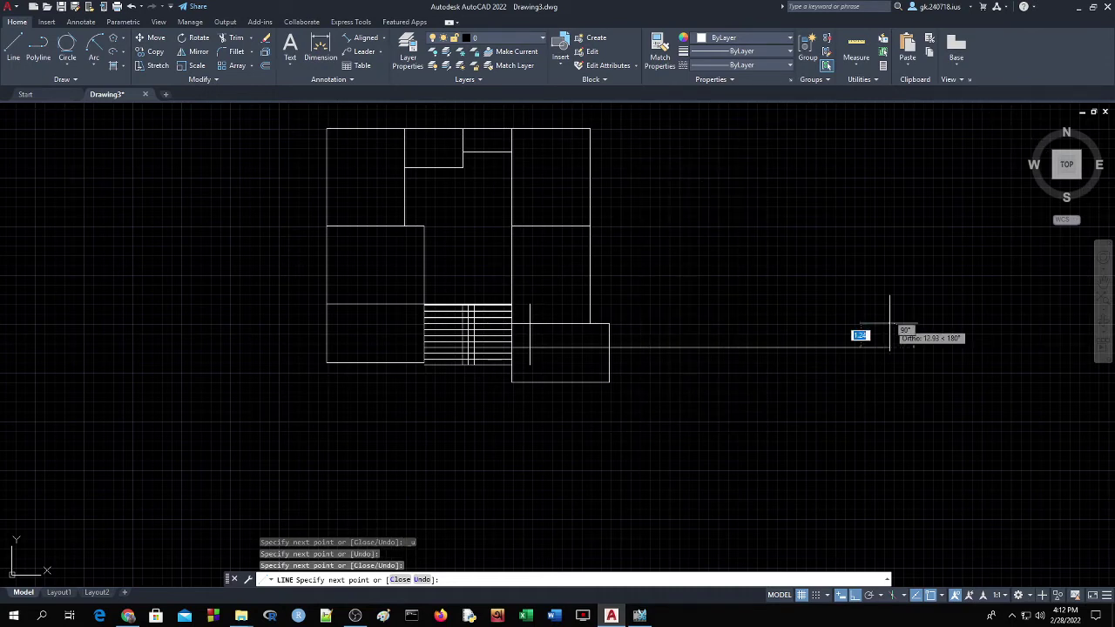
Undo the long horizontal line and erase the extra vertical line in the stairs
{"action": "key", "text": "Return"}
{"action": "key", "text": "ctrl+z"}
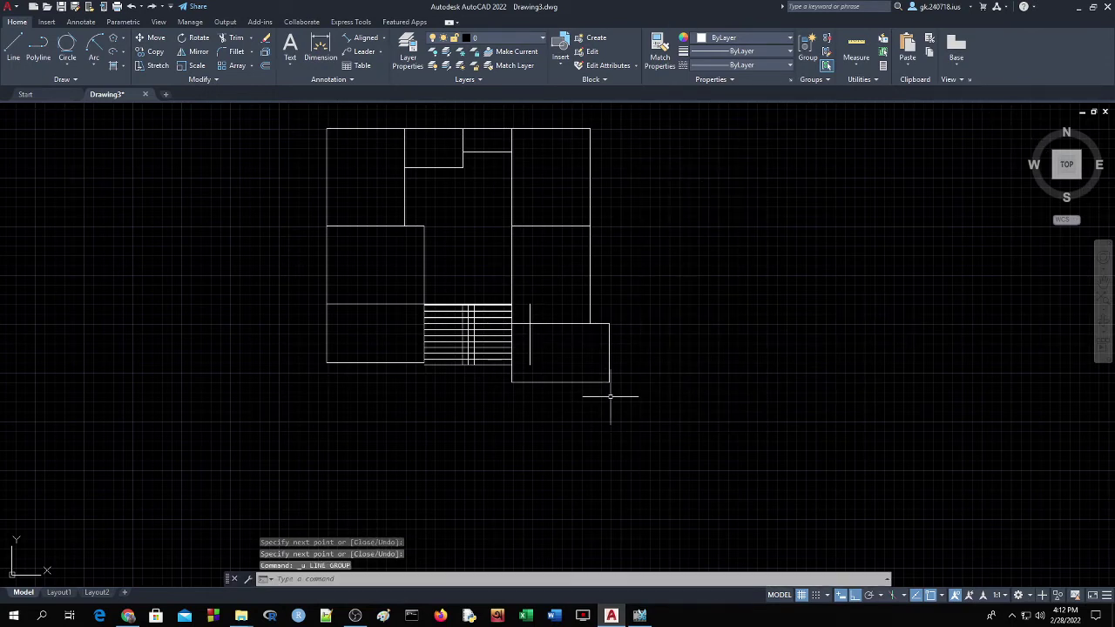
{"action": "left_click", "coordinate": [468, 354]}
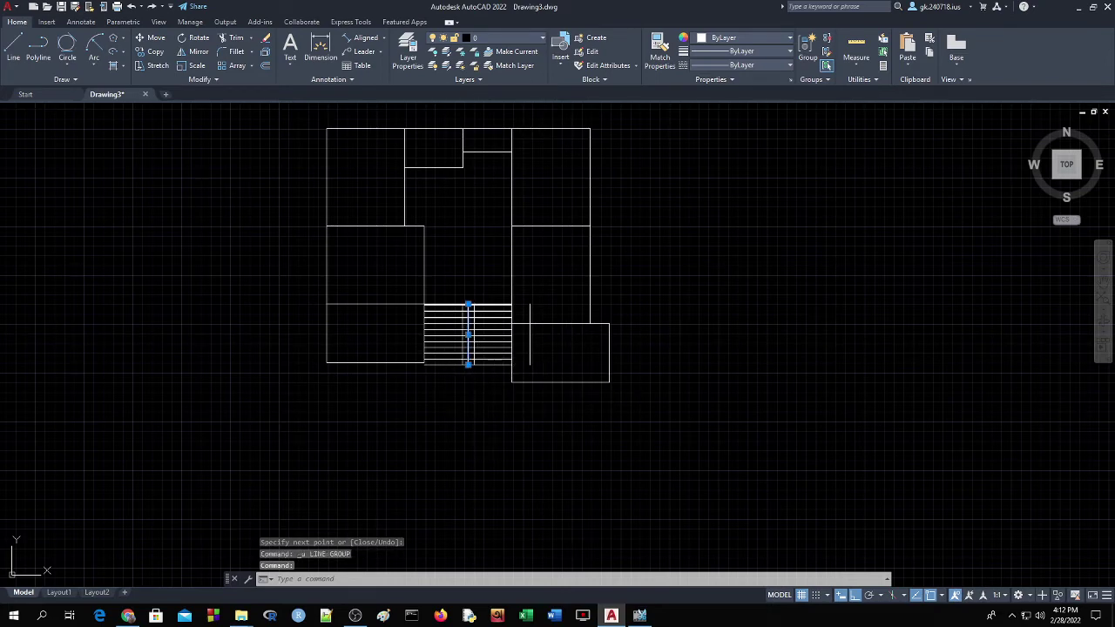
{"action": "key", "text": "Delete"}
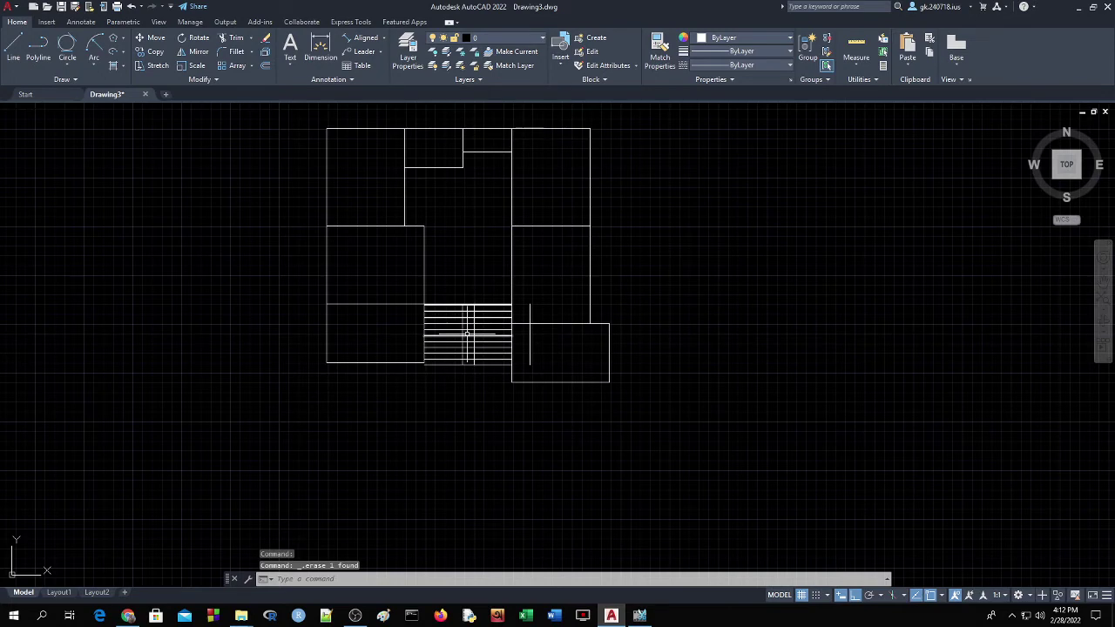
Erase the three stray and doubled horizontal lines along the top of the staircase
{"action": "scroll", "coordinate": [467, 335], "scroll_direction": "up", "scroll_amount": 2}
{"action": "scroll", "coordinate": [466, 331], "scroll_direction": "up", "scroll_amount": 4}
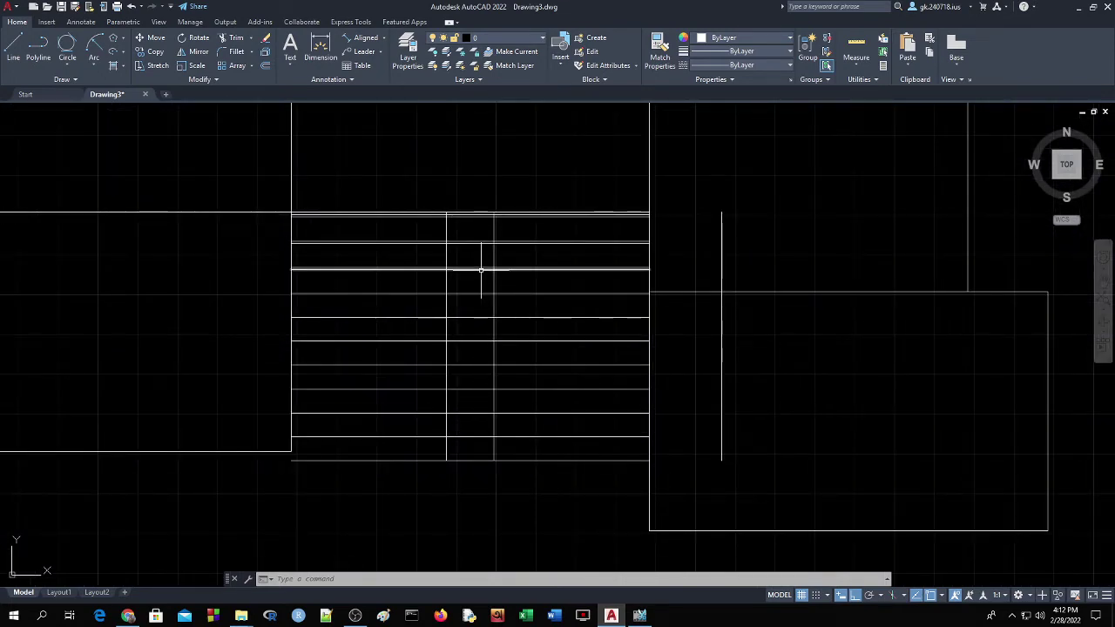
{"action": "left_click", "coordinate": [481, 271]}
{"action": "key", "text": "Delete"}
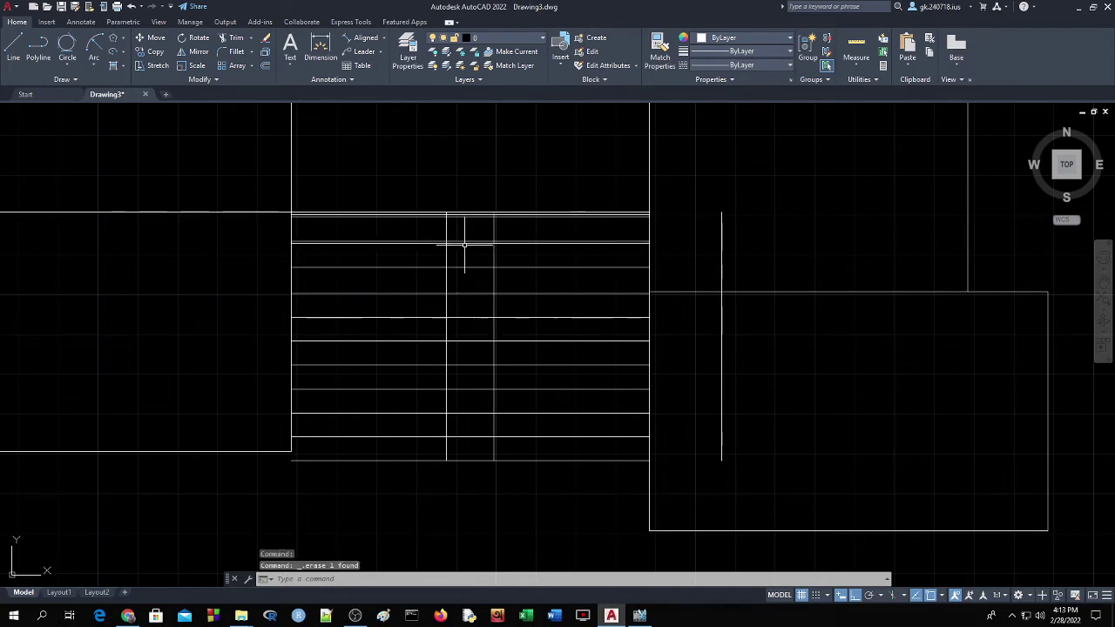
{"action": "left_click", "coordinate": [464, 243]}
{"action": "key", "text": "Delete"}
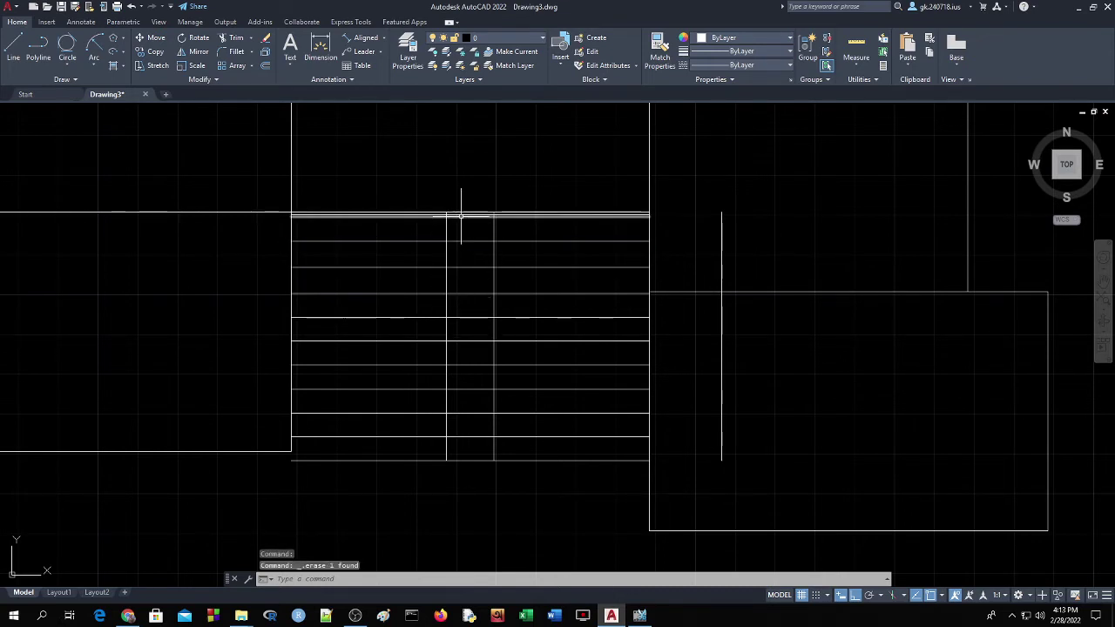
{"action": "left_click", "coordinate": [462, 215]}
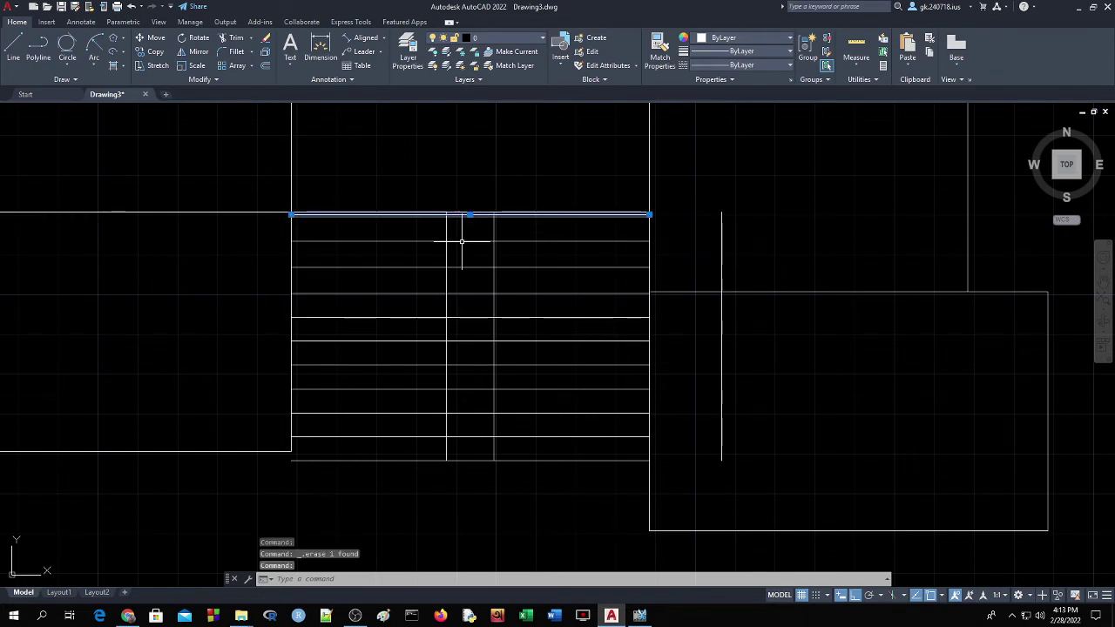
{"action": "key", "text": "Delete"}
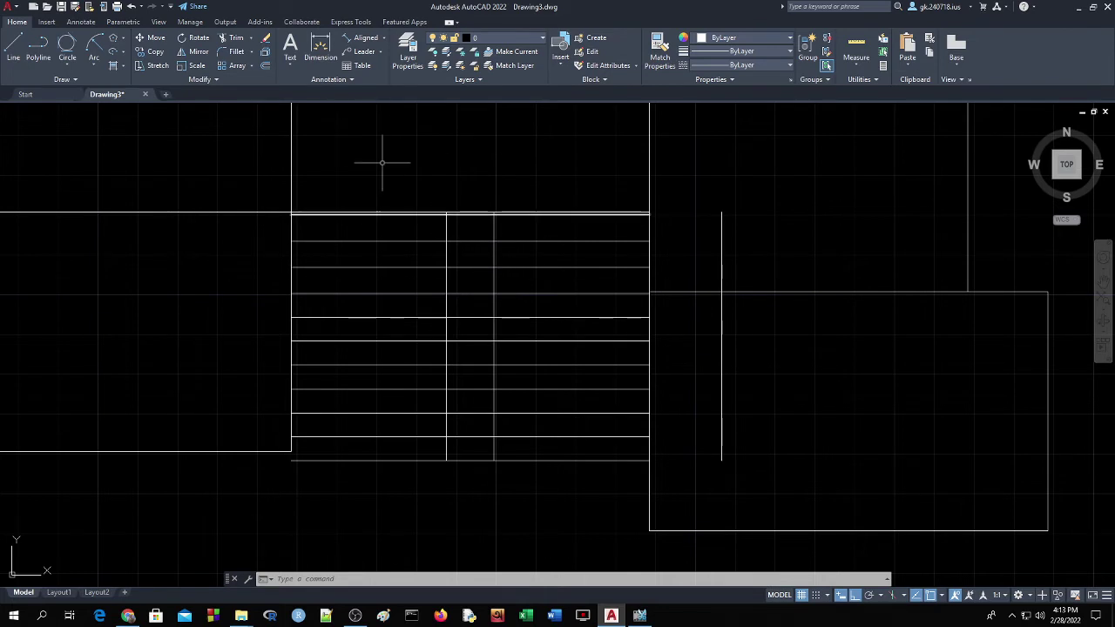
Trim the top line and first tread segments out of the central gap, undoing a bad fence trim
{"action": "left_click", "coordinate": [236, 39]}
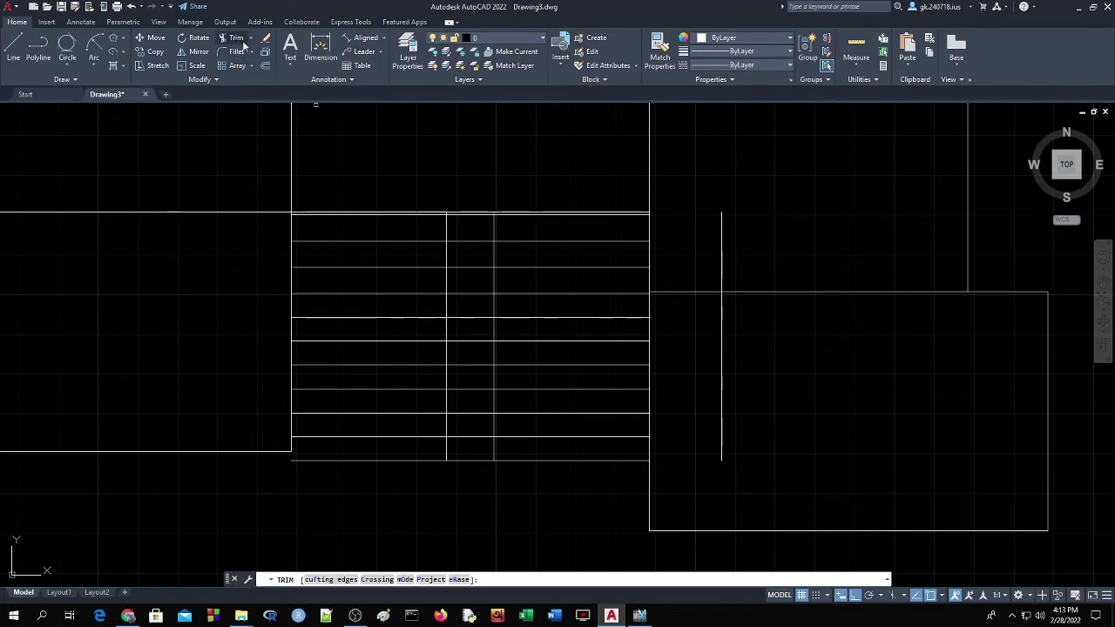
{"action": "left_click", "coordinate": [251, 39]}
{"action": "left_click", "coordinate": [235, 58]}
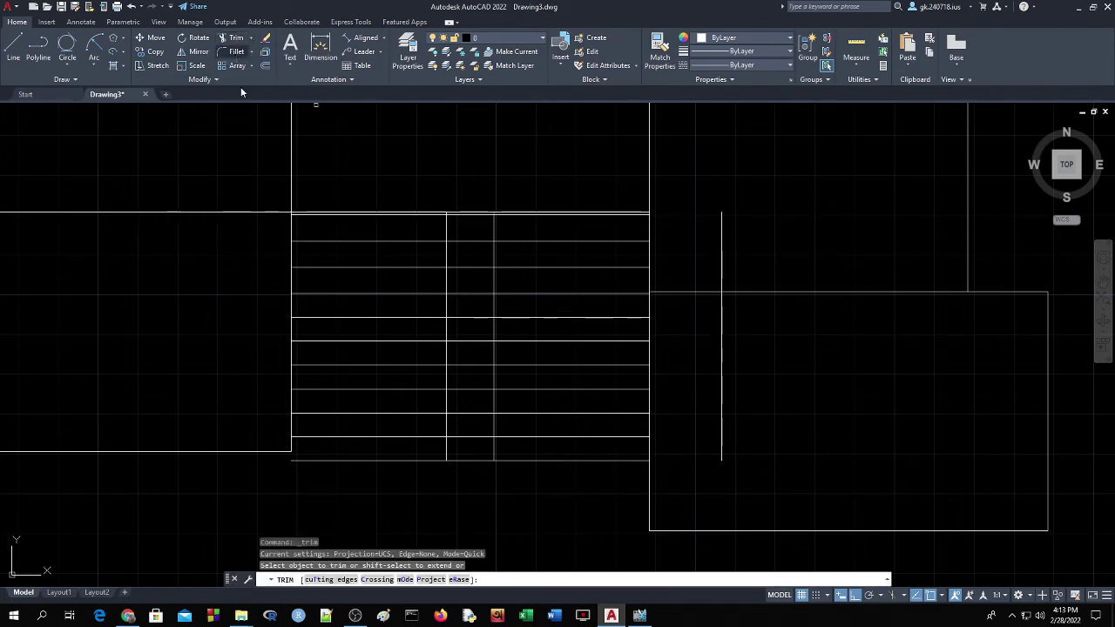
{"action": "left_click", "coordinate": [471, 214]}
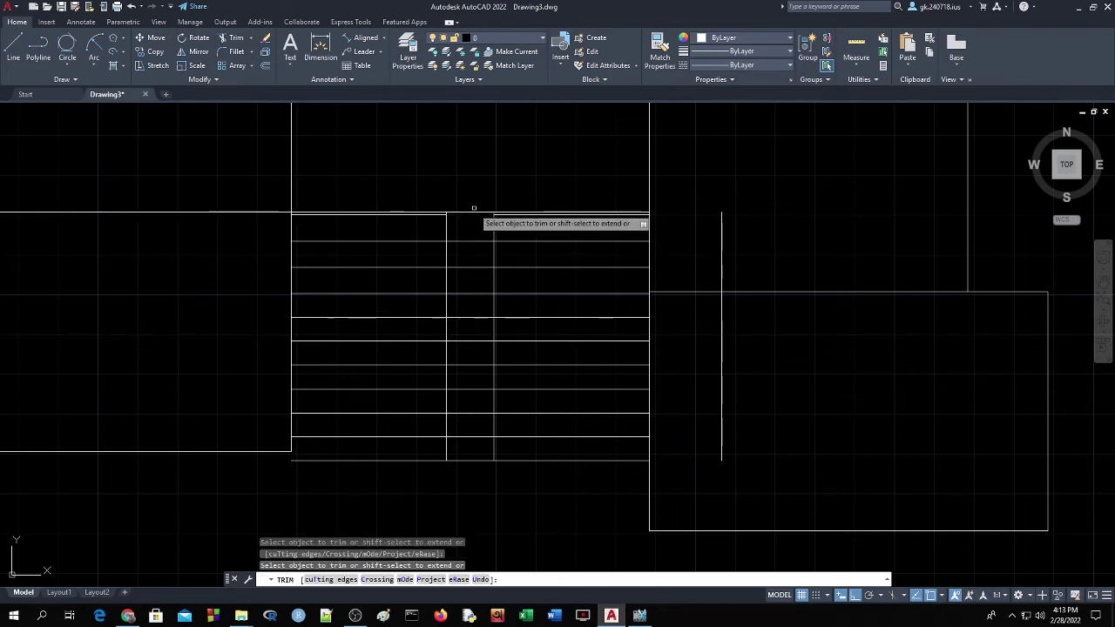
{"action": "left_click", "coordinate": [472, 216]}
{"action": "left_click", "coordinate": [467, 241]}
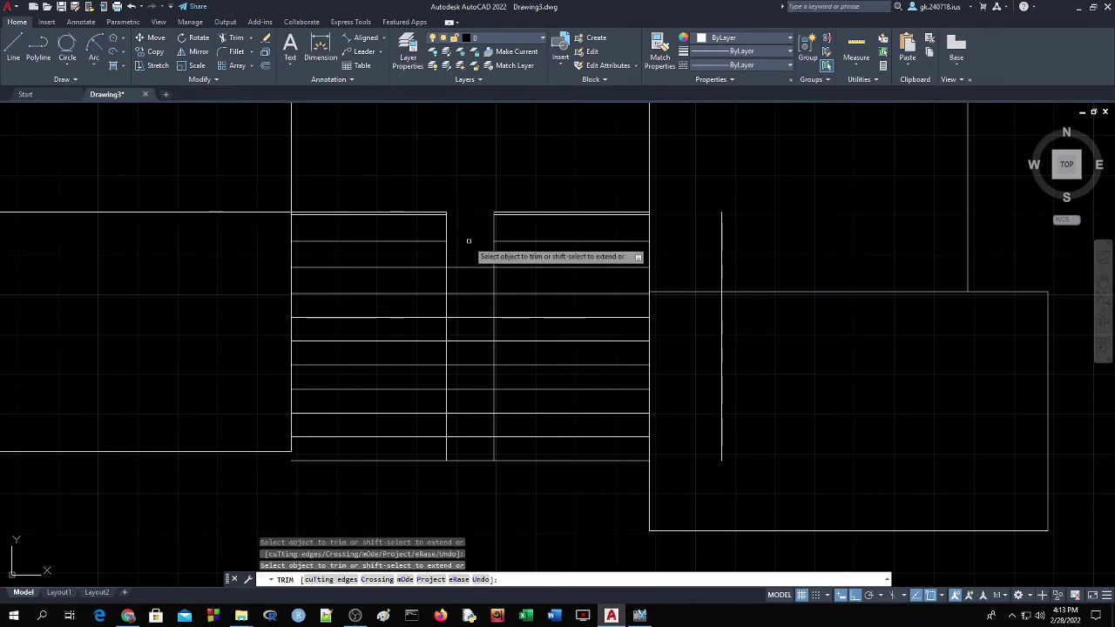
{"action": "left_click", "coordinate": [467, 268]}
{"action": "left_click", "coordinate": [467, 293]}
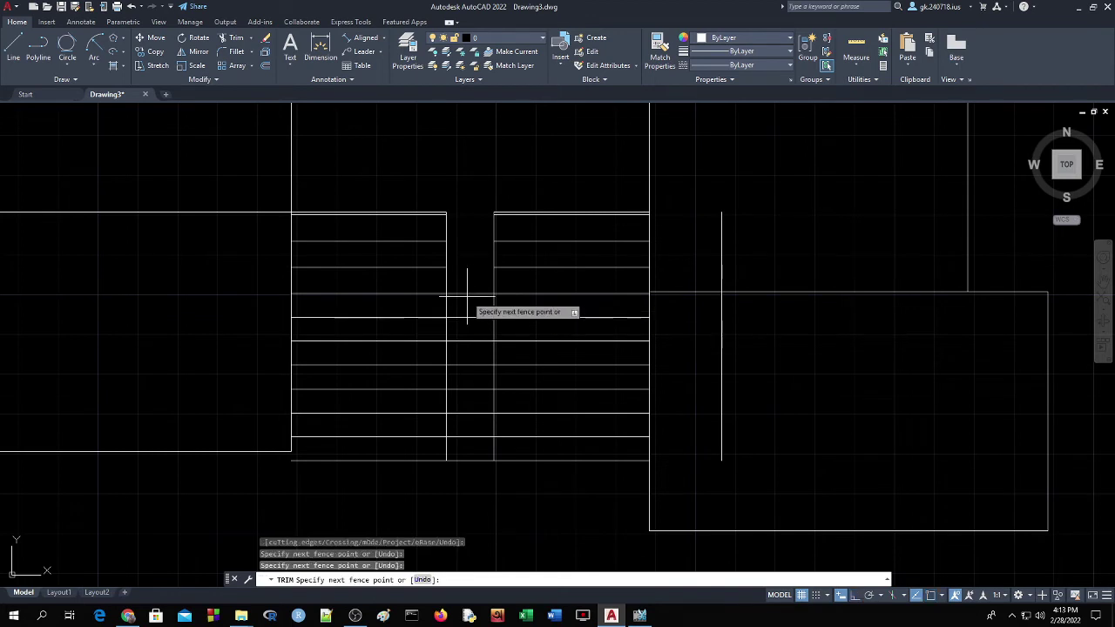
{"action": "left_click", "coordinate": [469, 294]}
{"action": "key", "text": "Return"}
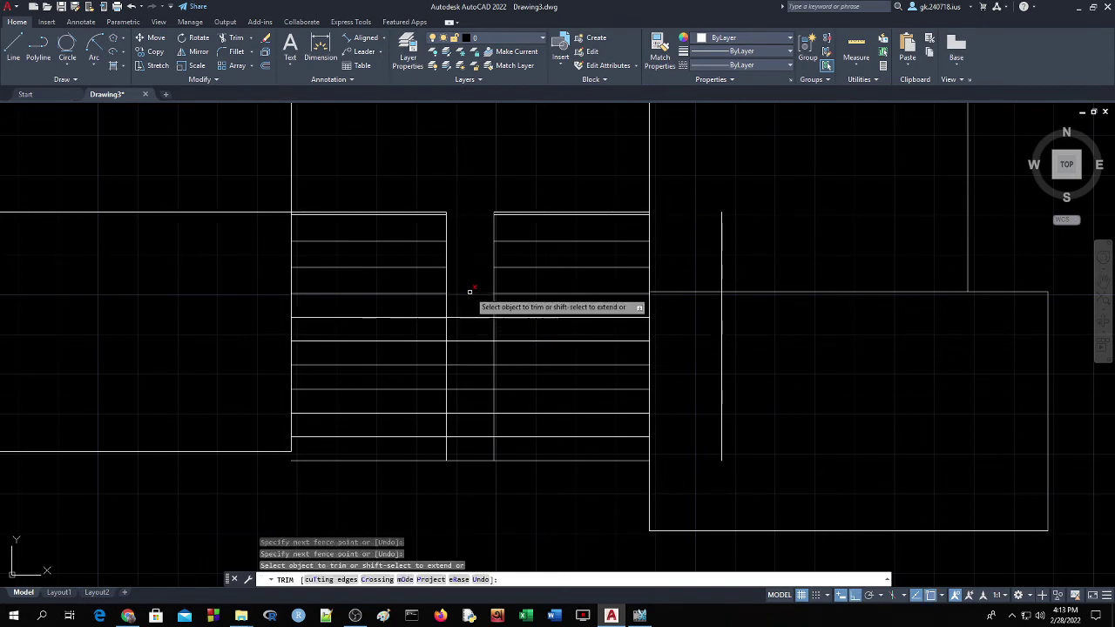
{"action": "key", "text": "ctrl+z"}
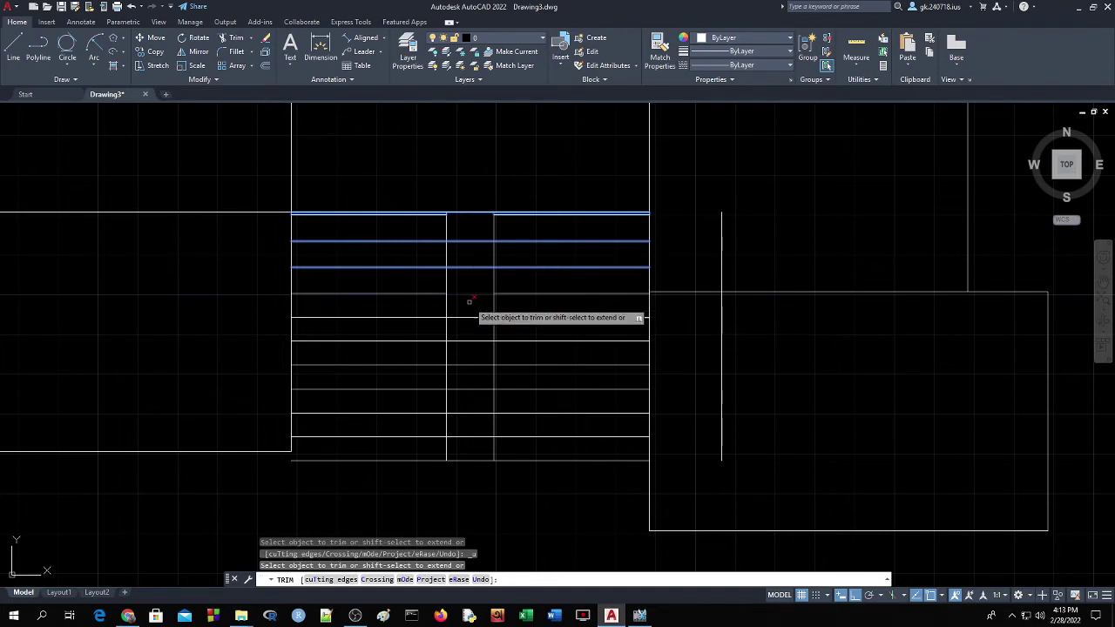
Fence-trim the remaining tread lines down the central gap between the two vertical lines
{"action": "left_click", "coordinate": [470, 238]}
{"action": "left_click", "coordinate": [472, 244]}
{"action": "key", "text": "Return"}
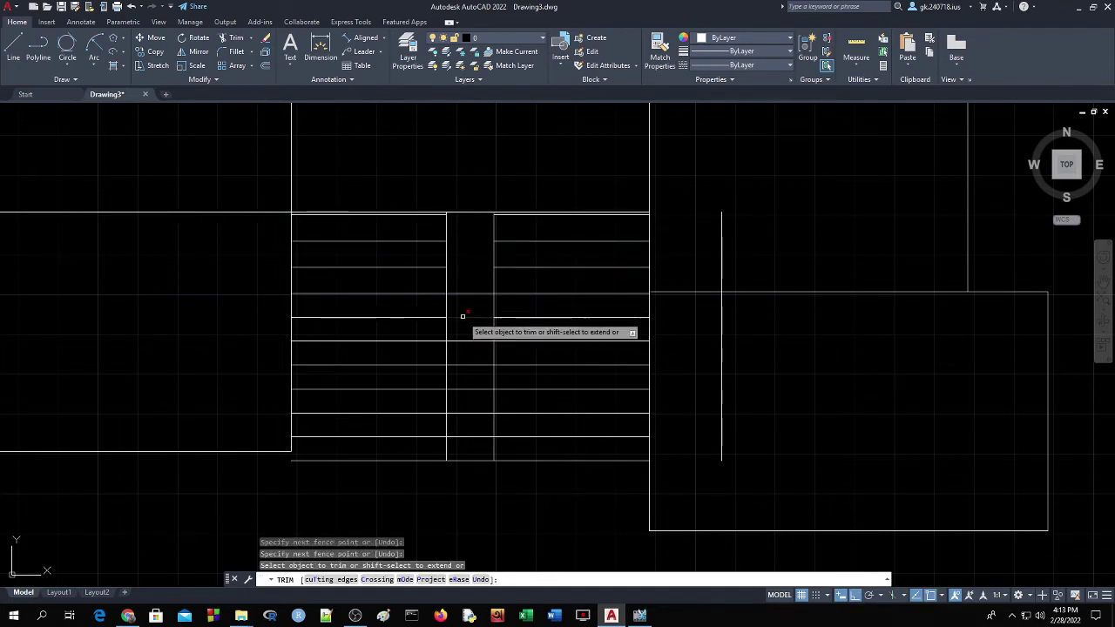
{"action": "left_click_drag", "start_coordinate": [471, 286], "coordinate": [470, 393]}
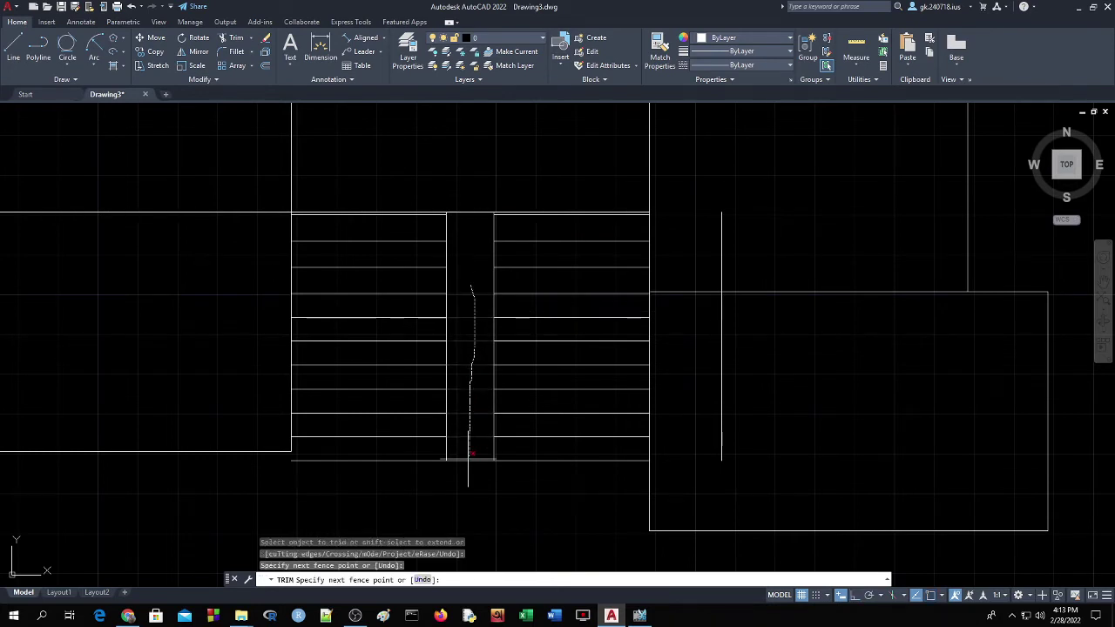
{"action": "left_click_drag", "start_coordinate": [470, 453], "coordinate": [468, 468]}
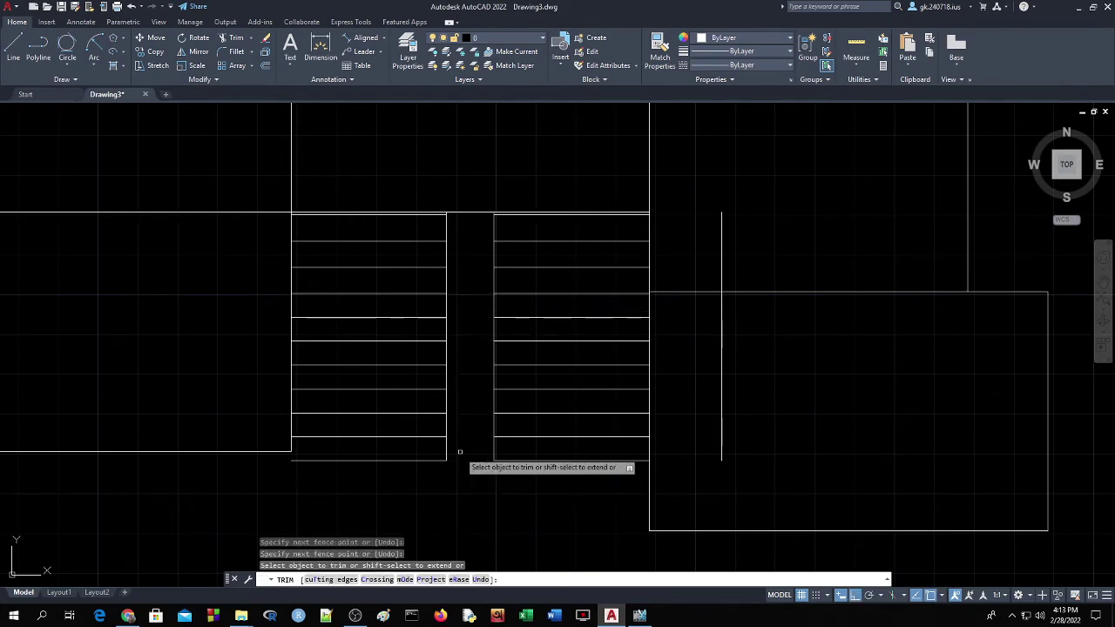
{"action": "left_click", "coordinate": [447, 454]}
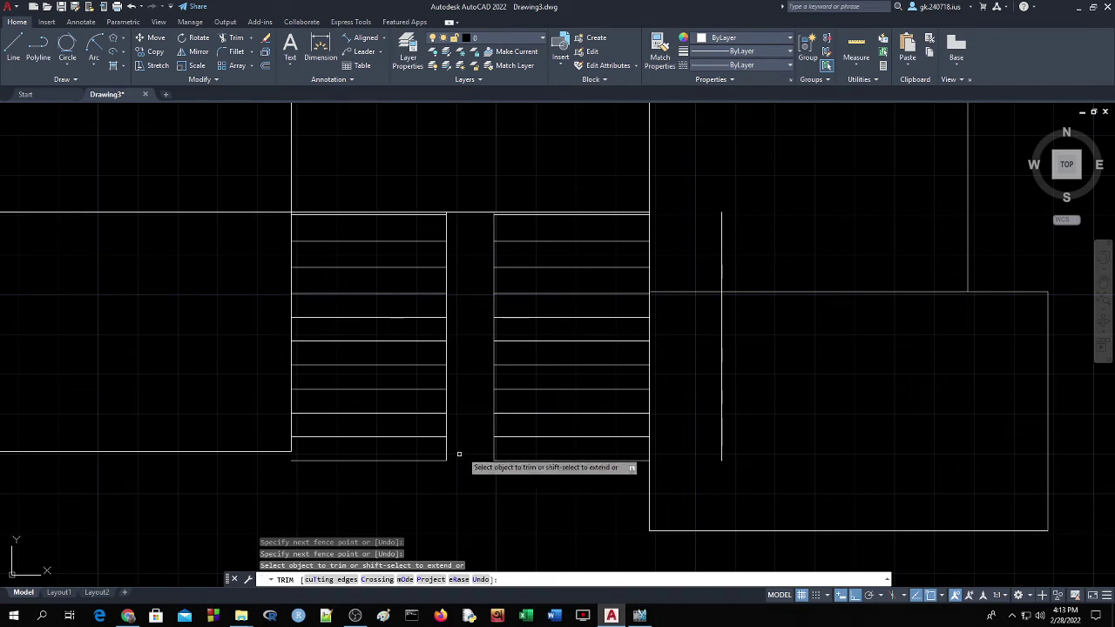
{"action": "key", "text": "ctrl+z"}
{"action": "left_click_drag", "start_coordinate": [469, 281], "coordinate": [476, 446]}
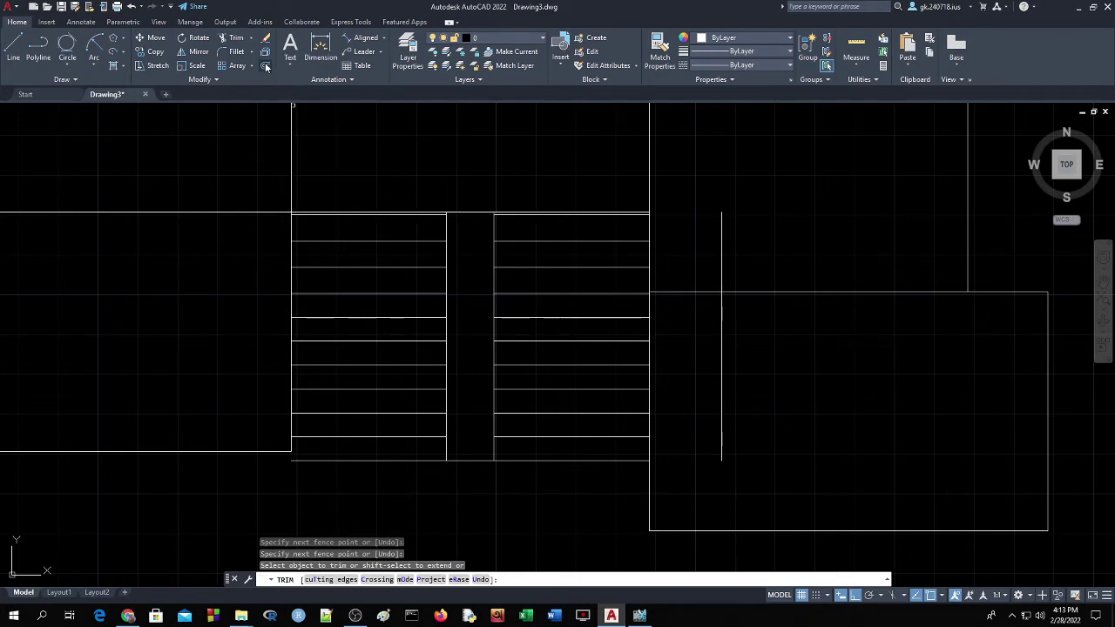
Draw a short line up from the top tread's midpoint
{"action": "left_click", "coordinate": [13, 48]}
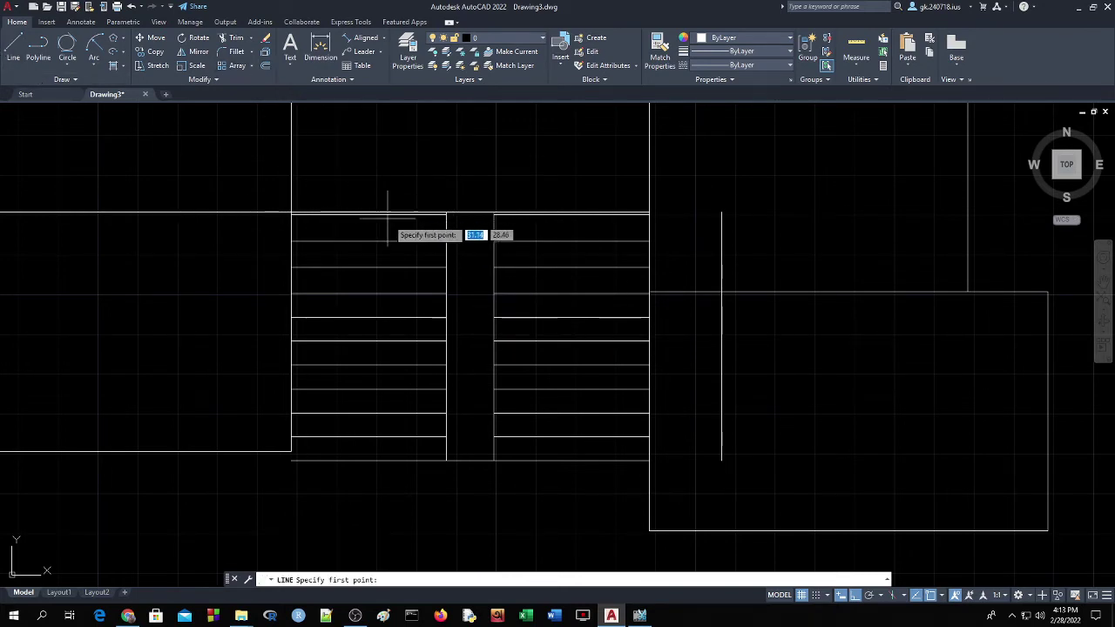
{"action": "left_click", "coordinate": [368, 240]}
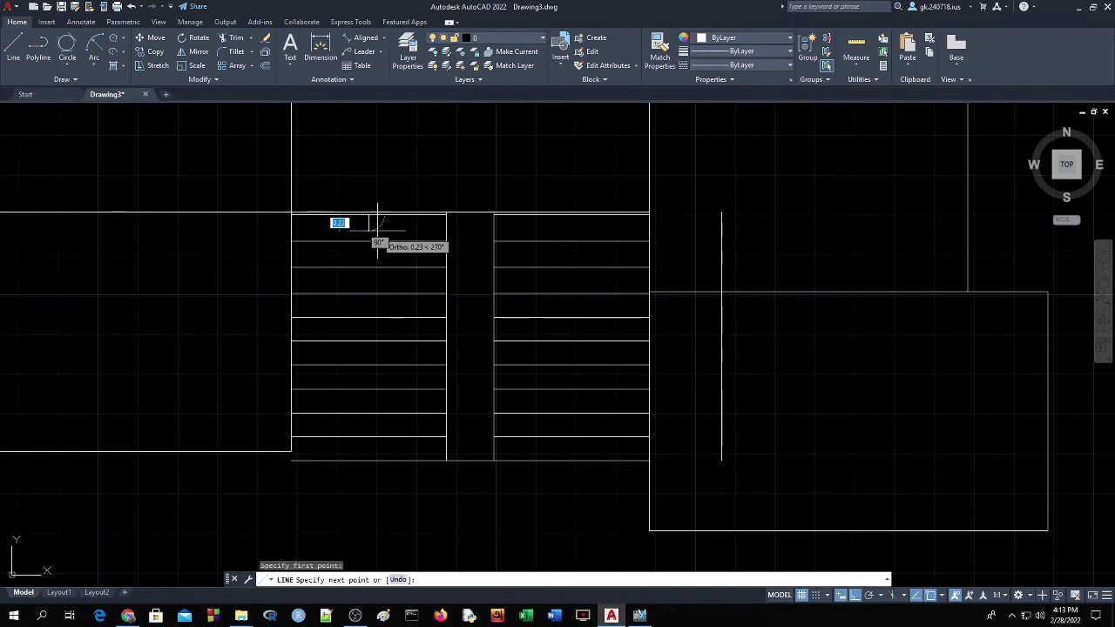
{"action": "right_click", "coordinate": [376, 226]}
{"action": "key", "text": "Escape"}
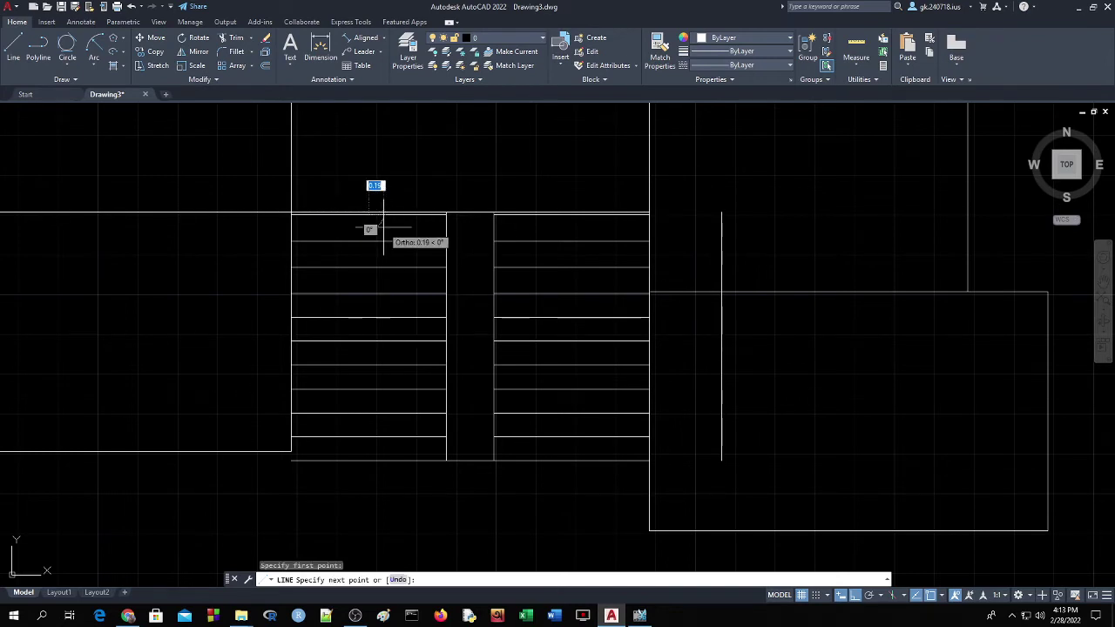
{"action": "left_click", "coordinate": [378, 220]}
{"action": "key", "text": "Return"}
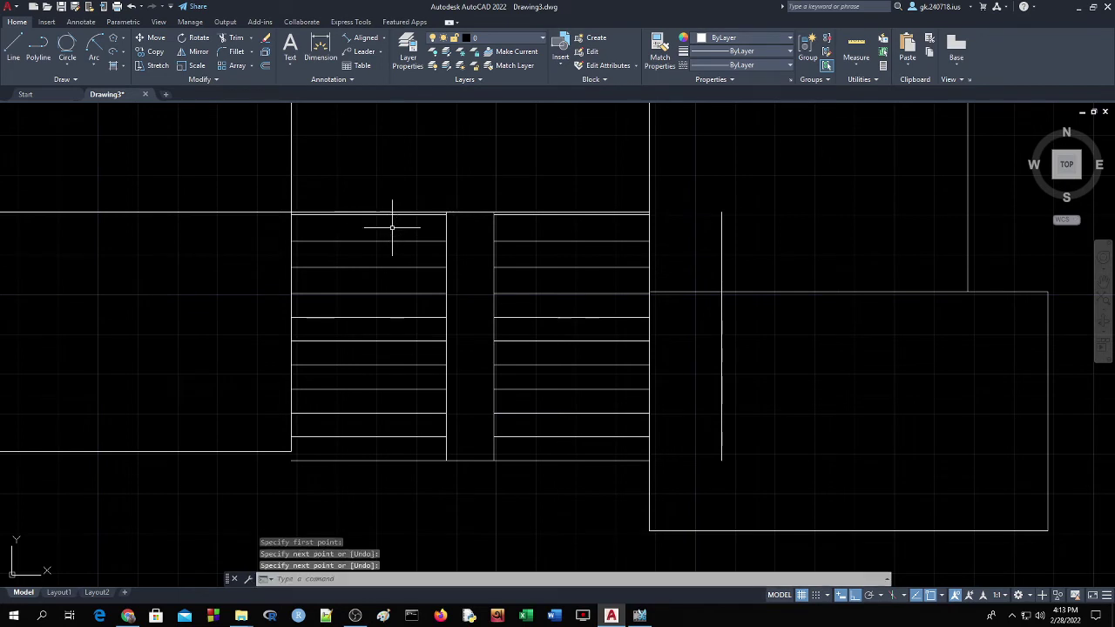
Delete the top tread lines of both the left and right flights
{"action": "left_click", "coordinate": [392, 215]}
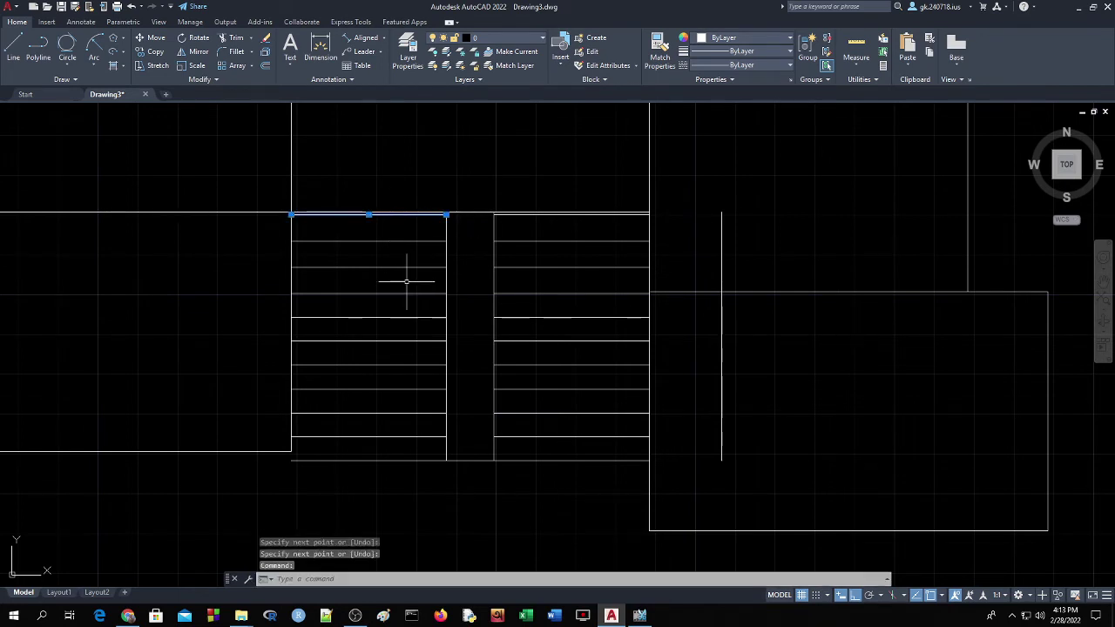
{"action": "key", "text": "Delete"}
{"action": "left_click", "coordinate": [546, 215]}
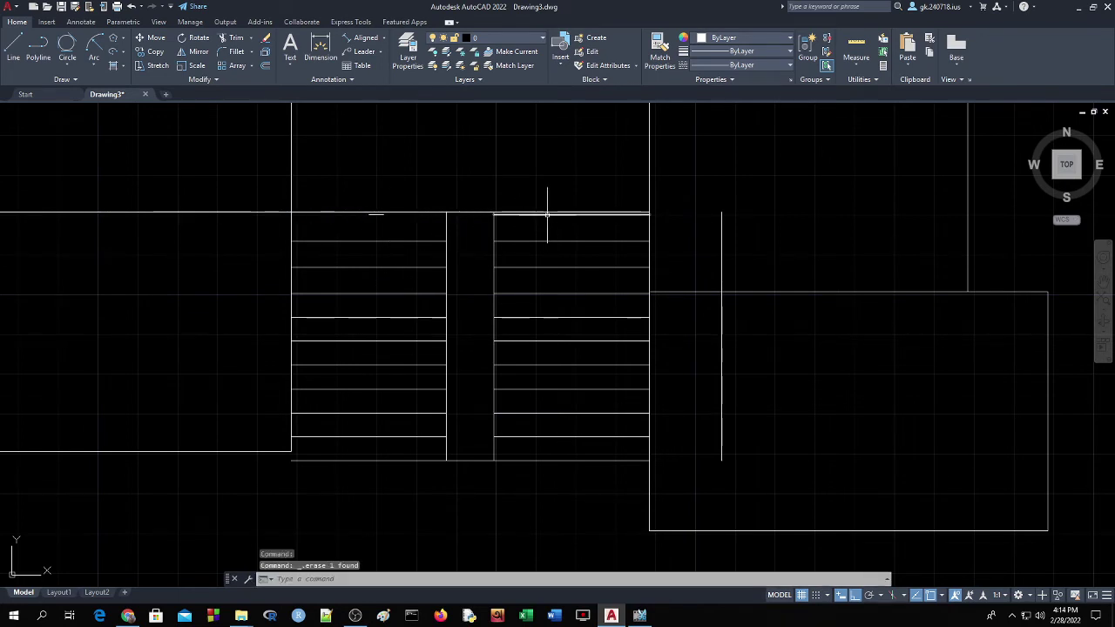
{"action": "key", "text": "Delete"}
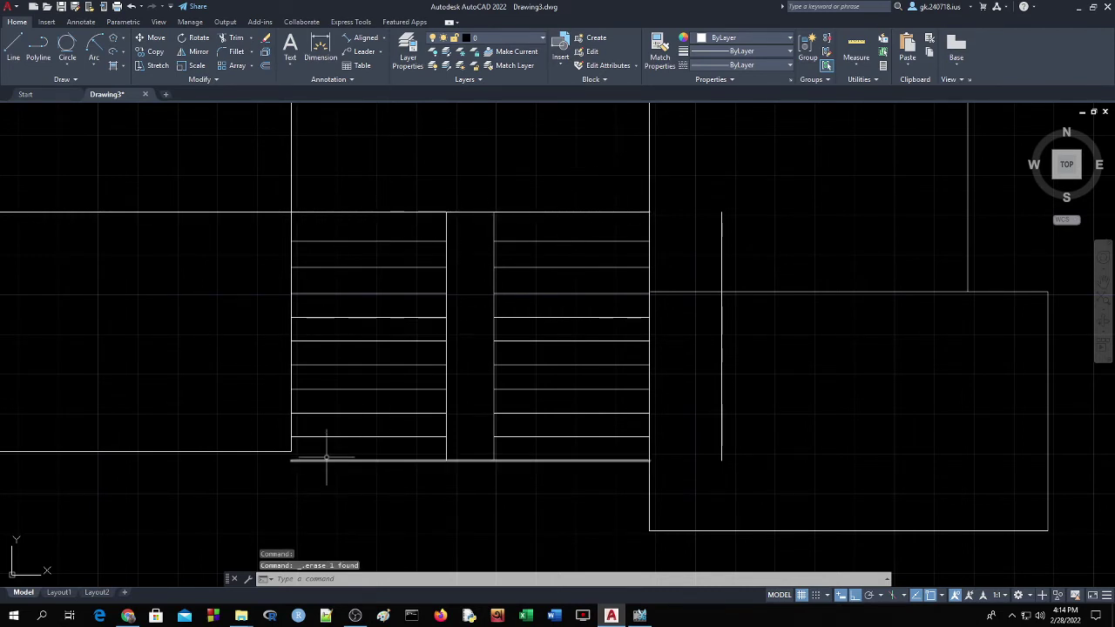
{"action": "scroll", "coordinate": [501, 424], "scroll_direction": "down", "scroll_amount": 2}
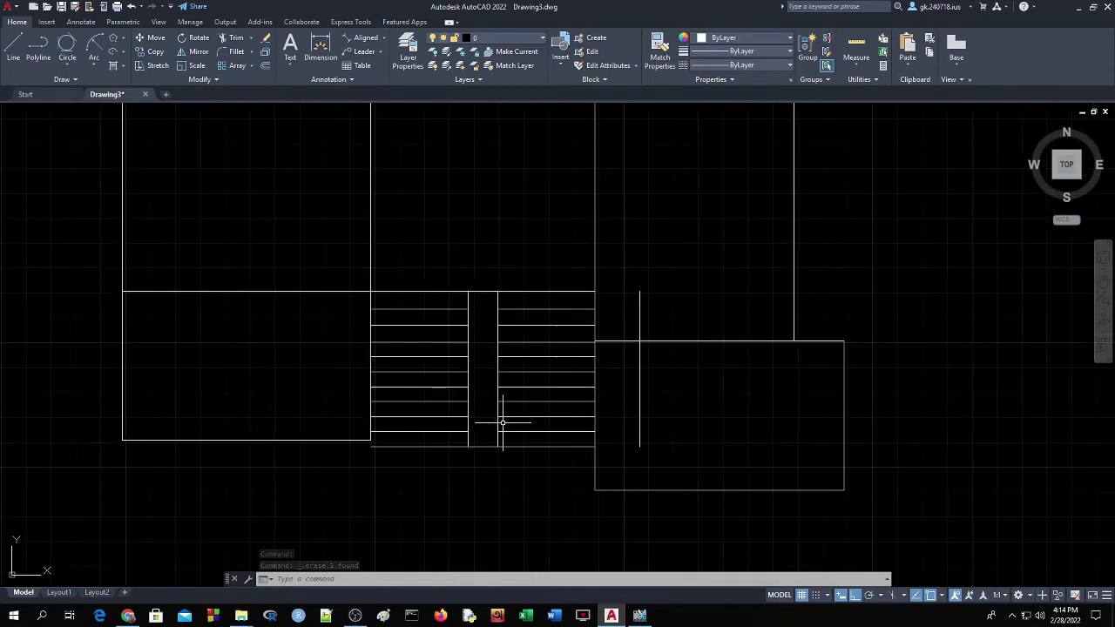
{"action": "scroll", "coordinate": [502, 425], "scroll_direction": "down", "scroll_amount": 2}
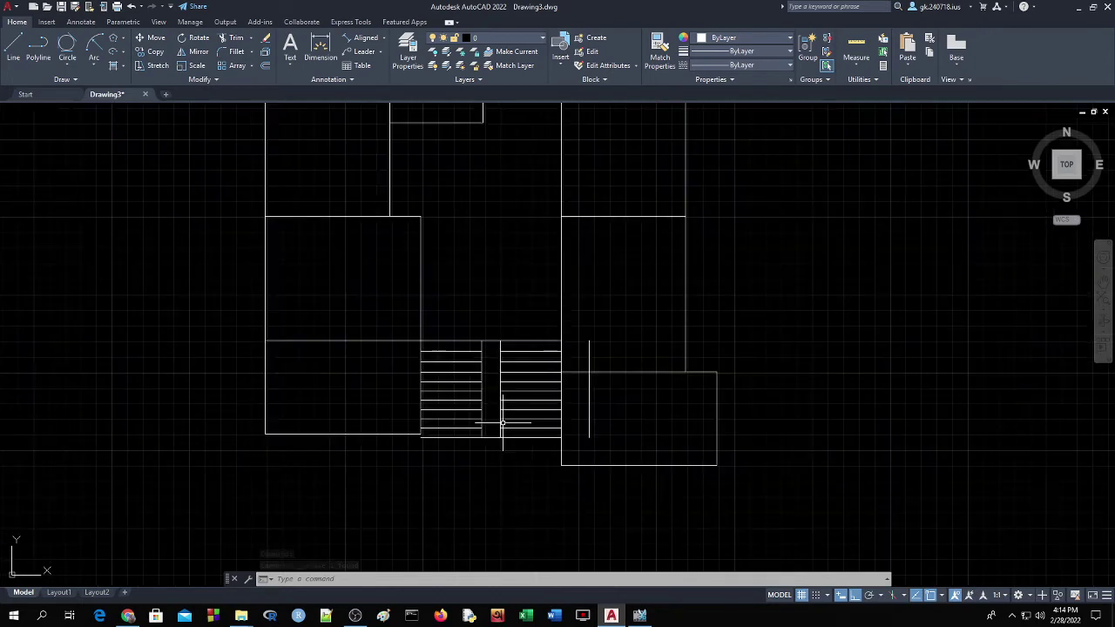
Draw a landing outline from the stairs' bottom-left corner, 1 unit down, then below the right flight
{"action": "left_click", "coordinate": [14, 48]}
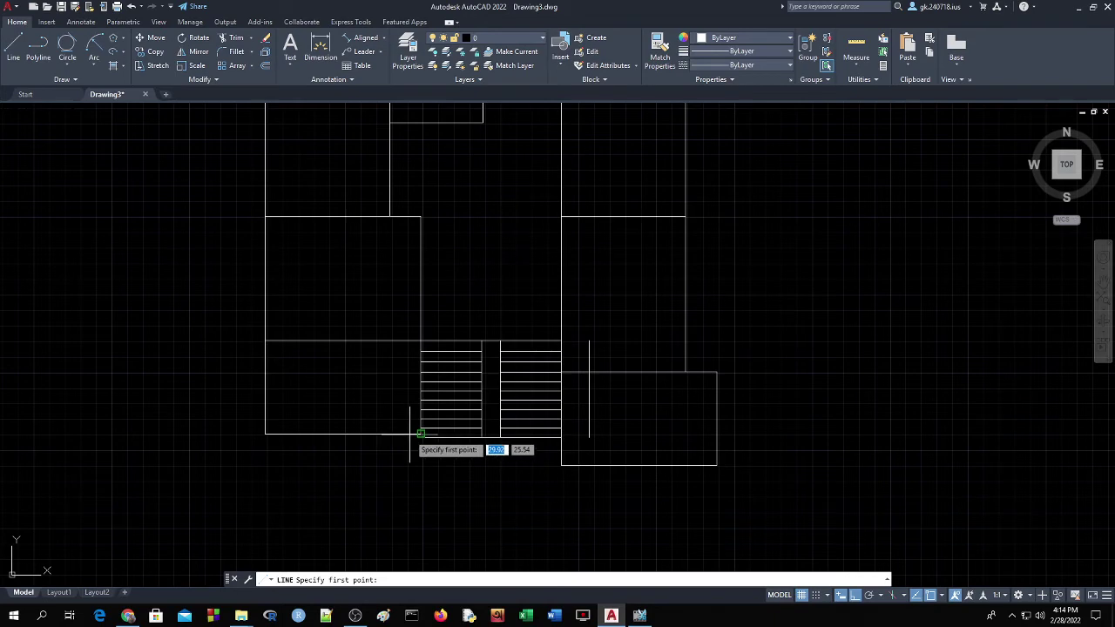
{"action": "left_click", "coordinate": [412, 433]}
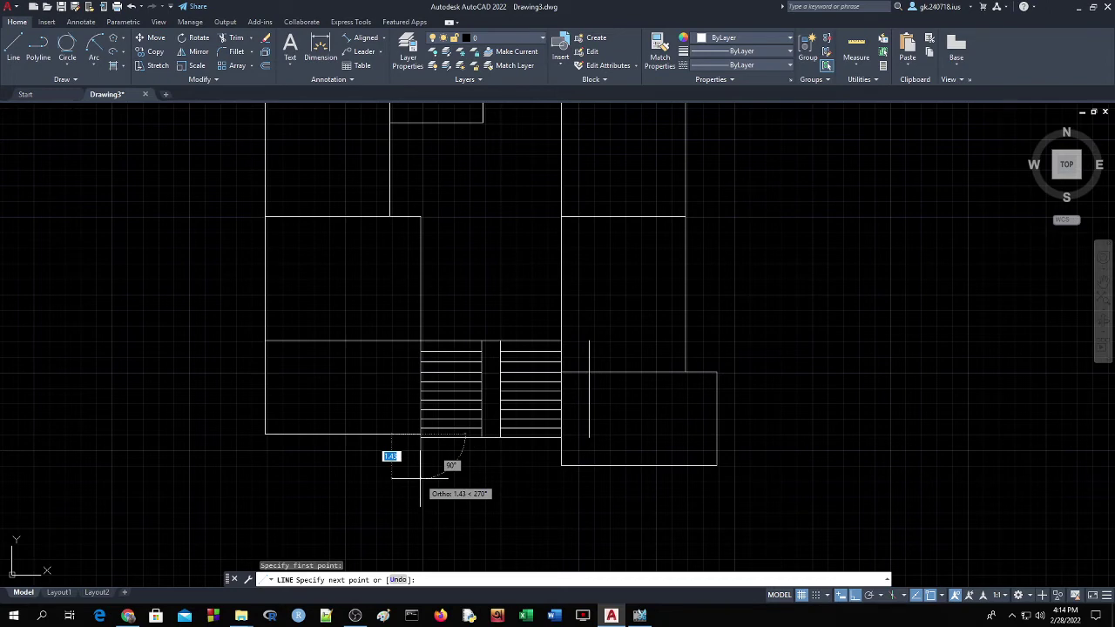
{"action": "type", "text": "1"}
{"action": "key", "text": "Return"}
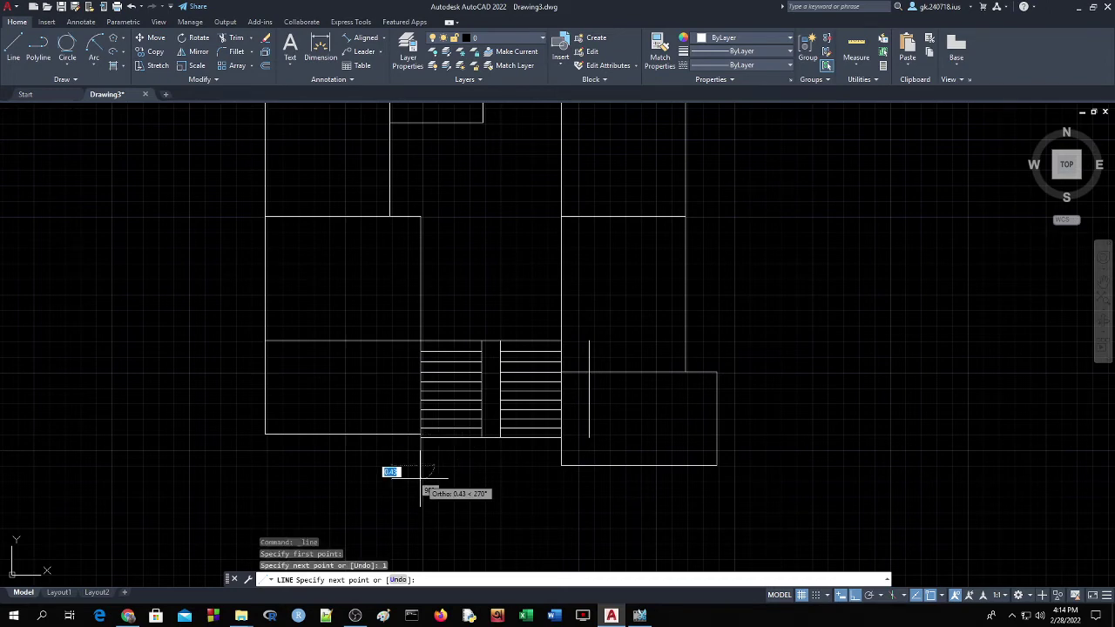
{"action": "left_click", "coordinate": [560, 466]}
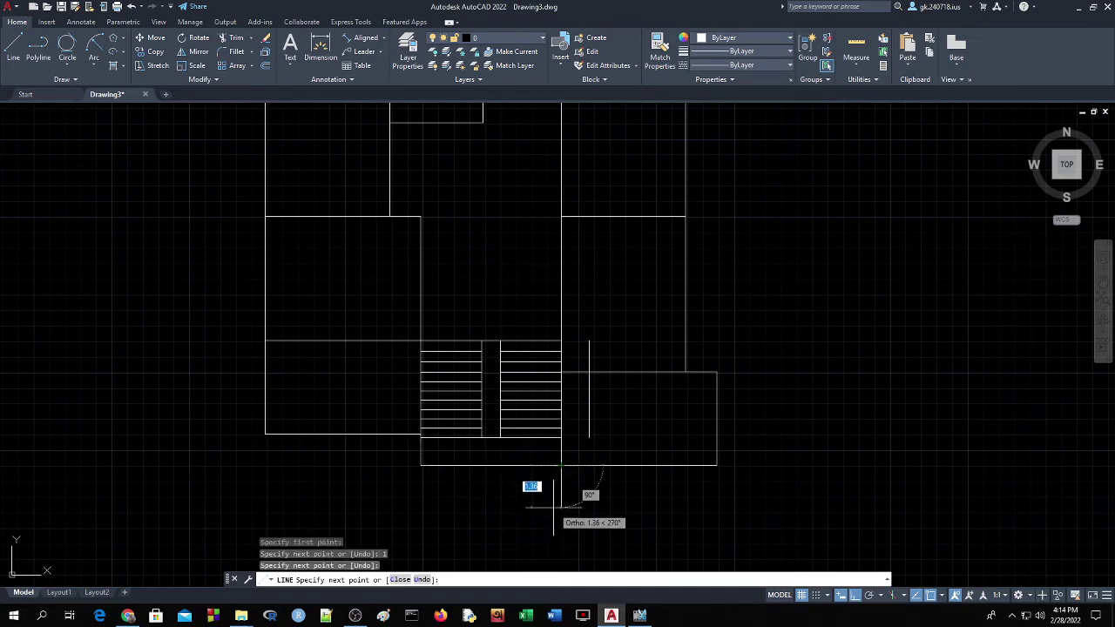
{"action": "key", "text": "Return"}
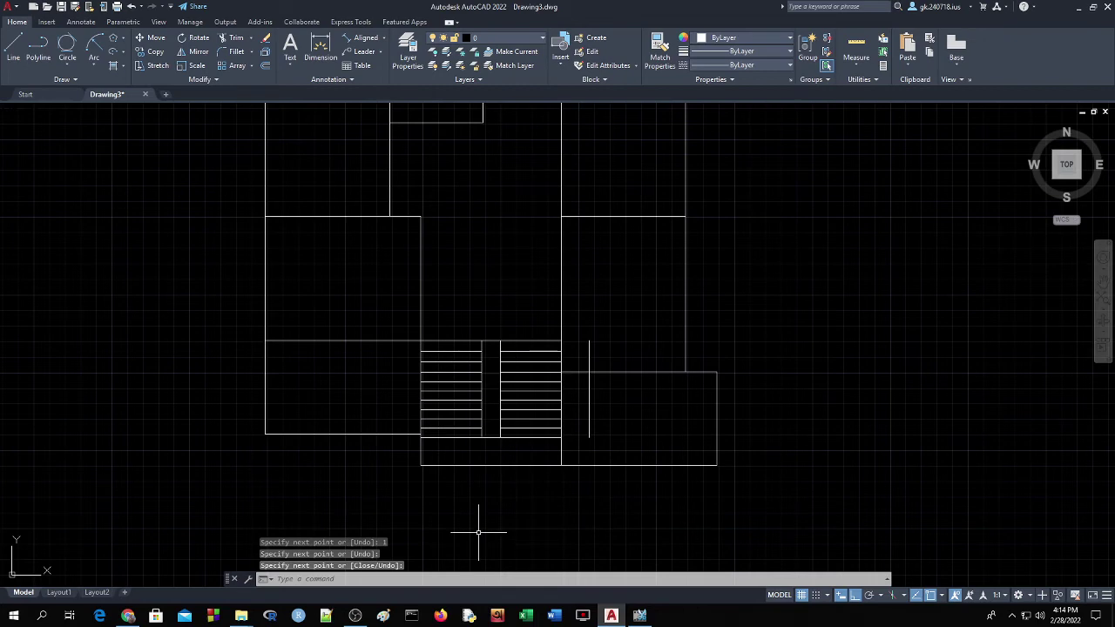
Window-select and delete the stray vertical line in the lower-right room
{"action": "left_click_drag", "start_coordinate": [590, 428], "coordinate": [581, 449]}
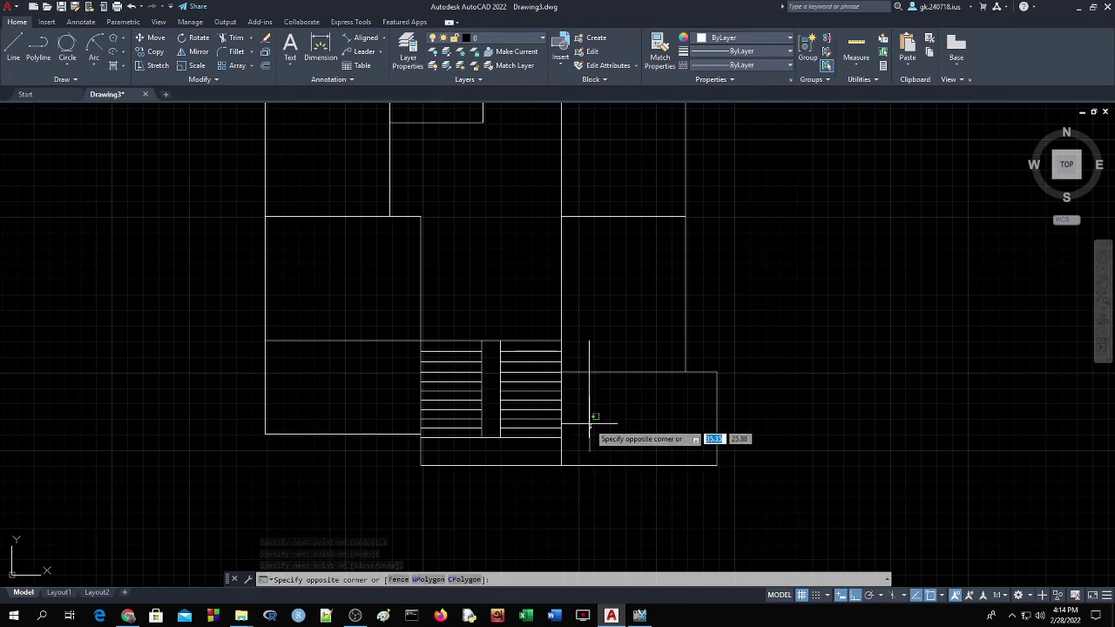
{"action": "left_click", "coordinate": [595, 418]}
{"action": "key", "text": "Delete"}
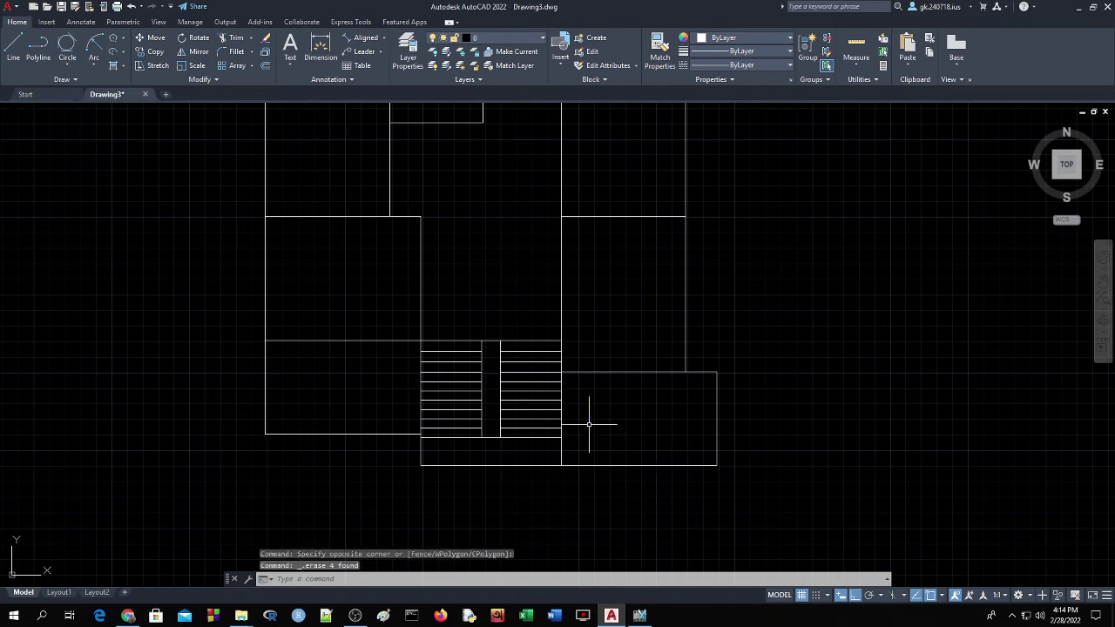
Start a multiline text box in the top-left room, then cancel the empty attempt
{"action": "scroll", "coordinate": [586, 406], "scroll_direction": "down", "scroll_amount": 2}
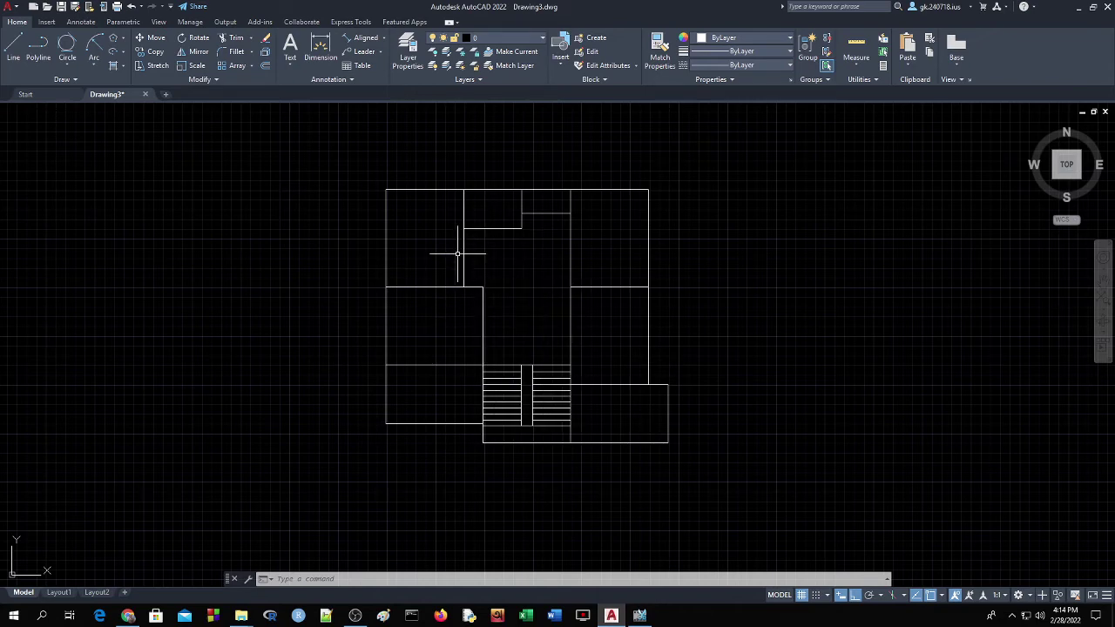
{"action": "left_click", "coordinate": [291, 46]}
{"action": "left_click", "coordinate": [290, 66]}
{"action": "left_click", "coordinate": [312, 88]}
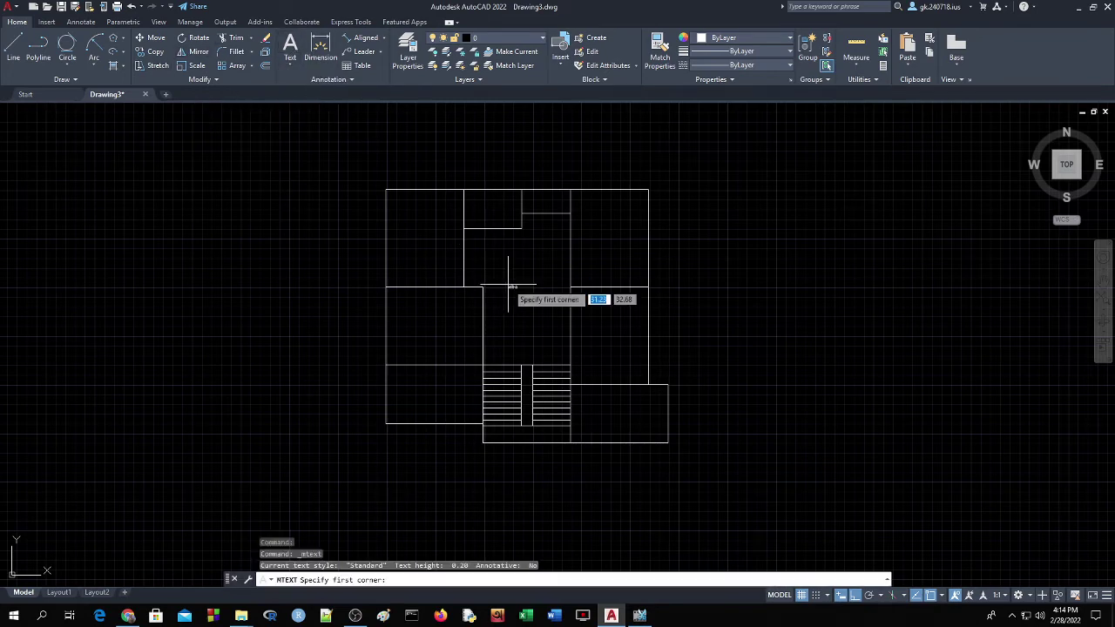
{"action": "left_click", "coordinate": [397, 221]}
{"action": "left_click", "coordinate": [399, 222]}
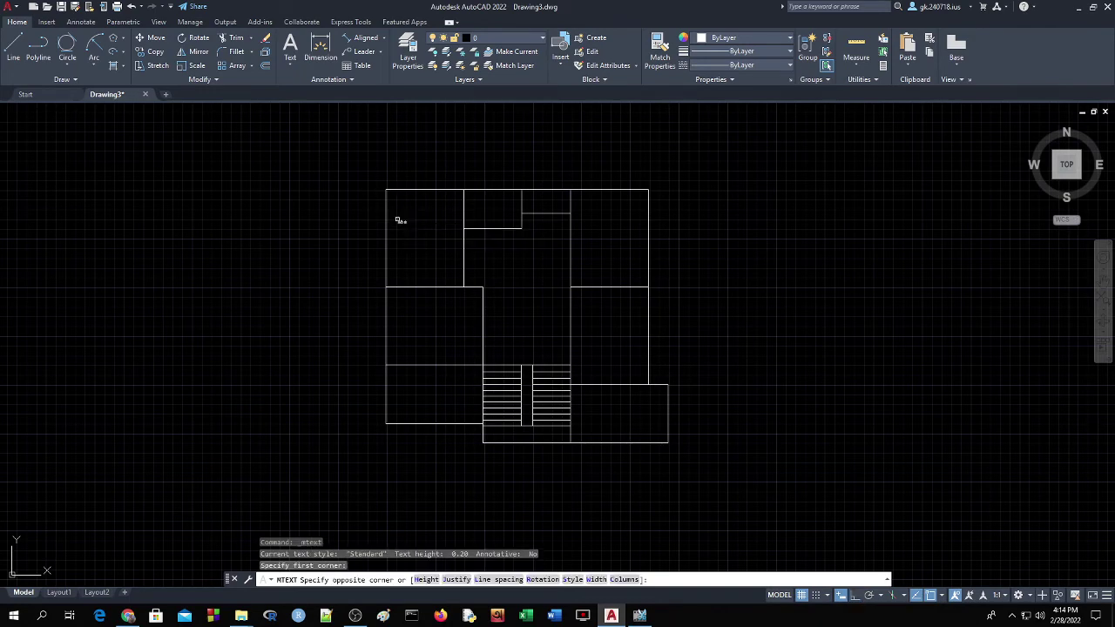
{"action": "left_click", "coordinate": [401, 225]}
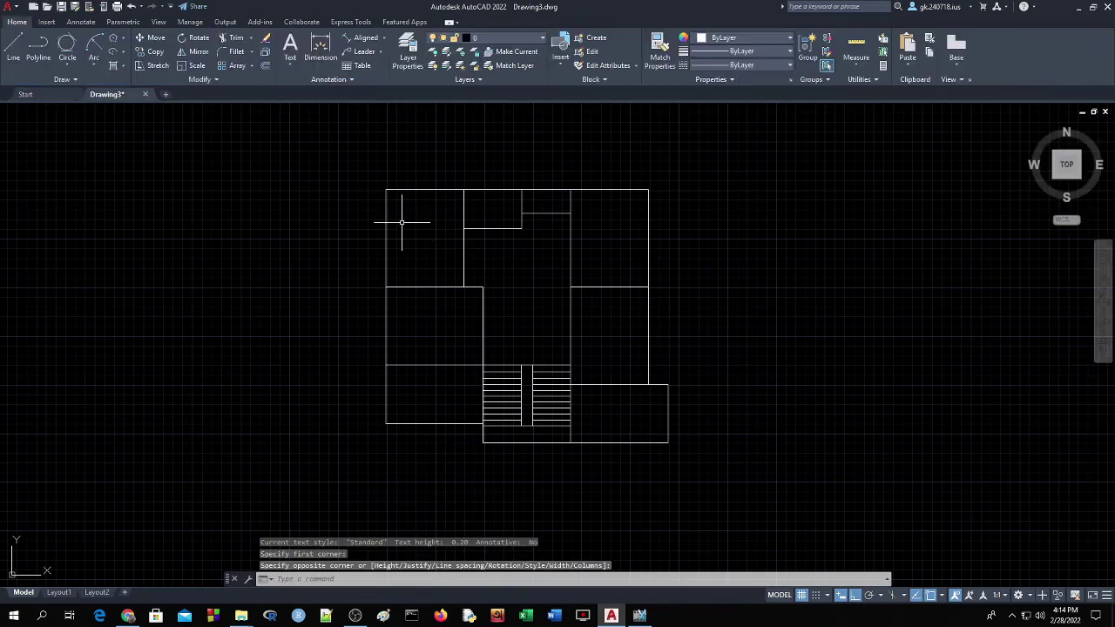
{"action": "left_click", "coordinate": [399, 217]}
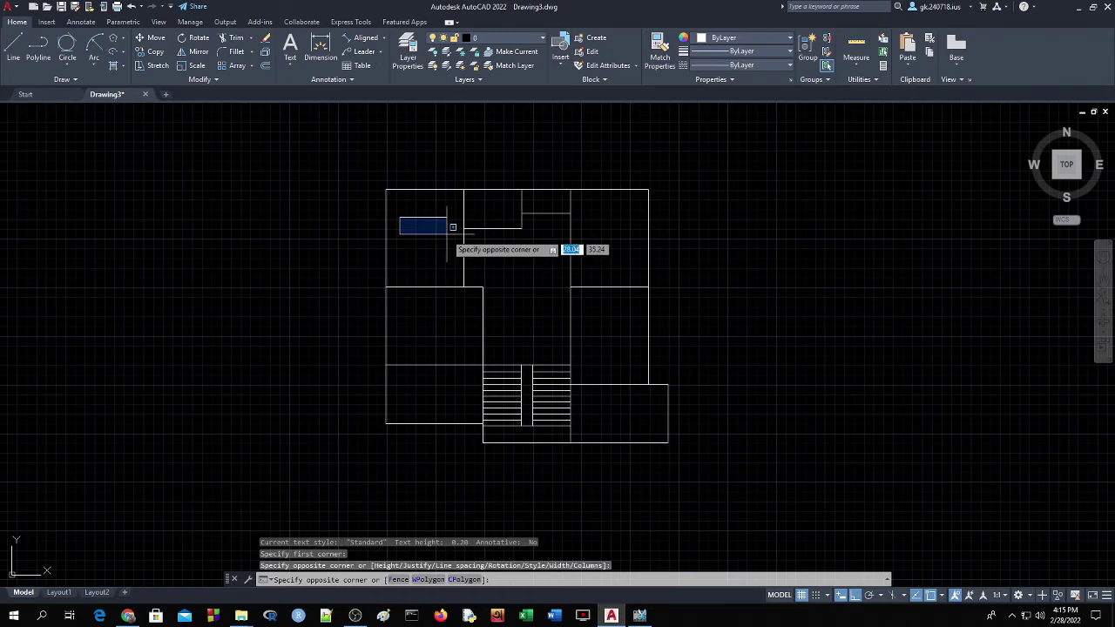
{"action": "left_click", "coordinate": [451, 233]}
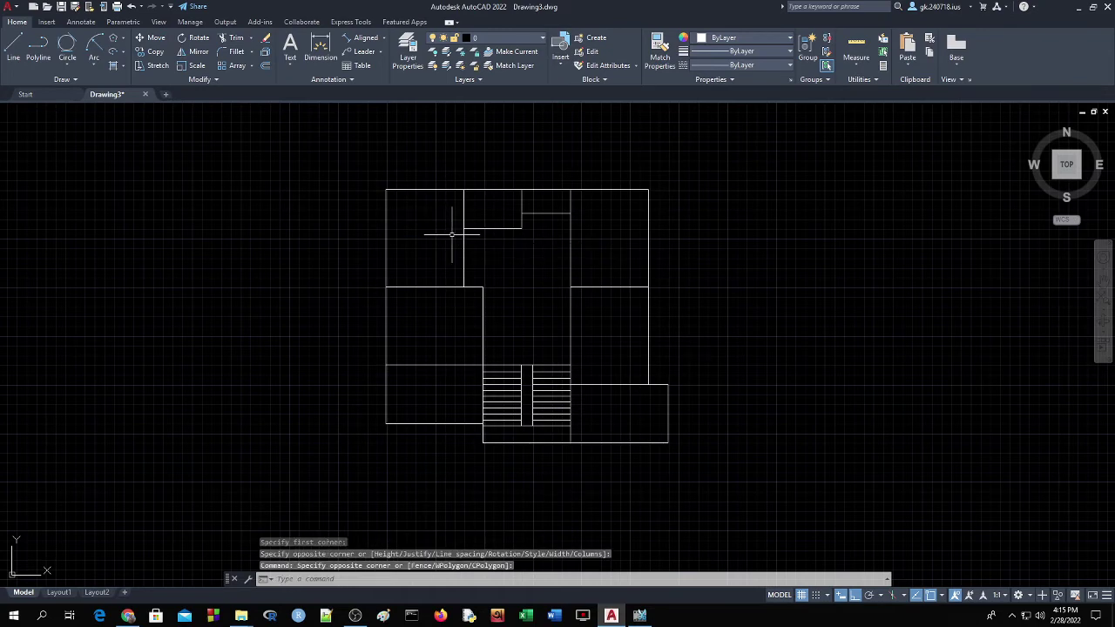
Draw an MText box in the top-left room and enter the Kitchen / 4 X 5 M label
{"action": "left_click", "coordinate": [290, 48]}
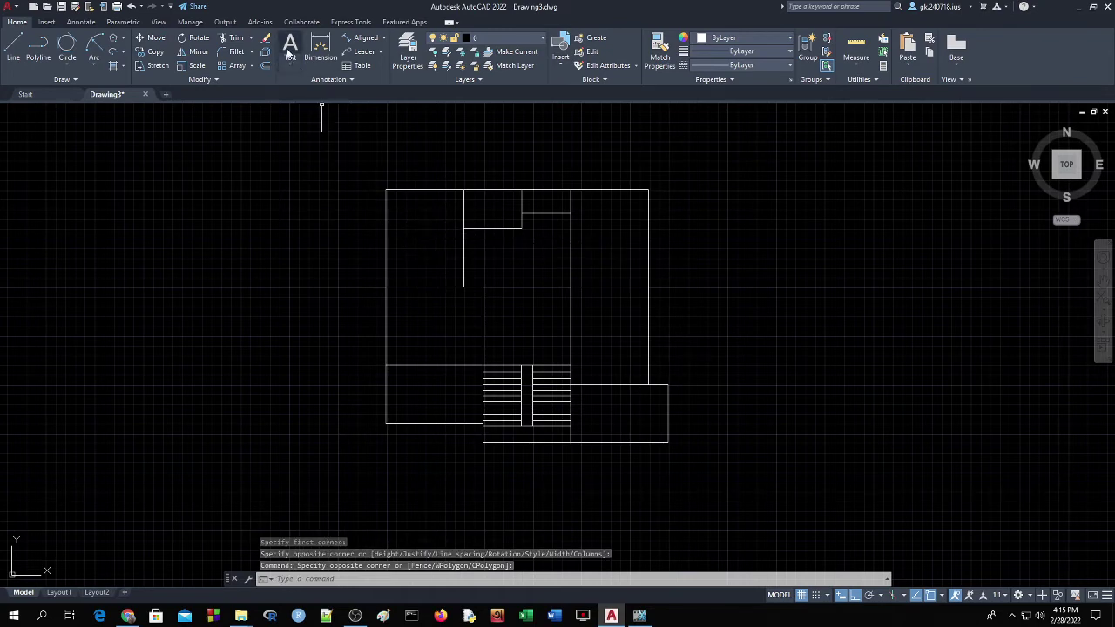
{"action": "left_click", "coordinate": [397, 212]}
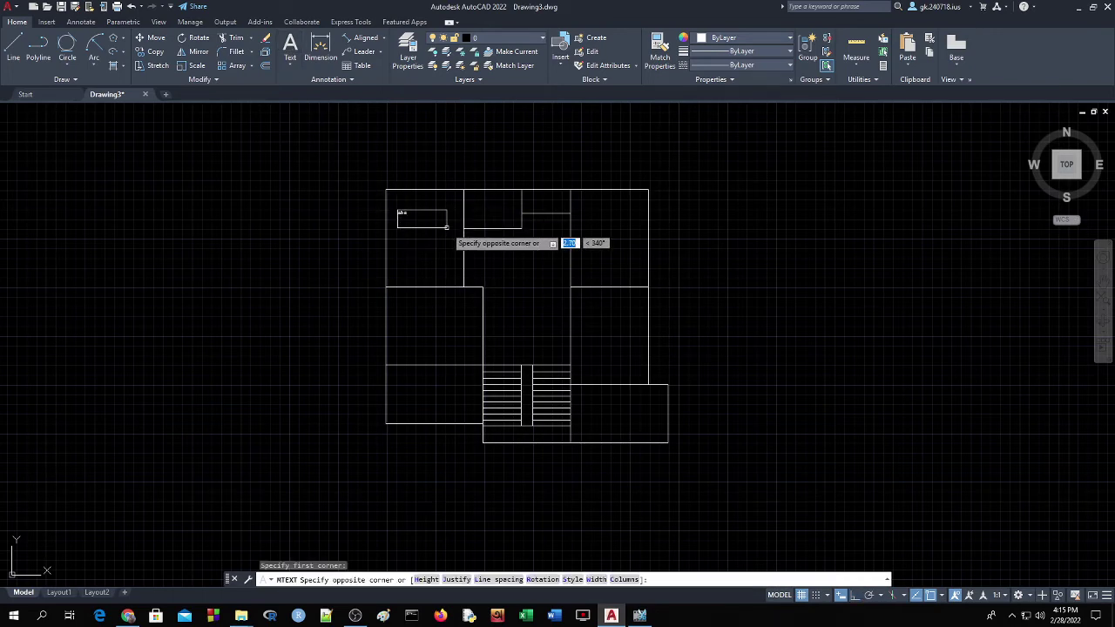
{"action": "left_click", "coordinate": [447, 227]}
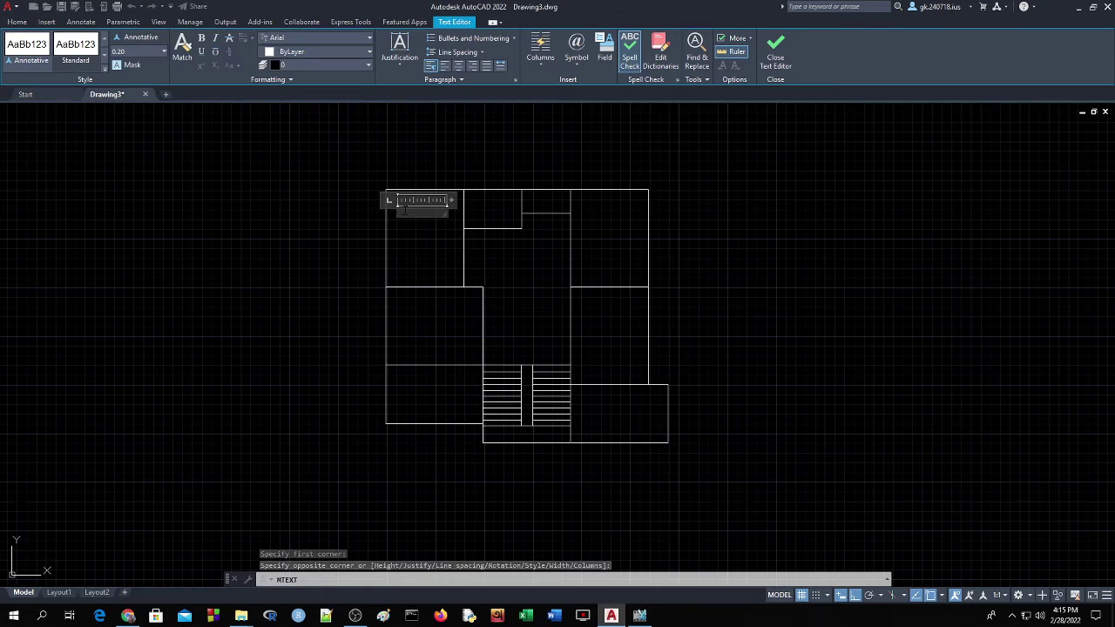
{"action": "type", "text": "kitc"}
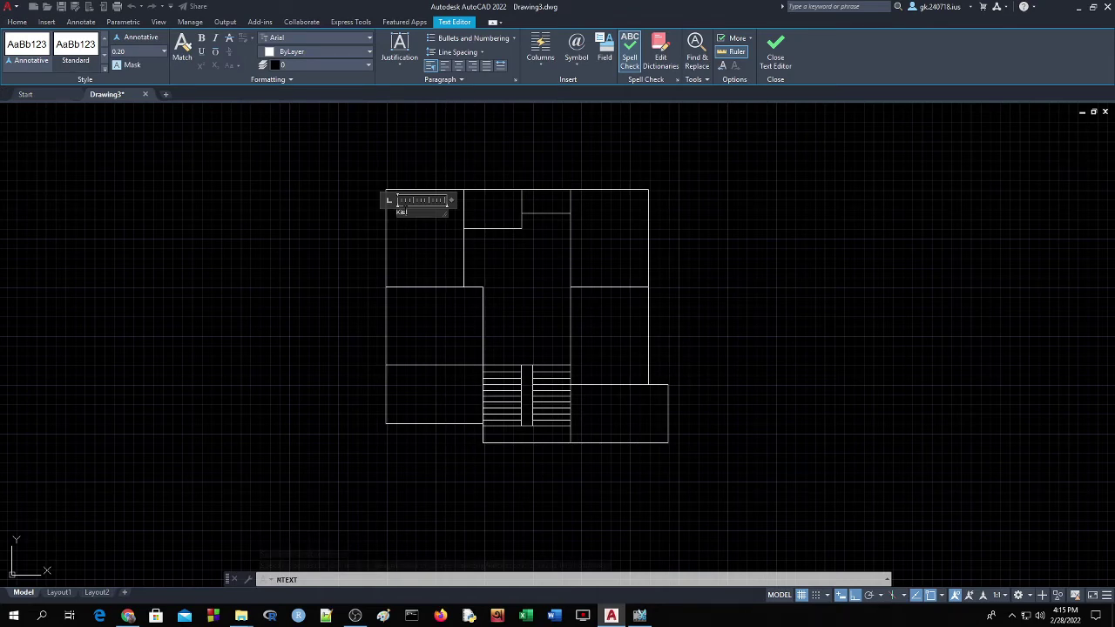
{"action": "type", "text": "hen"}
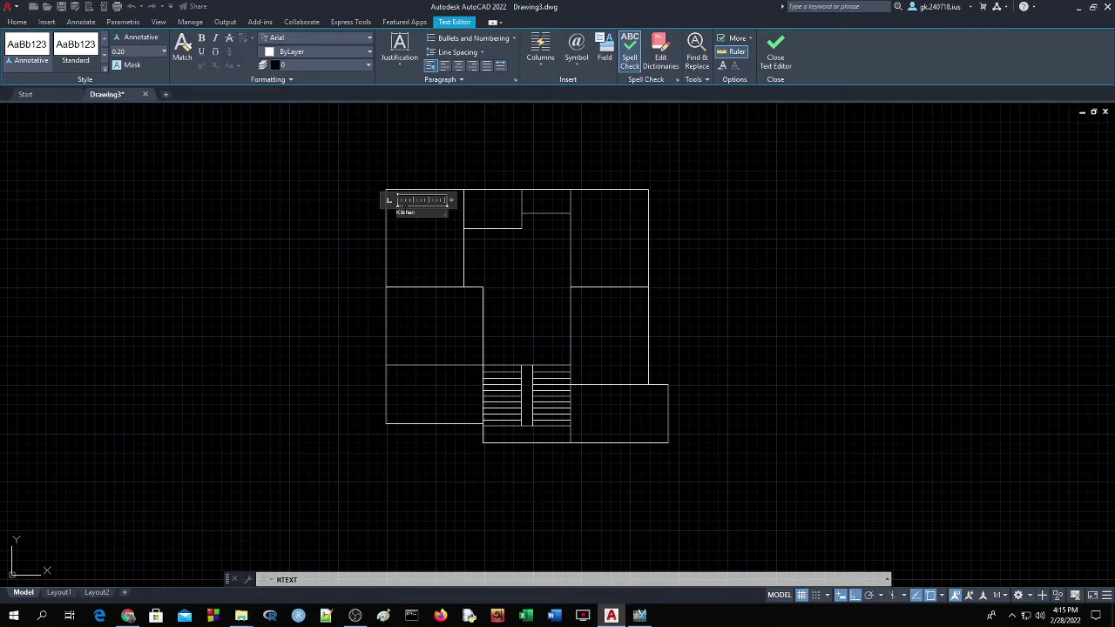
{"action": "key", "text": "Return"}
{"action": "key", "text": "Return"}
{"action": "key", "text": "BackSpace"}
{"action": "type", "text": "4 X 5 M"}
{"action": "left_click", "coordinate": [763, 238]}
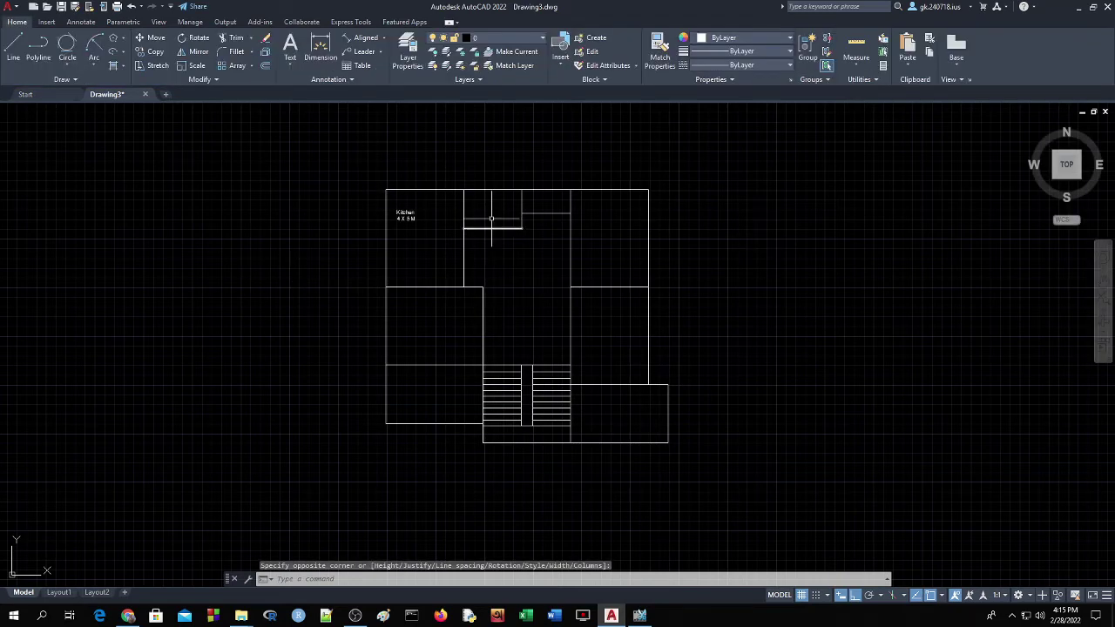
Edit the Kitchen label, select all its text and set the text height to 0.25
{"action": "scroll", "coordinate": [424, 187], "scroll_direction": "up", "scroll_amount": 4}
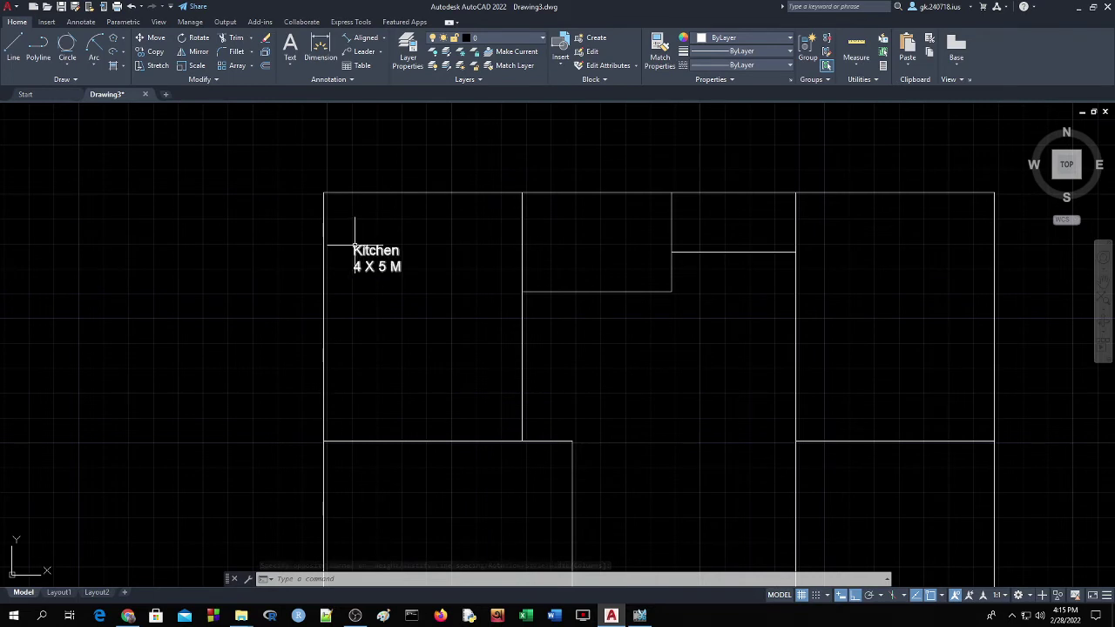
{"action": "left_click", "coordinate": [359, 246]}
{"action": "double_click", "coordinate": [381, 266]}
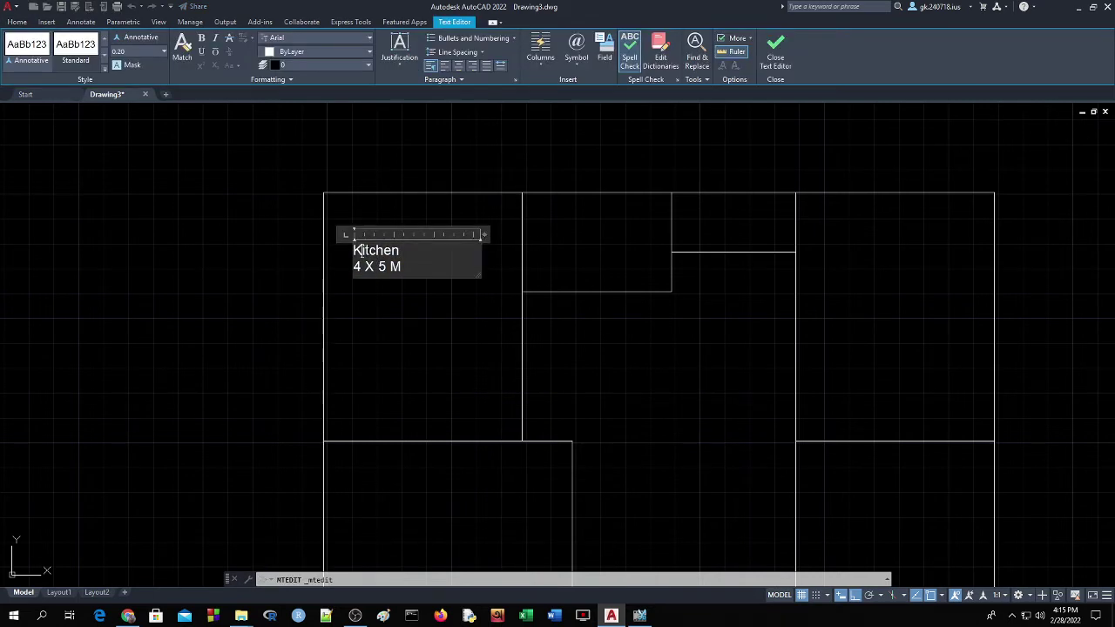
{"action": "left_click_drag", "start_coordinate": [353, 248], "coordinate": [410, 267]}
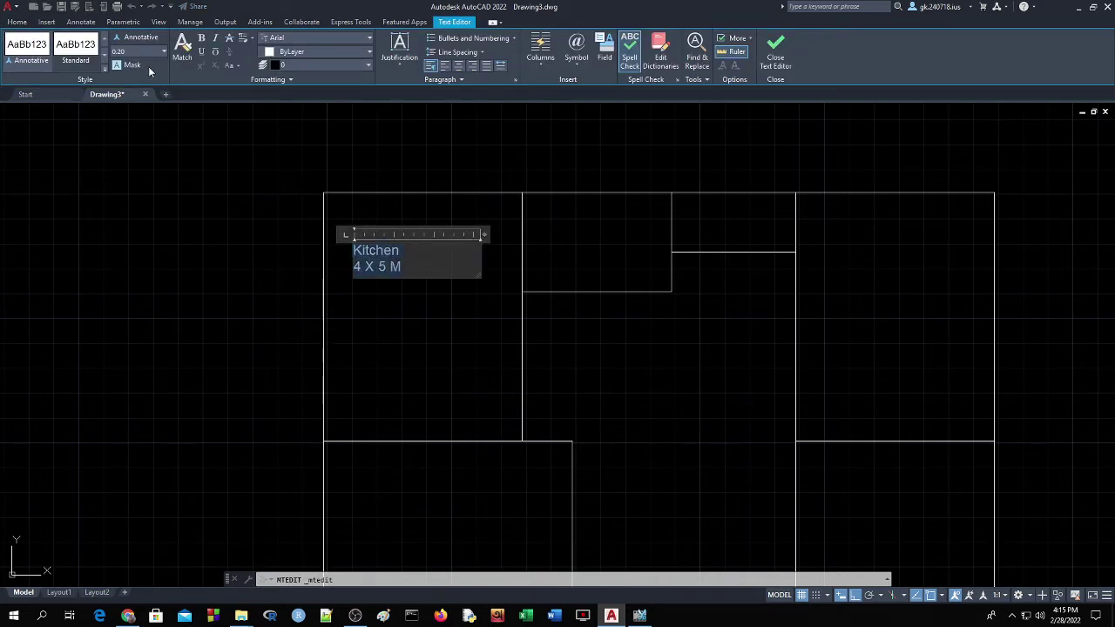
{"action": "left_click", "coordinate": [165, 50]}
{"action": "left_click", "coordinate": [131, 75]}
{"action": "key", "text": "Return"}
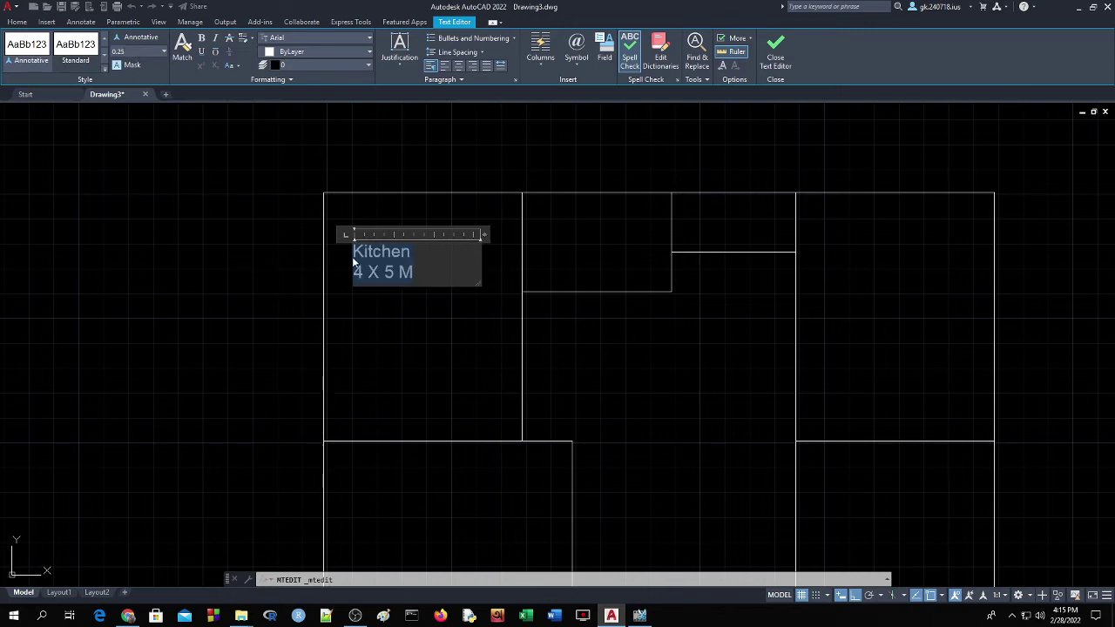
{"action": "left_click", "coordinate": [510, 363]}
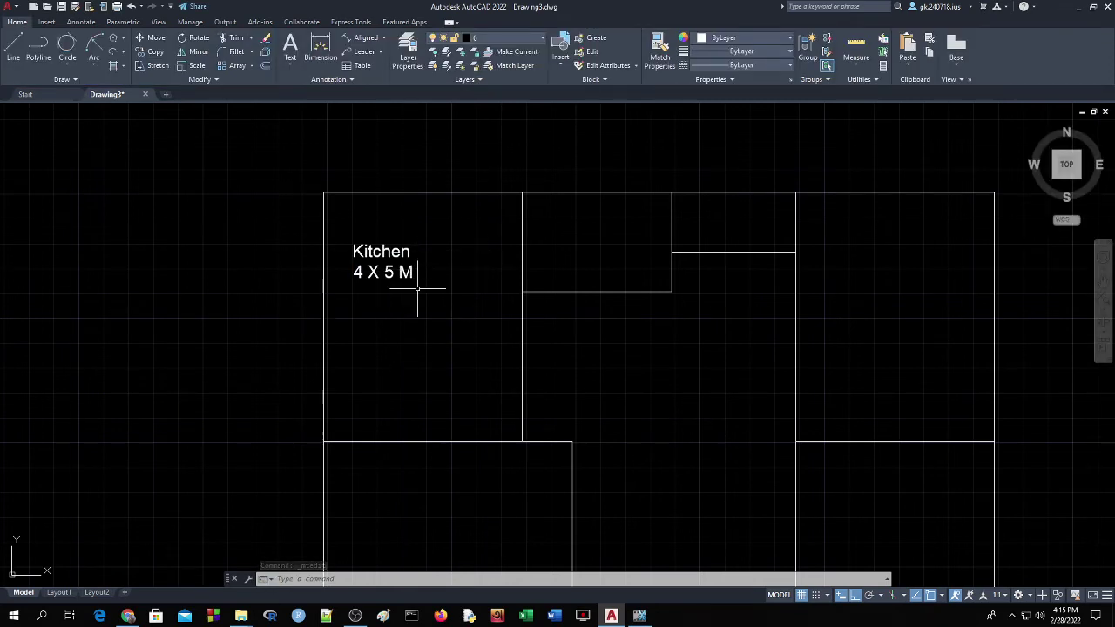
{"action": "scroll", "coordinate": [417, 288], "scroll_direction": "down", "scroll_amount": 2}
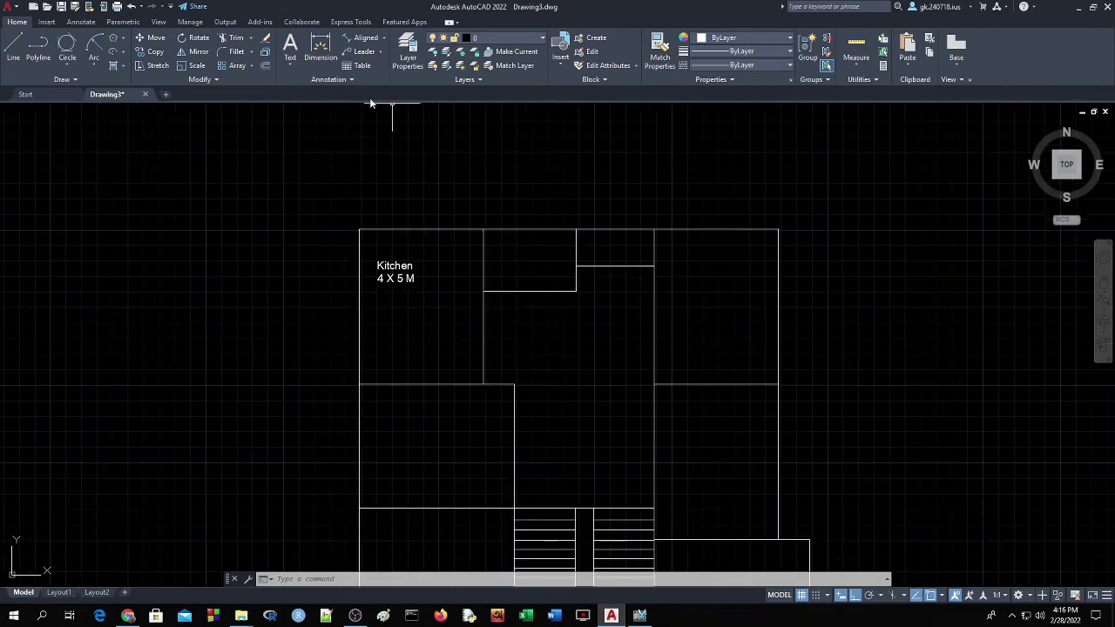
Add linear dimensions to the kitchen: 4.0000 along the top edge, 5.0000 along the left edge
{"action": "left_click", "coordinate": [383, 37]}
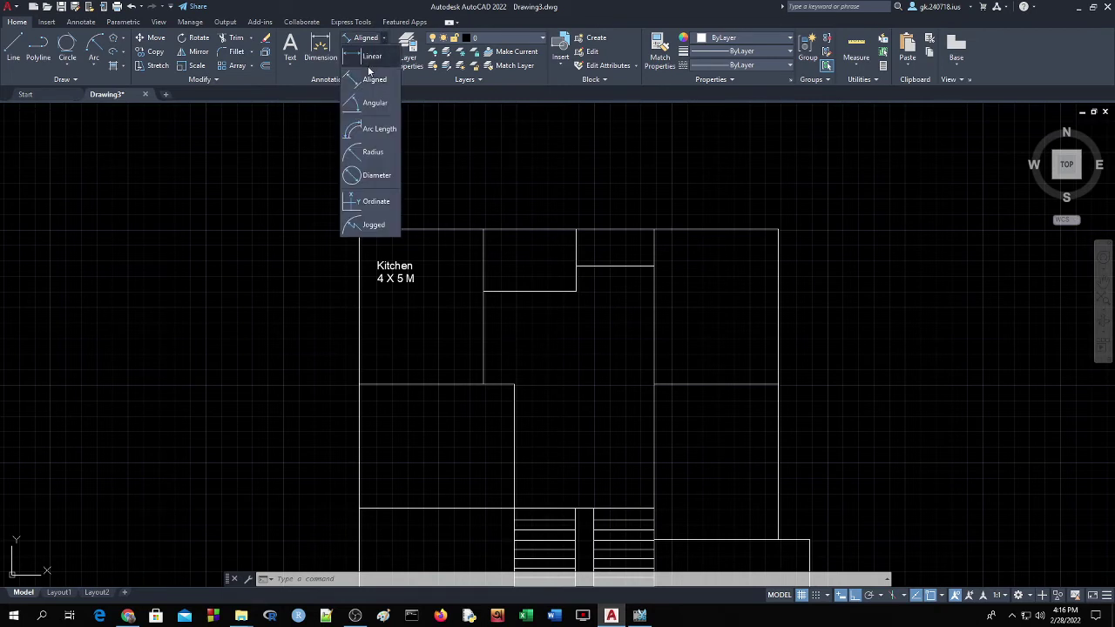
{"action": "left_click", "coordinate": [372, 56]}
{"action": "left_click", "coordinate": [359, 229]}
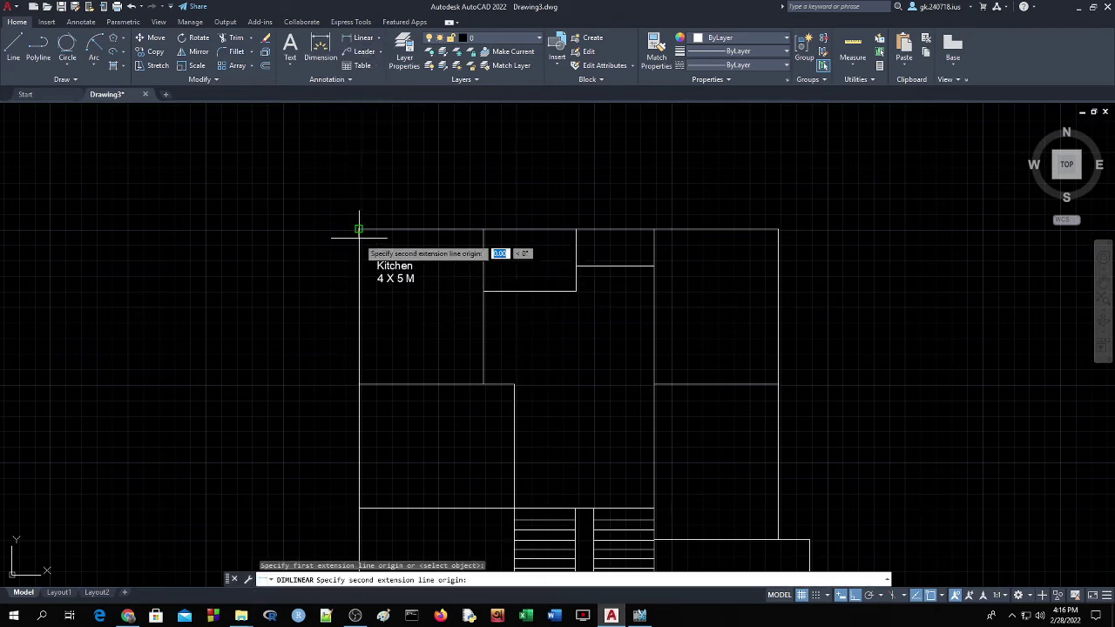
{"action": "left_click", "coordinate": [483, 229]}
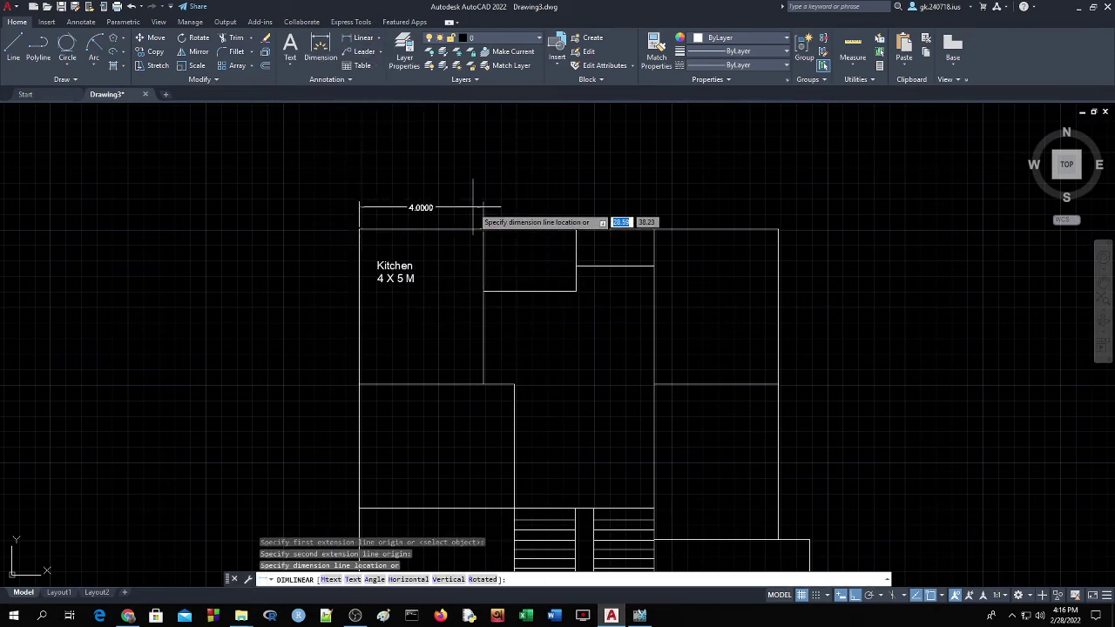
{"action": "left_click", "coordinate": [473, 207]}
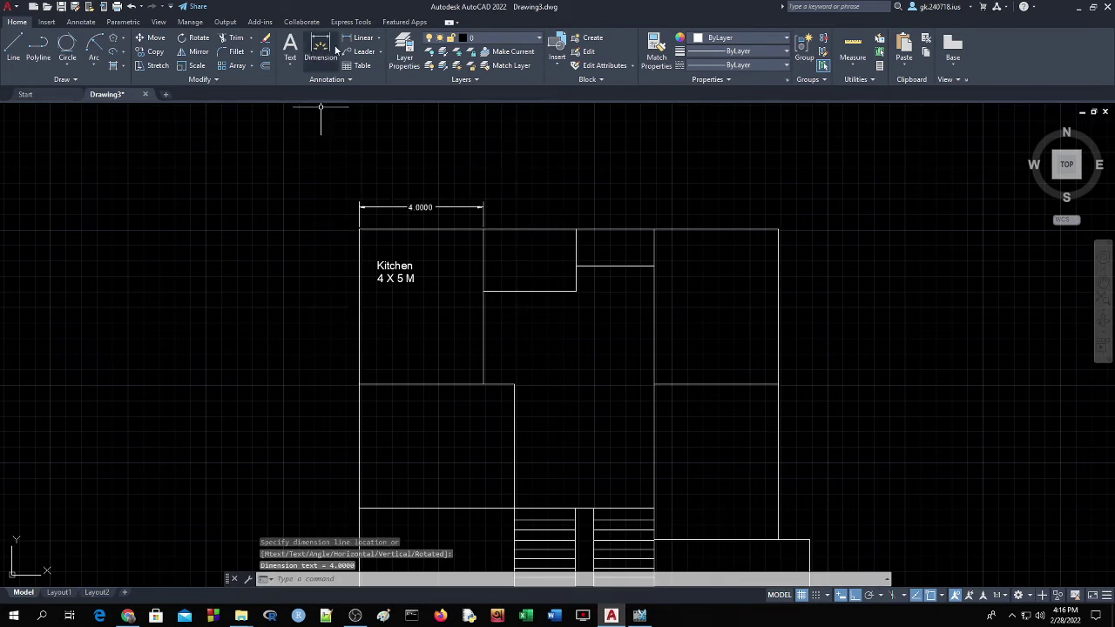
{"action": "left_click", "coordinate": [362, 38]}
{"action": "left_click", "coordinate": [359, 229]}
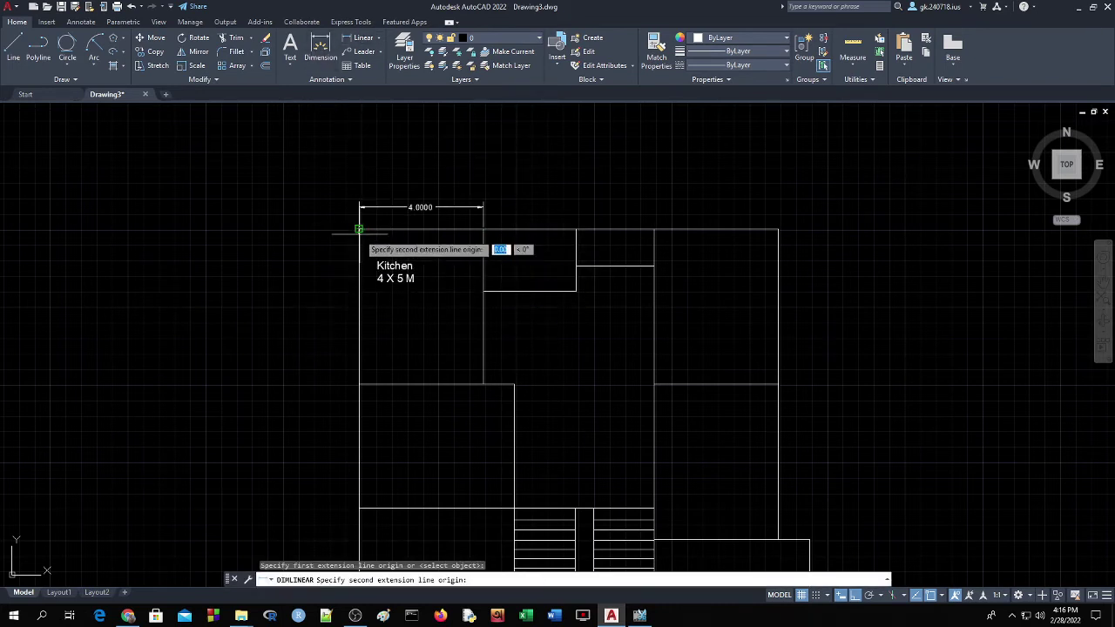
{"action": "left_click", "coordinate": [359, 384]}
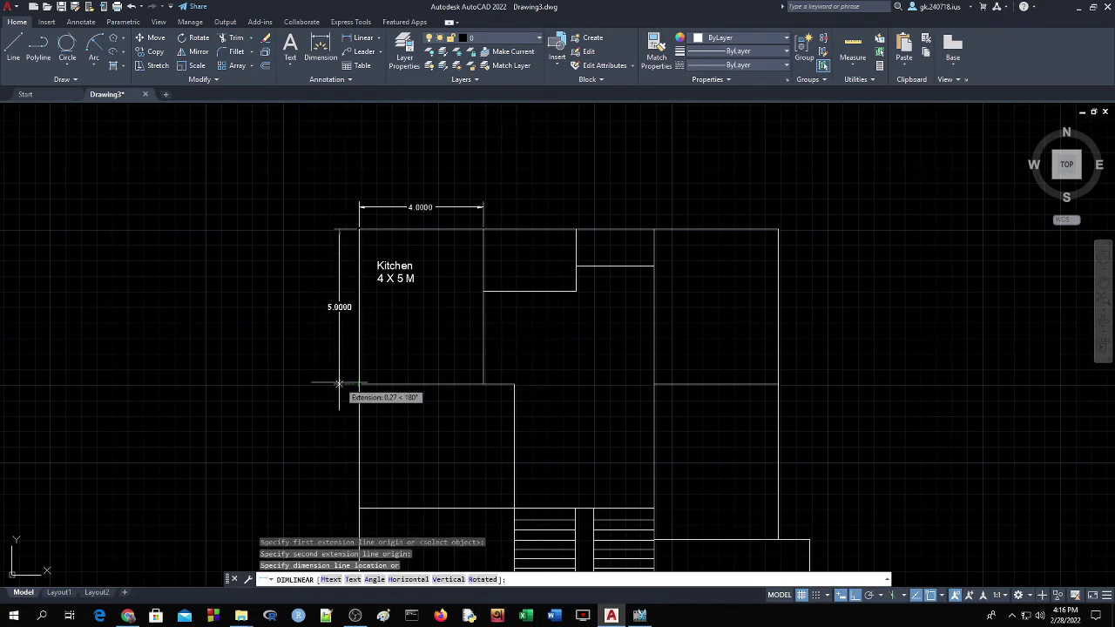
{"action": "left_click", "coordinate": [334, 385]}
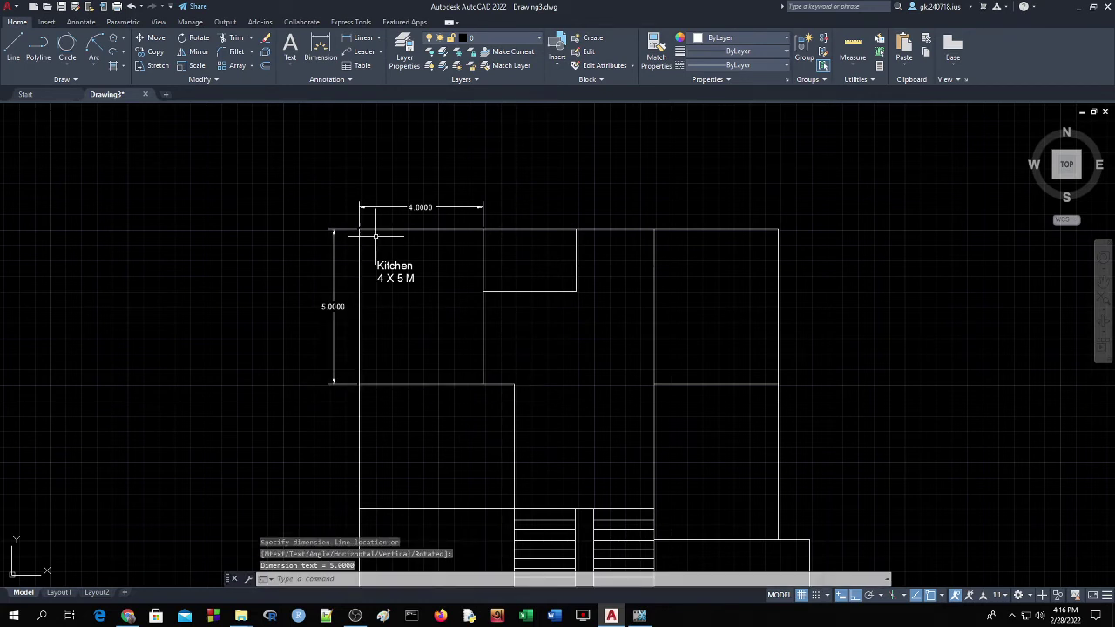
{"action": "left_click", "coordinate": [379, 207]}
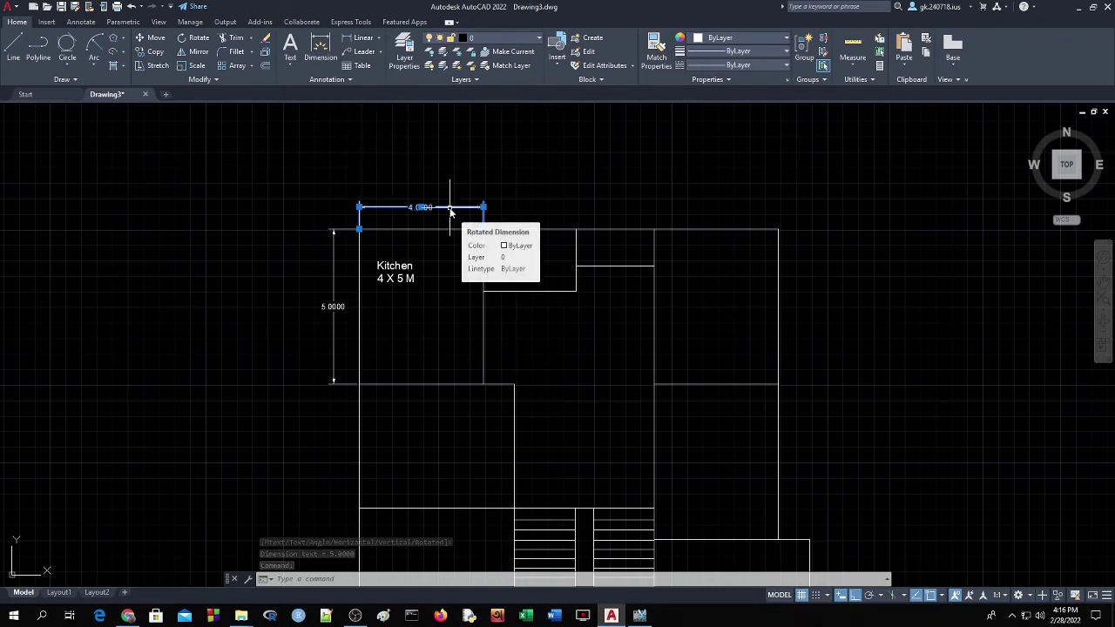
Modify the Standard dimension style, setting the arrow size to 2
{"action": "type", "text": "d"}
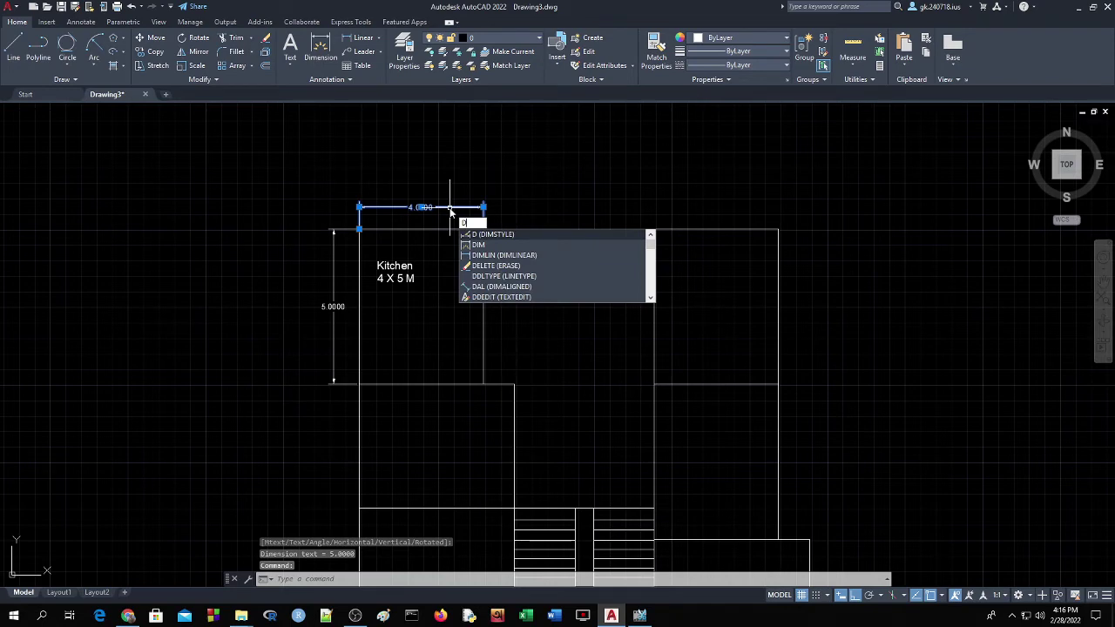
{"action": "key", "text": "Return"}
{"action": "left_click", "coordinate": [678, 282]}
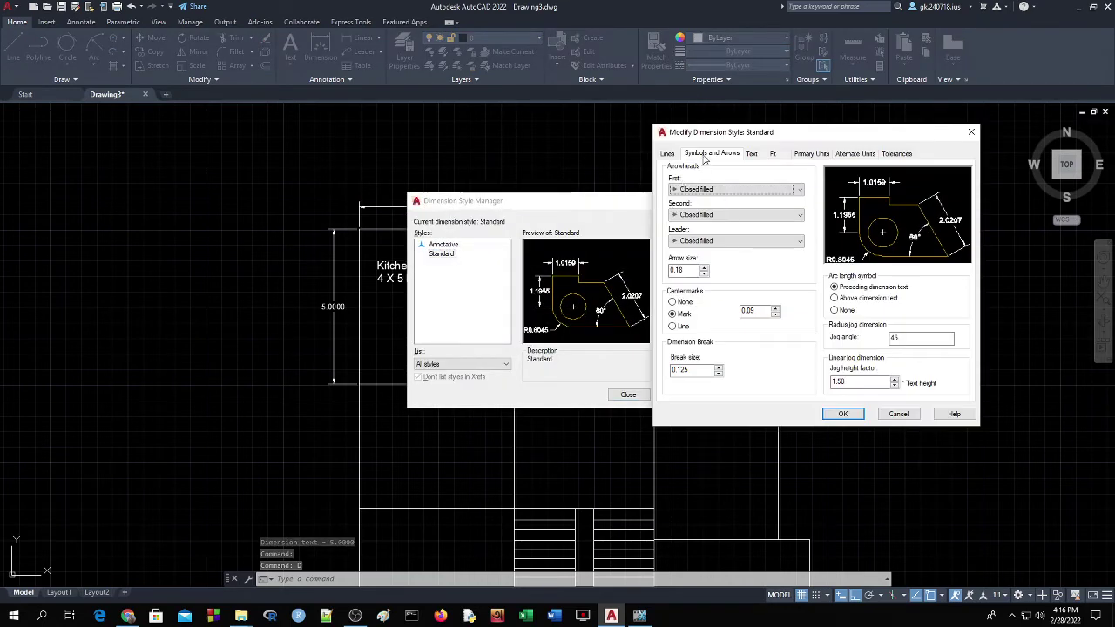
{"action": "left_click", "coordinate": [667, 153]}
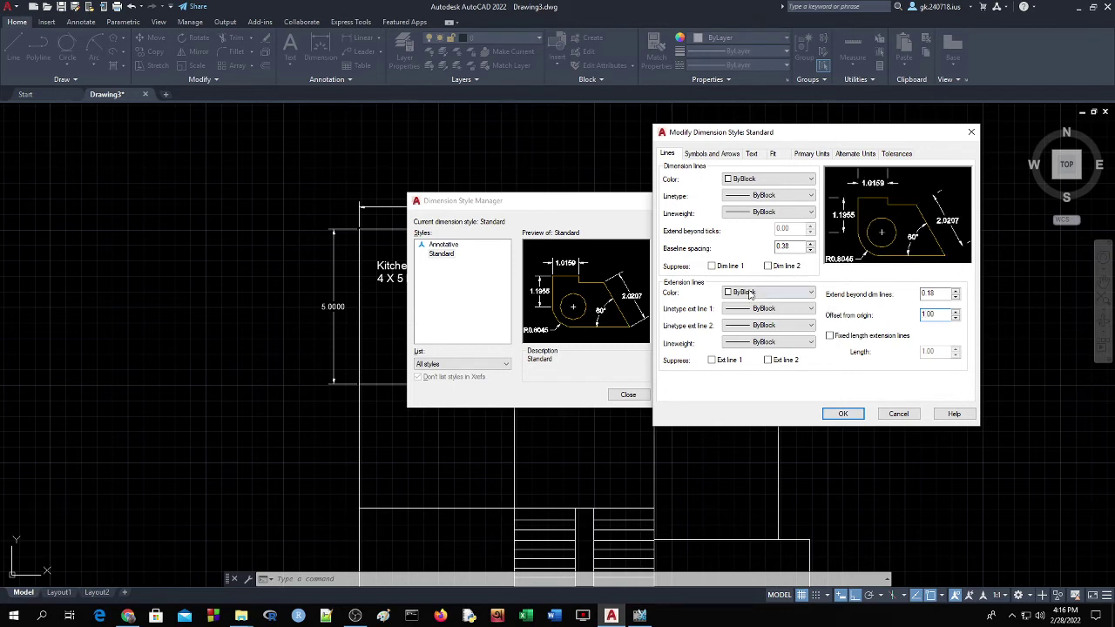
{"action": "left_click", "coordinate": [718, 154]}
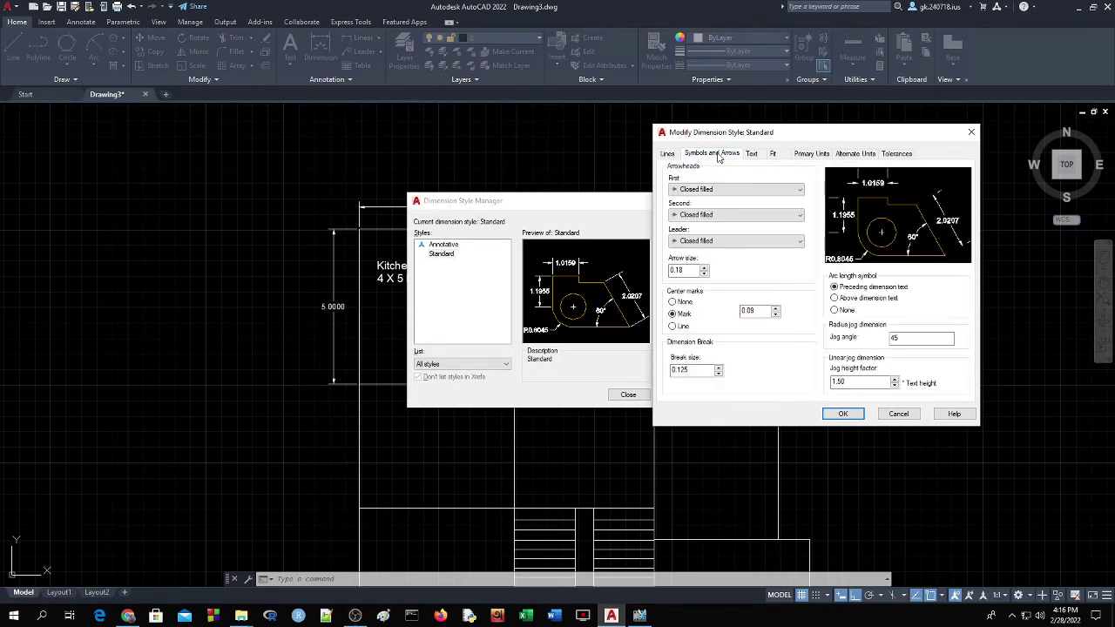
{"action": "double_click", "coordinate": [686, 270]}
{"action": "type", "text": "2"}
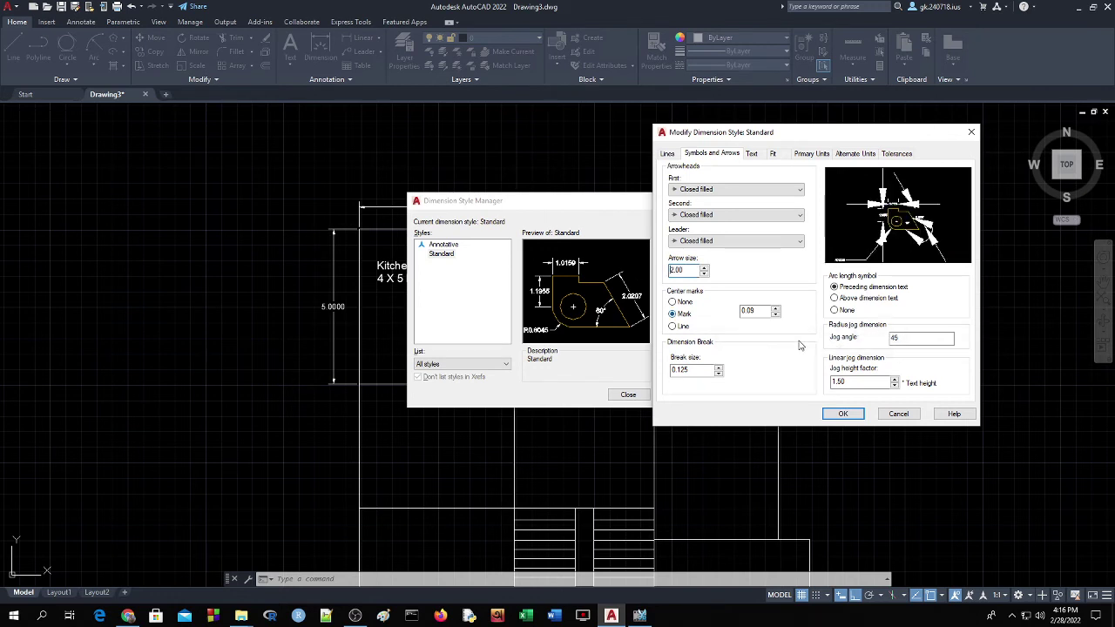
Set text height 2, vertical placement Outside, ISO alignment and offset 1, then apply the style
{"action": "left_click", "coordinate": [757, 154]}
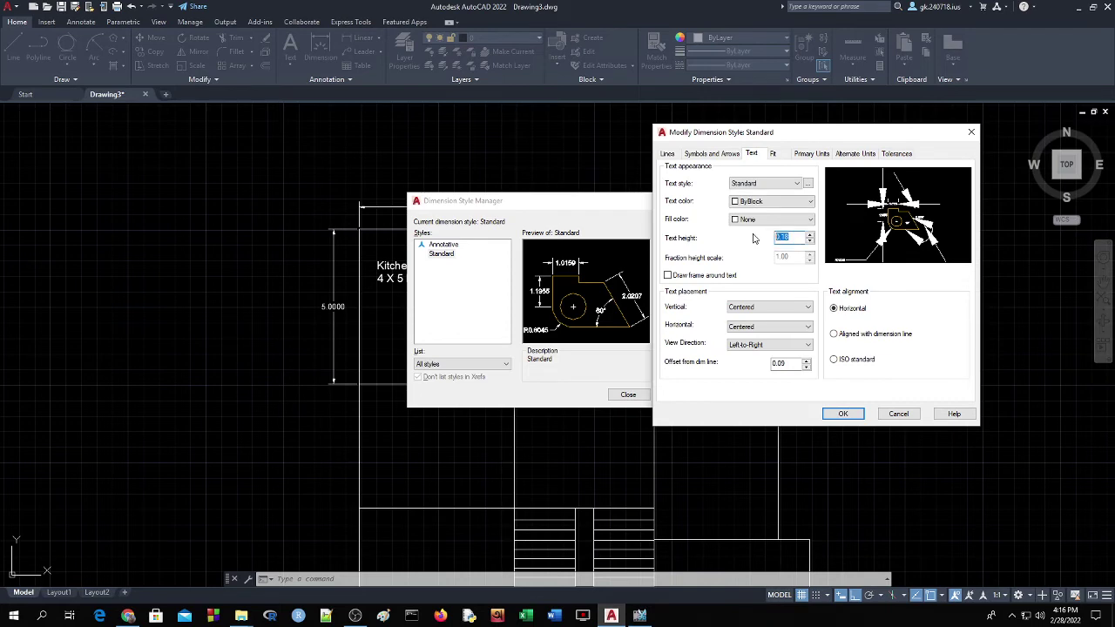
{"action": "left_click", "coordinate": [751, 310]}
{"action": "left_click", "coordinate": [742, 334]}
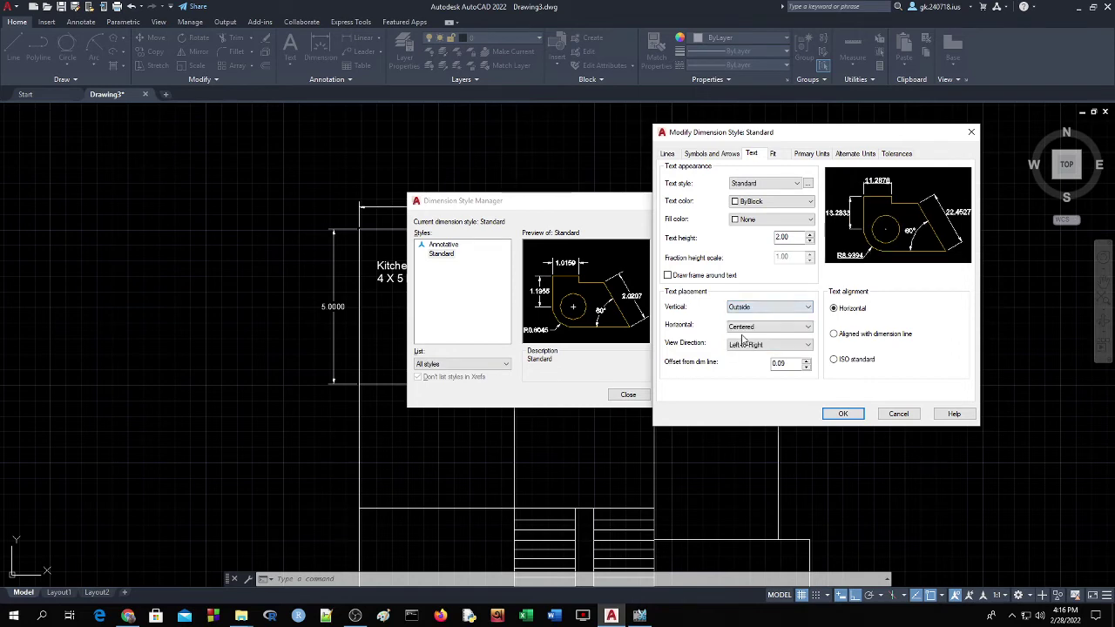
{"action": "left_click", "coordinate": [833, 360]}
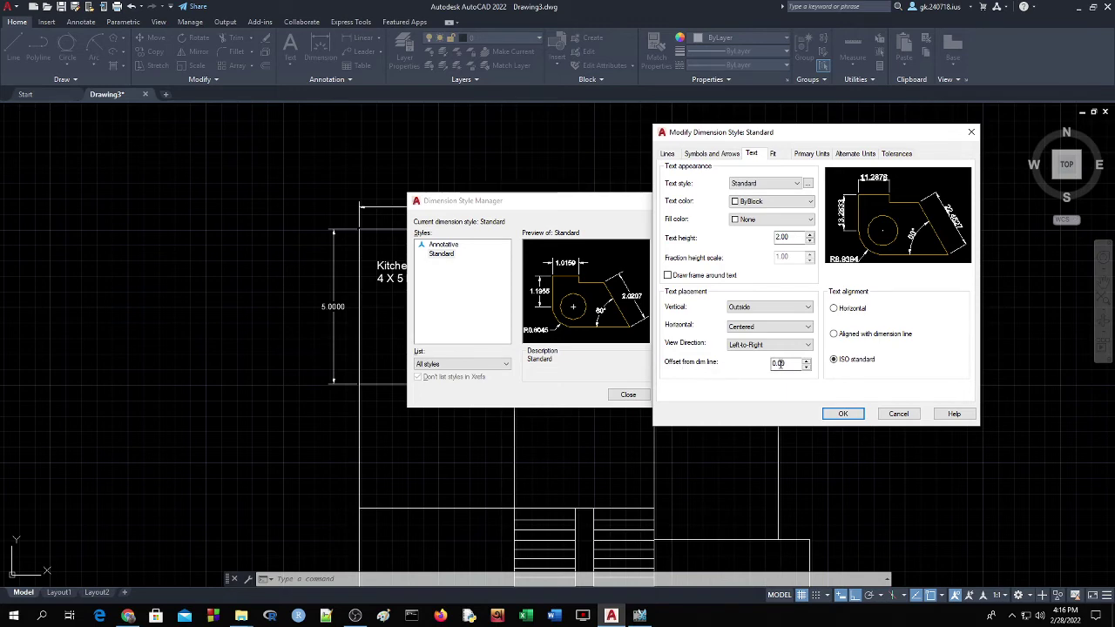
{"action": "type", "text": "1"}
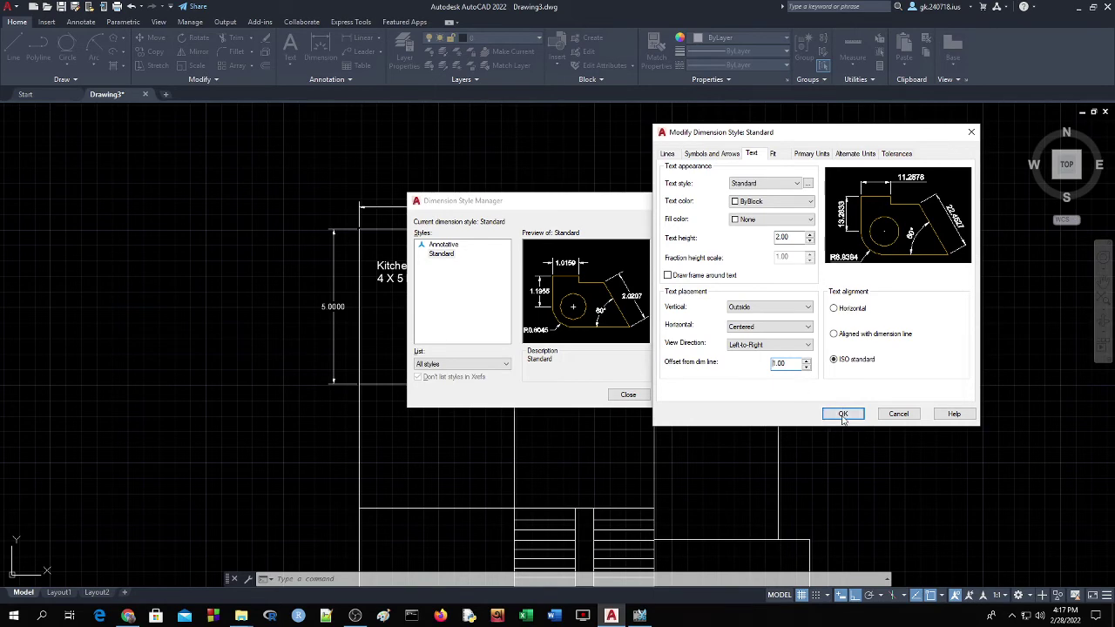
{"action": "left_click", "coordinate": [810, 155]}
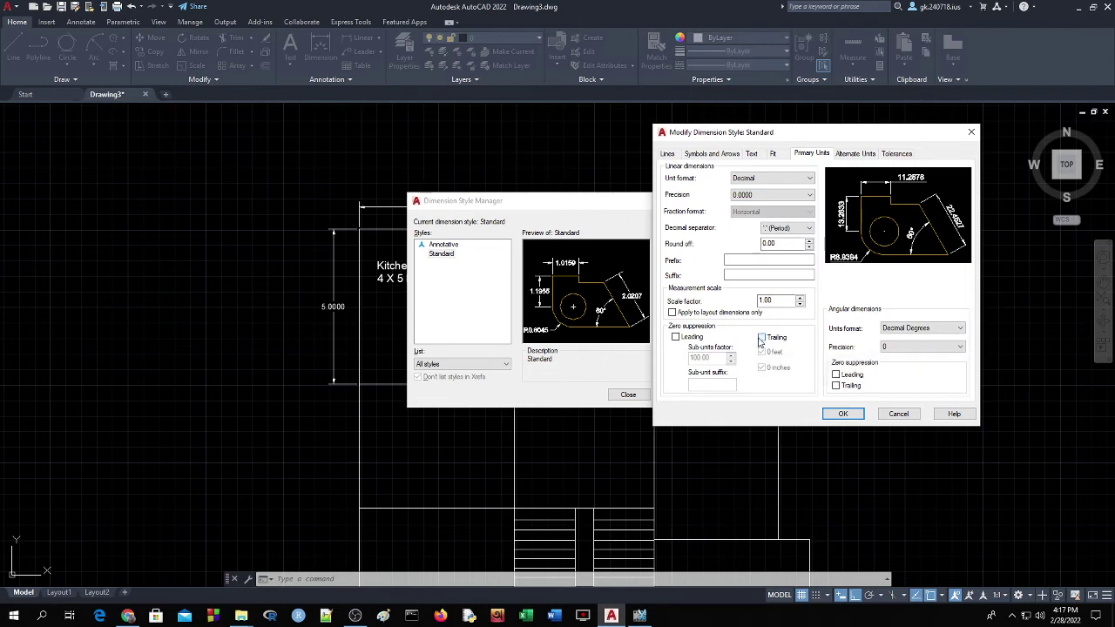
{"action": "left_click", "coordinate": [842, 415]}
{"action": "left_click", "coordinate": [629, 394]}
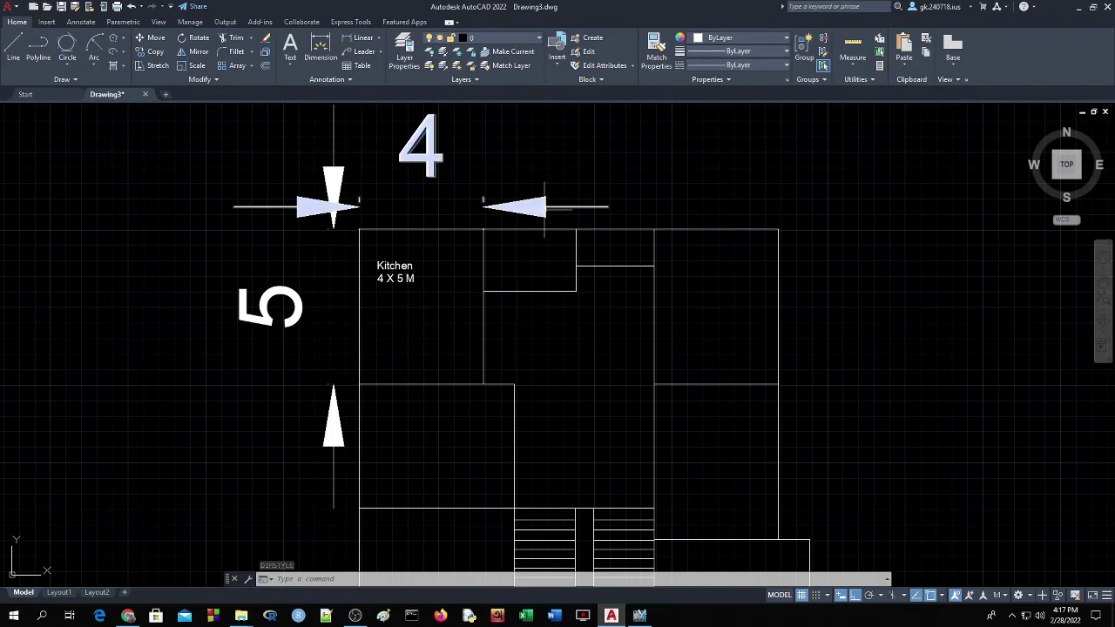
Undo the last dimension style change and select the 4.0000 dimension
{"action": "key", "text": "ctrl+z"}
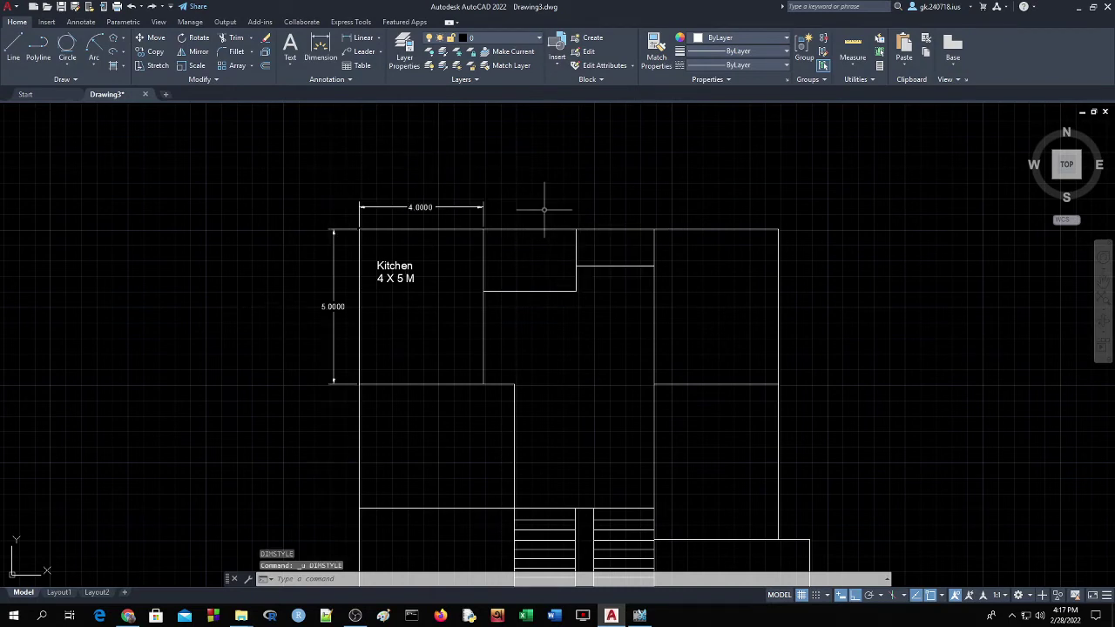
{"action": "left_click", "coordinate": [458, 206]}
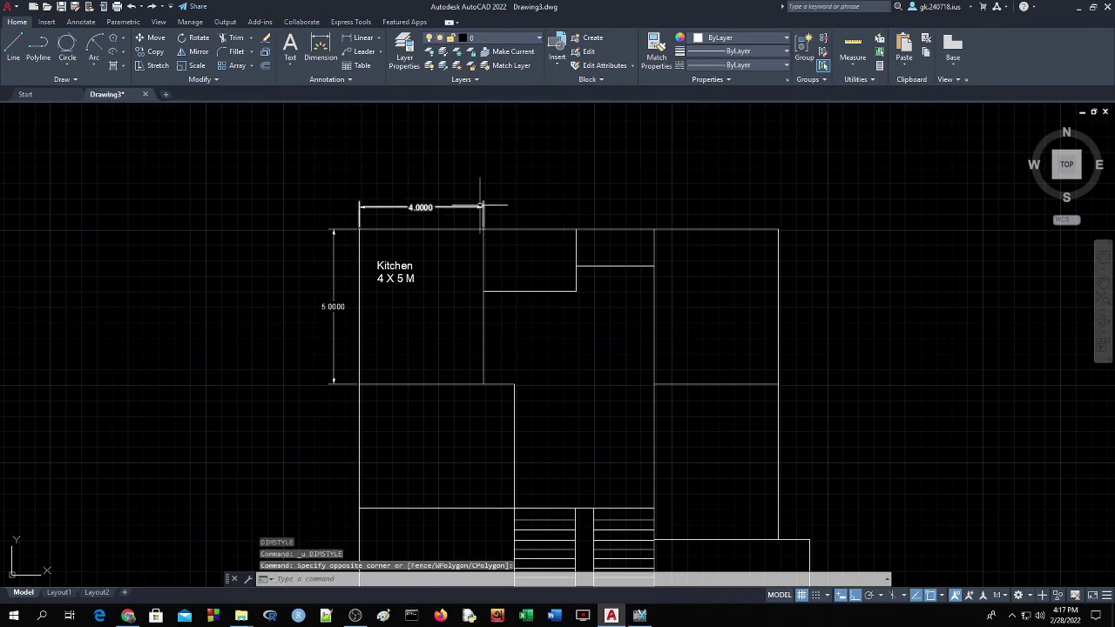
{"action": "left_click", "coordinate": [463, 206]}
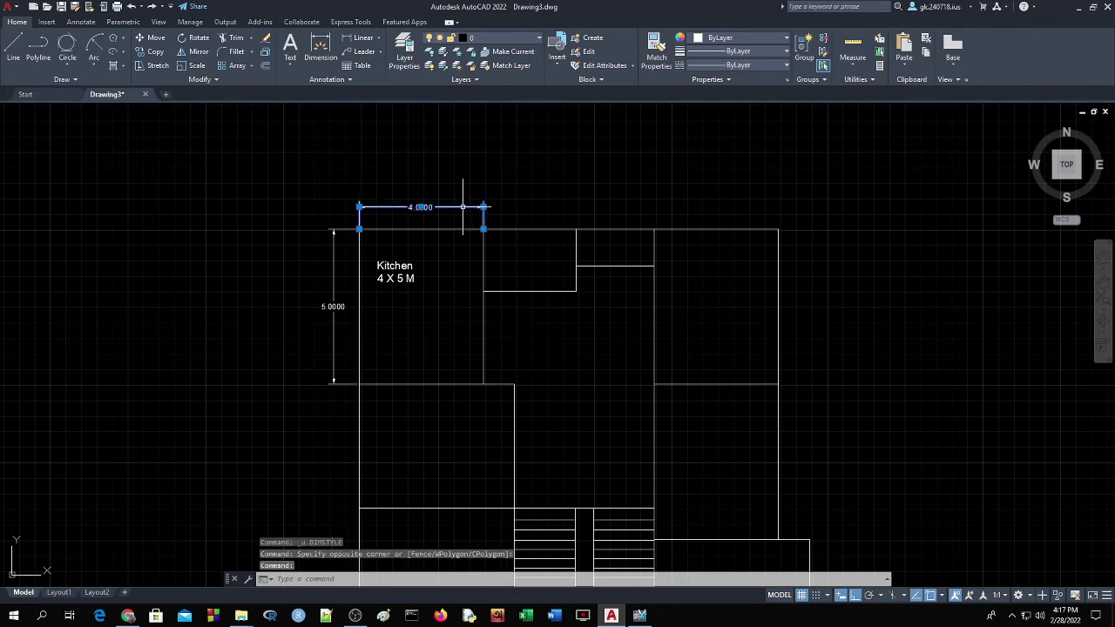
Modify the Standard dimension style: text offset 0.10, vertical text placement Outside
{"action": "type", "text": "D"}
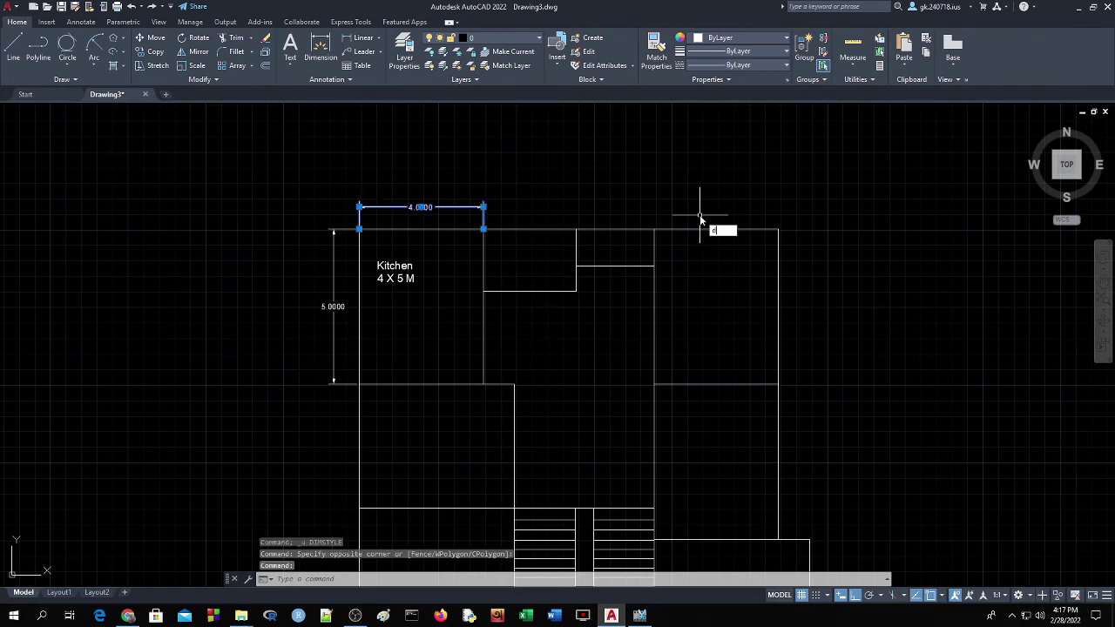
{"action": "key", "text": "Return"}
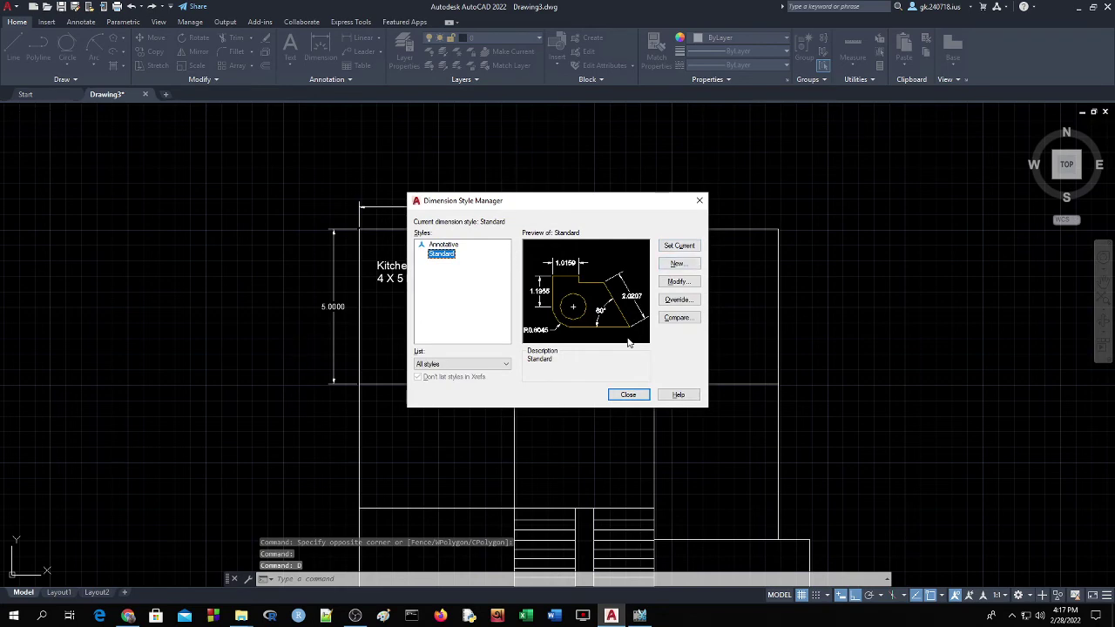
{"action": "left_click", "coordinate": [680, 283]}
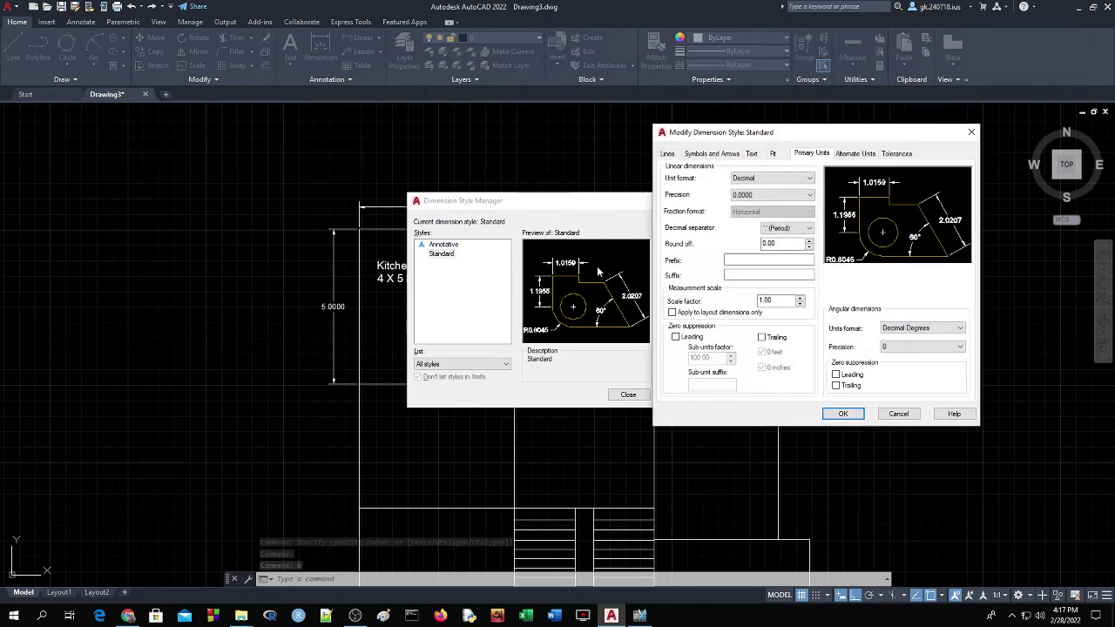
{"action": "left_click", "coordinate": [668, 153]}
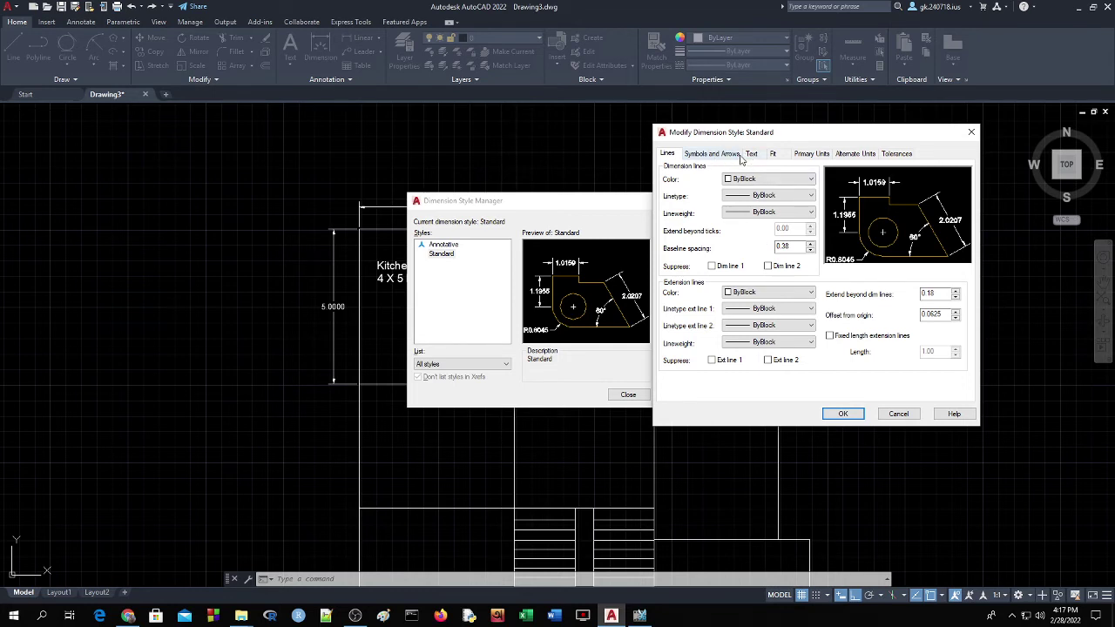
{"action": "left_click", "coordinate": [740, 154]}
{"action": "left_click", "coordinate": [752, 154]}
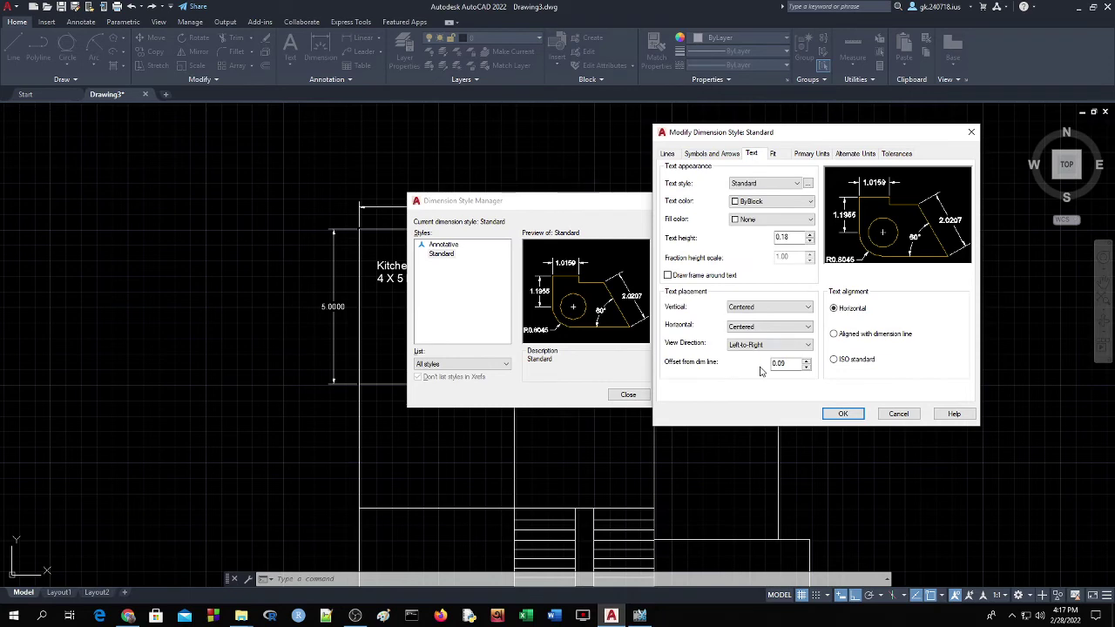
{"action": "left_click_drag", "start_coordinate": [786, 364], "coordinate": [767, 365]}
{"action": "type", "text": "0"}
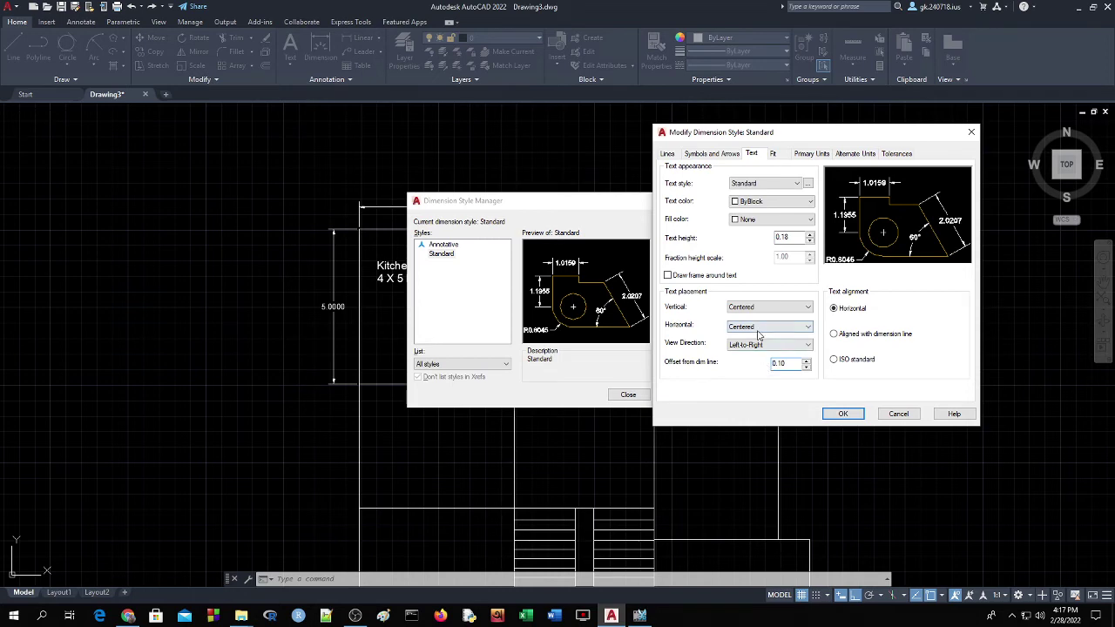
{"action": "left_click", "coordinate": [758, 307]}
{"action": "left_click", "coordinate": [747, 334]}
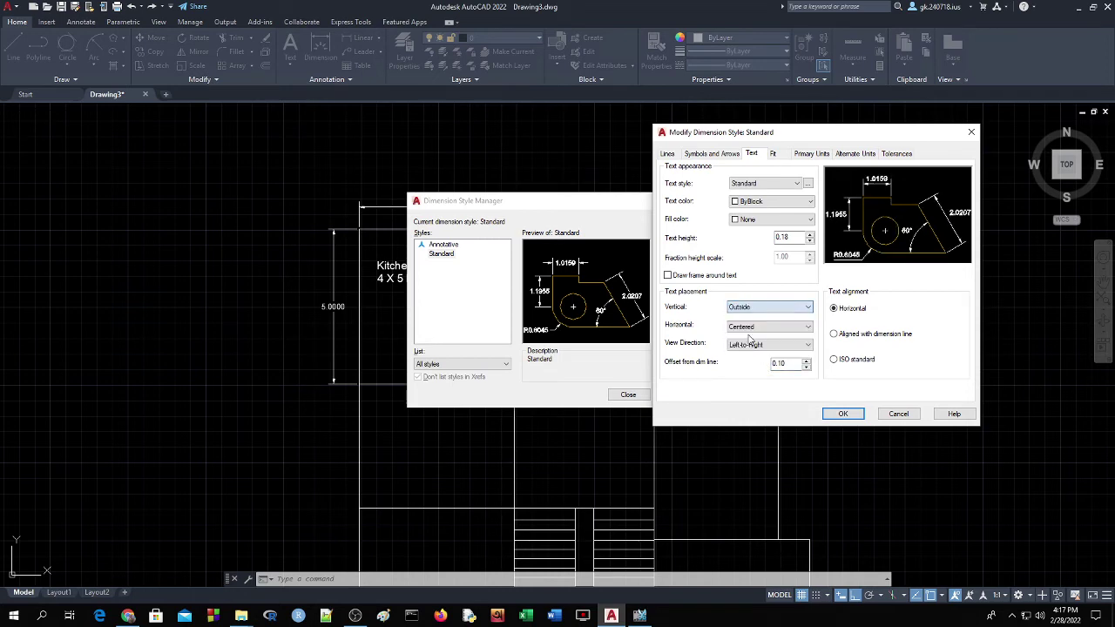
Check the Primary Units settings and apply the Standard style changes
{"action": "left_click", "coordinate": [811, 154]}
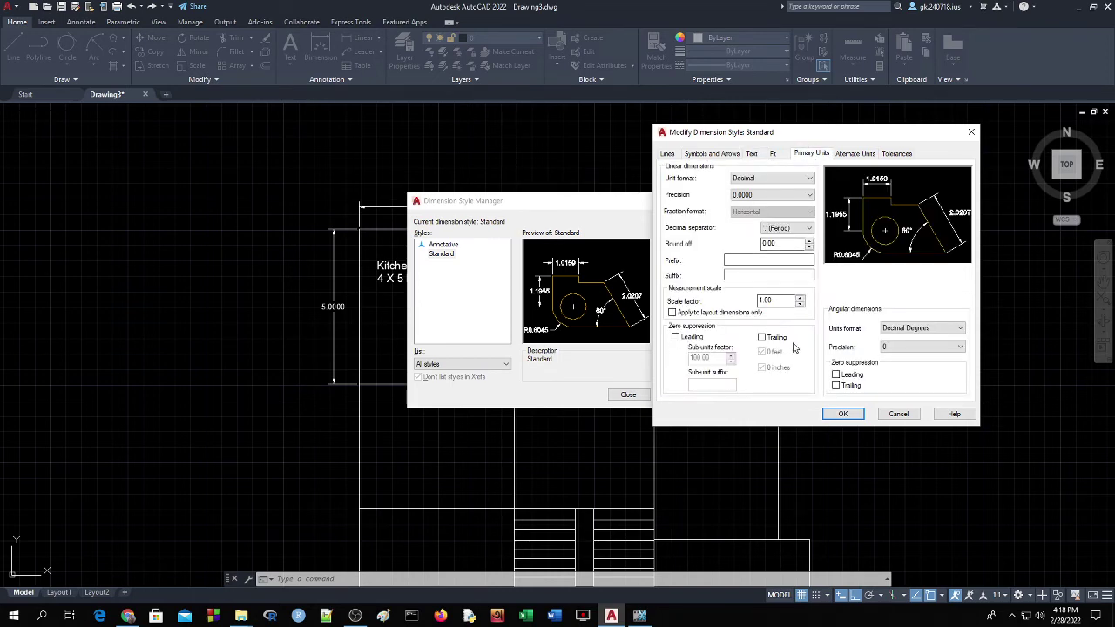
{"action": "left_click", "coordinate": [844, 415]}
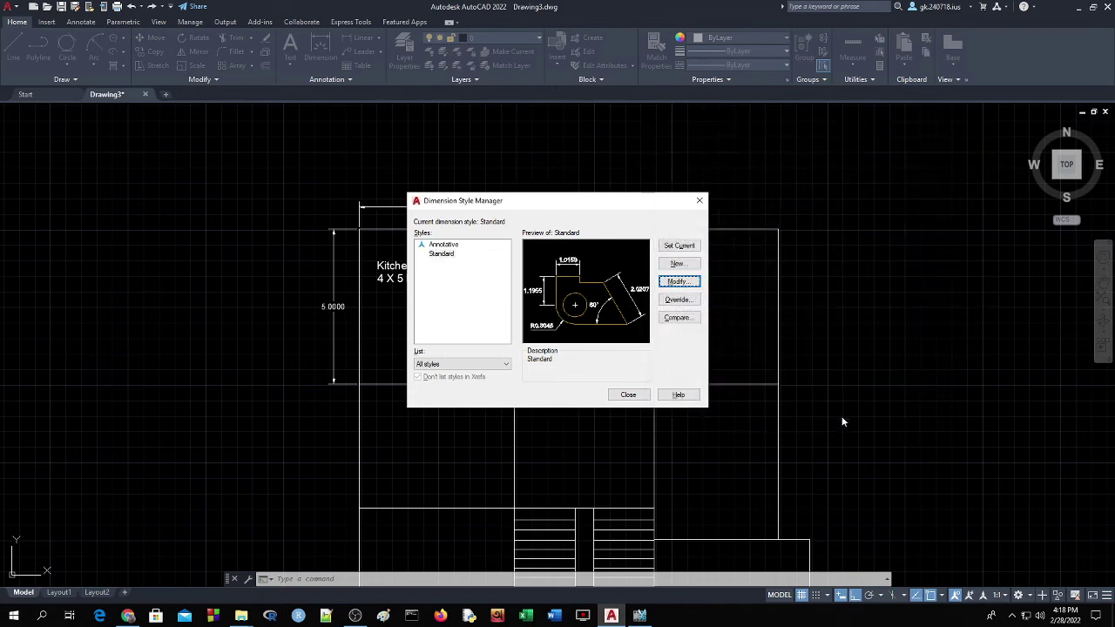
{"action": "left_click", "coordinate": [641, 399]}
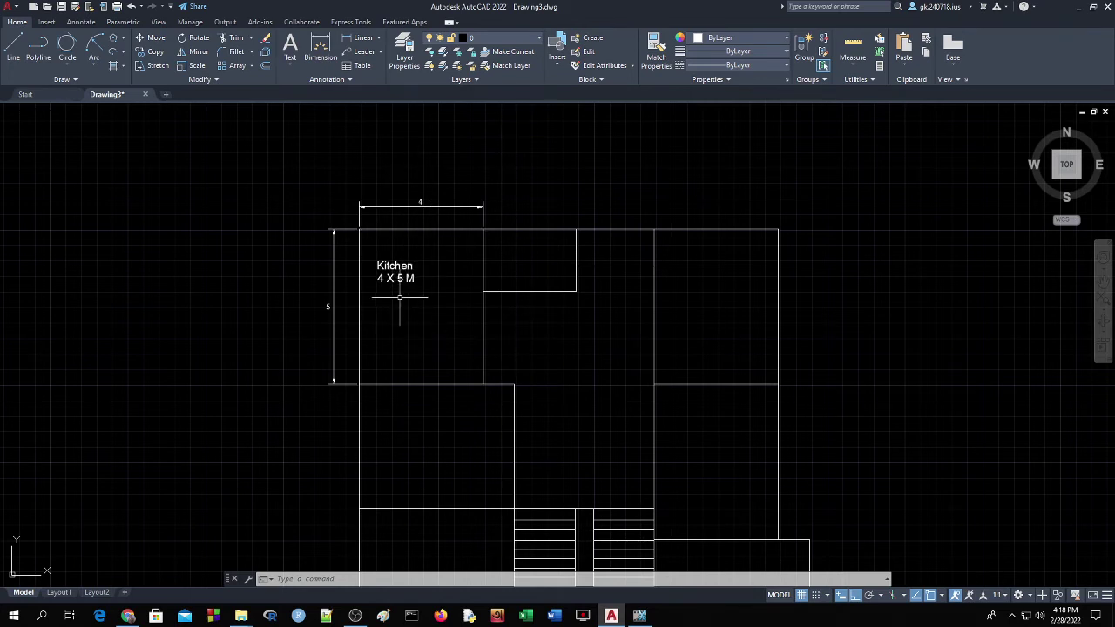
Pan the floor plan up and left, abandoning the unfinished multiline text label
{"action": "left_click", "coordinate": [296, 49]}
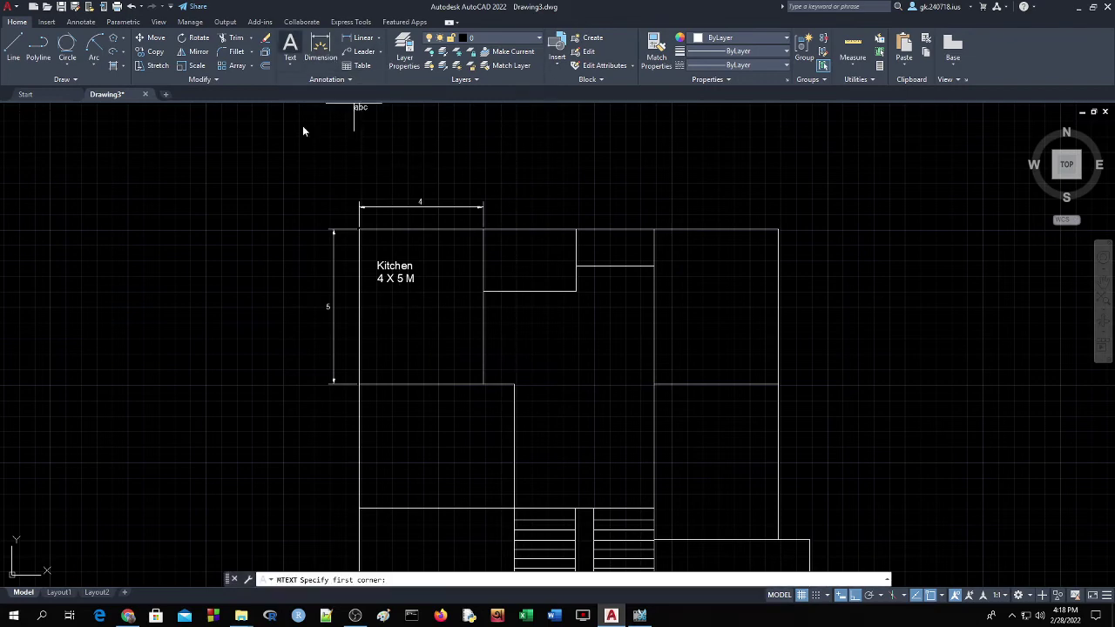
{"action": "scroll", "coordinate": [428, 415], "scroll_direction": "down", "scroll_amount": 2}
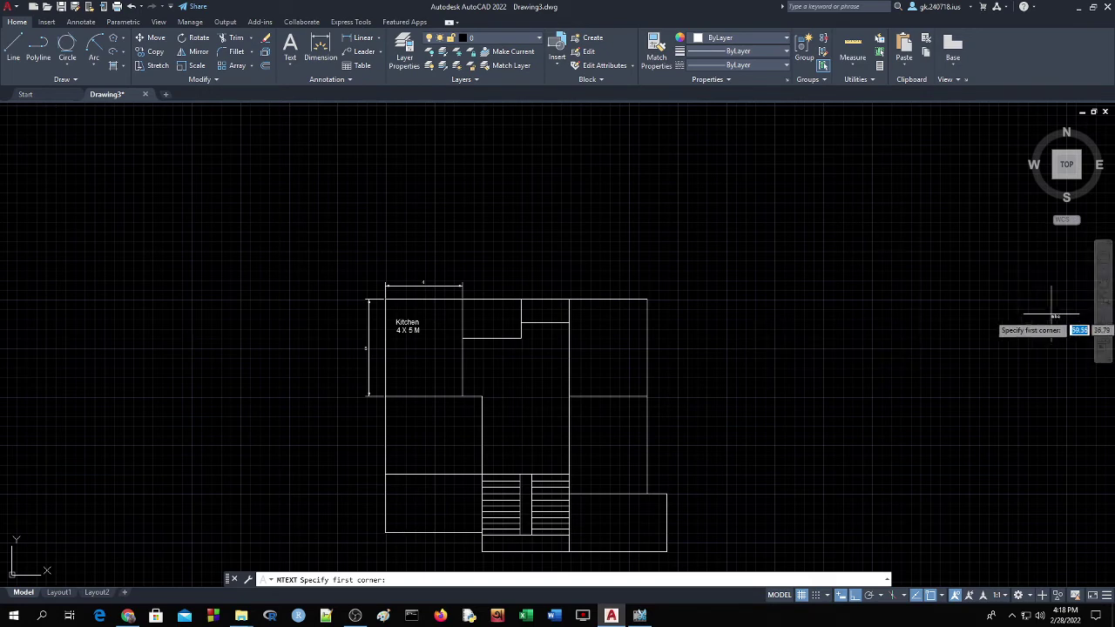
{"action": "left_click", "coordinate": [1103, 281]}
{"action": "mouse_move", "coordinate": [805, 408]}
{"action": "left_mouse_down"}
{"action": "mouse_move", "coordinate": [752, 323]}
{"action": "mouse_move", "coordinate": [752, 299]}
{"action": "mouse_move", "coordinate": [757, 318]}
{"action": "mouse_move", "coordinate": [667, 316]}
{"action": "mouse_move", "coordinate": [682, 309]}
{"action": "left_mouse_up"}
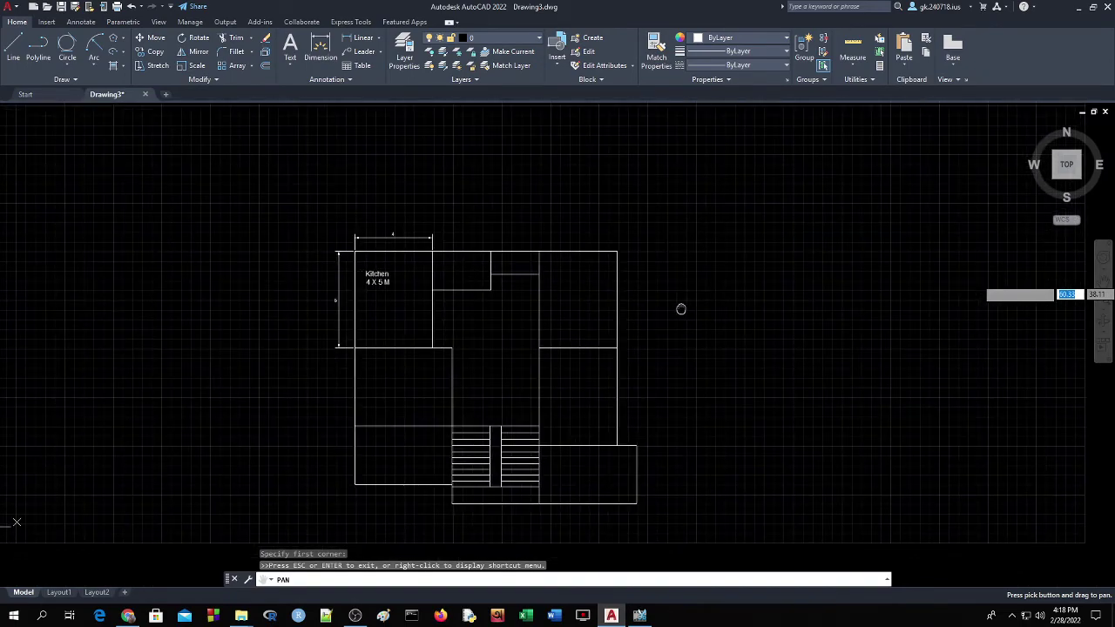
{"action": "right_click", "coordinate": [822, 303]}
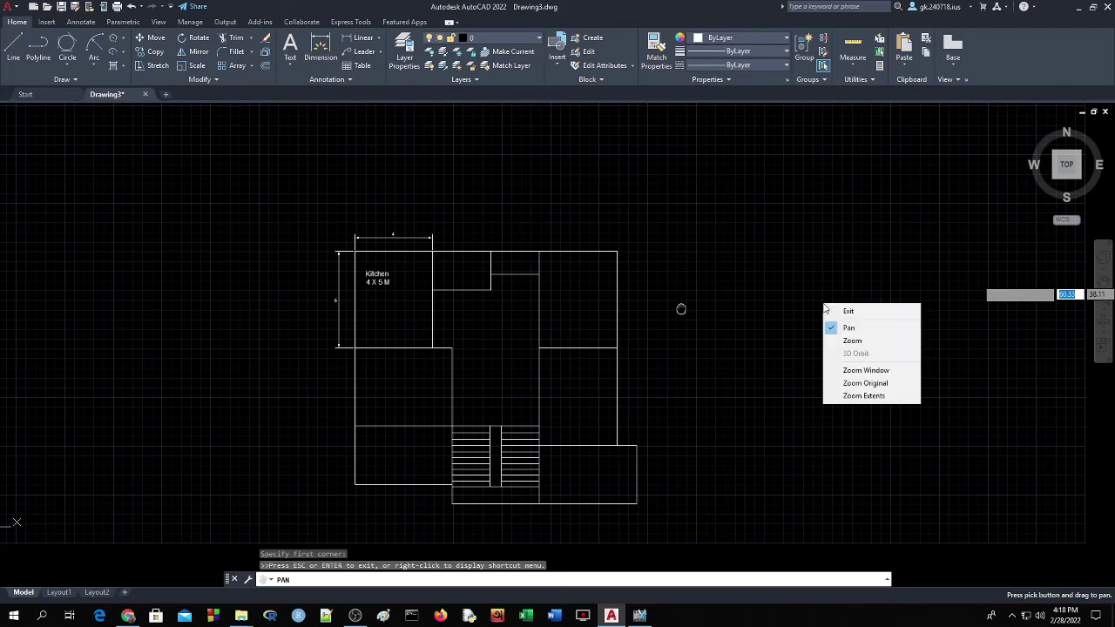
{"action": "left_click", "coordinate": [838, 308]}
{"action": "key", "text": "Return"}
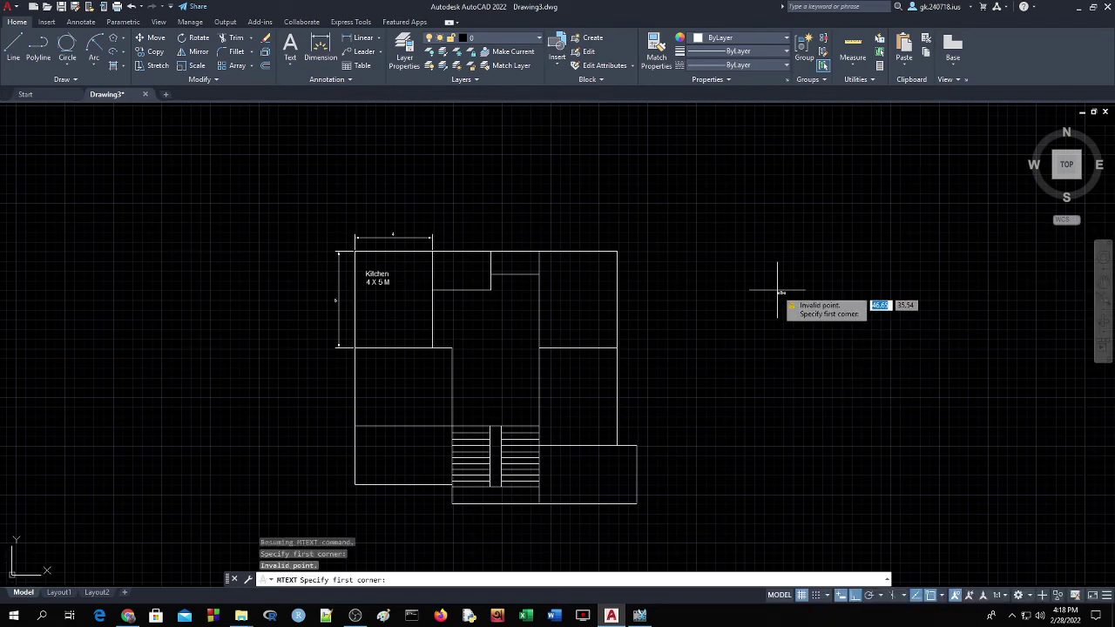
{"action": "left_click", "coordinate": [778, 292]}
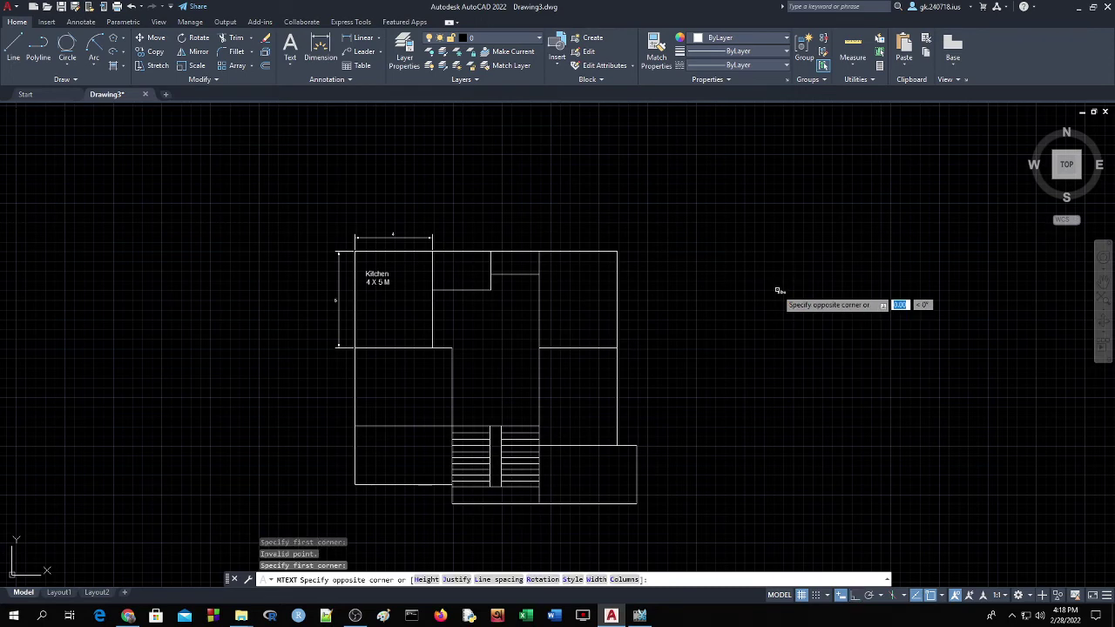
{"action": "key", "text": "Return"}
{"action": "key", "text": "Escape"}
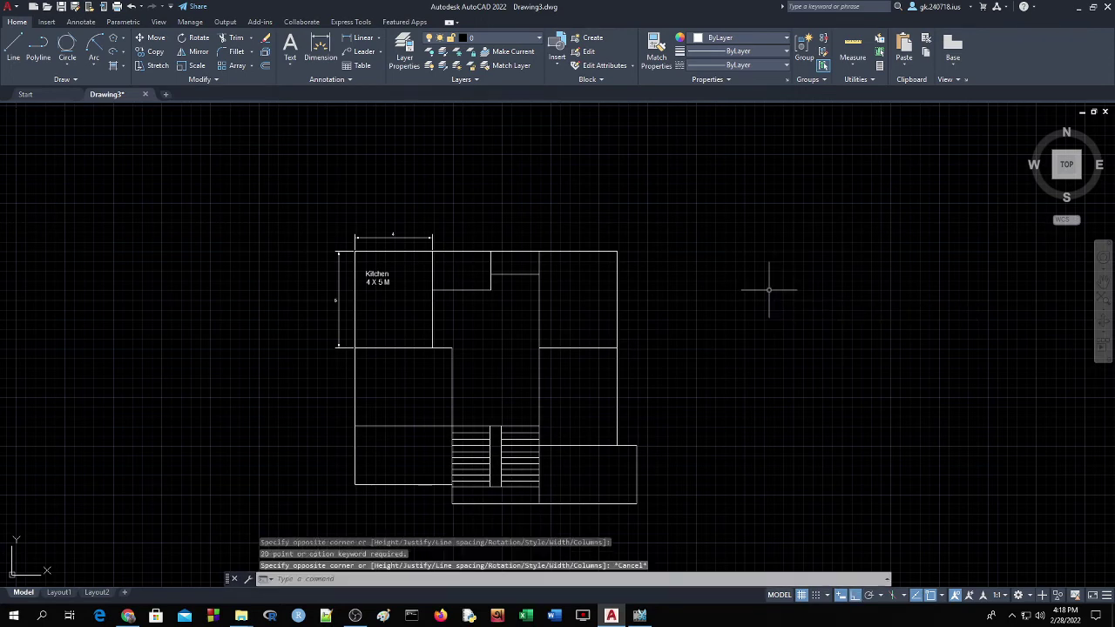
Set the 2D model space background to White in Options, then turn the grid off
{"action": "right_click", "coordinate": [757, 294]}
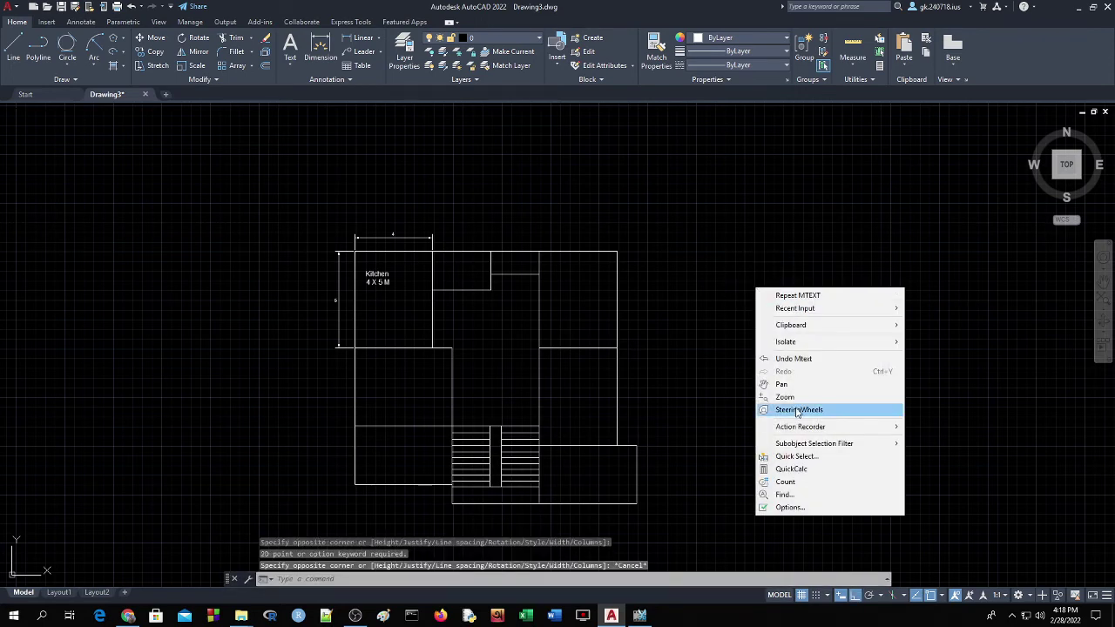
{"action": "left_click", "coordinate": [784, 507]}
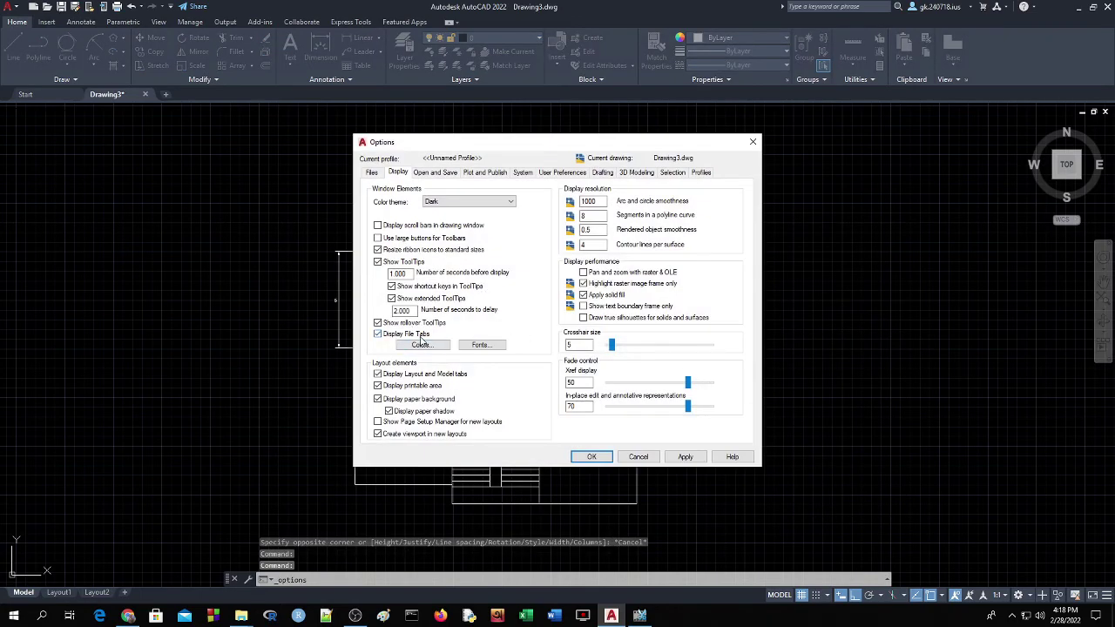
{"action": "left_click", "coordinate": [422, 344]}
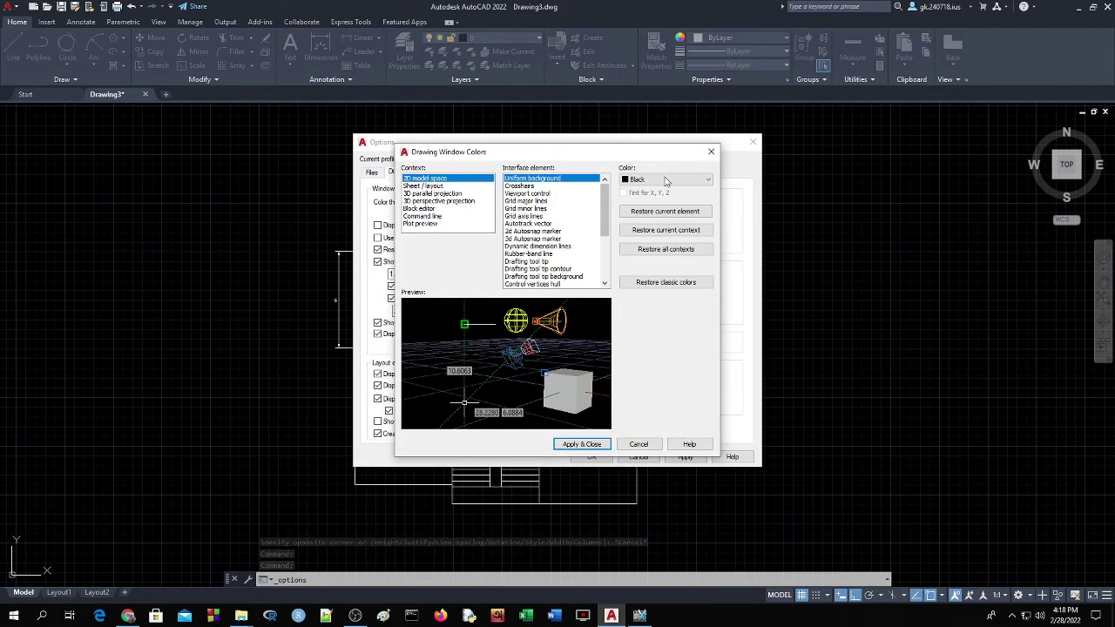
{"action": "left_click", "coordinate": [665, 181]}
{"action": "left_click", "coordinate": [641, 253]}
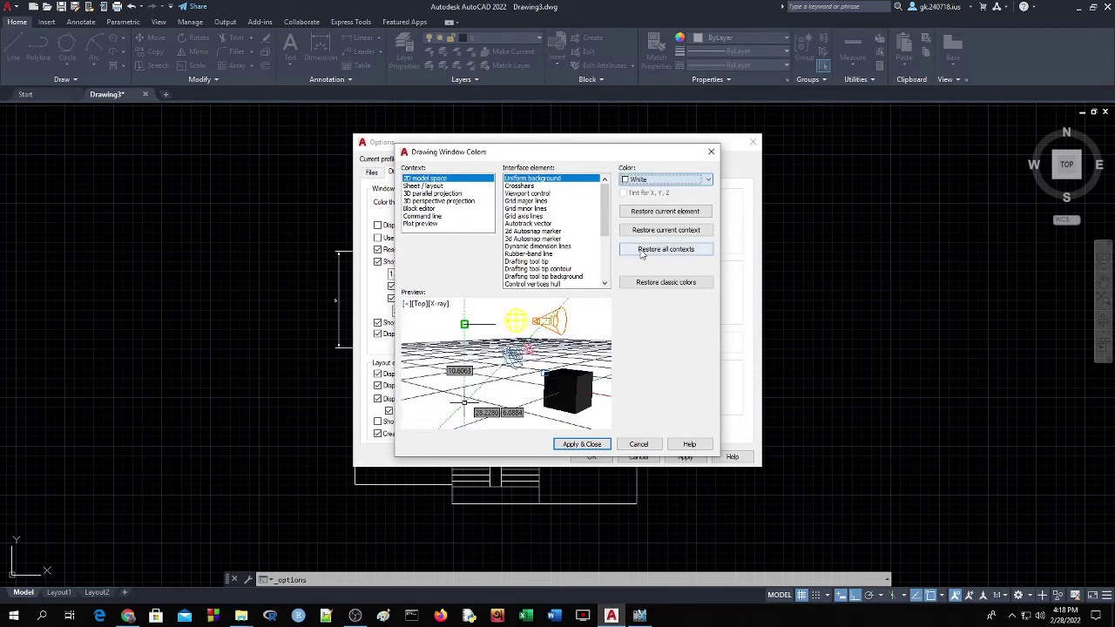
{"action": "left_click", "coordinate": [603, 445]}
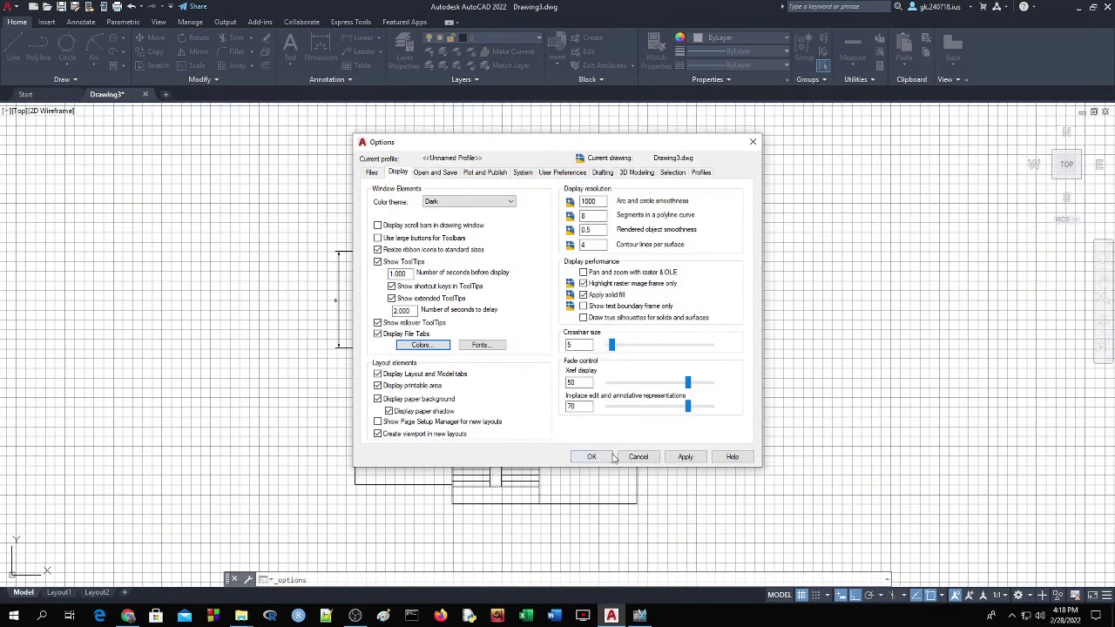
{"action": "left_click", "coordinate": [594, 457]}
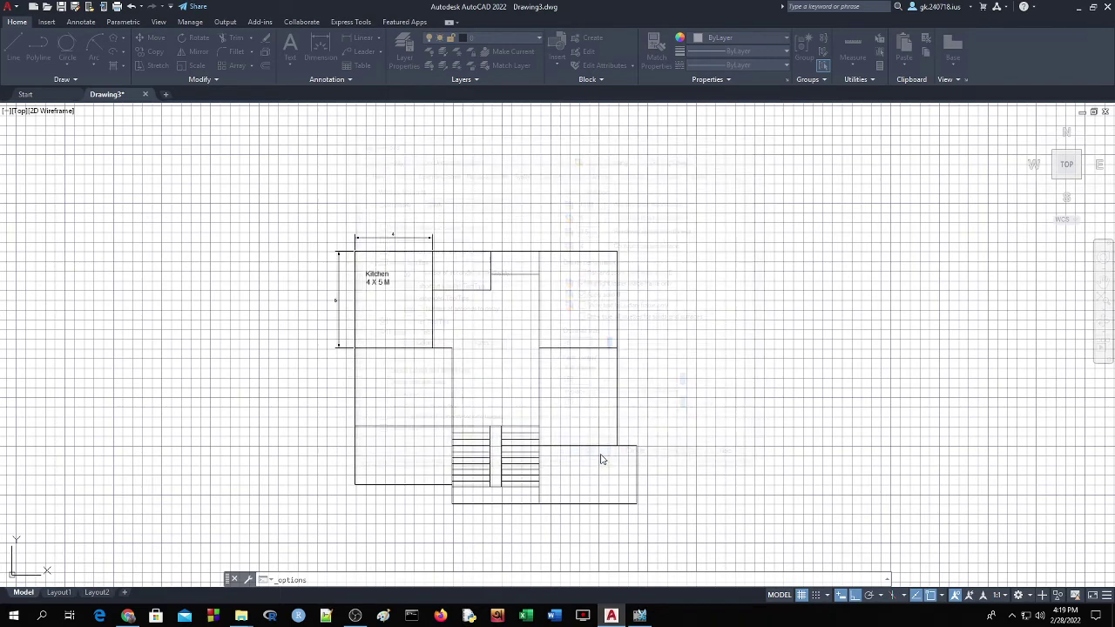
{"action": "left_click", "coordinate": [801, 596]}
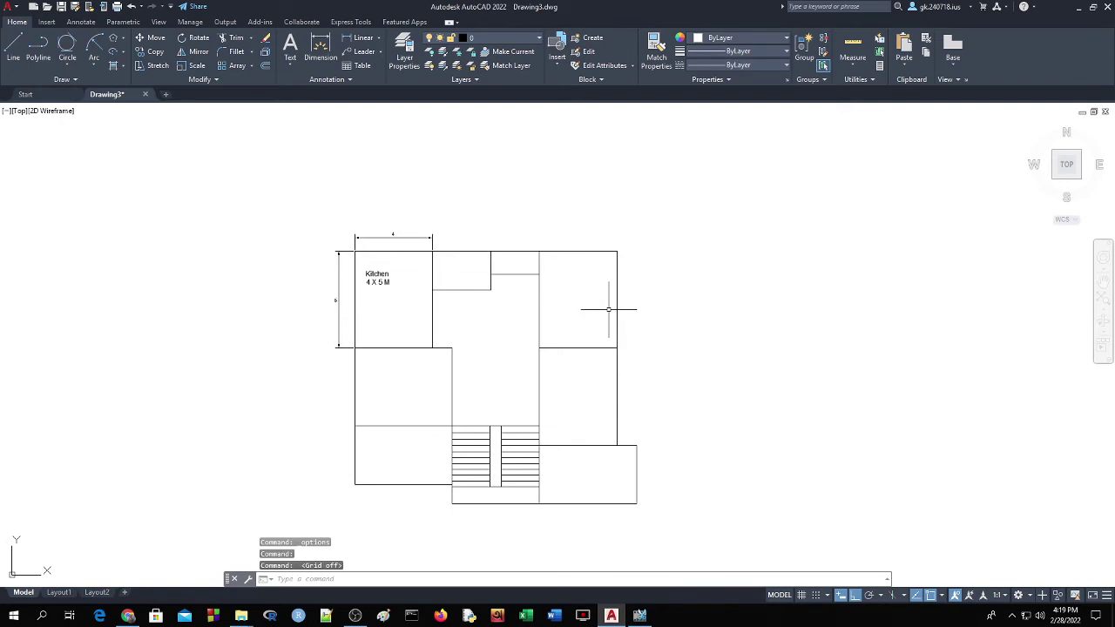
{"action": "left_click", "coordinate": [289, 46]}
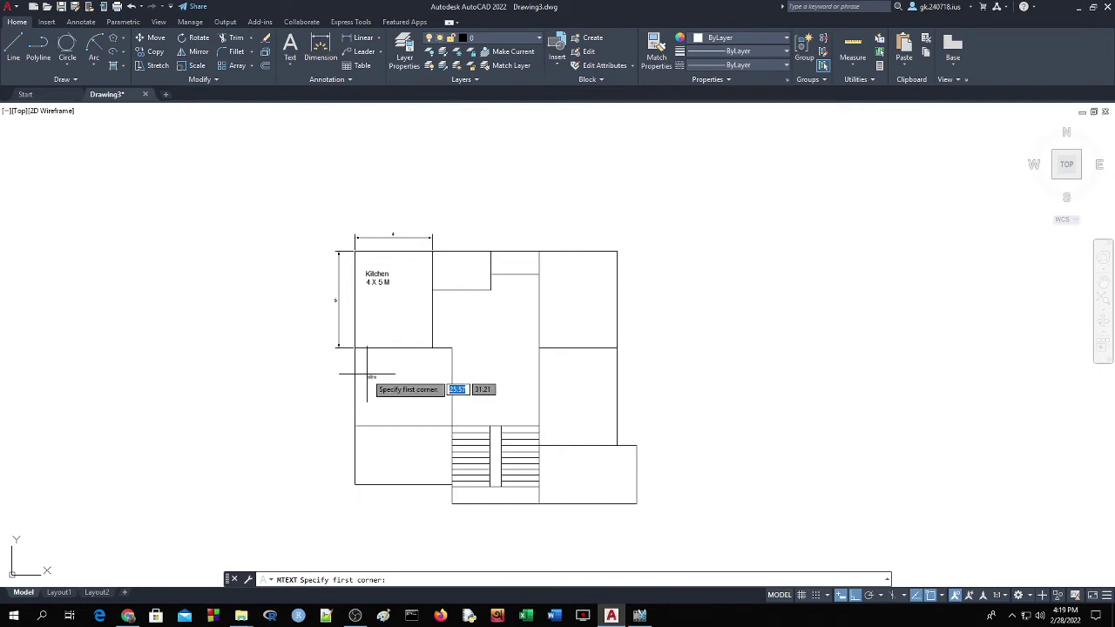
Draw a text box below the Kitchen and enter 'Bed room' with '5 X 4 M' beneath
{"action": "left_click", "coordinate": [367, 374]}
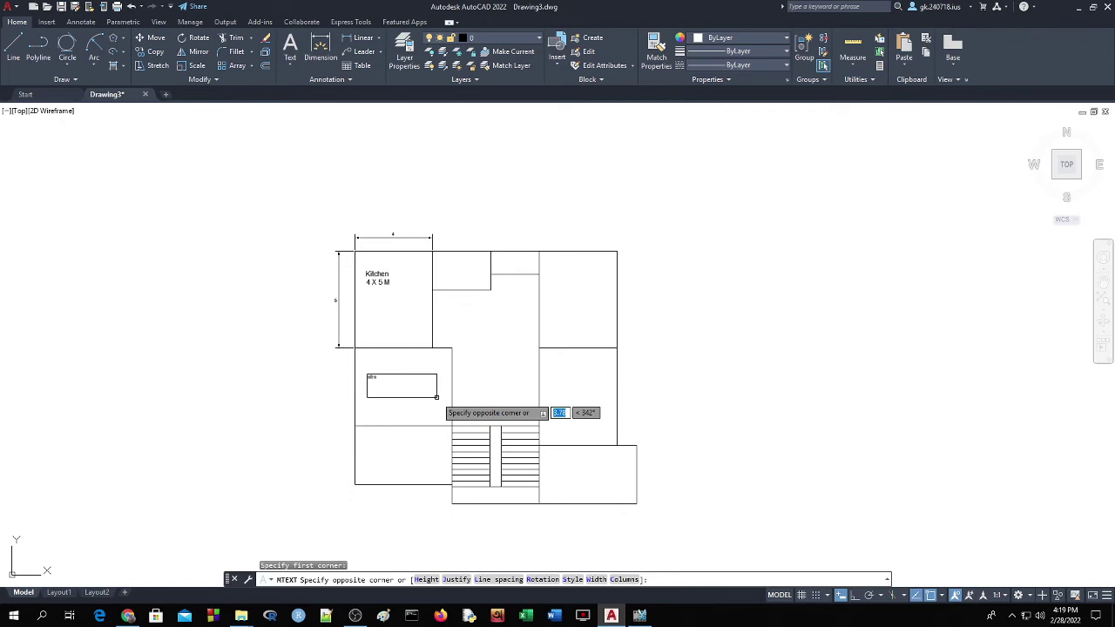
{"action": "left_click", "coordinate": [438, 390]}
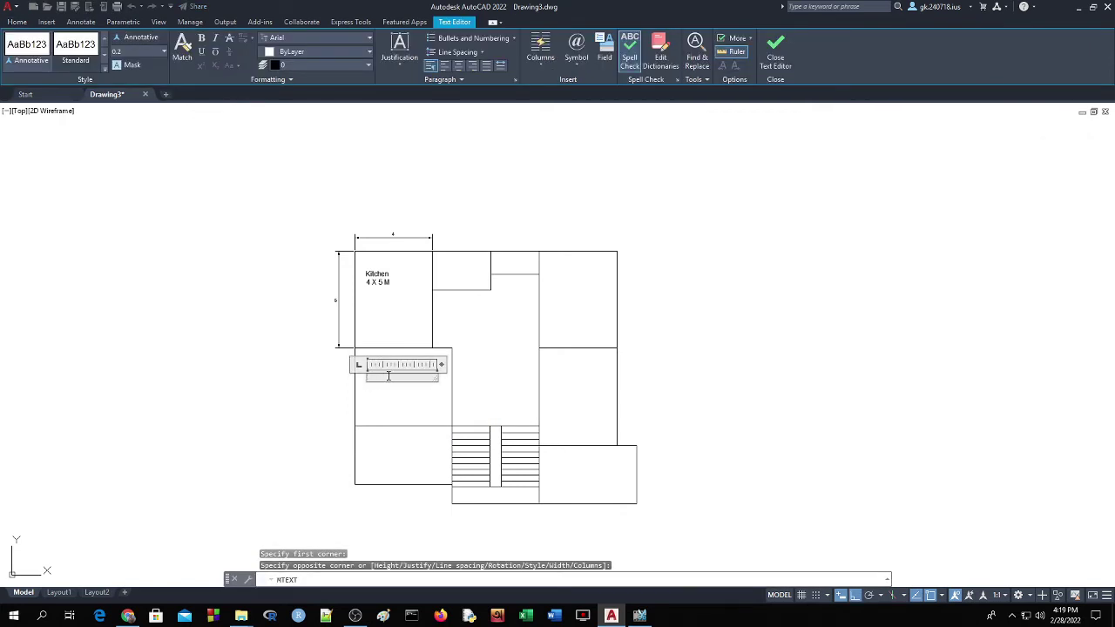
{"action": "type", "text": "Bed"}
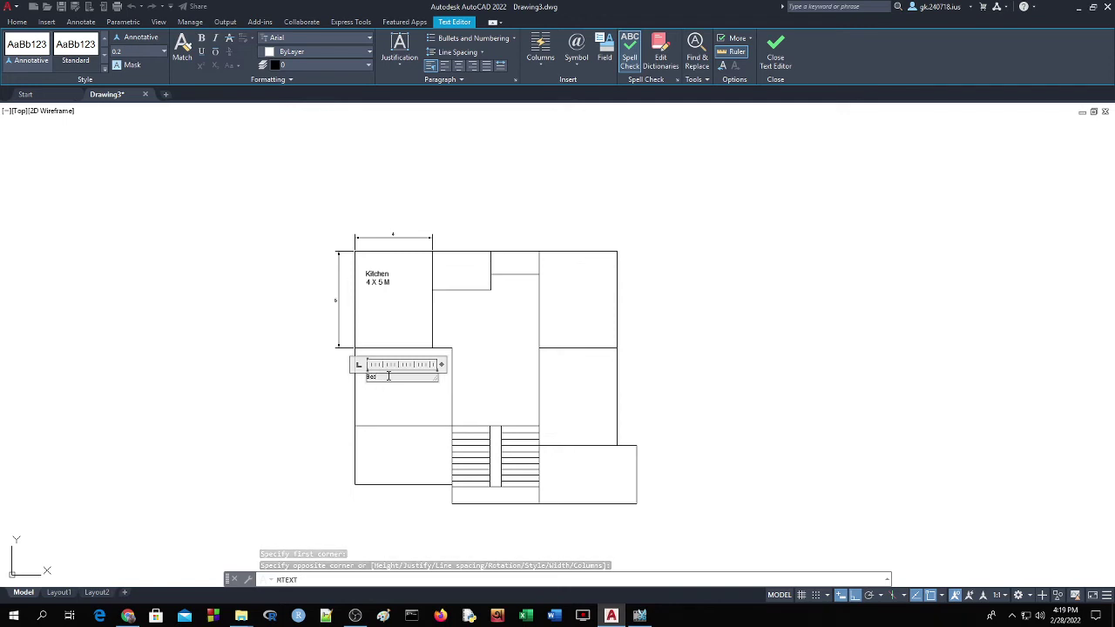
{"action": "type", "text": " room"}
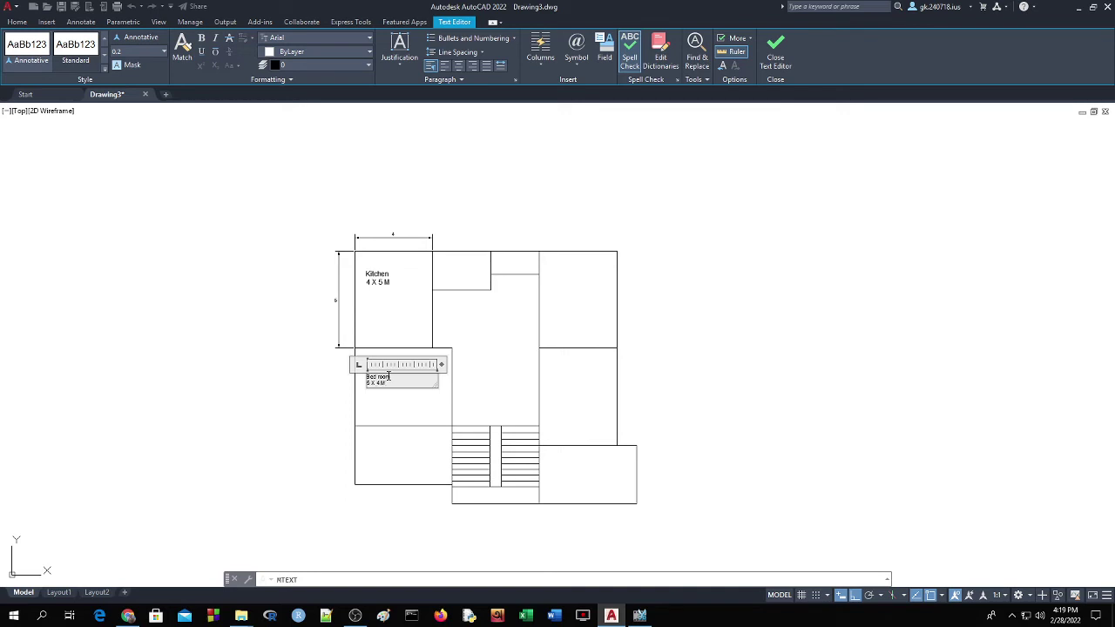
{"action": "left_click", "coordinate": [287, 375]}
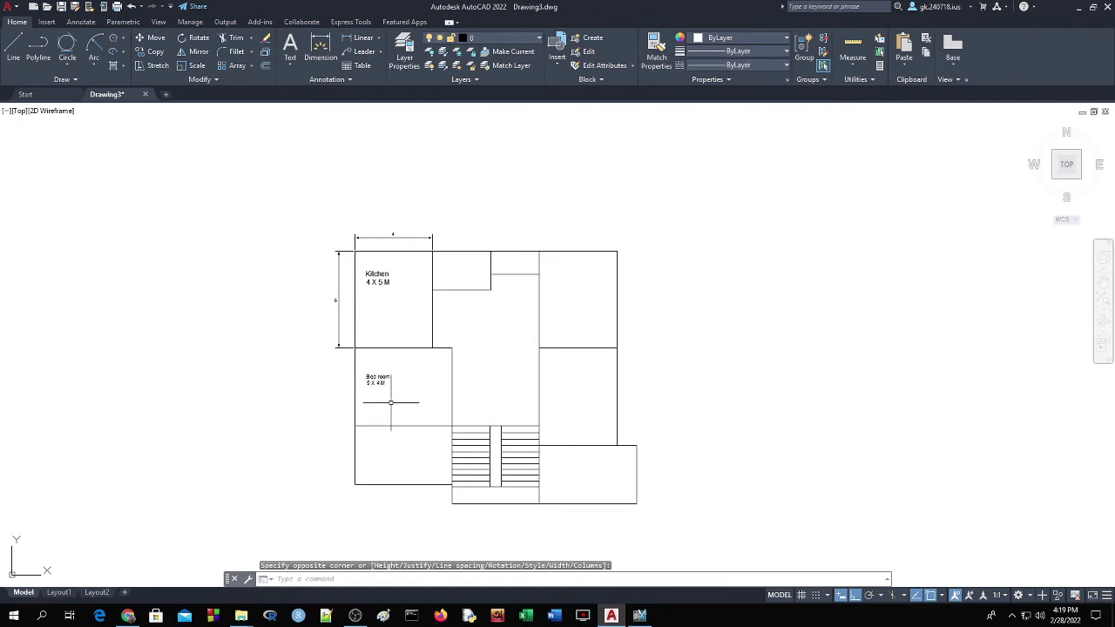
{"action": "scroll", "coordinate": [391, 400], "scroll_direction": "up", "scroll_amount": 2}
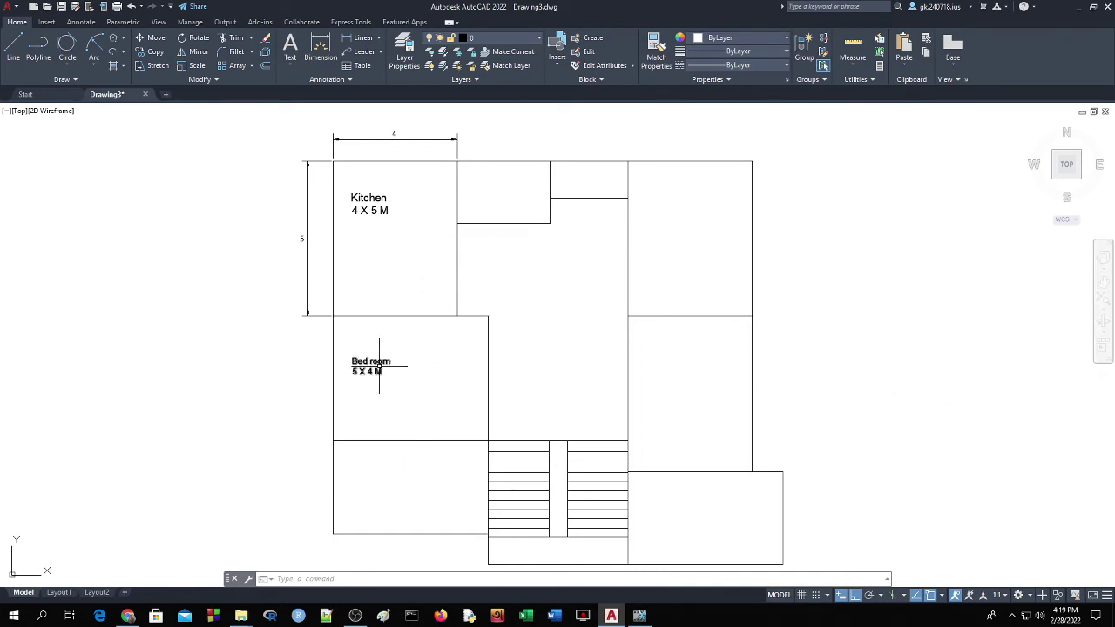
Try a text box below the bedroom, close it empty, and clear a stray selection
{"action": "left_click", "coordinate": [293, 57]}
{"action": "left_click", "coordinate": [301, 86]}
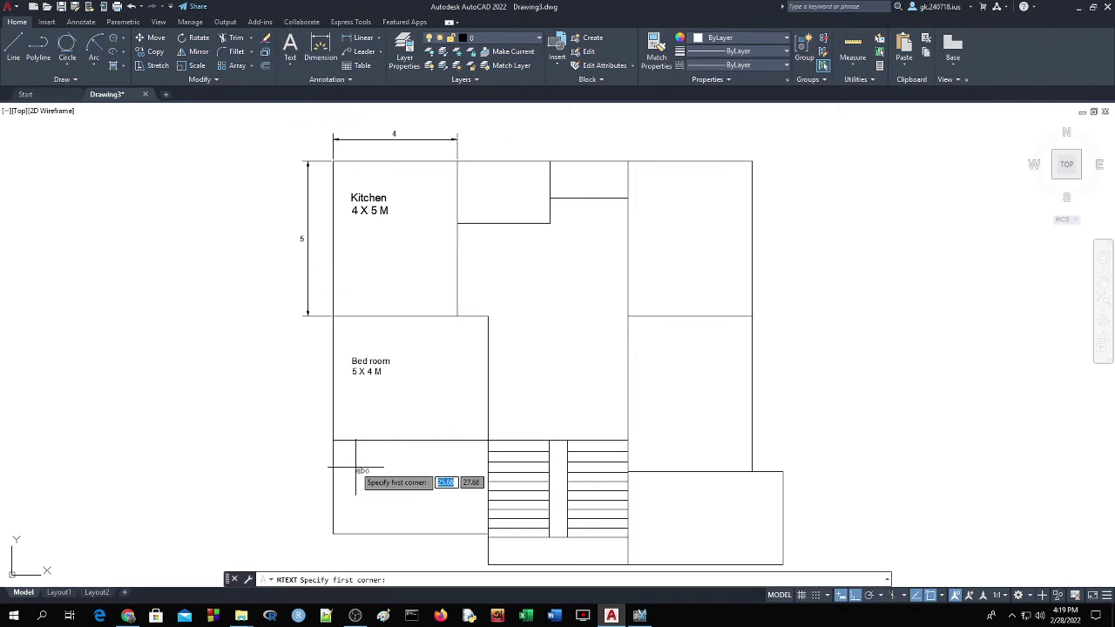
{"action": "left_click", "coordinate": [355, 471]}
{"action": "left_click", "coordinate": [381, 478]}
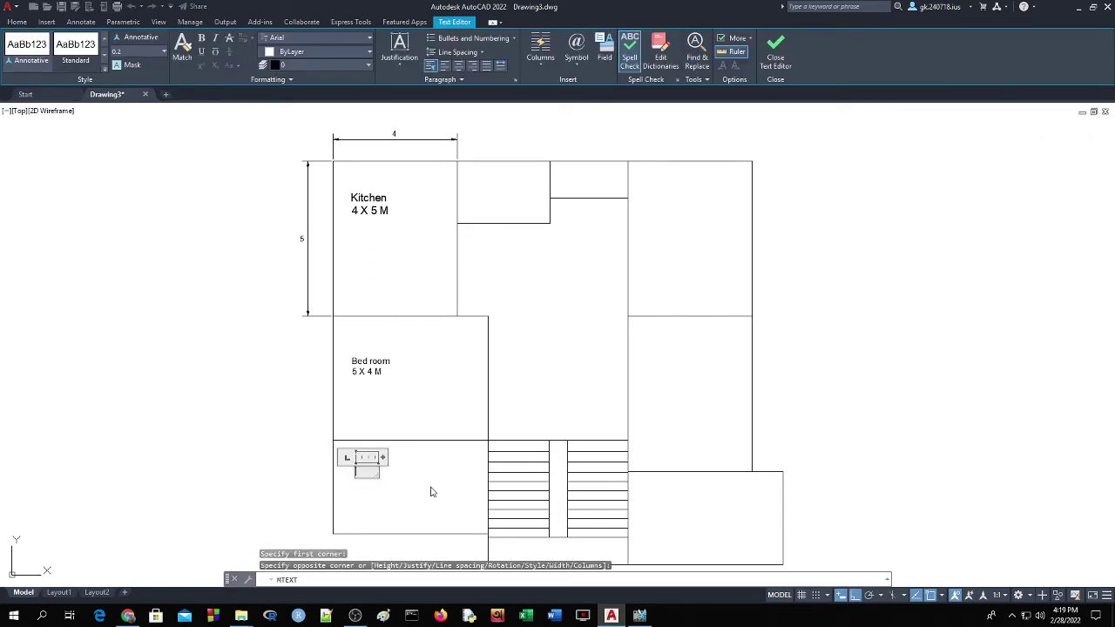
{"action": "left_click", "coordinate": [413, 486]}
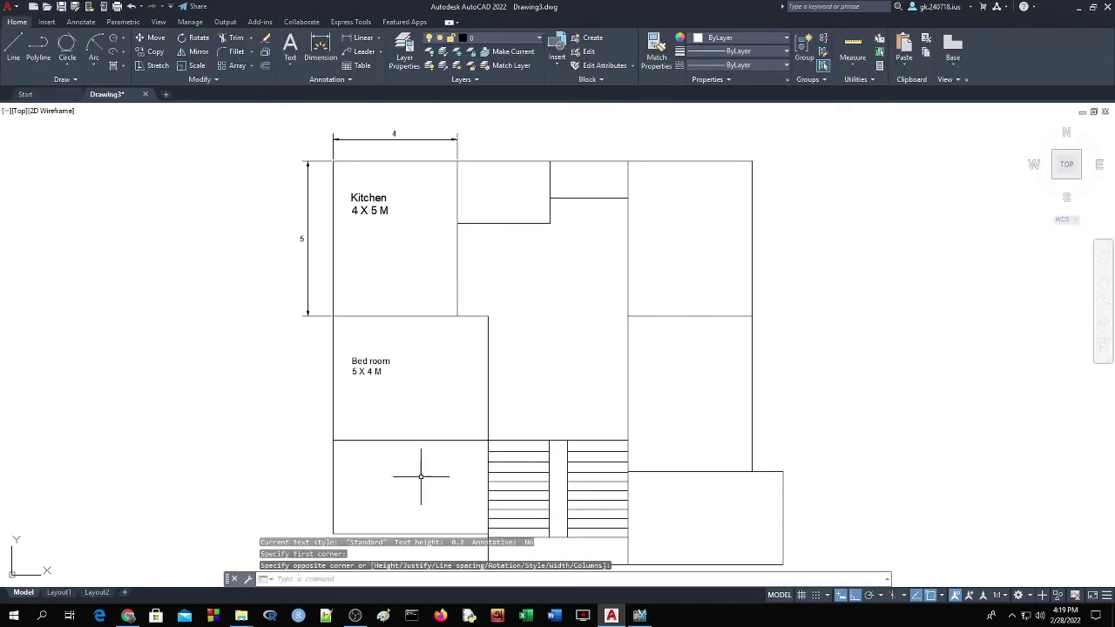
{"action": "left_click", "coordinate": [356, 464]}
{"action": "left_click", "coordinate": [363, 465]}
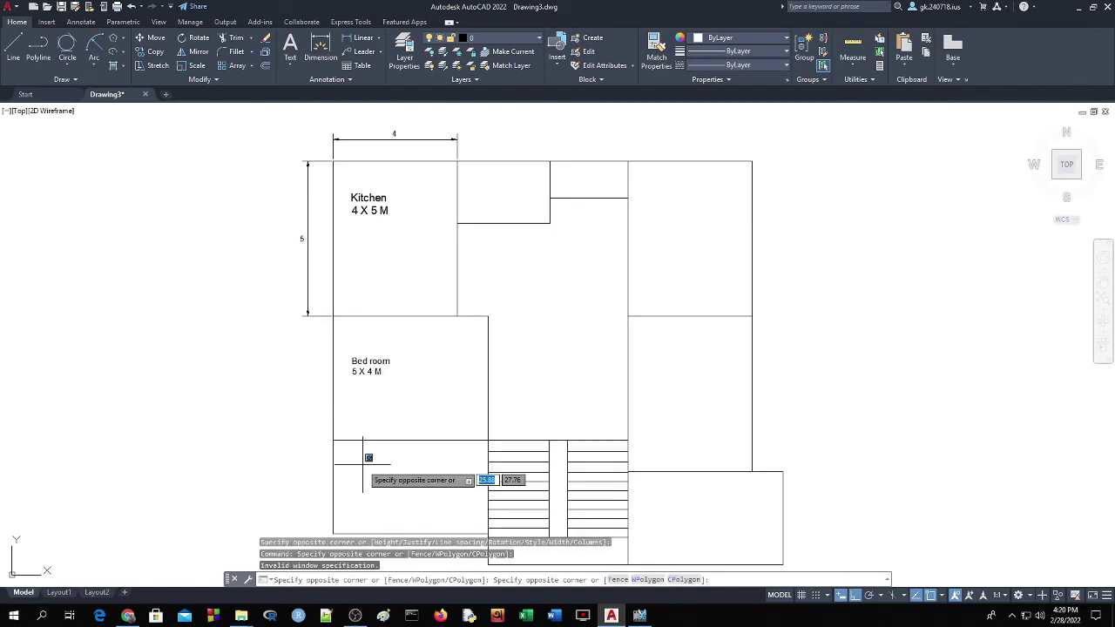
{"action": "left_click", "coordinate": [187, 243]}
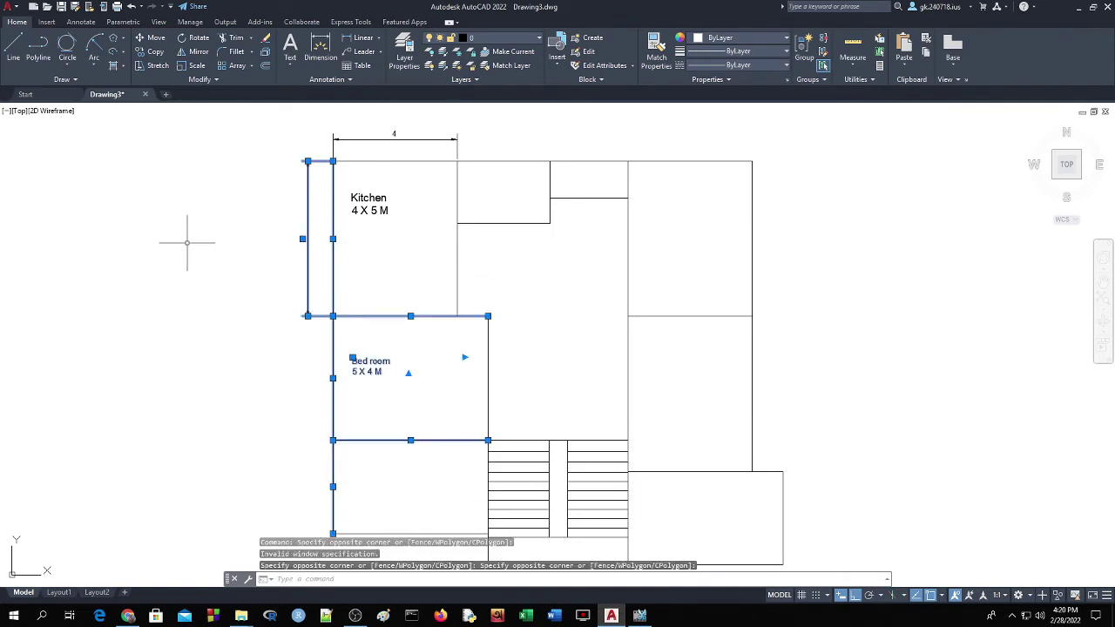
{"action": "key", "text": "Escape"}
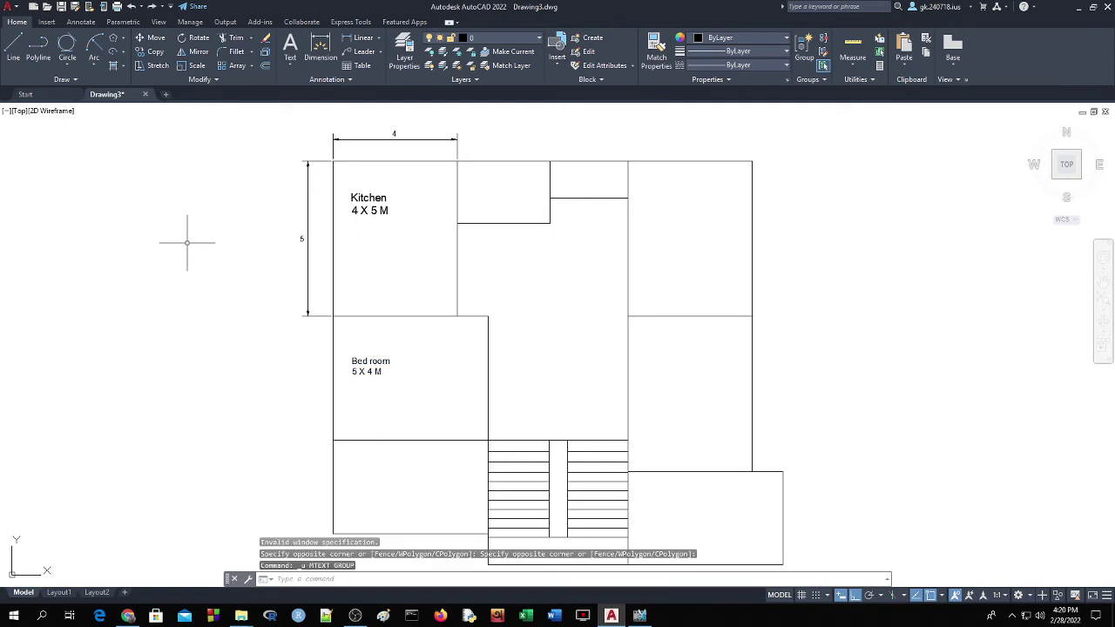
Type an 'Office' label in the lower room, then select and delete it
{"action": "left_click", "coordinate": [290, 48]}
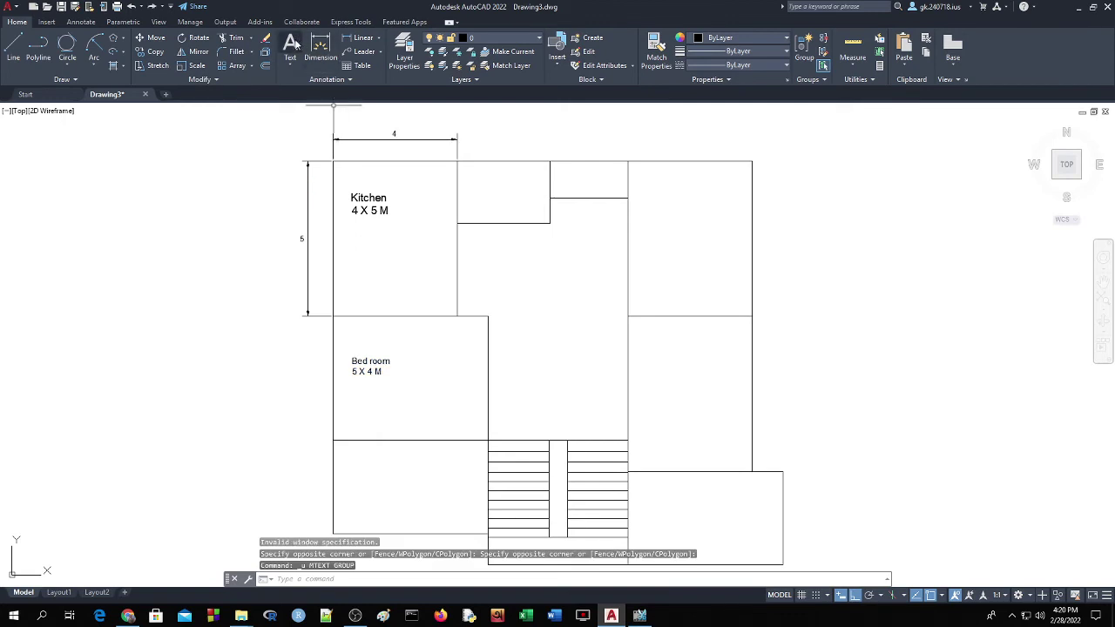
{"action": "left_click", "coordinate": [360, 463]}
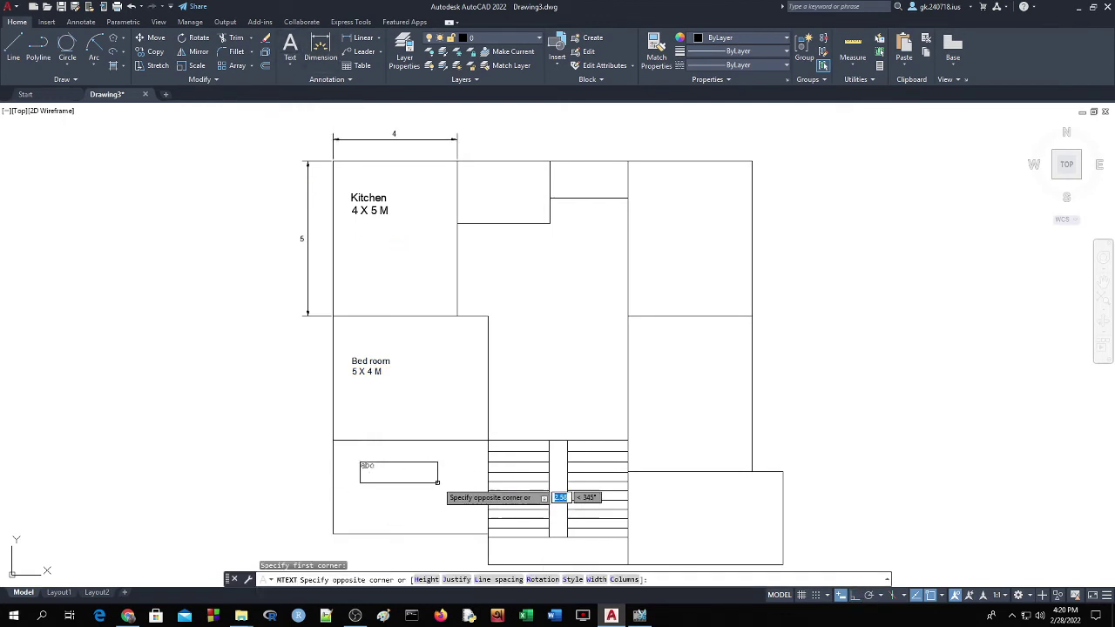
{"action": "left_click", "coordinate": [440, 481]}
{"action": "left_click", "coordinate": [440, 481]}
{"action": "type", "text": "O"}
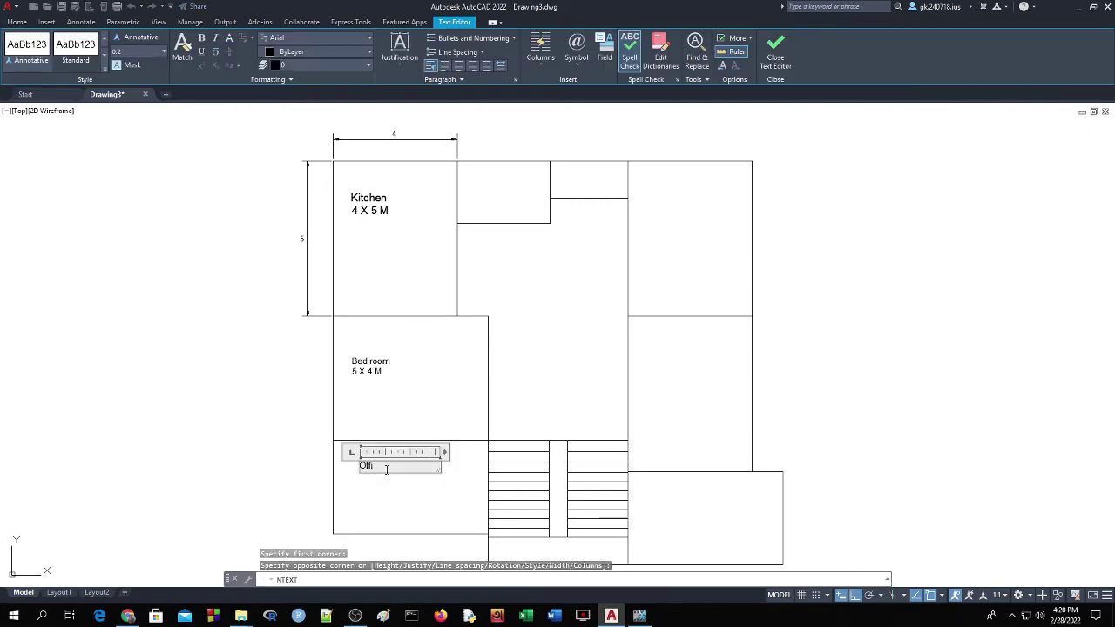
{"action": "type", "text": "ffice"}
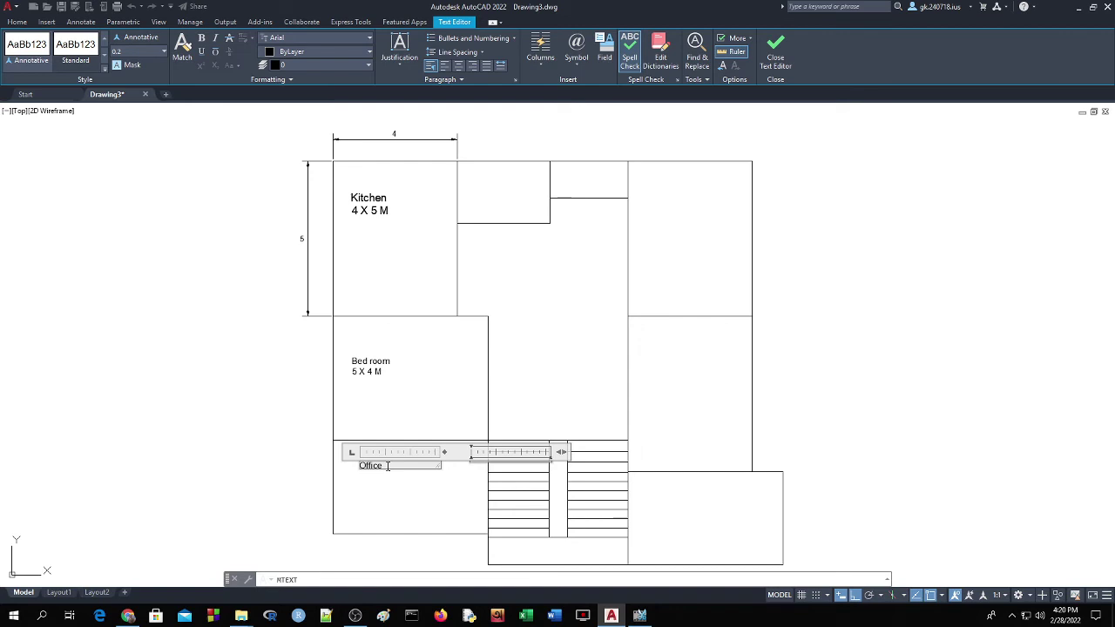
{"action": "left_click", "coordinate": [218, 461]}
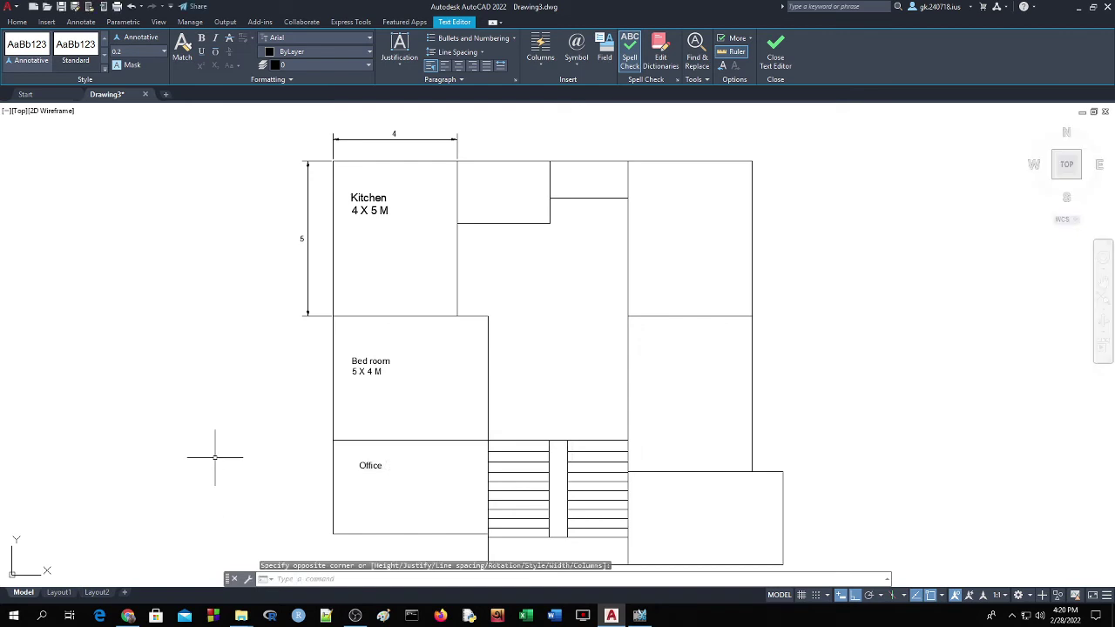
{"action": "left_click", "coordinate": [370, 466]}
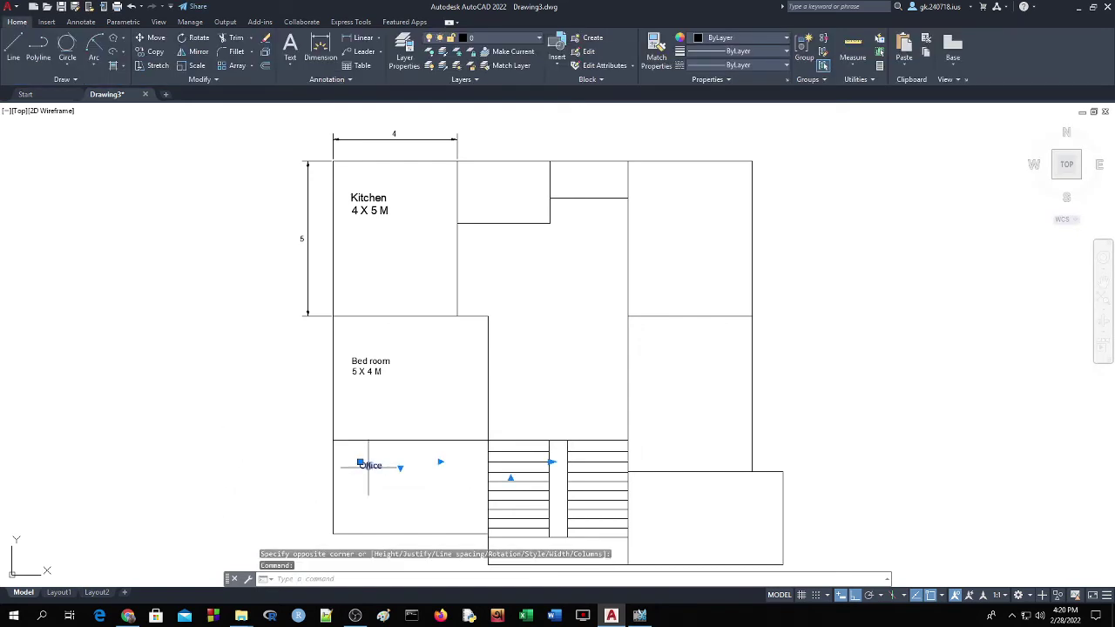
{"action": "key", "text": "Delete"}
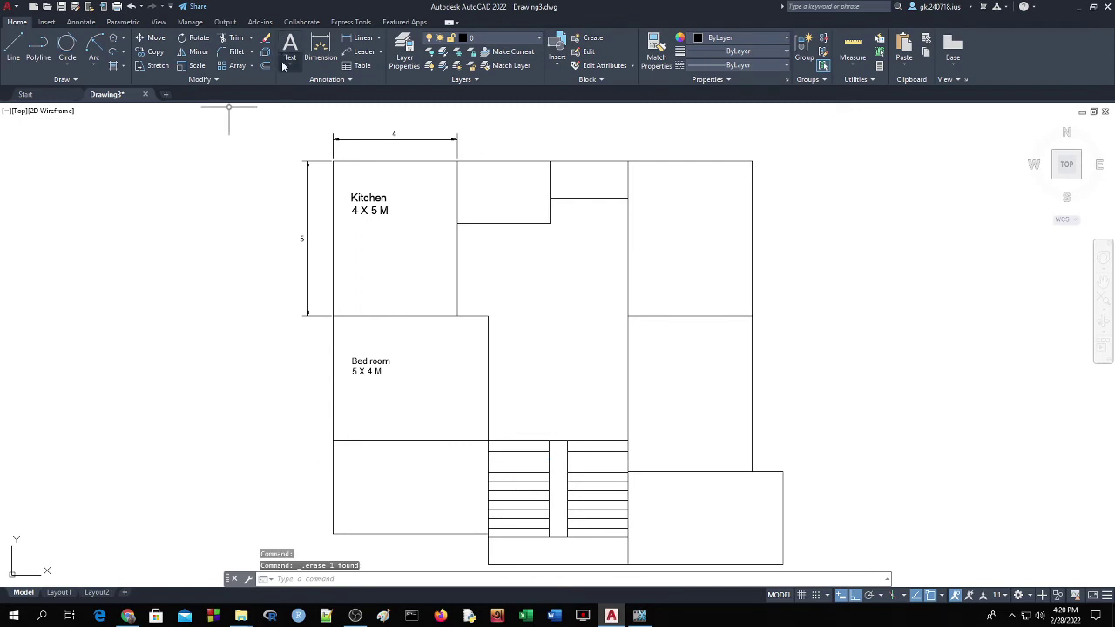
Place a text box below the Bed room reading 'Office' over '5 X 3 M'
{"action": "left_click", "coordinate": [310, 89]}
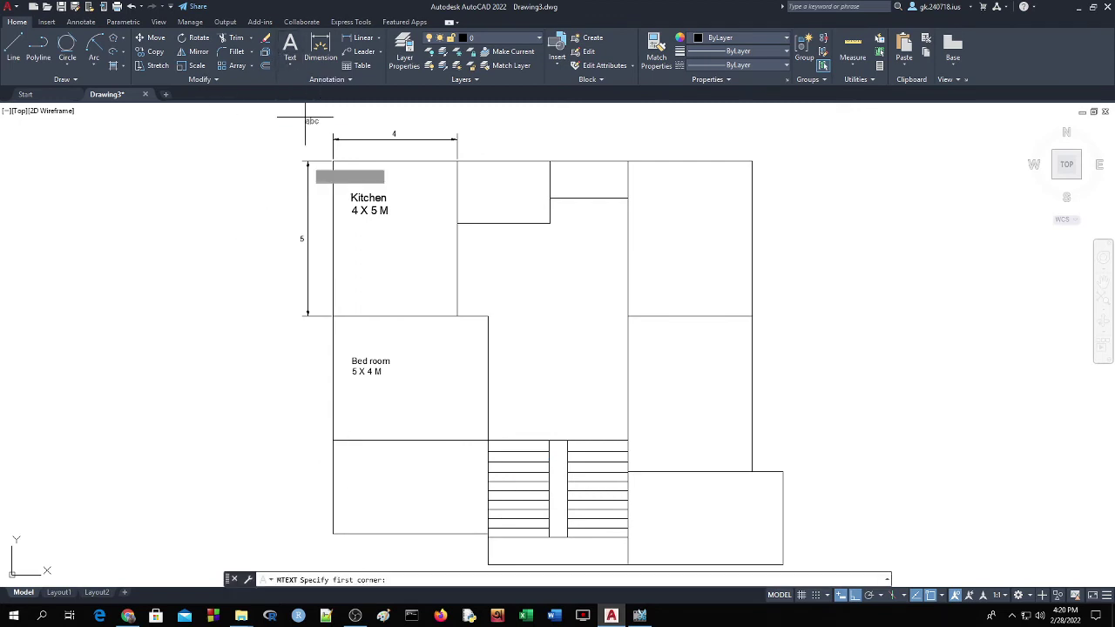
{"action": "left_click", "coordinate": [354, 461]}
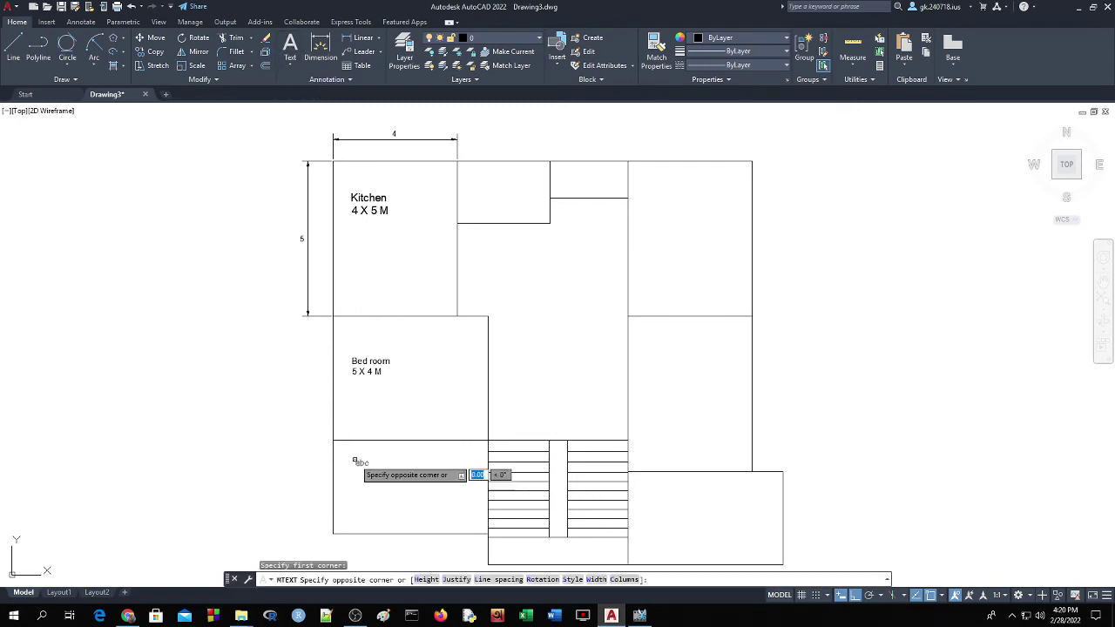
{"action": "left_click", "coordinate": [439, 484]}
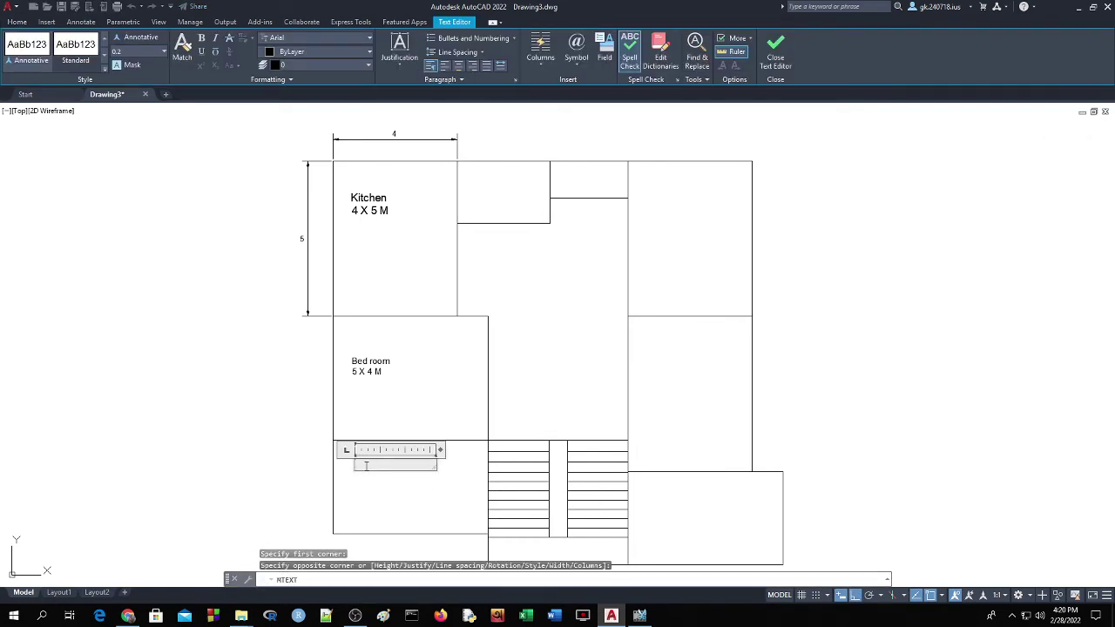
{"action": "type", "text": "Office"}
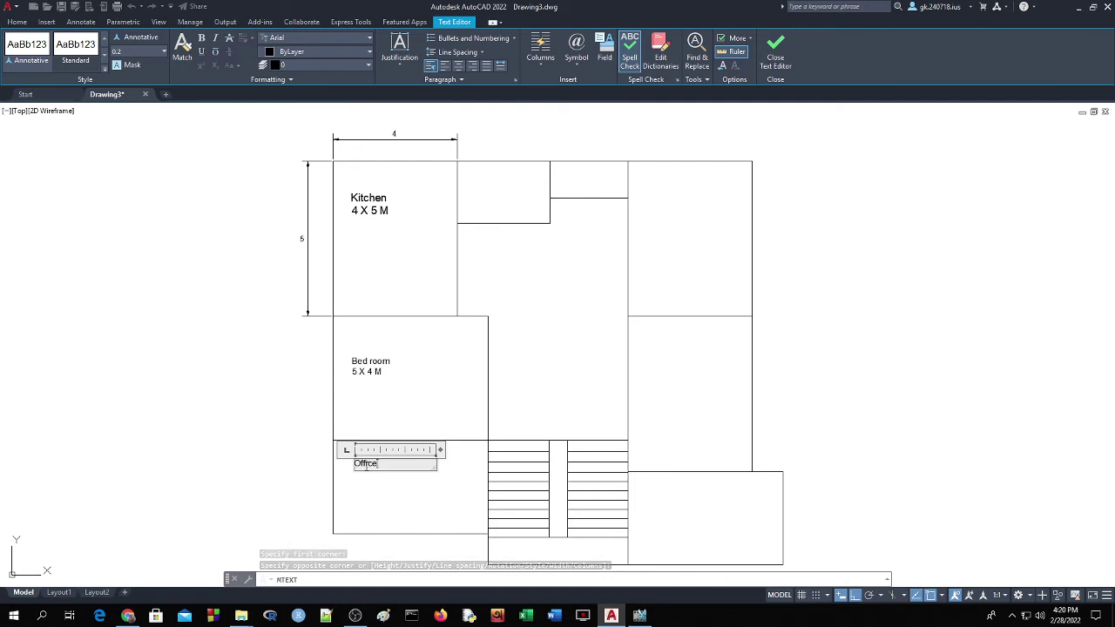
{"action": "key", "text": "Return"}
{"action": "type", "text": "5 X 3 M"}
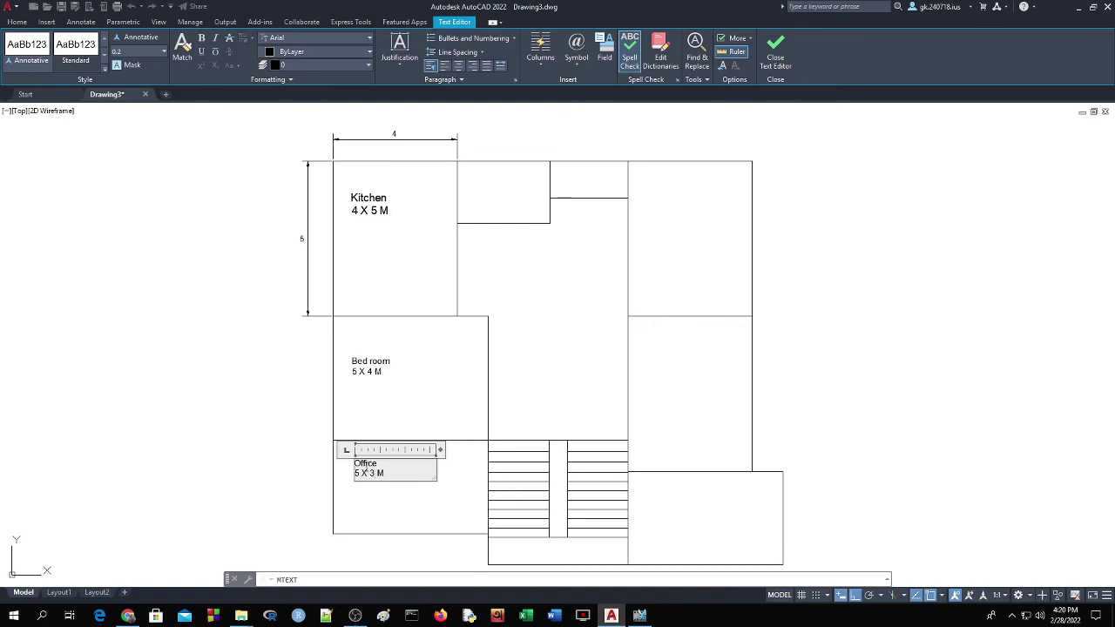
{"action": "left_click", "coordinate": [261, 470]}
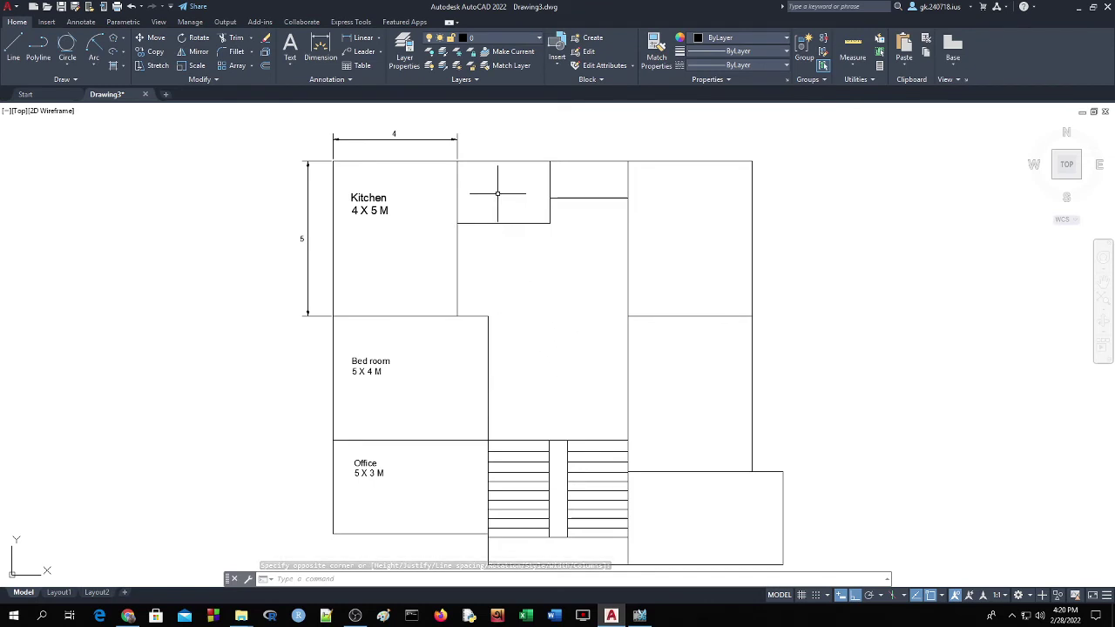
Add a 'Bath' multiline text label in the small room right of the Kitchen
{"action": "left_click", "coordinate": [290, 62]}
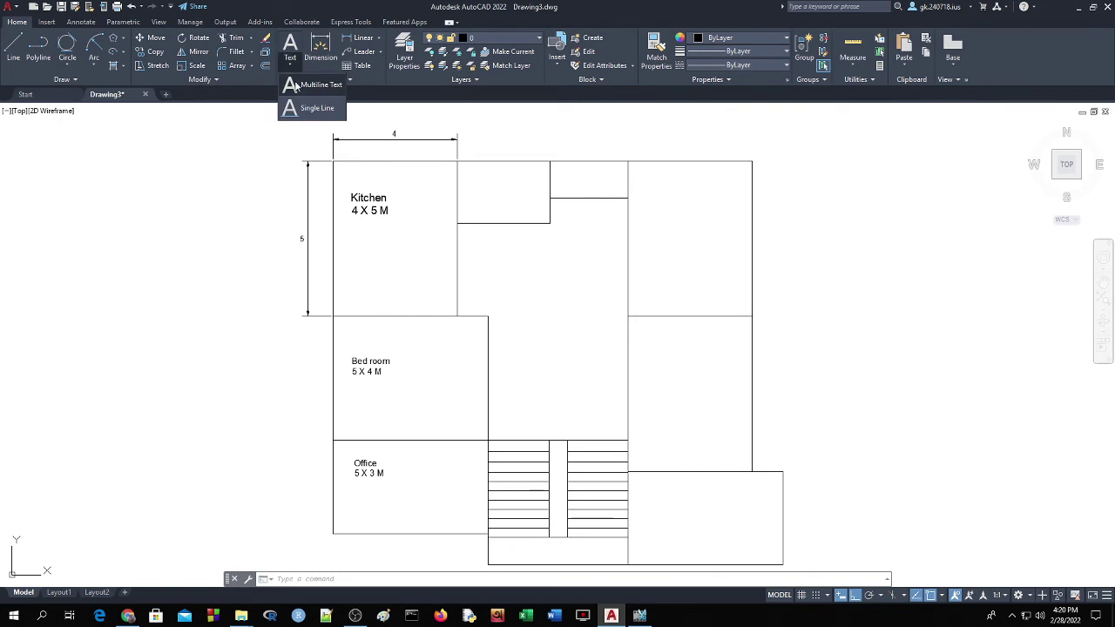
{"action": "left_click", "coordinate": [295, 84]}
{"action": "left_click", "coordinate": [469, 173]}
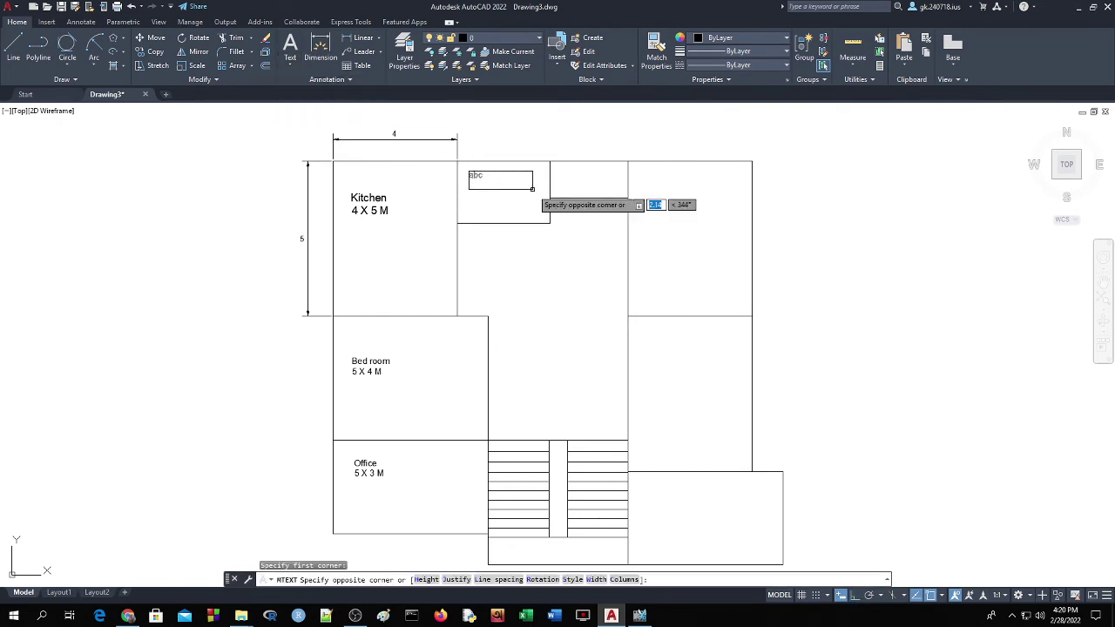
{"action": "left_click", "coordinate": [539, 199]}
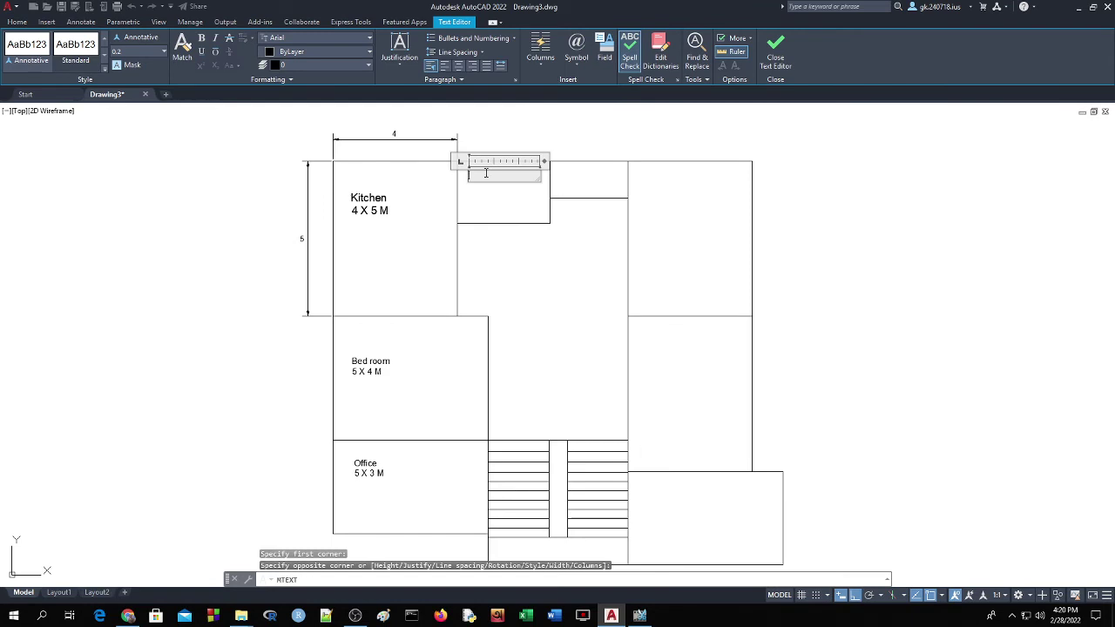
{"action": "type", "text": "Bath"}
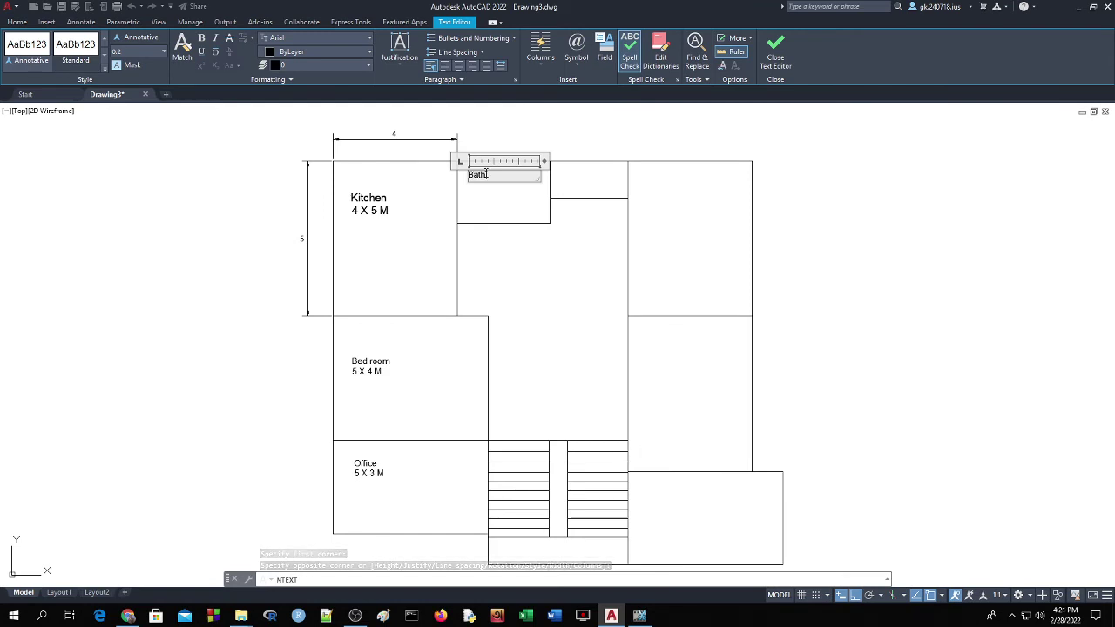
{"action": "key", "text": "Return"}
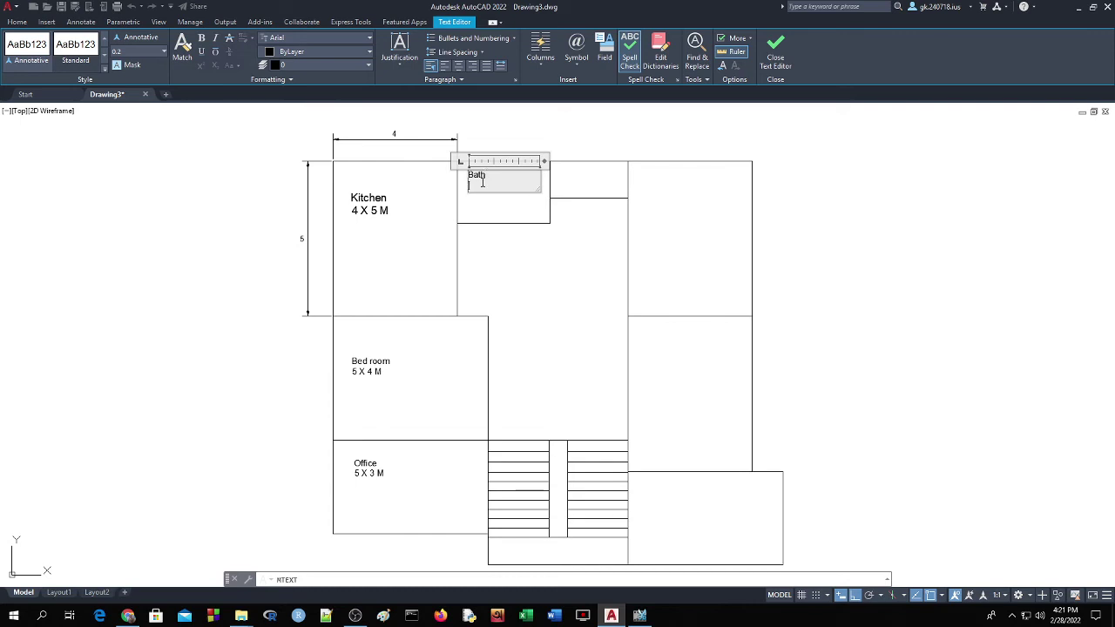
{"action": "left_click", "coordinate": [491, 211]}
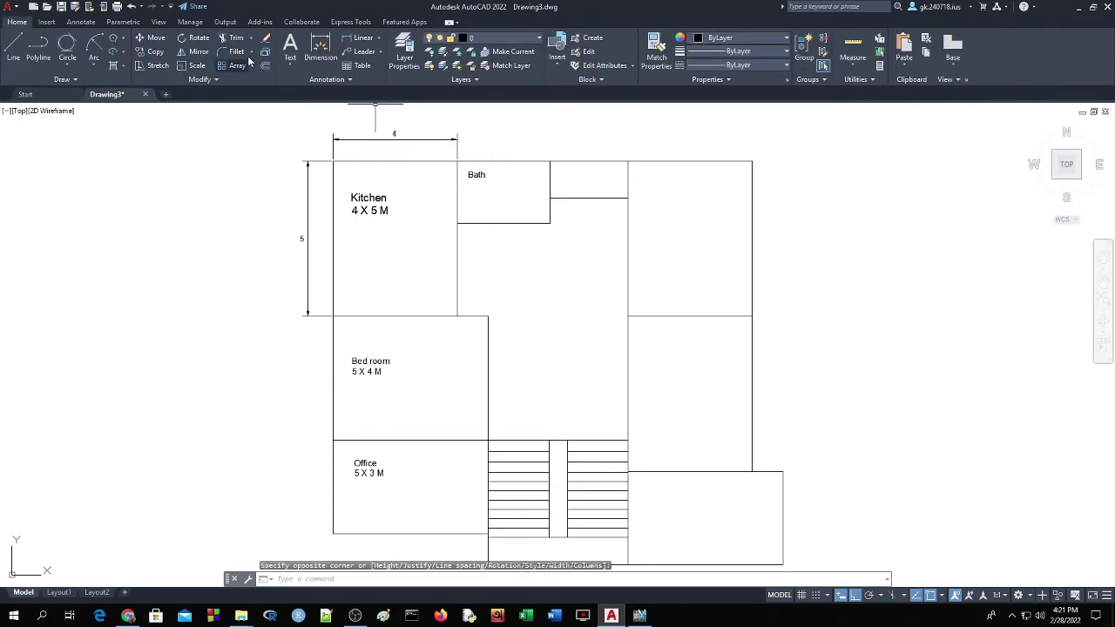
Add linear dimensions of 3 on the Bath's bottom edge and 2 on its right wall
{"action": "left_click", "coordinate": [357, 37]}
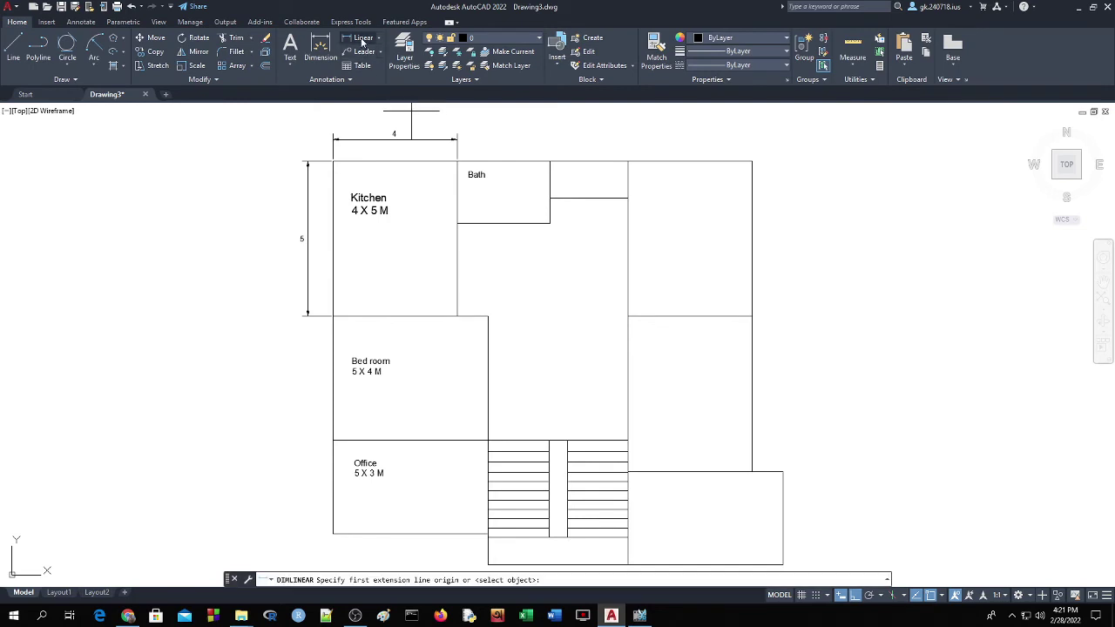
{"action": "left_click", "coordinate": [457, 160]}
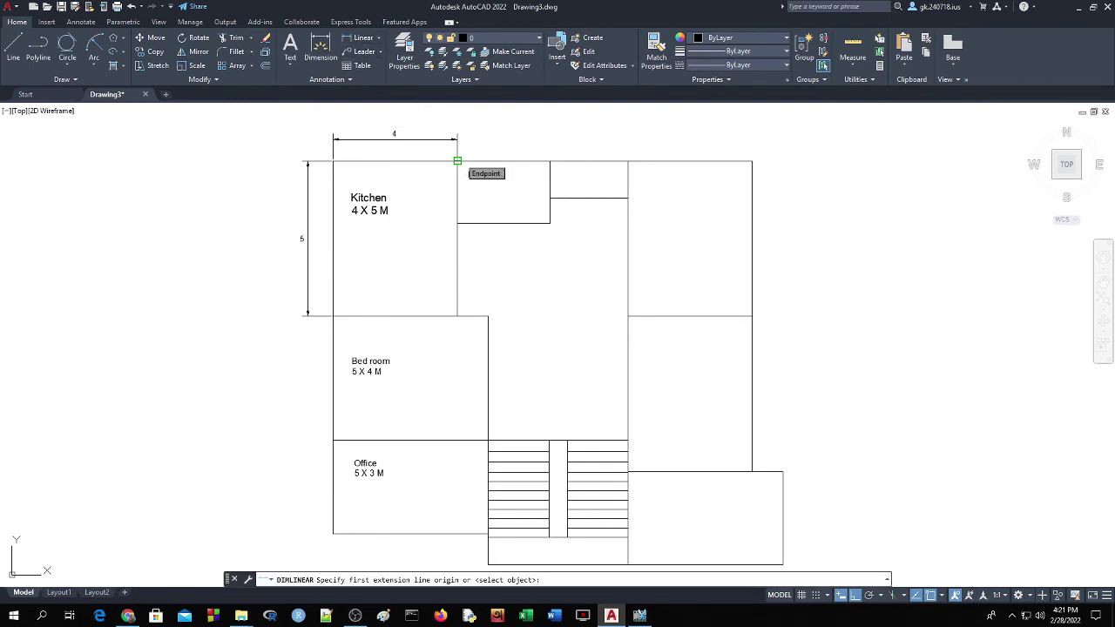
{"action": "left_click", "coordinate": [550, 223]}
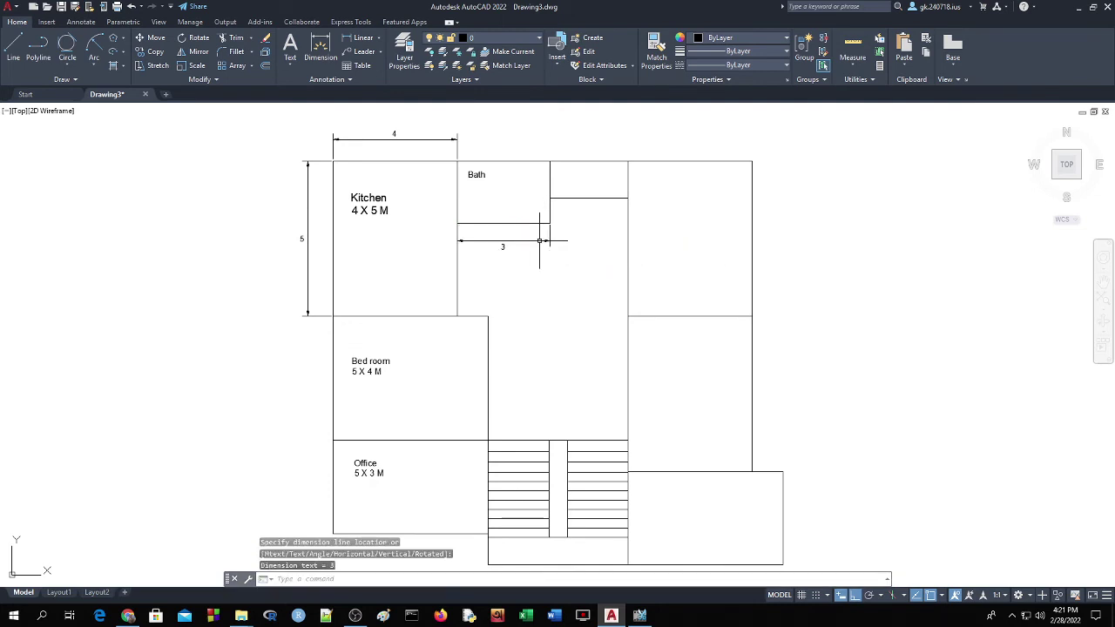
{"action": "key", "text": "Return"}
{"action": "left_click", "coordinate": [550, 161]}
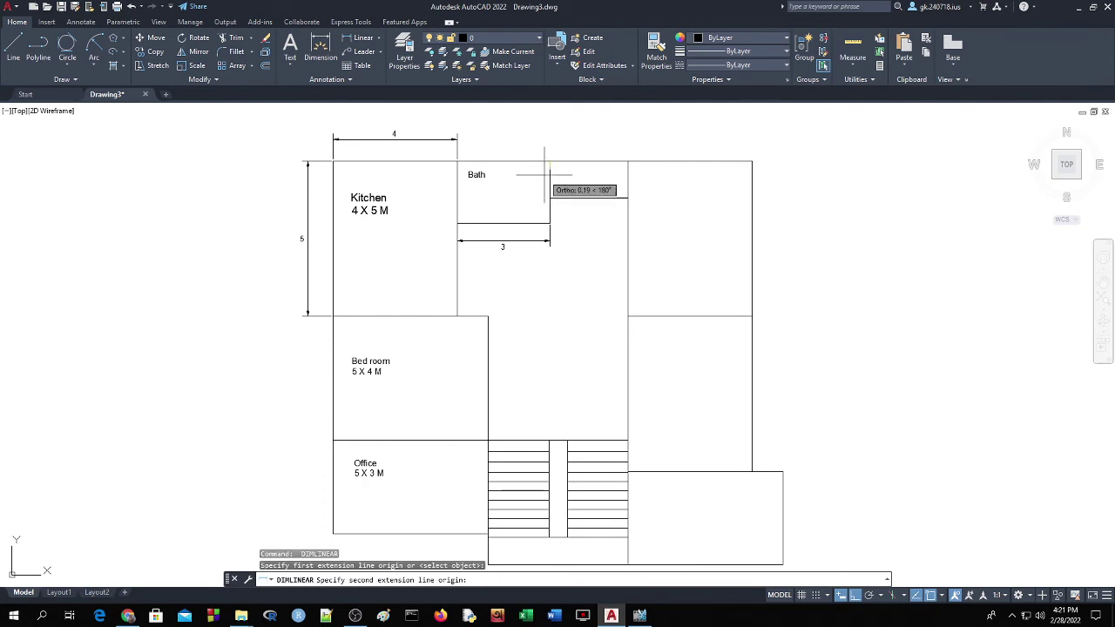
{"action": "left_click", "coordinate": [550, 223]}
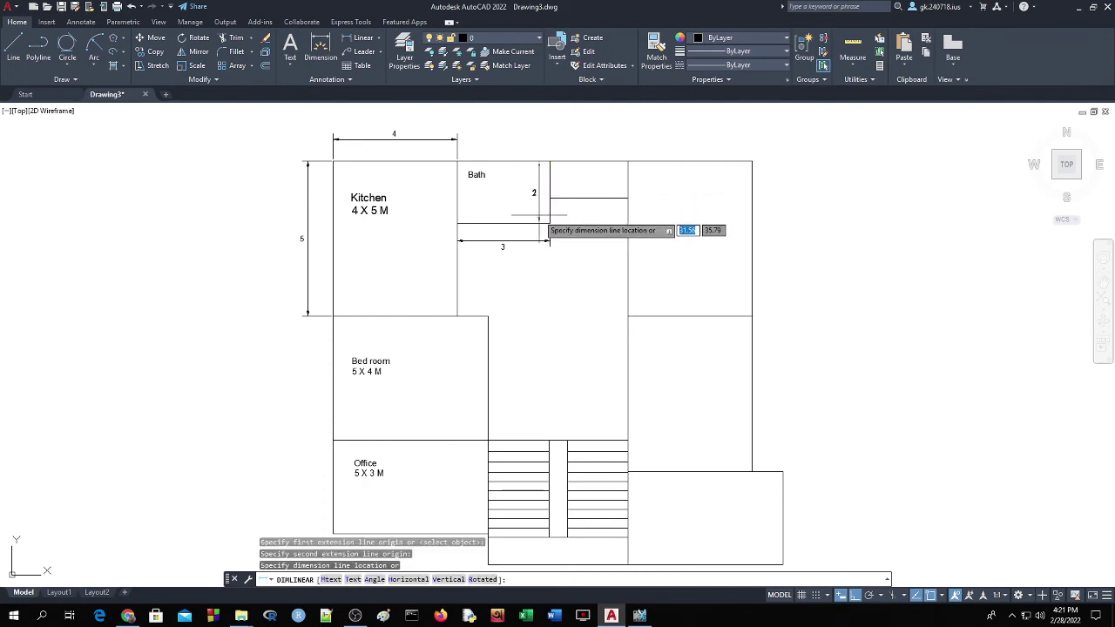
{"action": "left_click", "coordinate": [539, 215]}
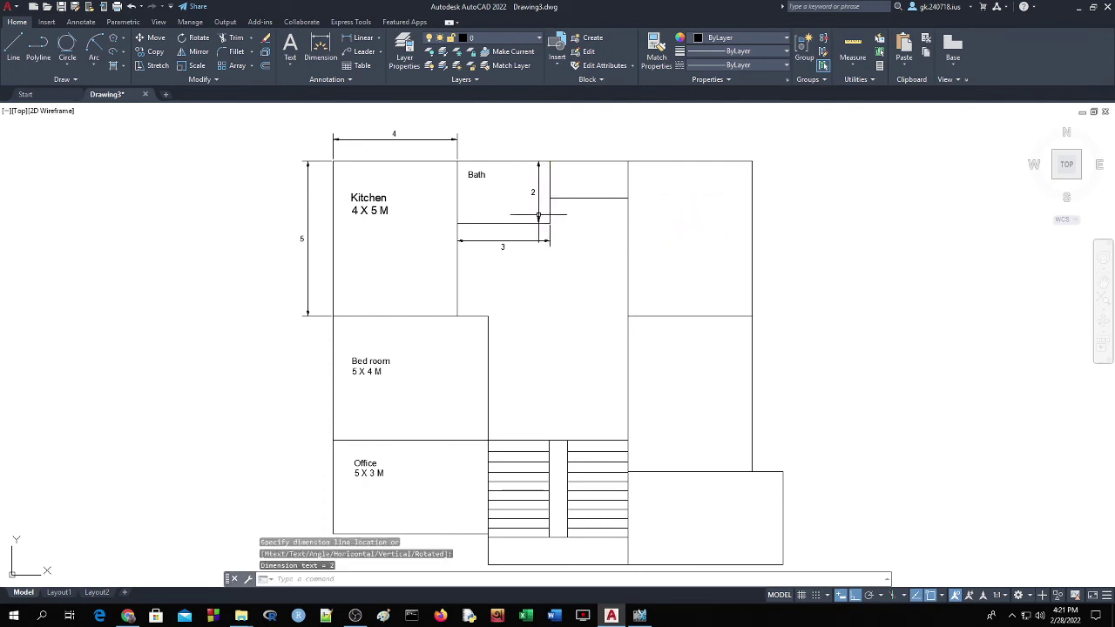
Edit the Bath label to add '3 X 2 M' on a second line
{"action": "double_click", "coordinate": [493, 175]}
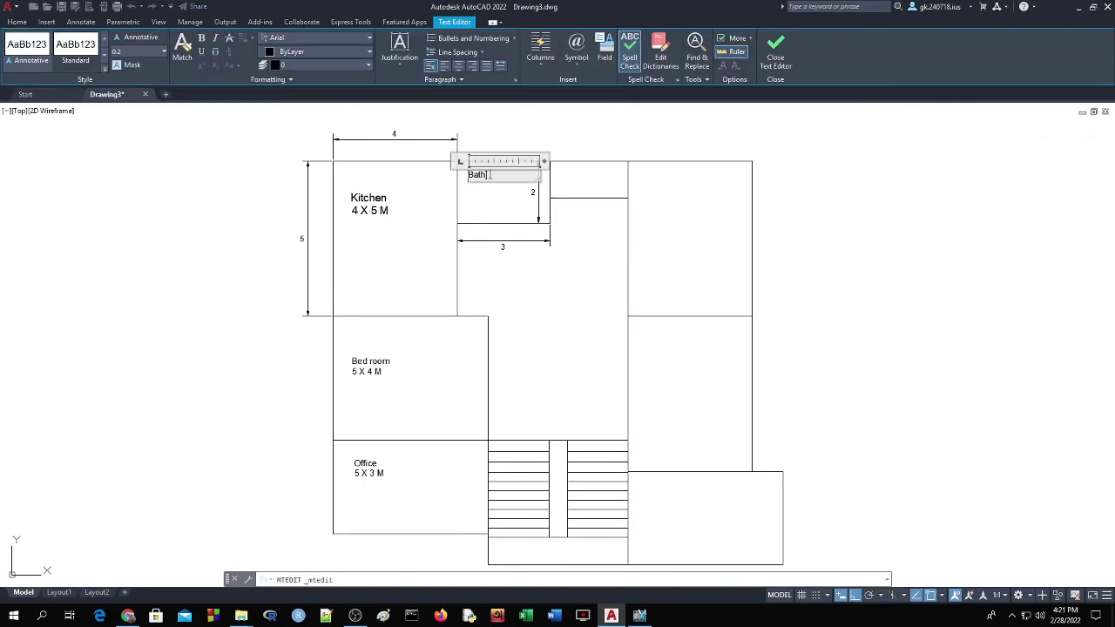
{"action": "key", "text": "Return"}
{"action": "type", "text": "3 X 2 M"}
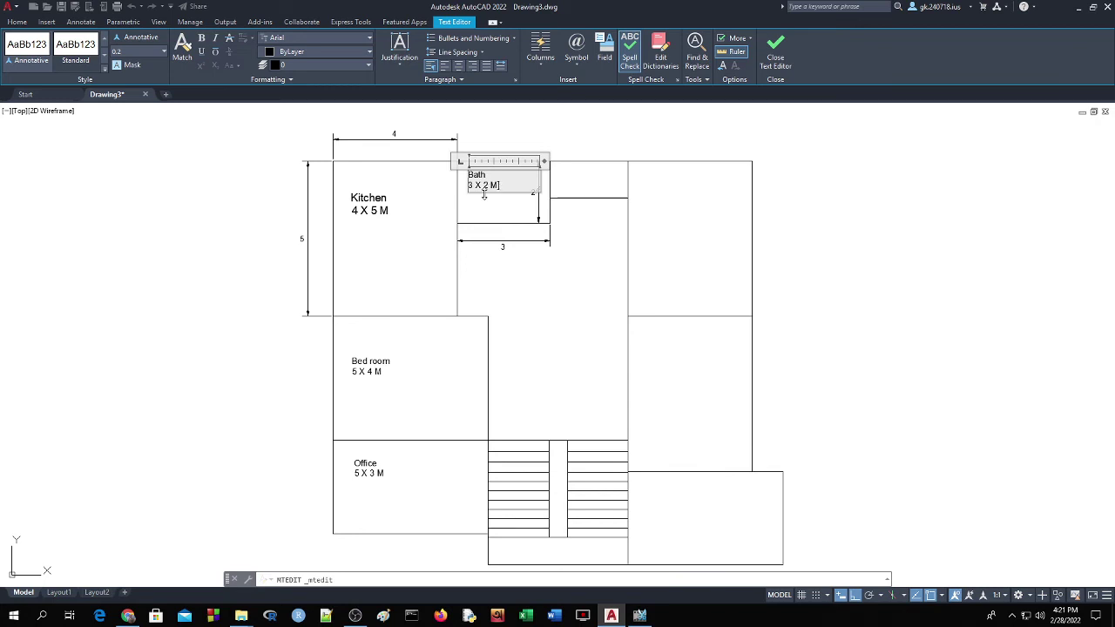
{"action": "left_click", "coordinate": [816, 217]}
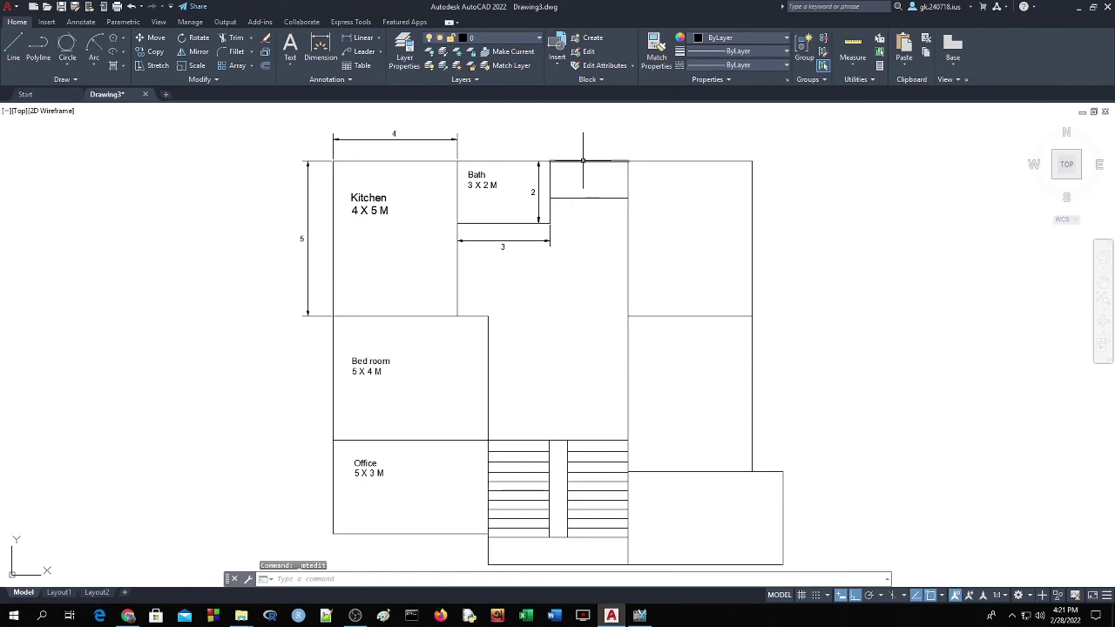
Add trial 2.5 and 1.2 dimensions beside the Bath, then undo both
{"action": "left_click", "coordinate": [361, 38]}
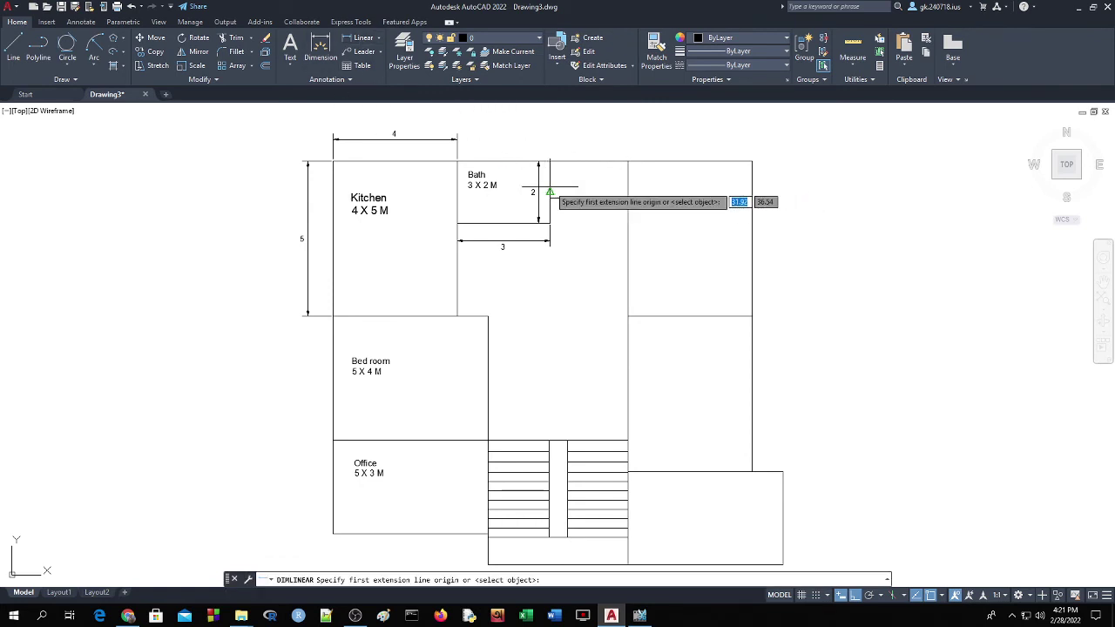
{"action": "left_click", "coordinate": [550, 199]}
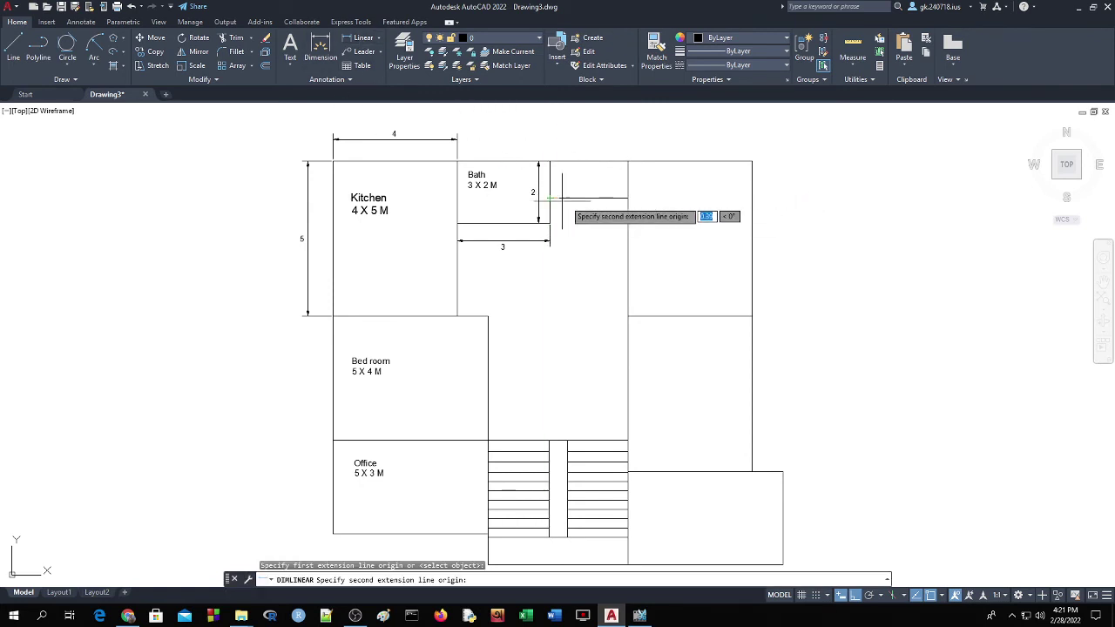
{"action": "left_click", "coordinate": [628, 199]}
{"action": "left_click", "coordinate": [614, 210]}
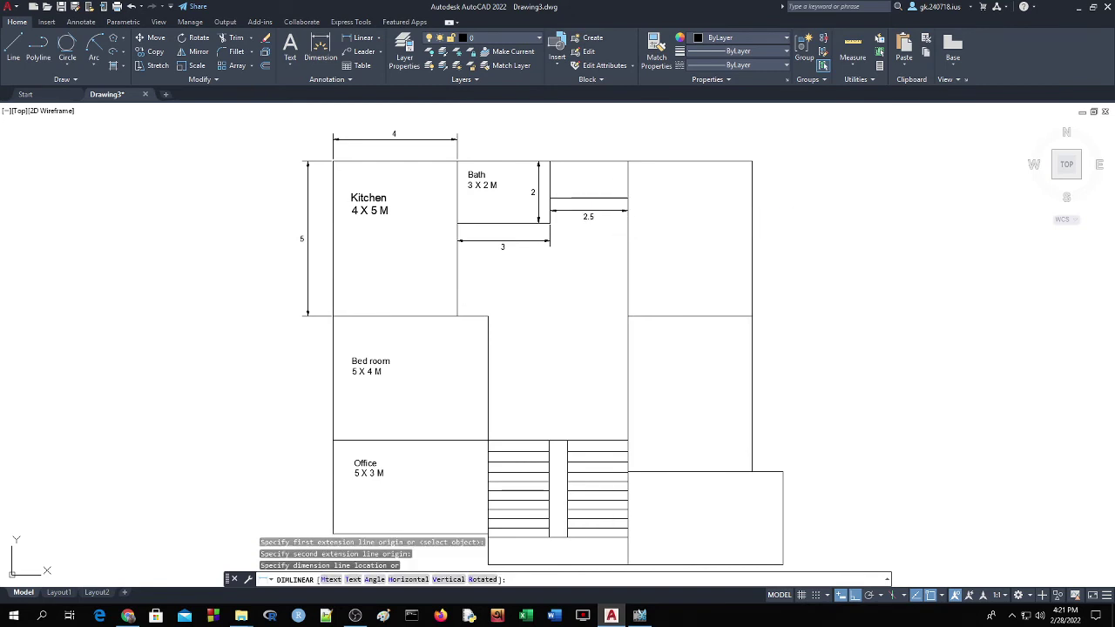
{"action": "key", "text": "Return"}
{"action": "left_click", "coordinate": [550, 162]}
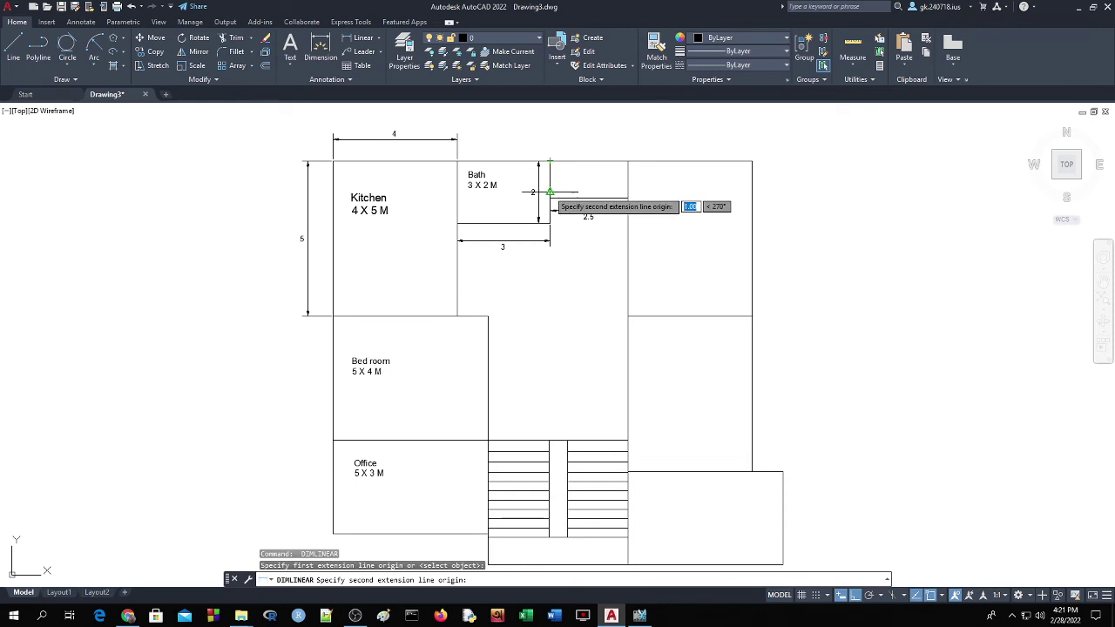
{"action": "left_click", "coordinate": [550, 197]}
{"action": "left_click", "coordinate": [555, 196]}
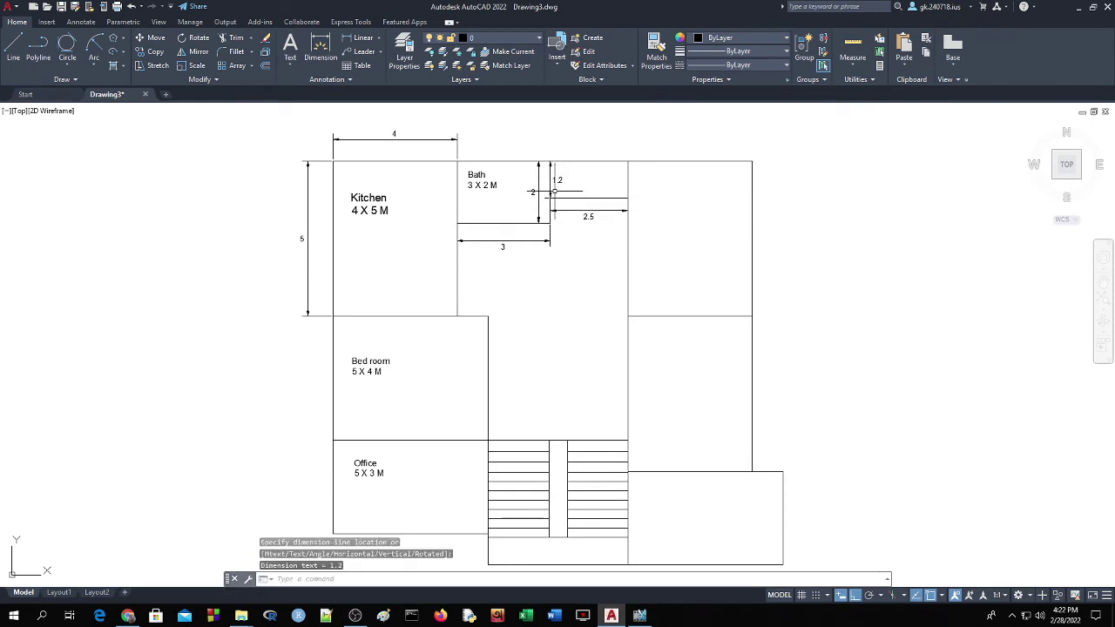
{"action": "key", "text": "ctrl+z"}
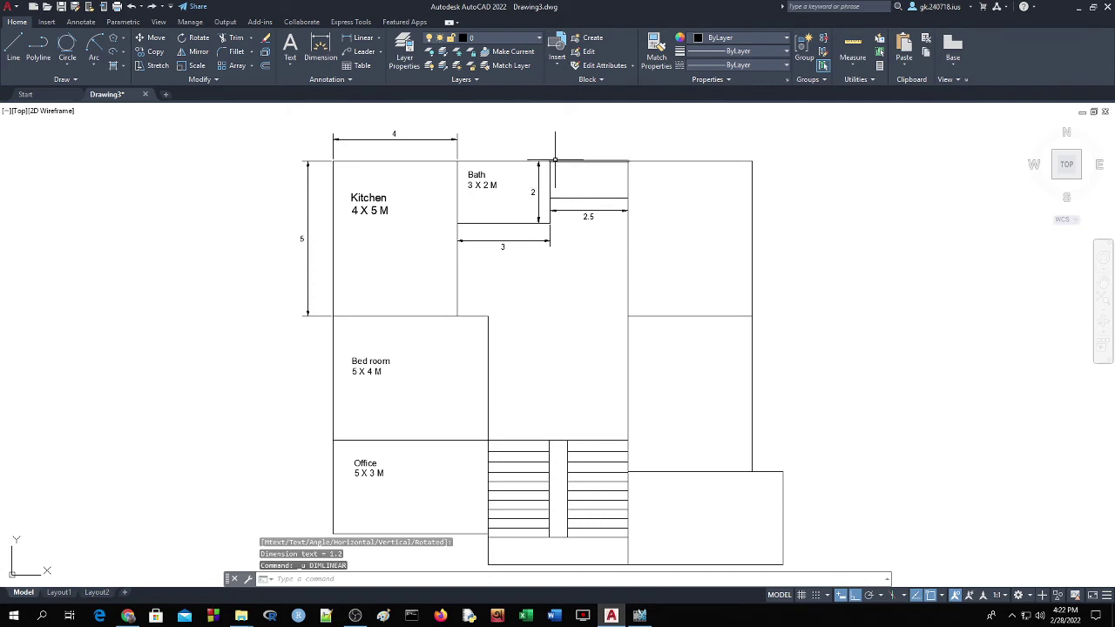
{"action": "type", "text": "u"}
{"action": "key", "text": "Return"}
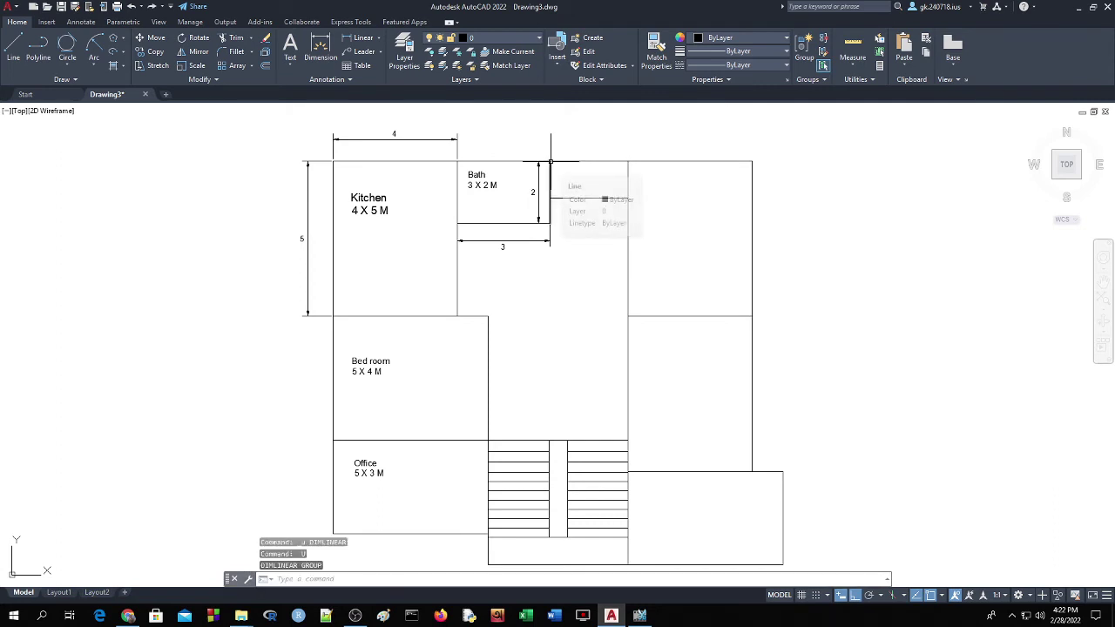
Place the 2.5 passage dimension again lower down, then undo it
{"action": "left_click", "coordinate": [359, 38]}
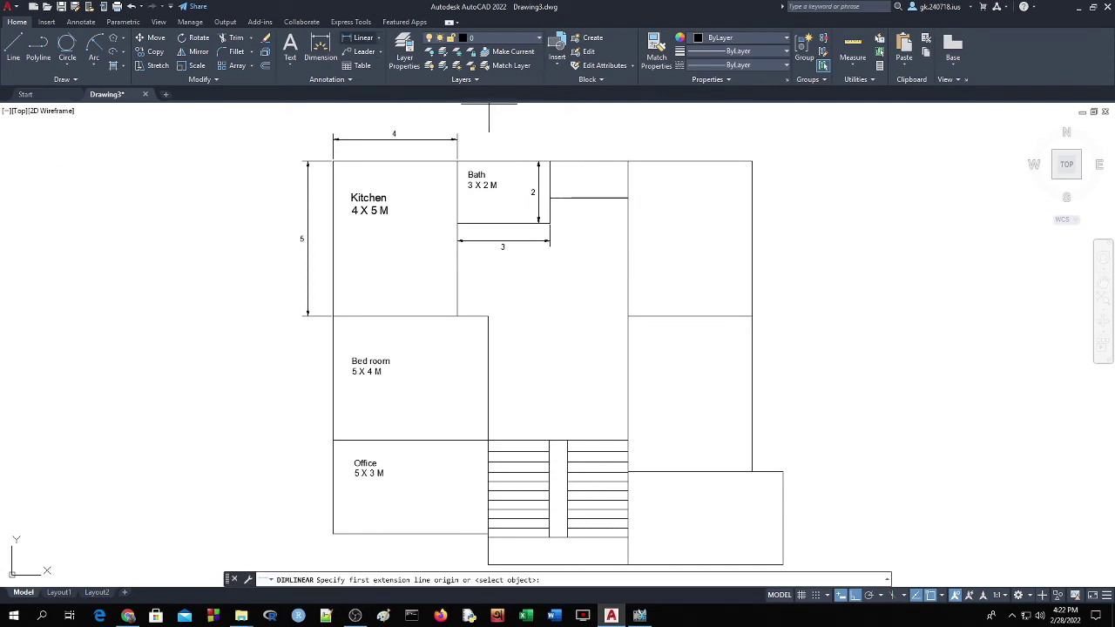
{"action": "left_click", "coordinate": [549, 199]}
{"action": "left_click", "coordinate": [626, 199]}
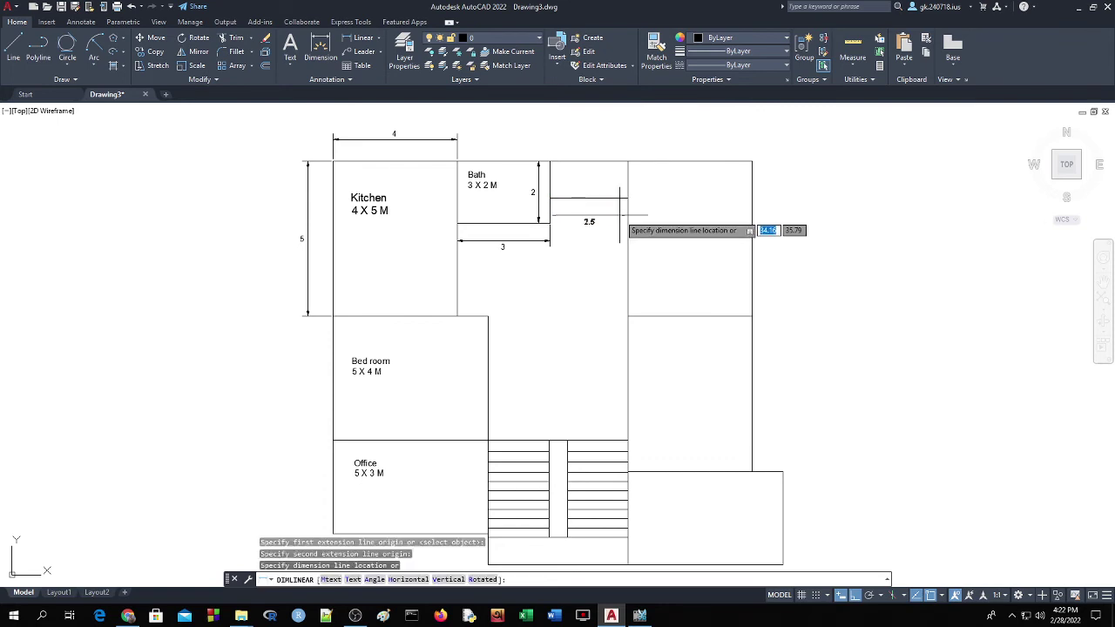
{"action": "left_click", "coordinate": [623, 239]}
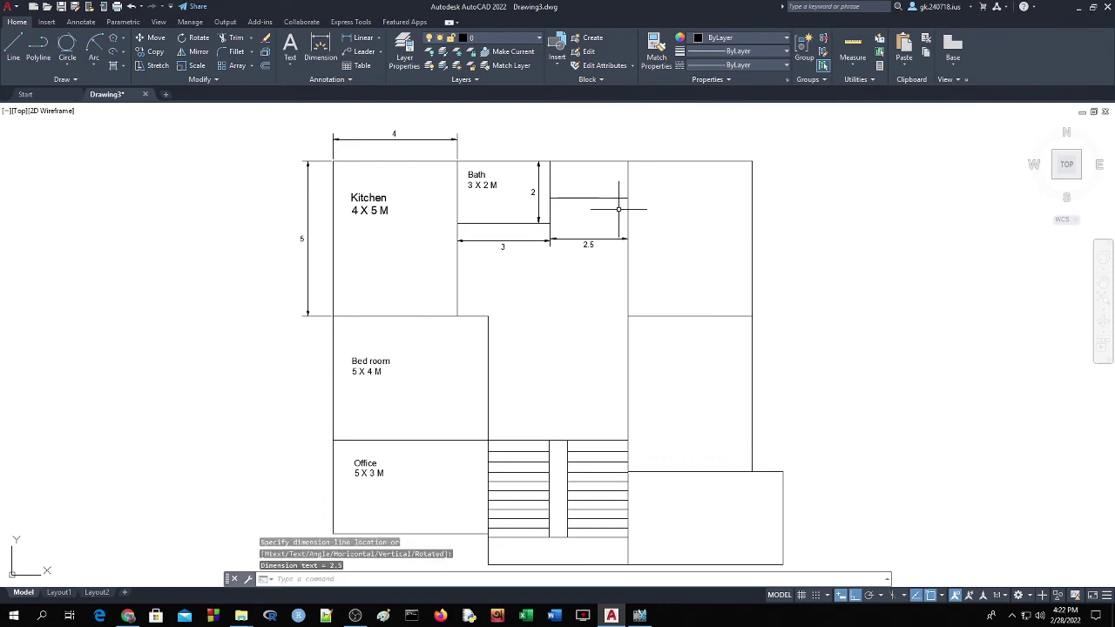
{"action": "key", "text": "ctrl+z"}
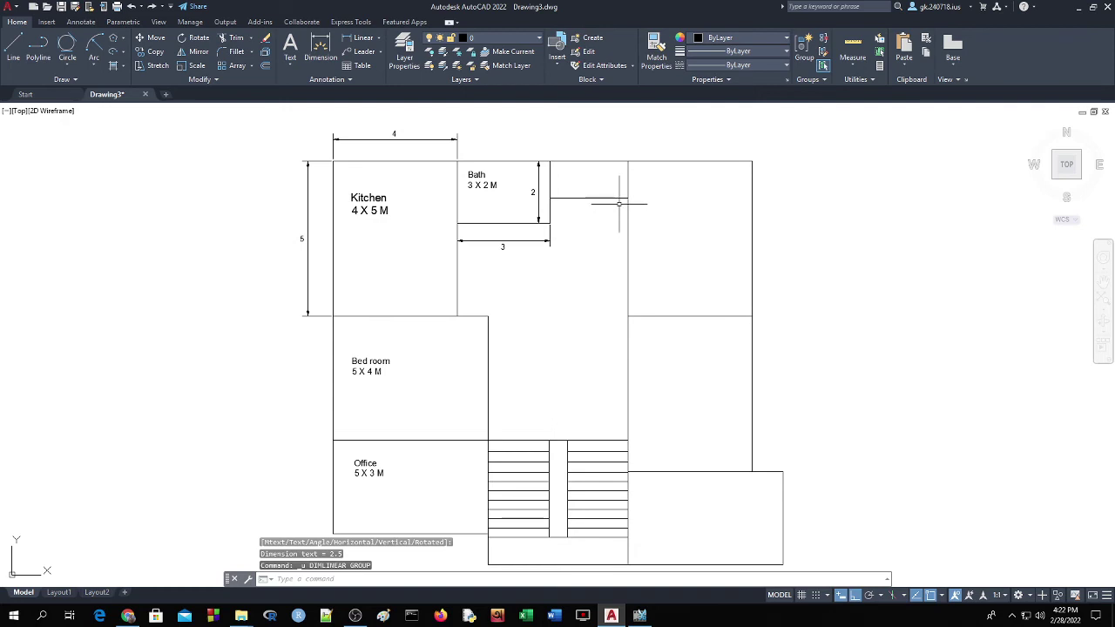
Dimension the passage beside the Bath as 2.5 wide and 1.2 tall, undoing a zero-length attempt
{"action": "left_click", "coordinate": [359, 38]}
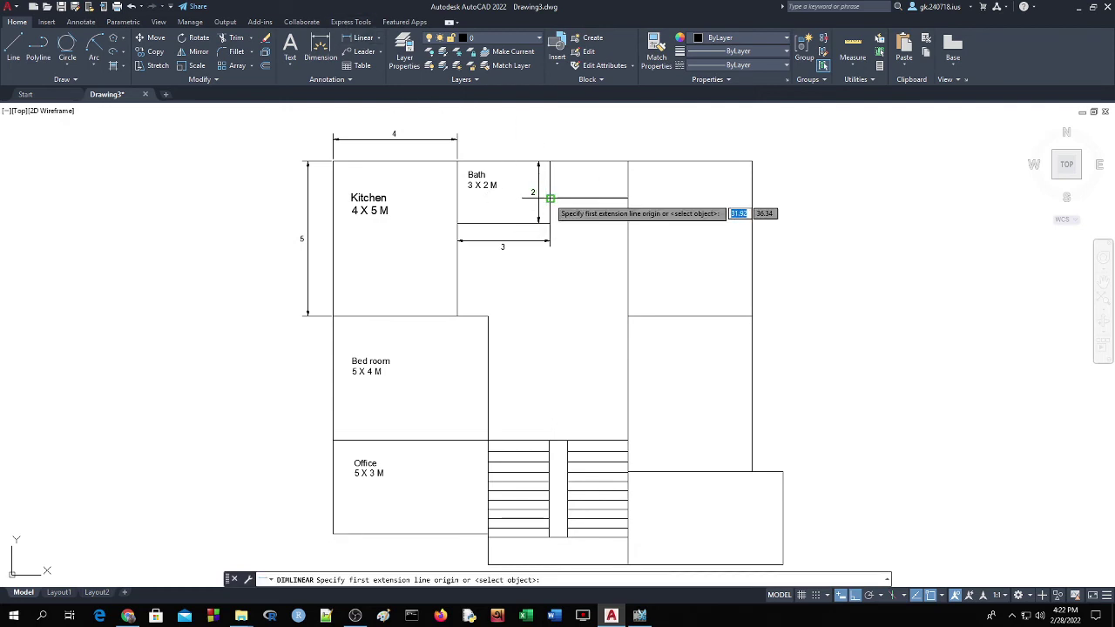
{"action": "left_click", "coordinate": [550, 199]}
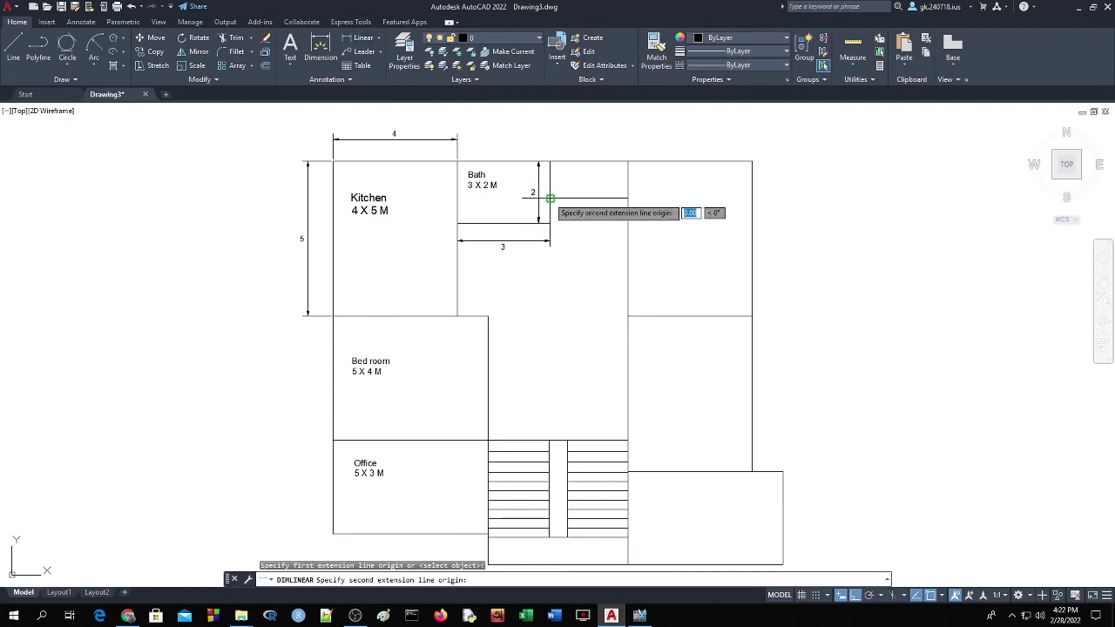
{"action": "left_click", "coordinate": [628, 199]}
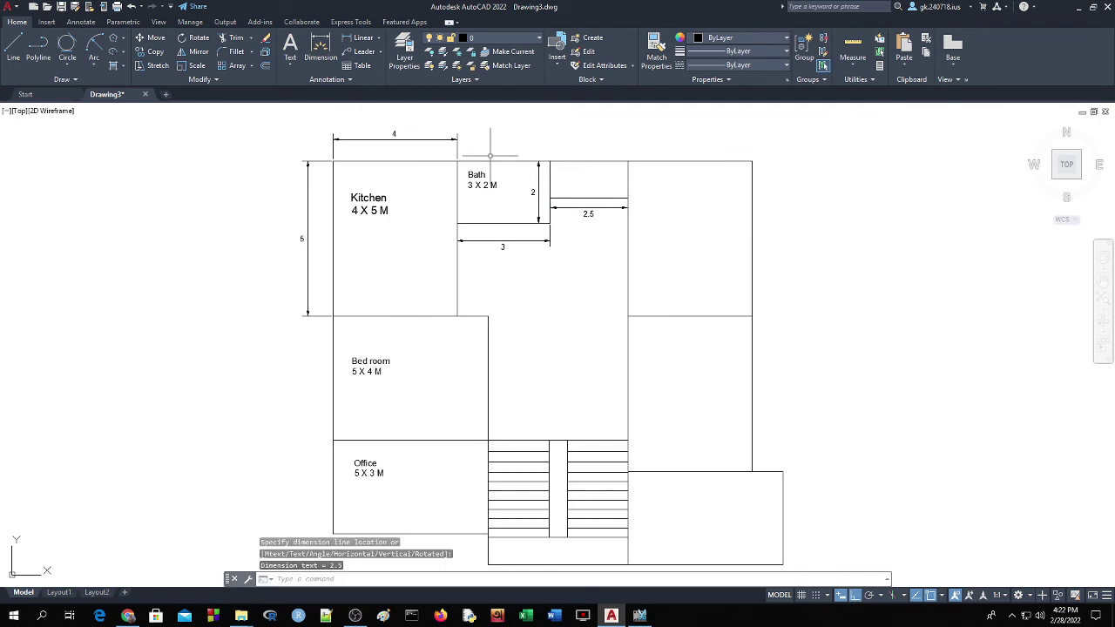
{"action": "left_click", "coordinate": [359, 37]}
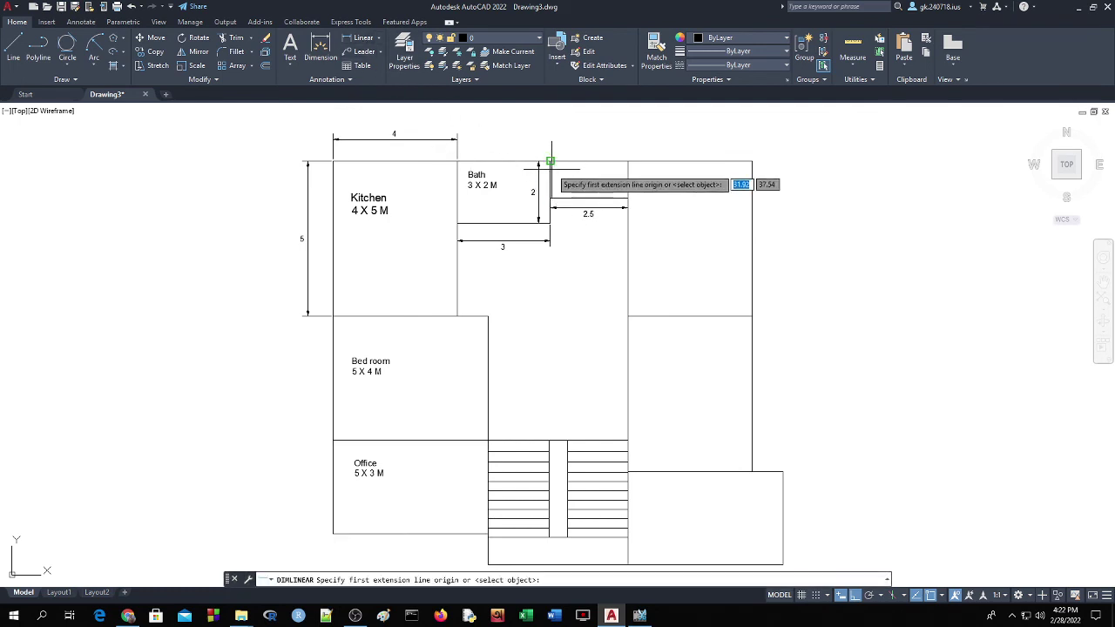
{"action": "left_click", "coordinate": [550, 162]}
{"action": "left_click", "coordinate": [550, 162]}
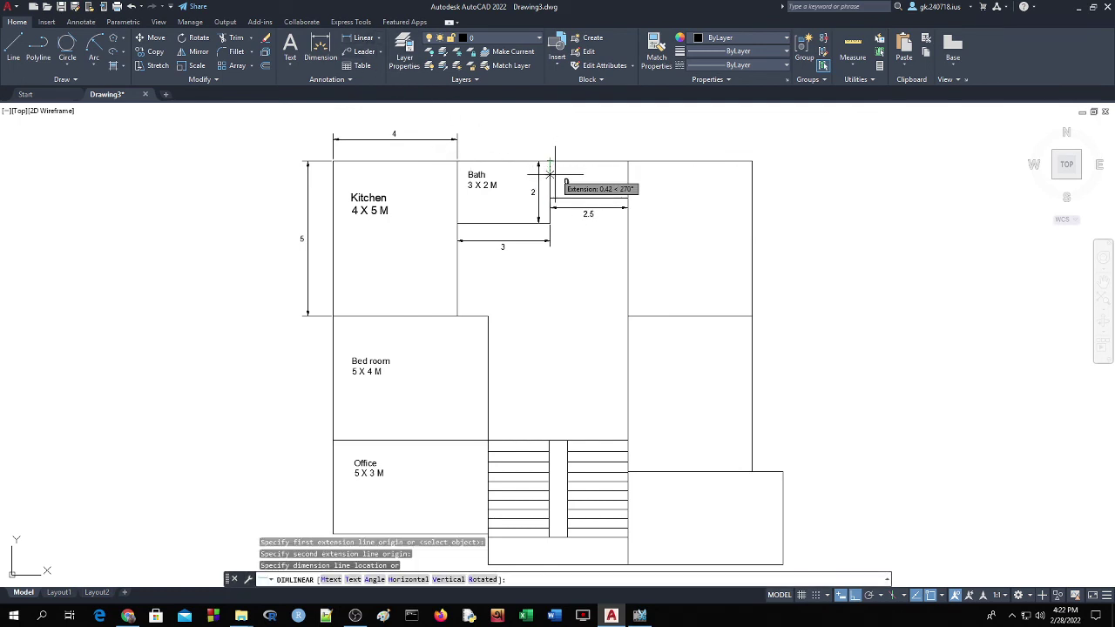
{"action": "left_click", "coordinate": [549, 200]}
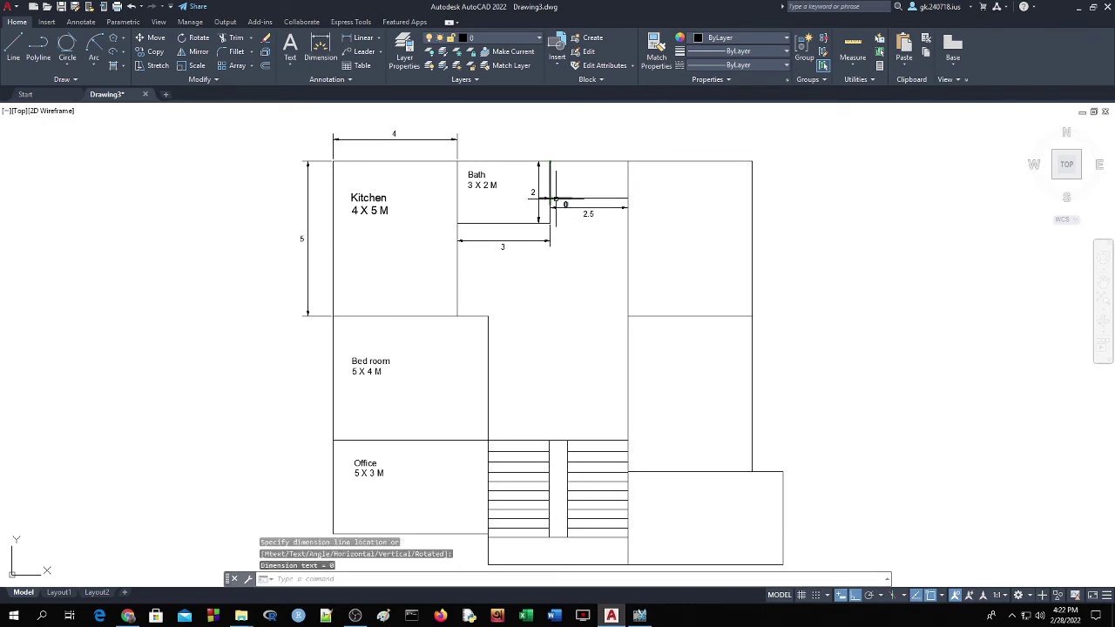
{"action": "key", "text": "ctrl+z"}
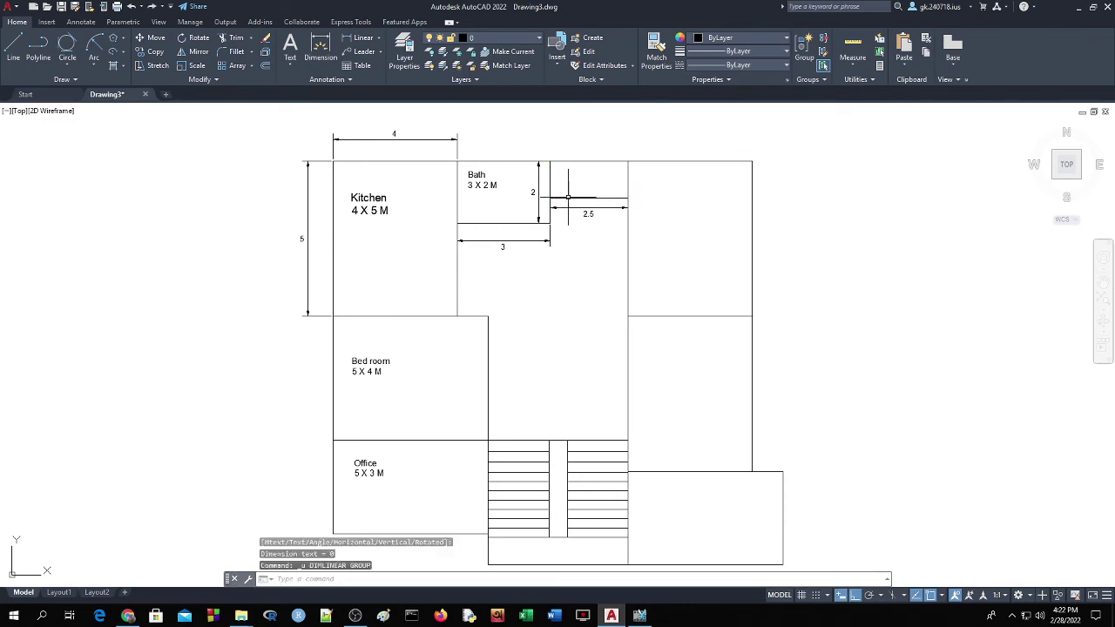
{"action": "left_click", "coordinate": [363, 37]}
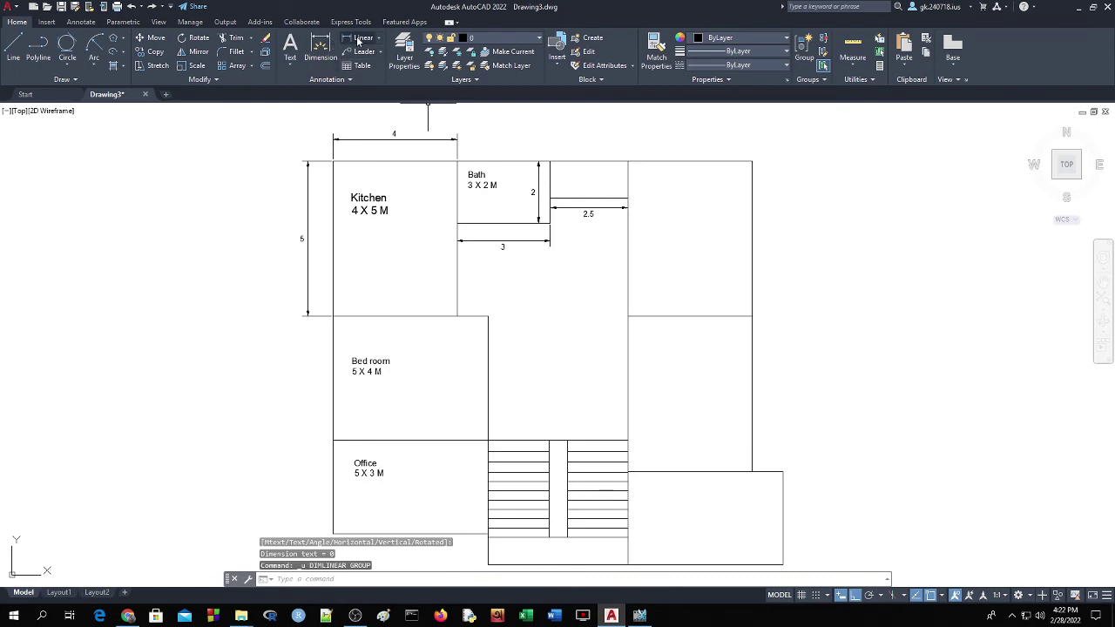
{"action": "left_click", "coordinate": [550, 161]}
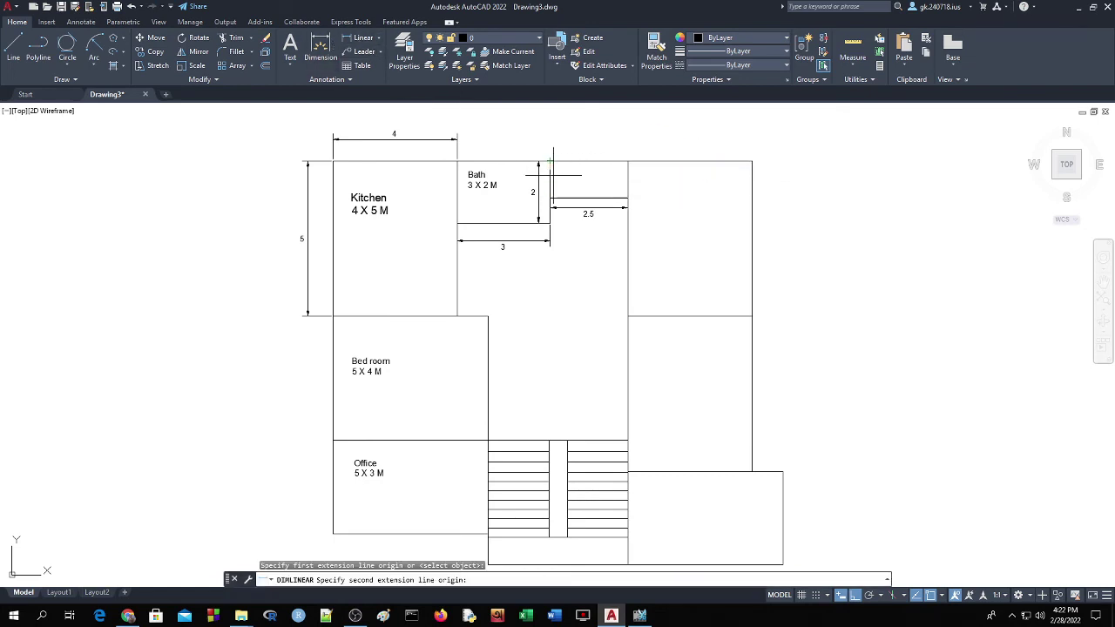
{"action": "left_click", "coordinate": [550, 192]}
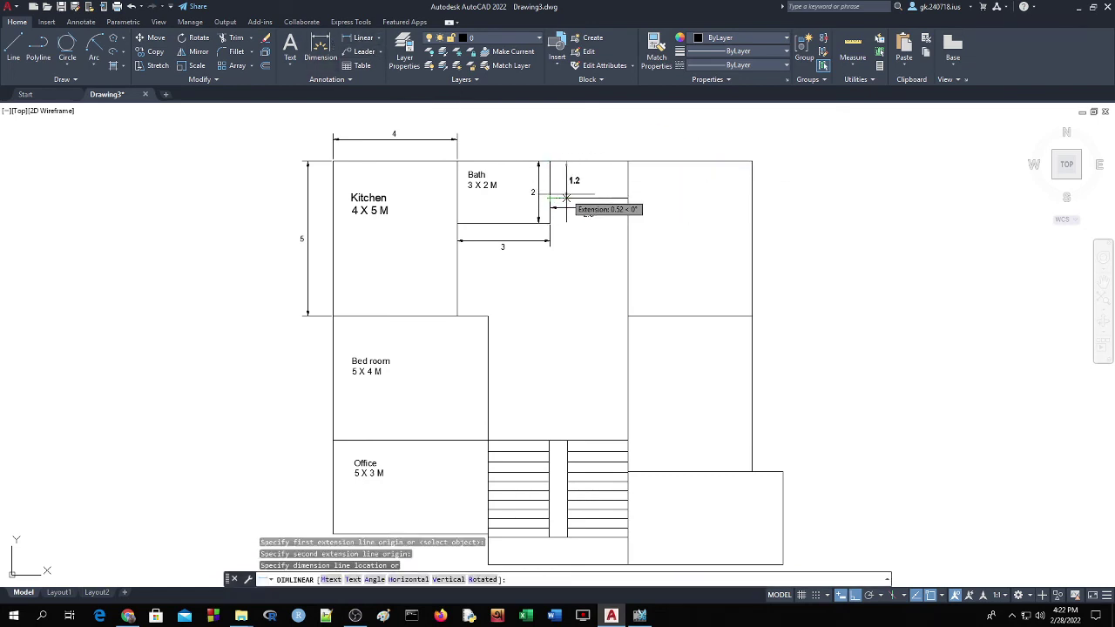
{"action": "left_click", "coordinate": [557, 198]}
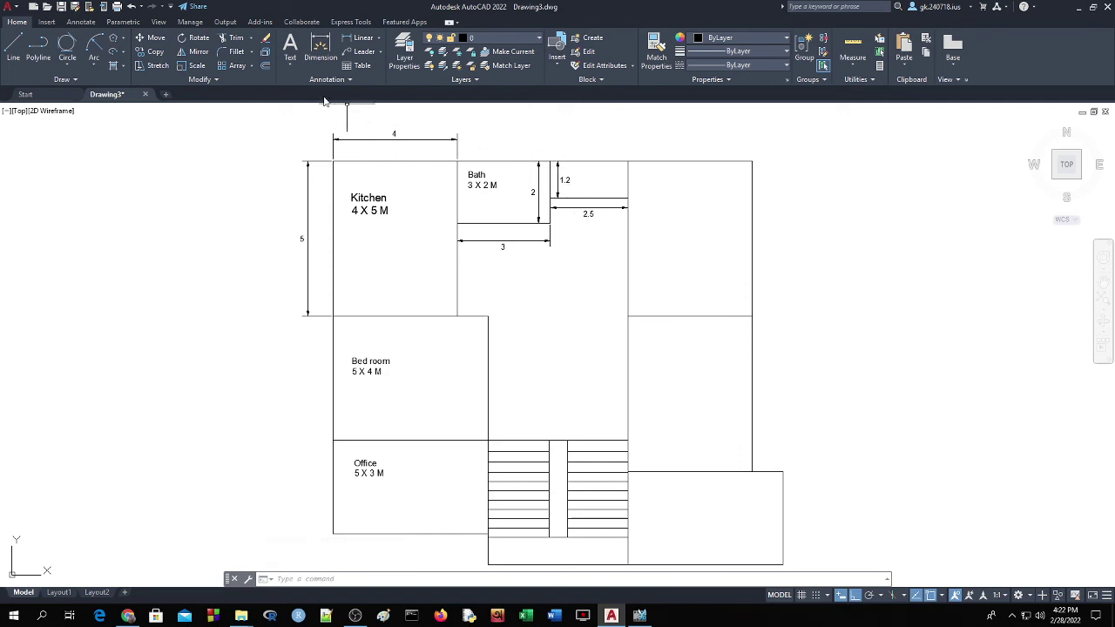
Add a 4 width above the top-right room and two vertical 5 dimensions down the right side
{"action": "left_click", "coordinate": [359, 37]}
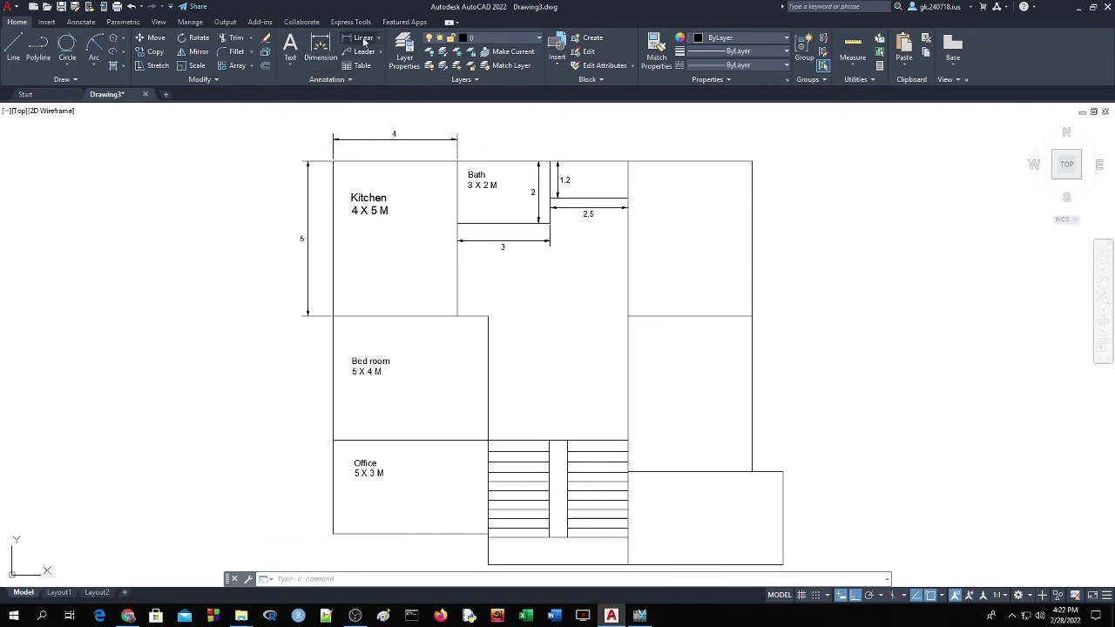
{"action": "left_click", "coordinate": [627, 161]}
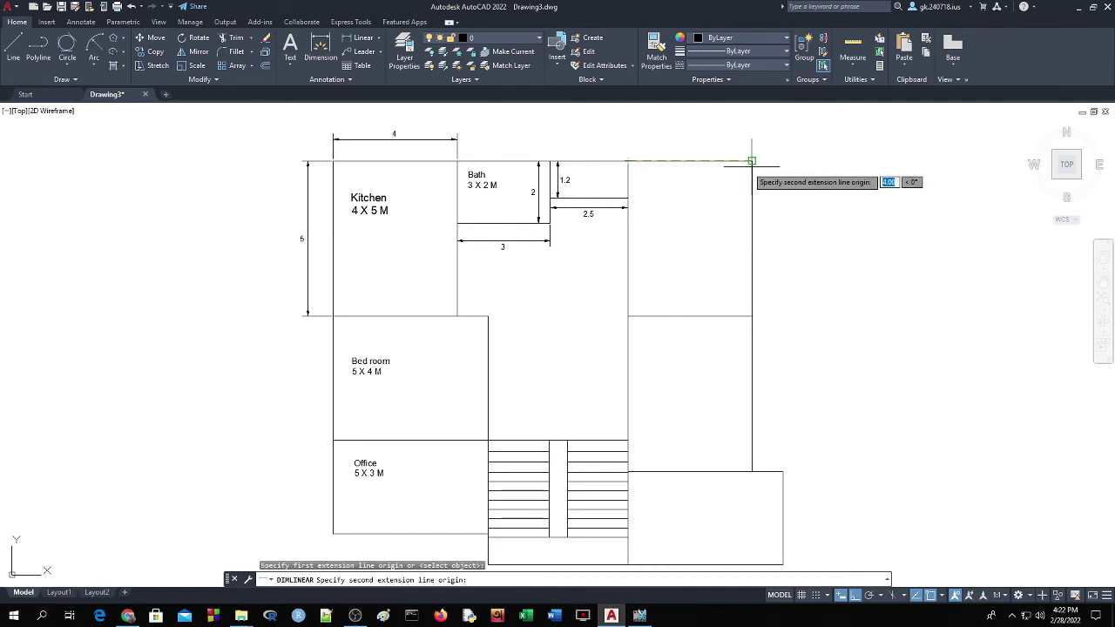
{"action": "left_click", "coordinate": [751, 161]}
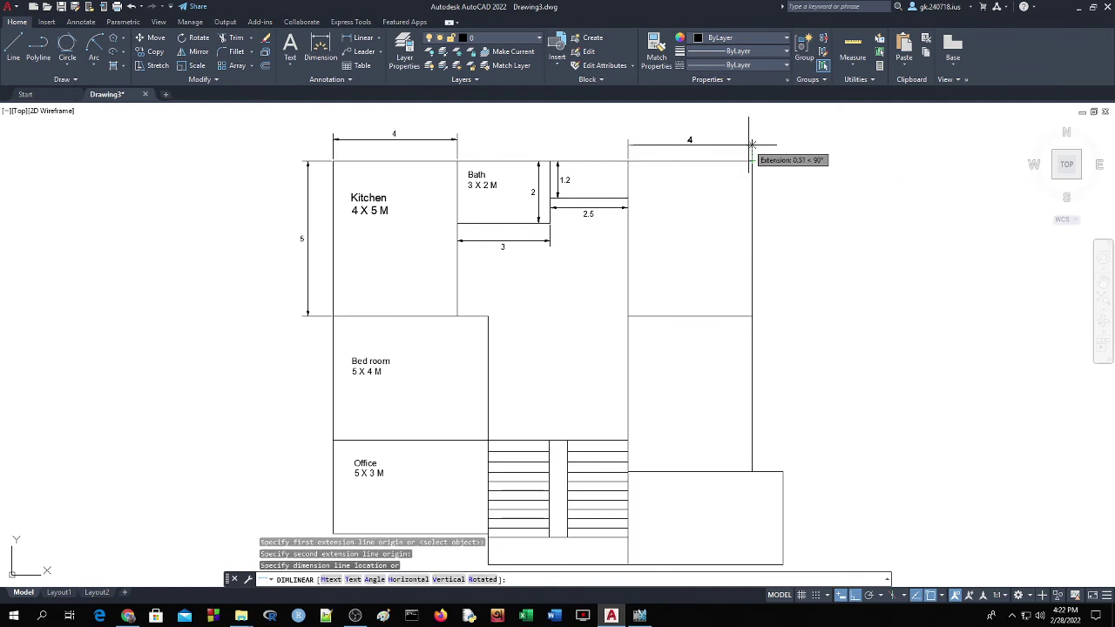
{"action": "left_click", "coordinate": [752, 144]}
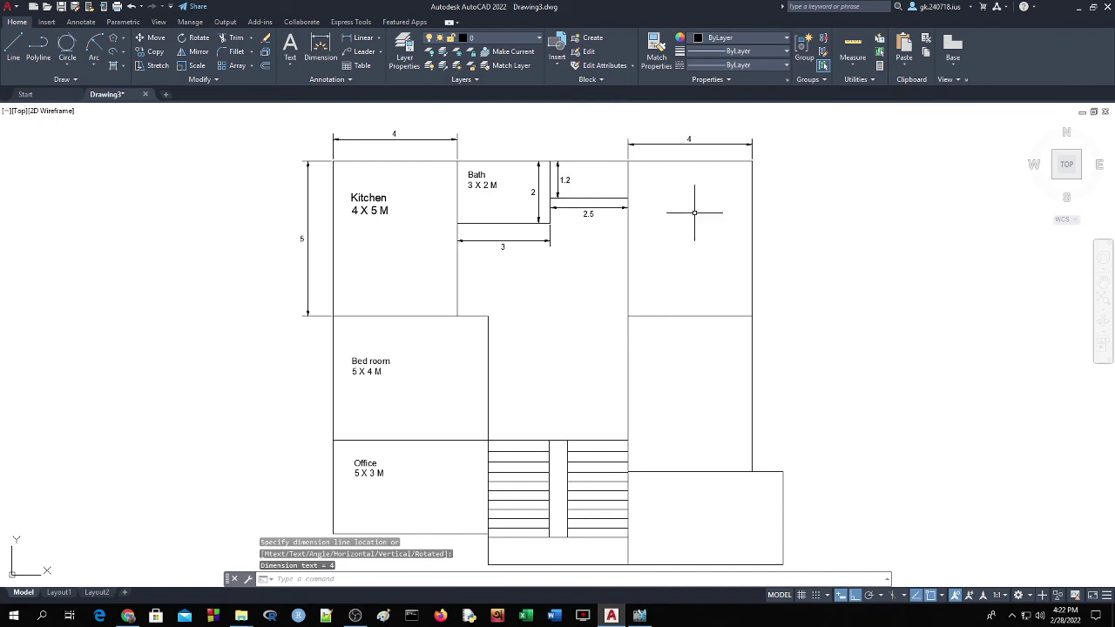
{"action": "key", "text": "Return"}
{"action": "left_click", "coordinate": [752, 162]}
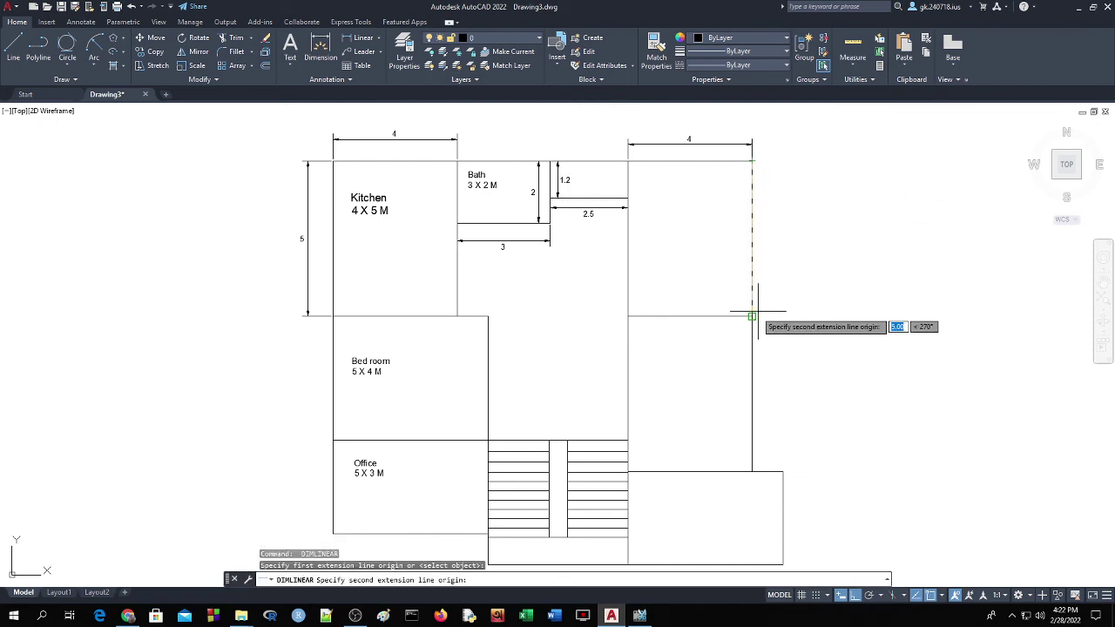
{"action": "left_click", "coordinate": [752, 316]}
{"action": "left_click", "coordinate": [768, 305]}
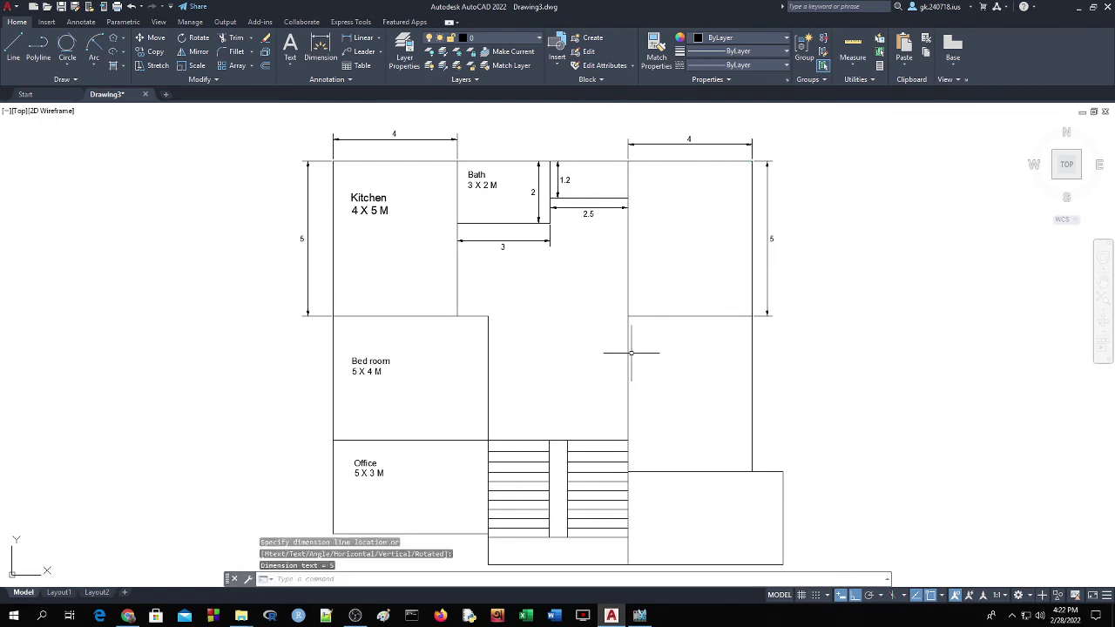
{"action": "key", "text": "Return"}
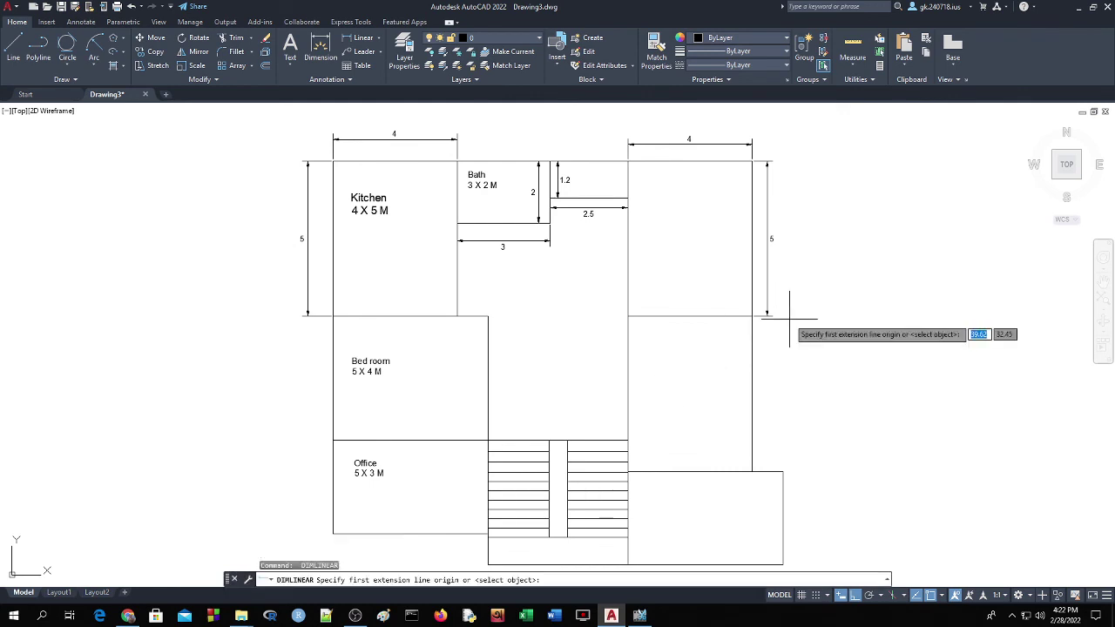
{"action": "left_click", "coordinate": [751, 316]}
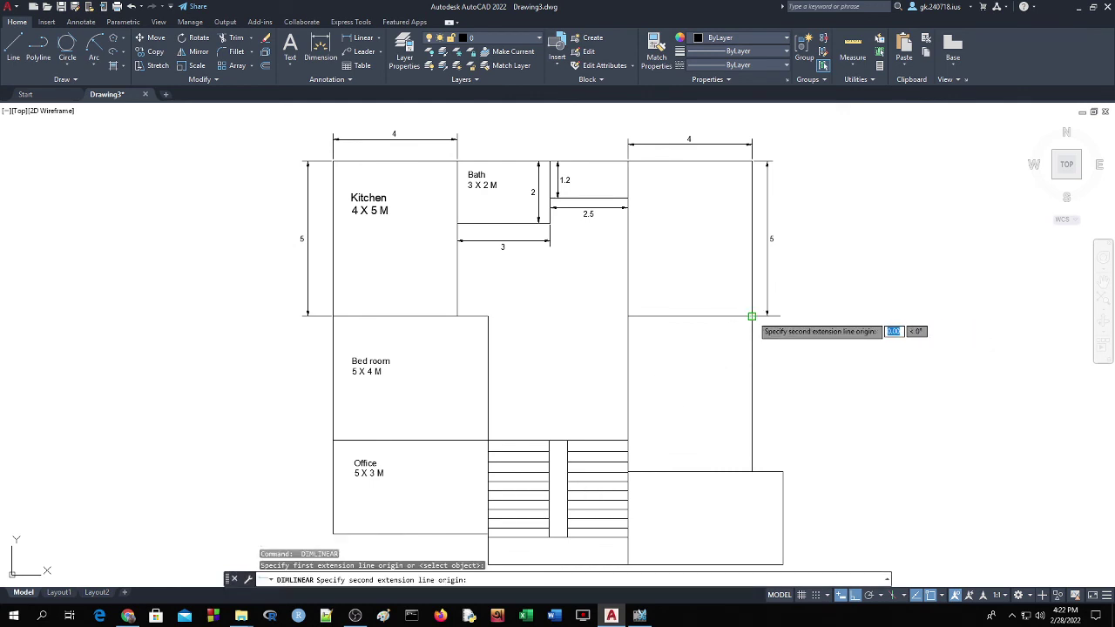
{"action": "left_click", "coordinate": [752, 472]}
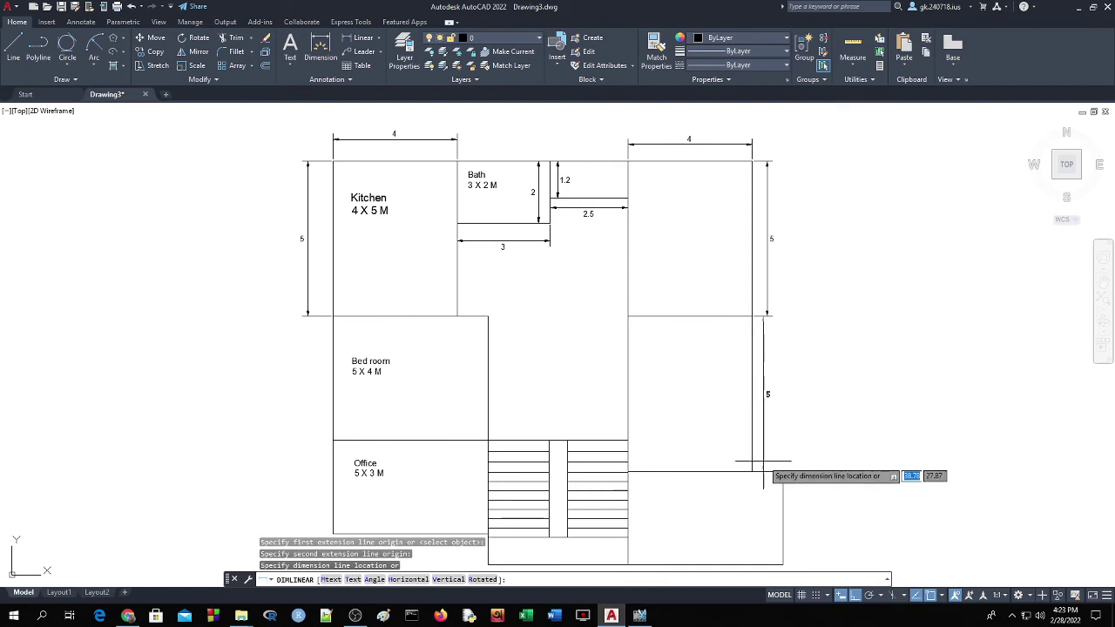
{"action": "left_click", "coordinate": [767, 459]}
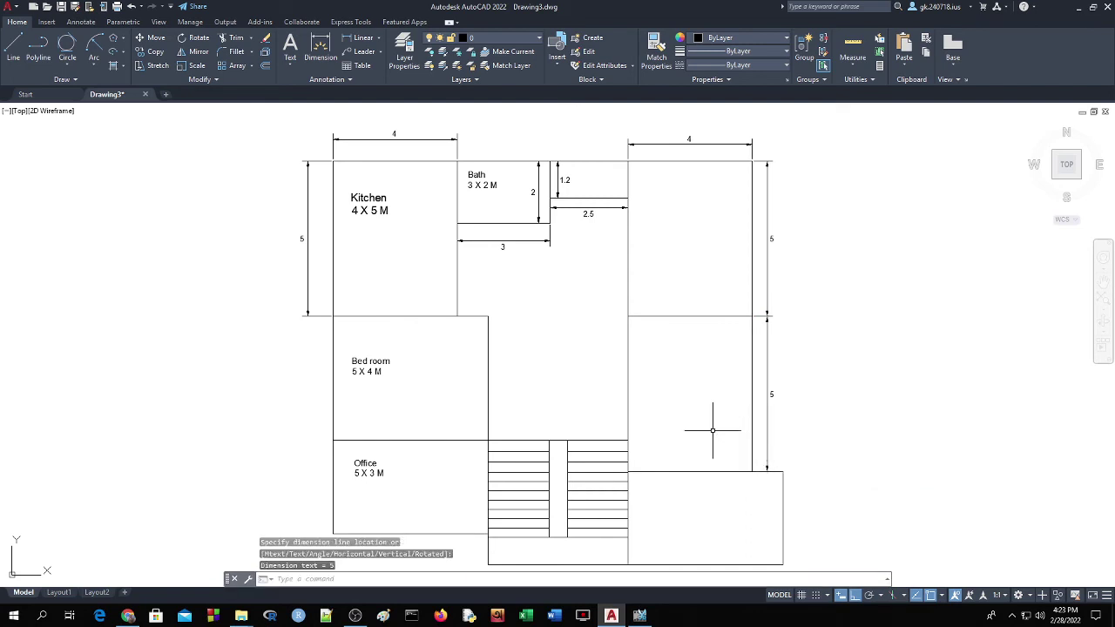
Dimension the bottom-right block's right wall as 3
{"action": "scroll", "coordinate": [832, 460], "scroll_direction": "down", "scroll_amount": 1}
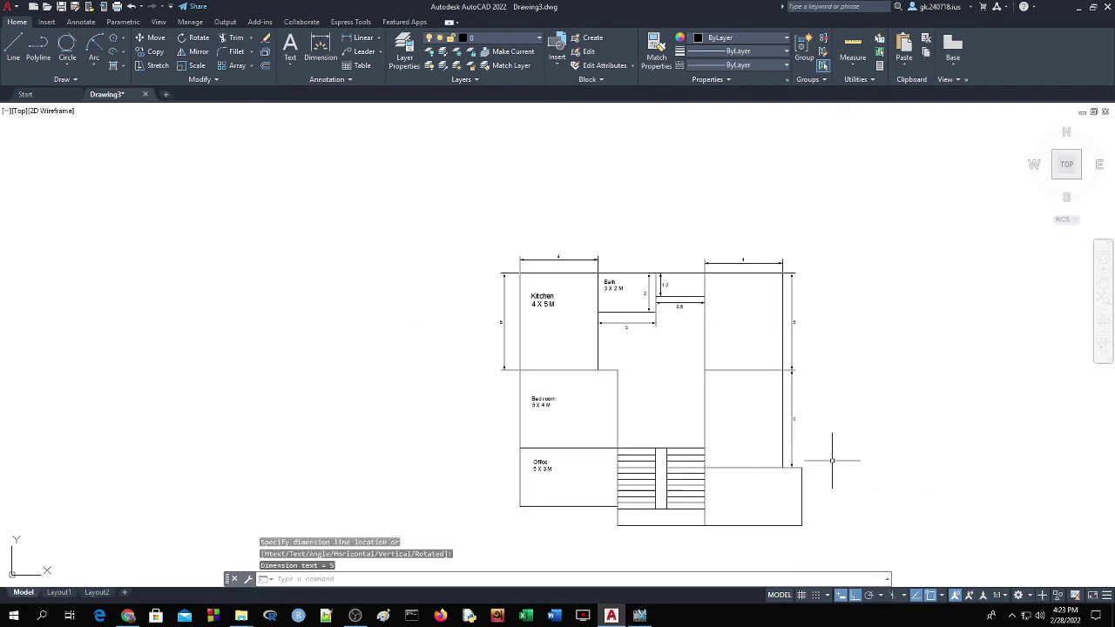
{"action": "key", "text": "Return"}
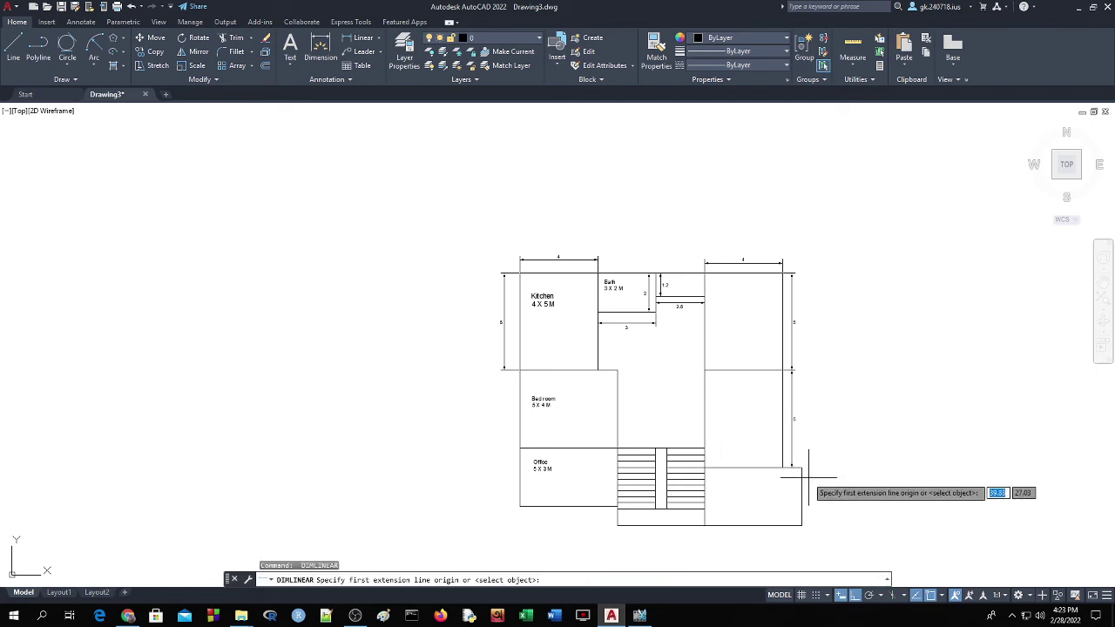
{"action": "left_click", "coordinate": [801, 468]}
{"action": "left_click", "coordinate": [801, 525]}
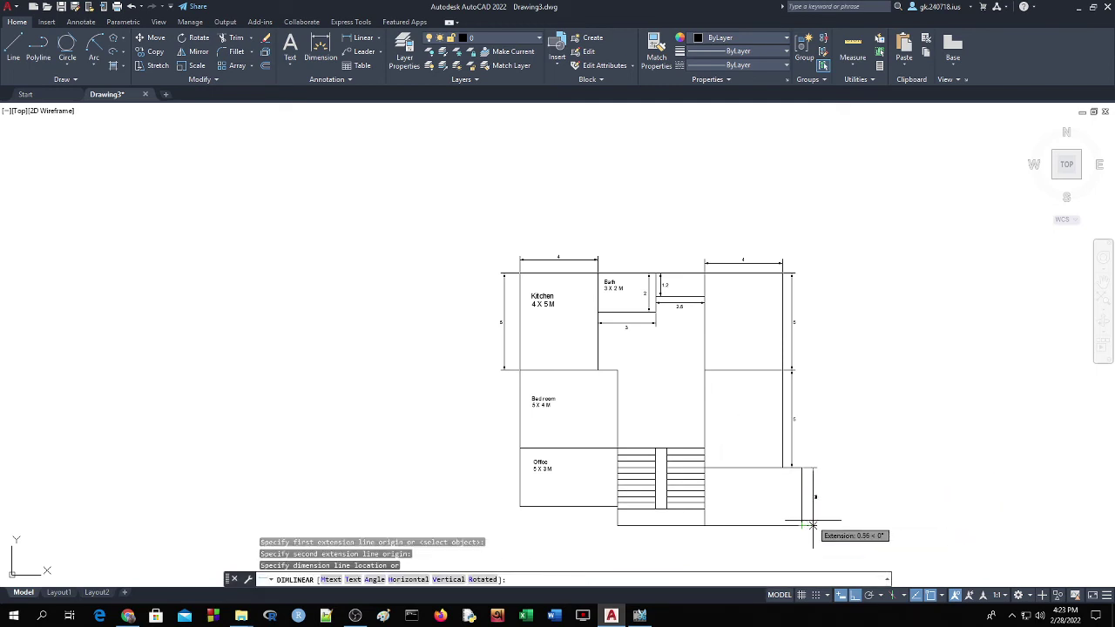
{"action": "left_click", "coordinate": [815, 527]}
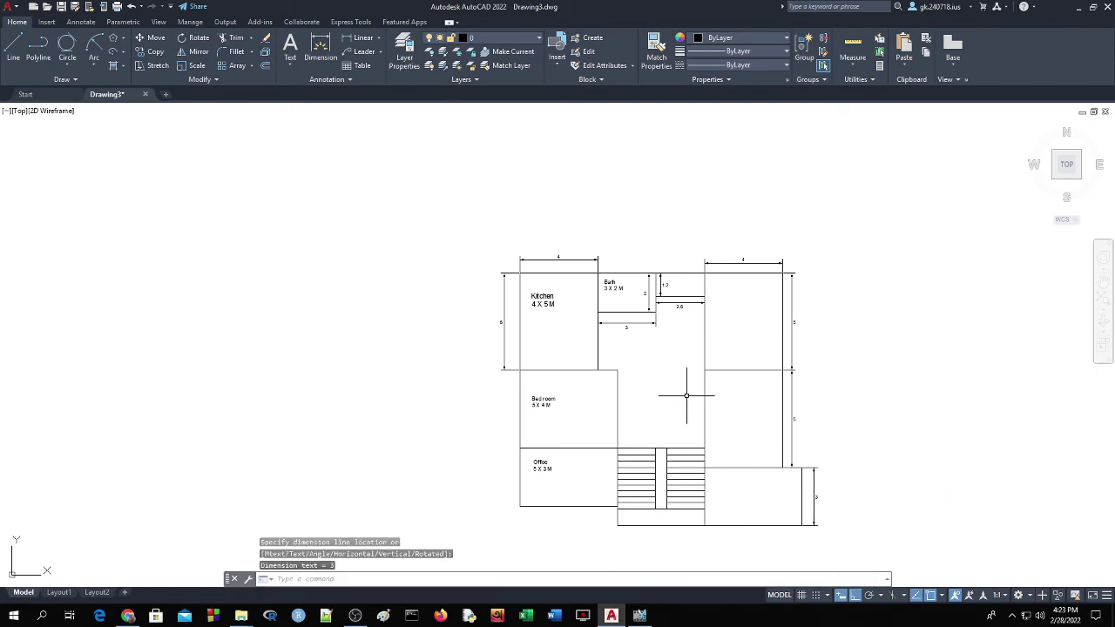
Add two 4 width dimensions inside the right rooms and a 5 width beneath the bottom-right room
{"action": "key", "text": "Return"}
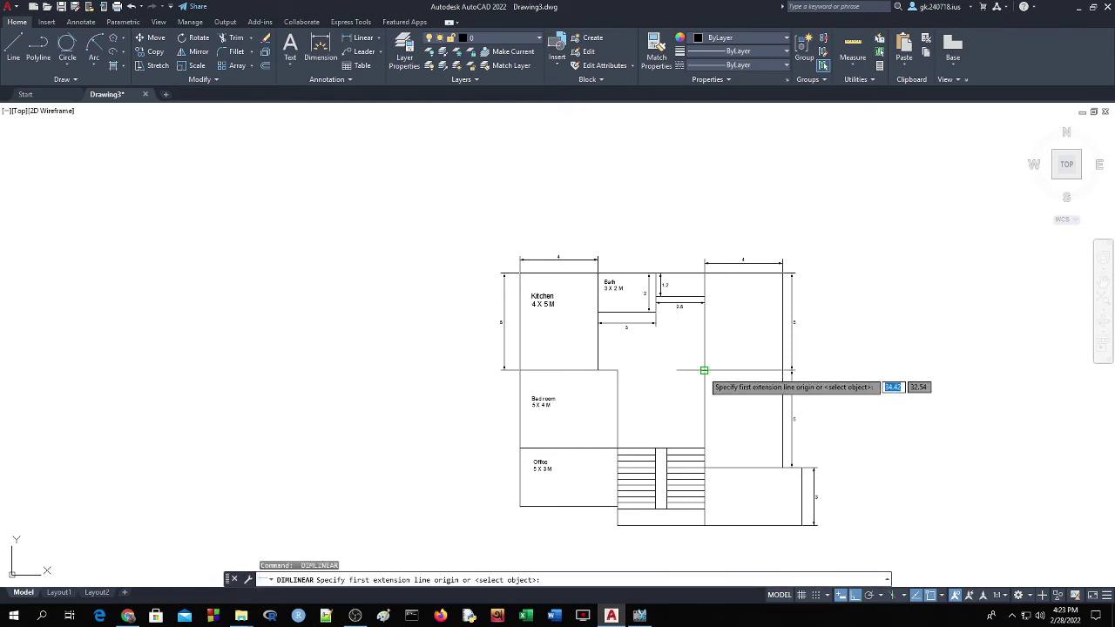
{"action": "left_click", "coordinate": [704, 370]}
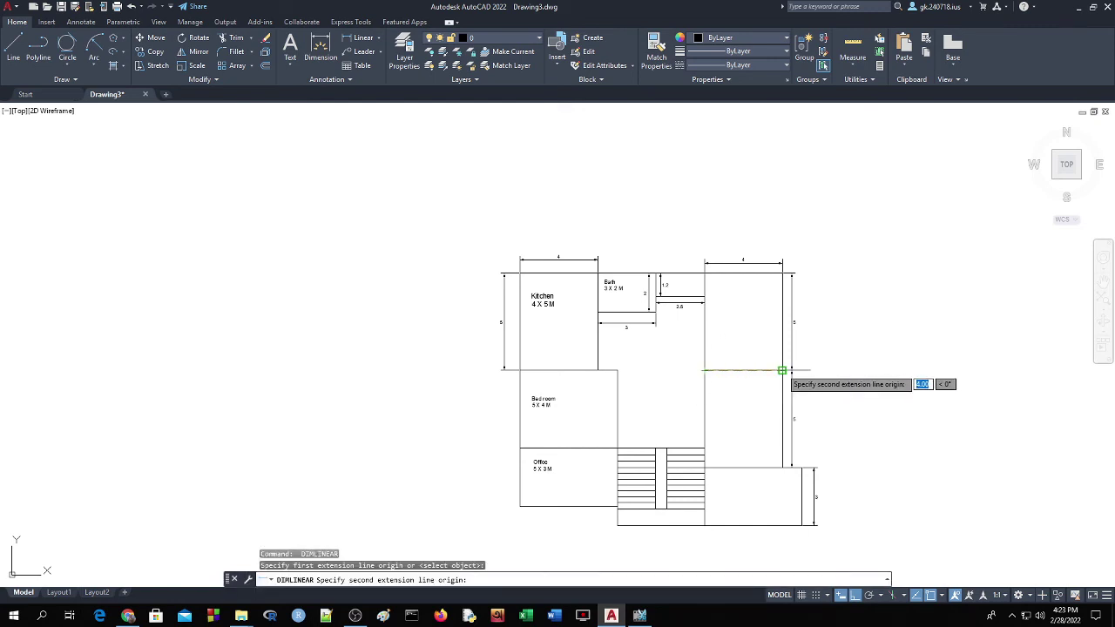
{"action": "left_click", "coordinate": [783, 371]}
{"action": "left_click", "coordinate": [781, 355]}
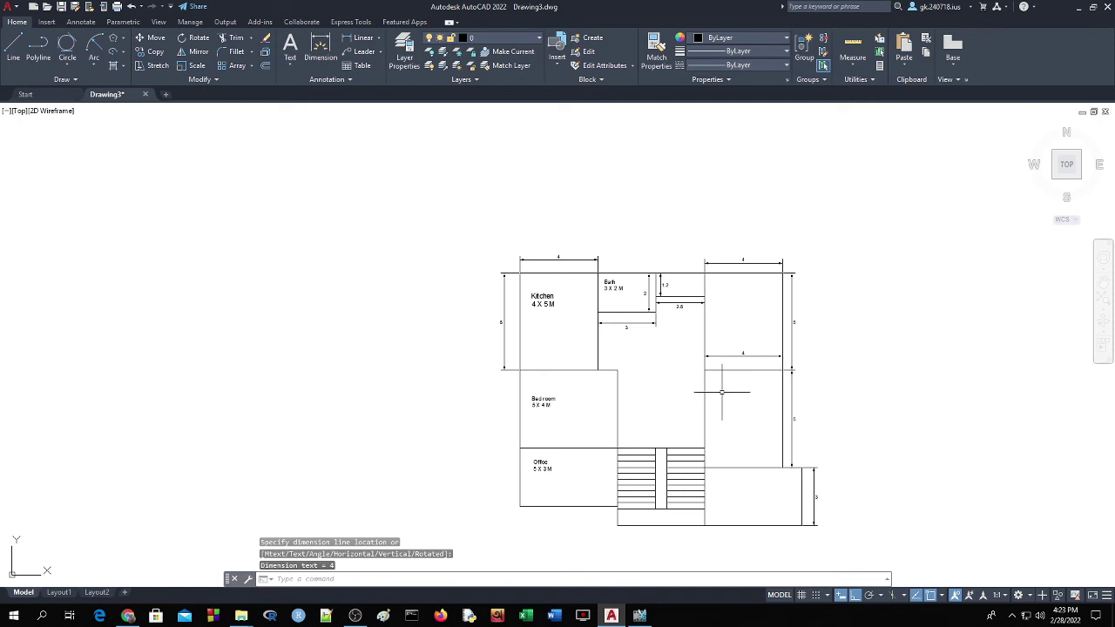
{"action": "key", "text": "Return"}
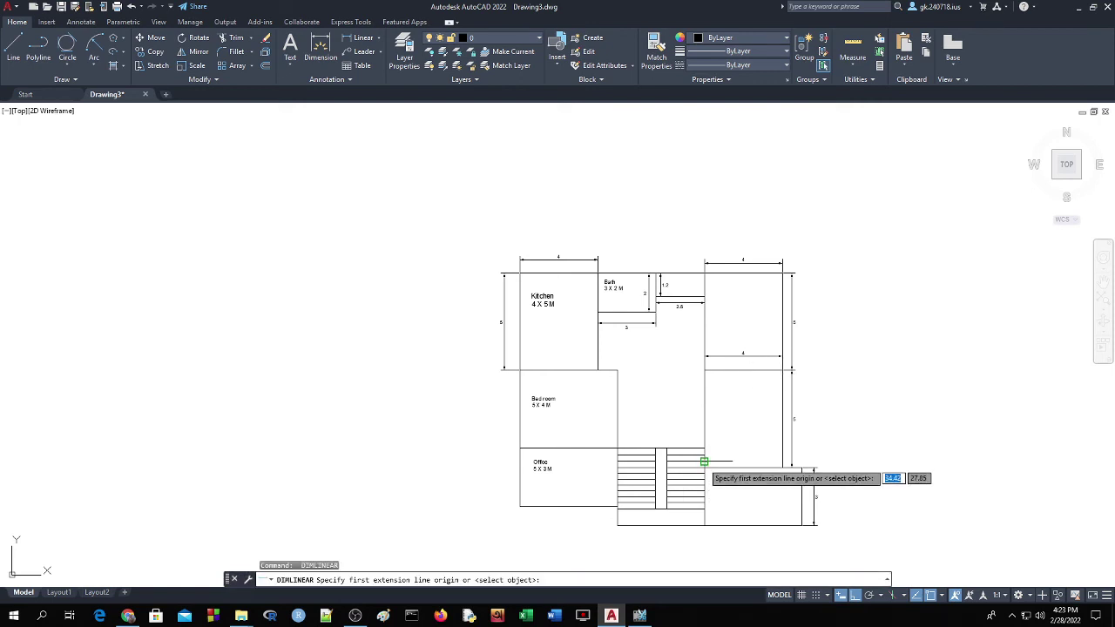
{"action": "left_click", "coordinate": [705, 467]}
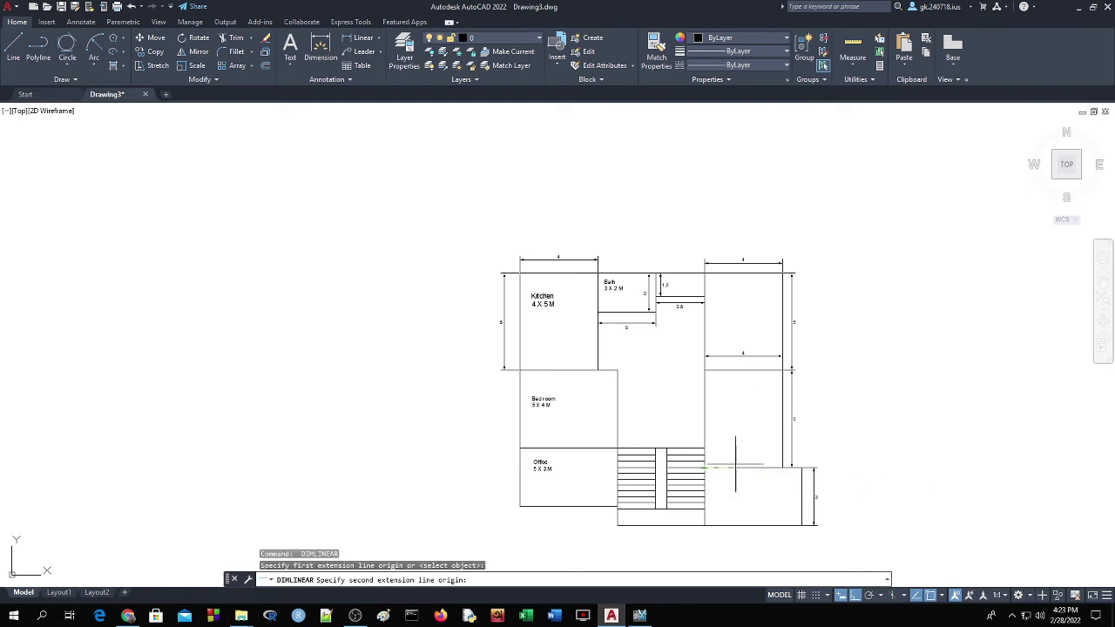
{"action": "left_click", "coordinate": [782, 468]}
{"action": "left_click", "coordinate": [783, 451]}
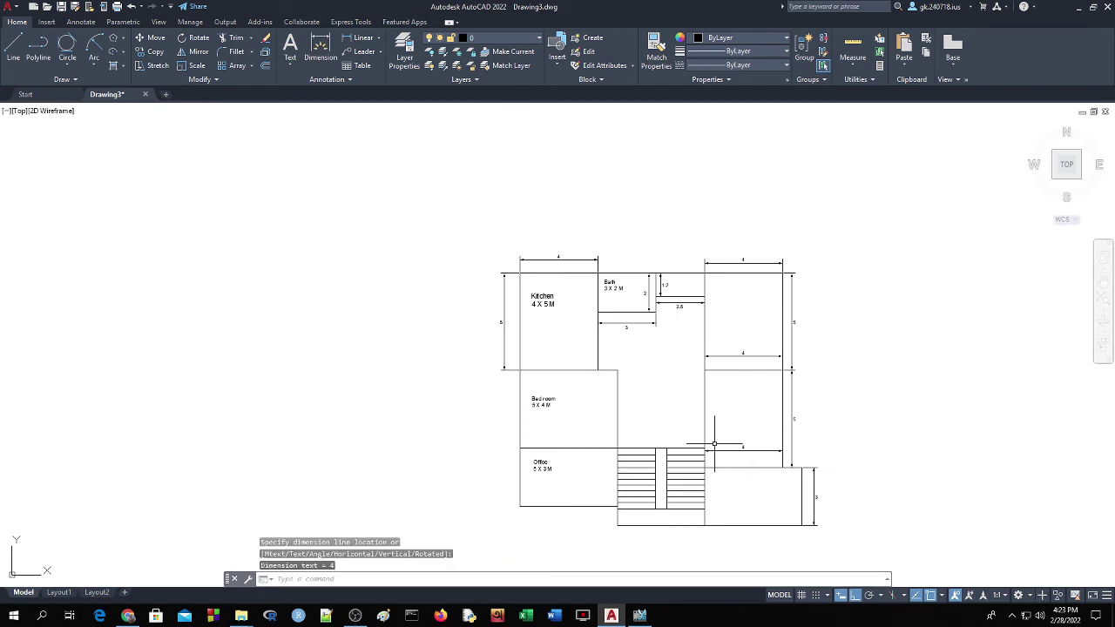
{"action": "key", "text": "Return"}
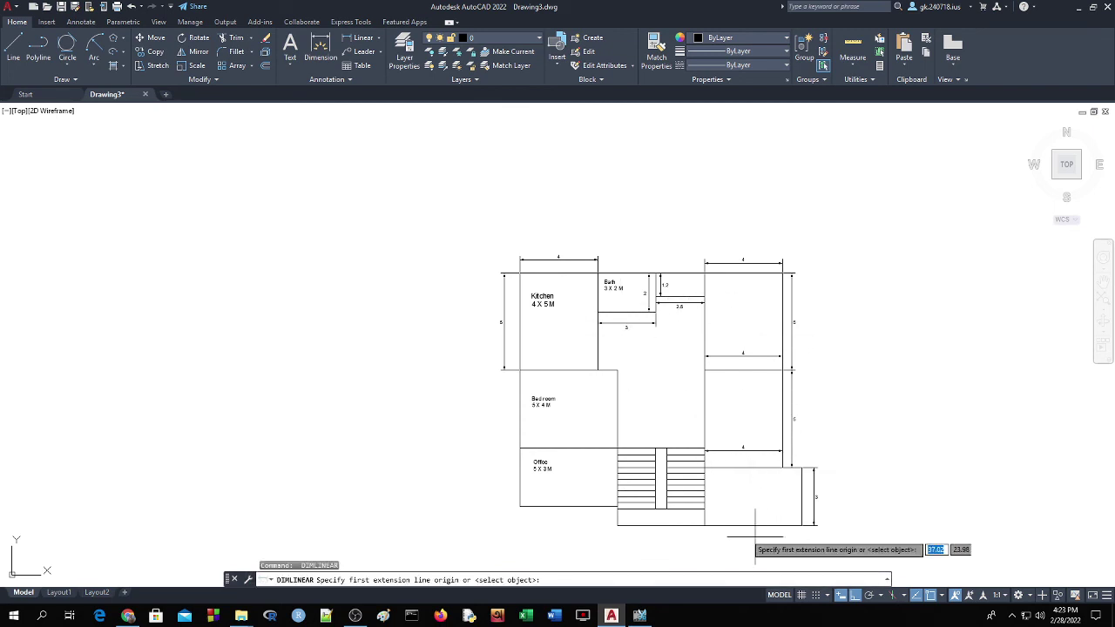
{"action": "left_click", "coordinate": [704, 525]}
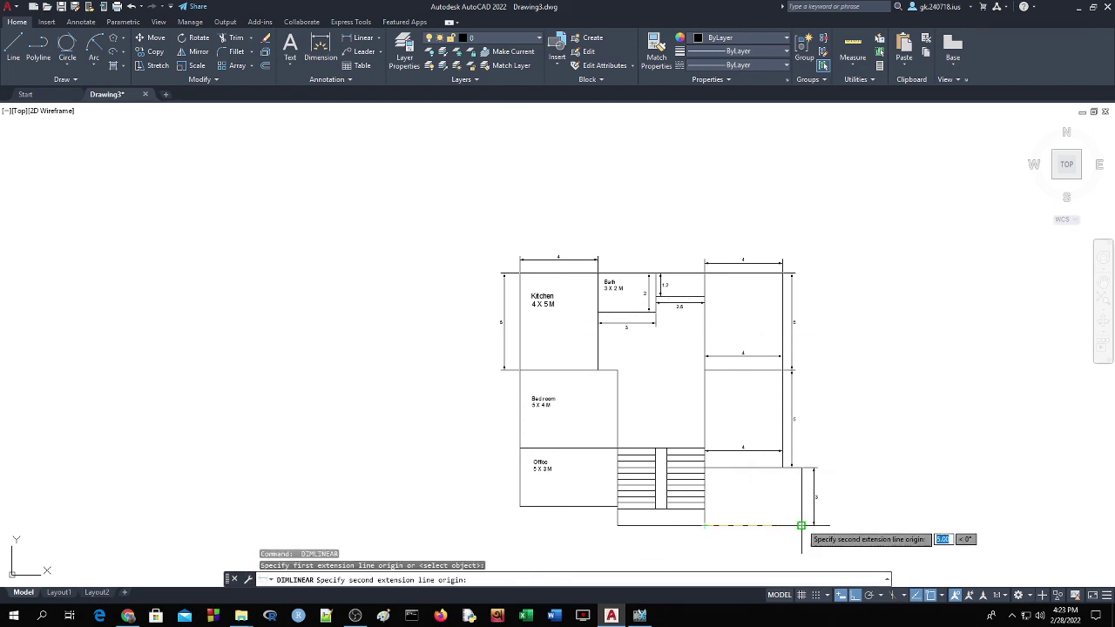
{"action": "left_click", "coordinate": [802, 526]}
{"action": "left_click", "coordinate": [802, 535]}
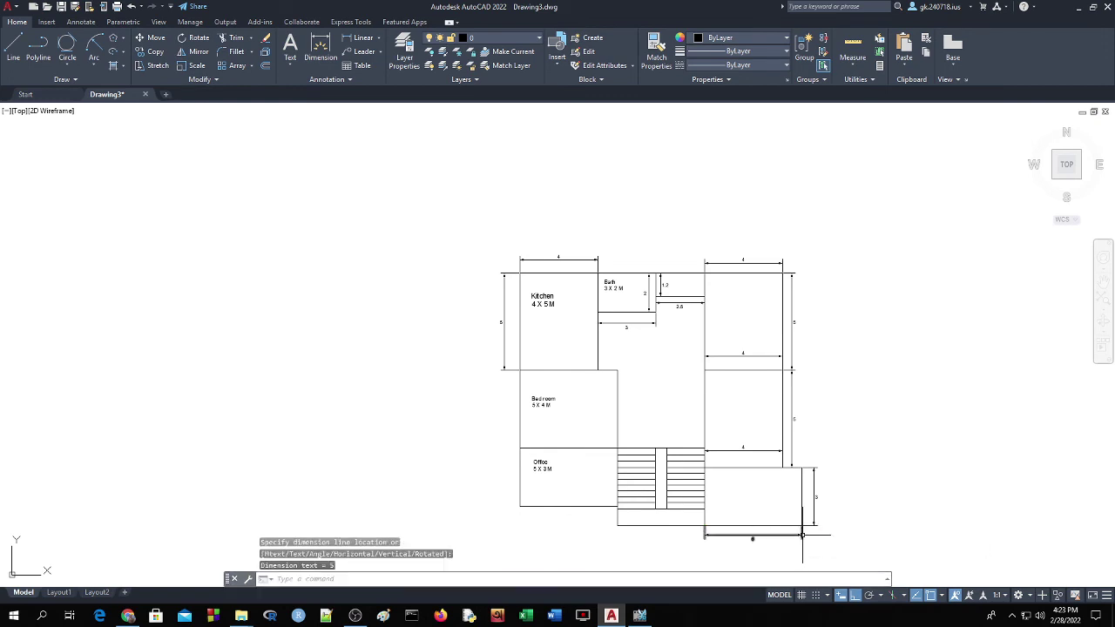
Add a 4.6 linear dimension beneath the stair area and a vertical 1 dimension for the step
{"action": "key", "text": "Return"}
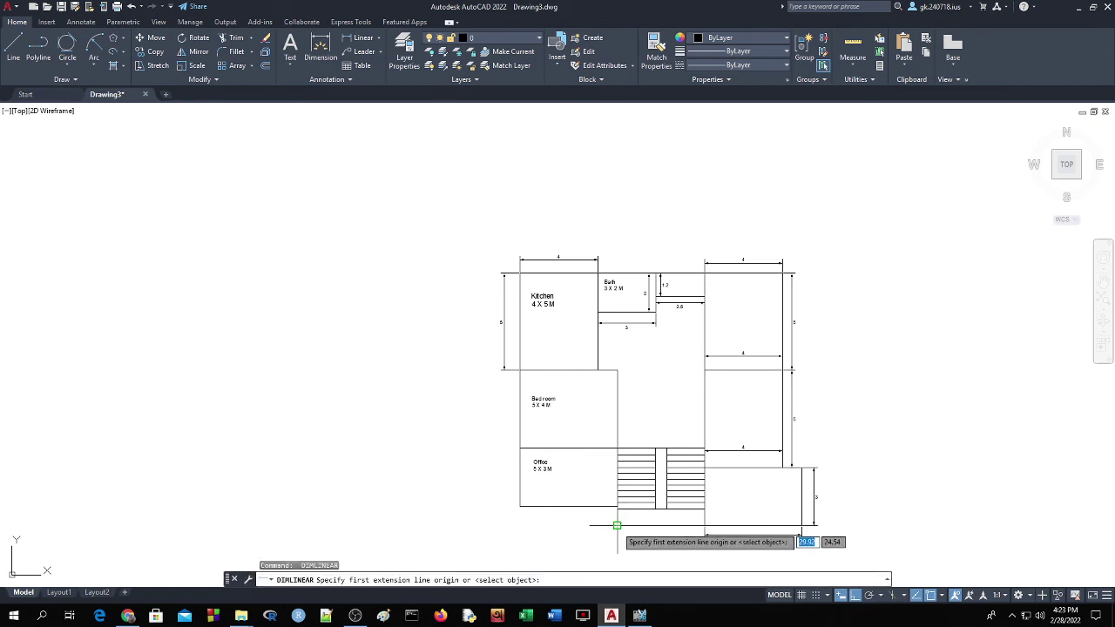
{"action": "left_click", "coordinate": [618, 525]}
{"action": "left_click", "coordinate": [704, 525]}
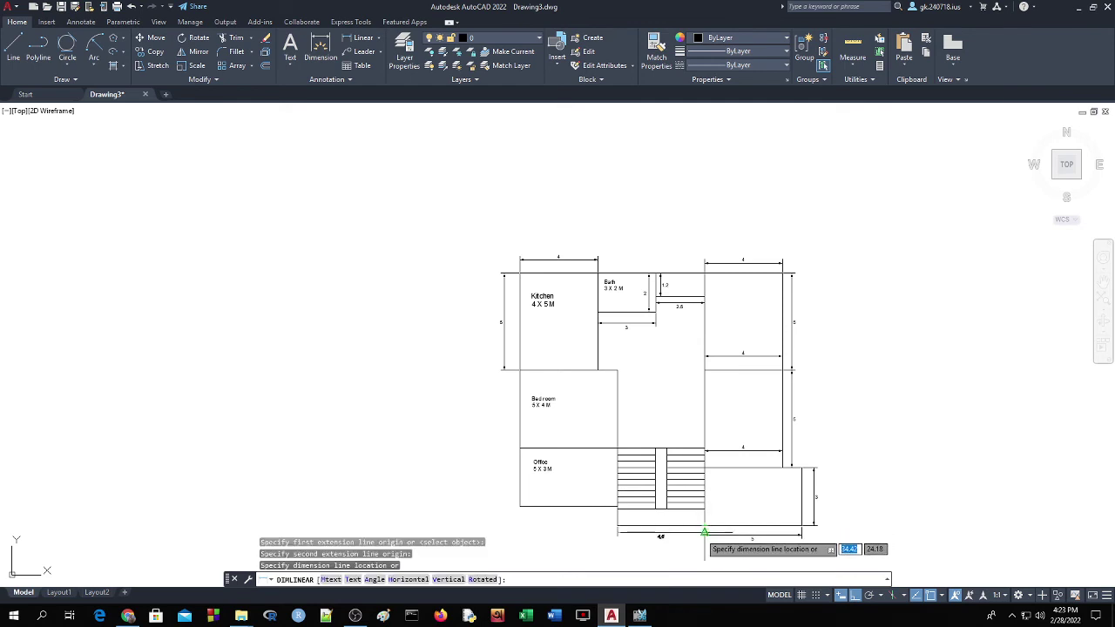
{"action": "left_click", "coordinate": [704, 534]}
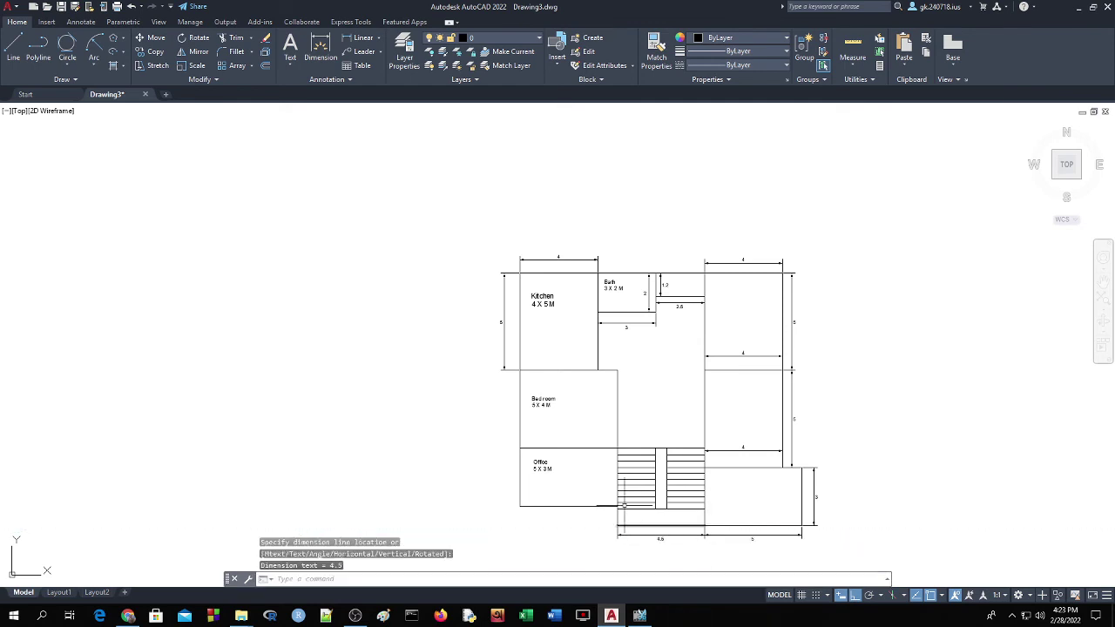
{"action": "key", "text": "Return"}
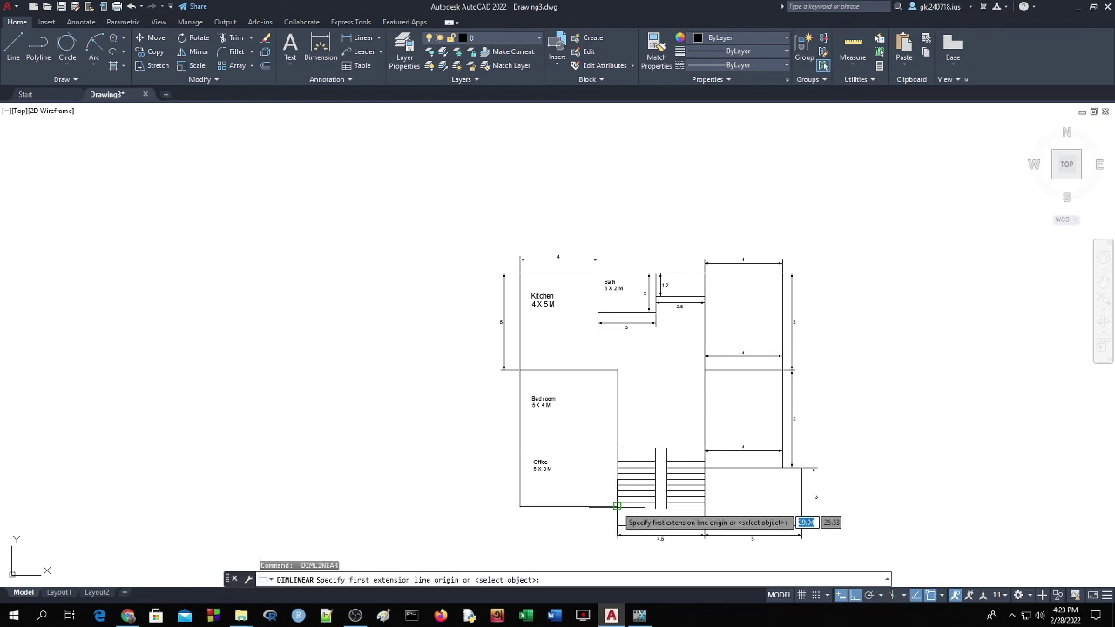
{"action": "left_click", "coordinate": [617, 525]}
{"action": "left_click", "coordinate": [619, 523]}
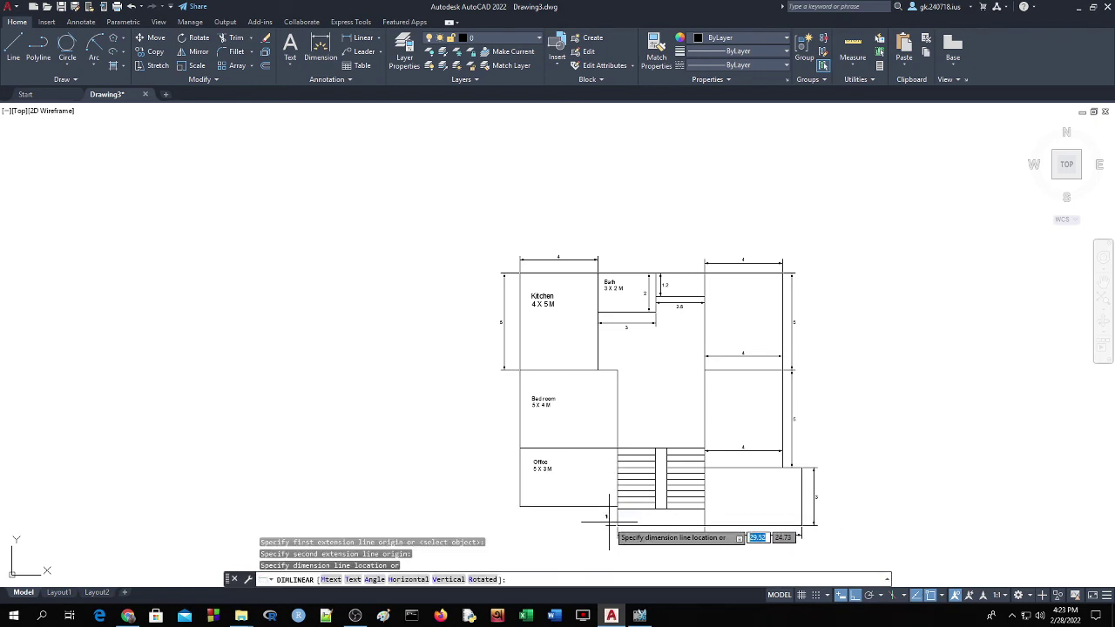
{"action": "left_click", "coordinate": [609, 520]}
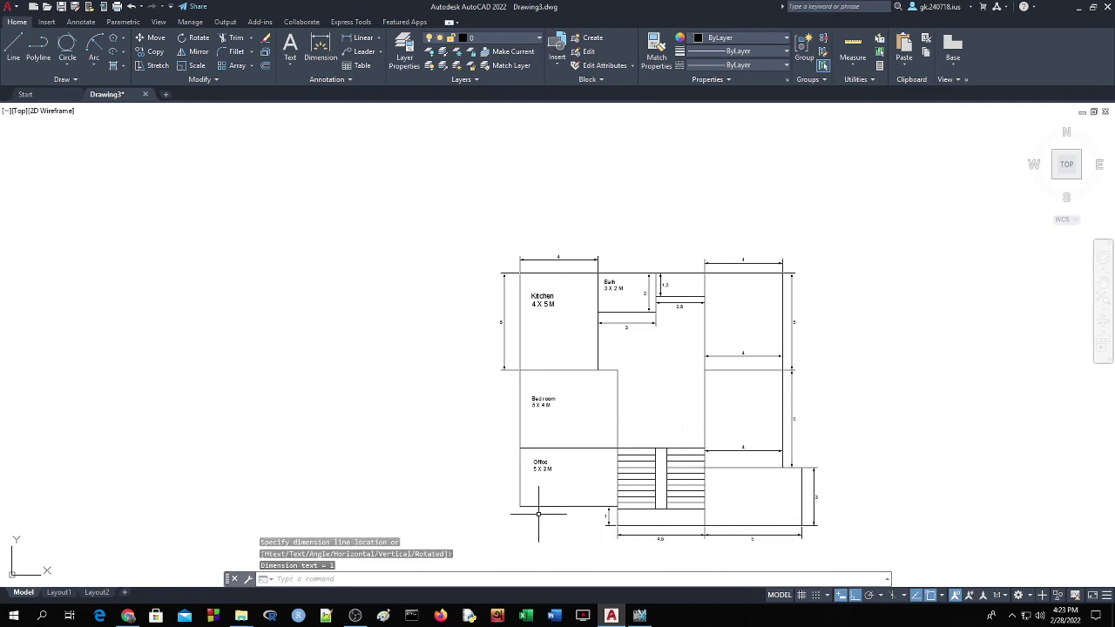
{"action": "key", "text": "Return"}
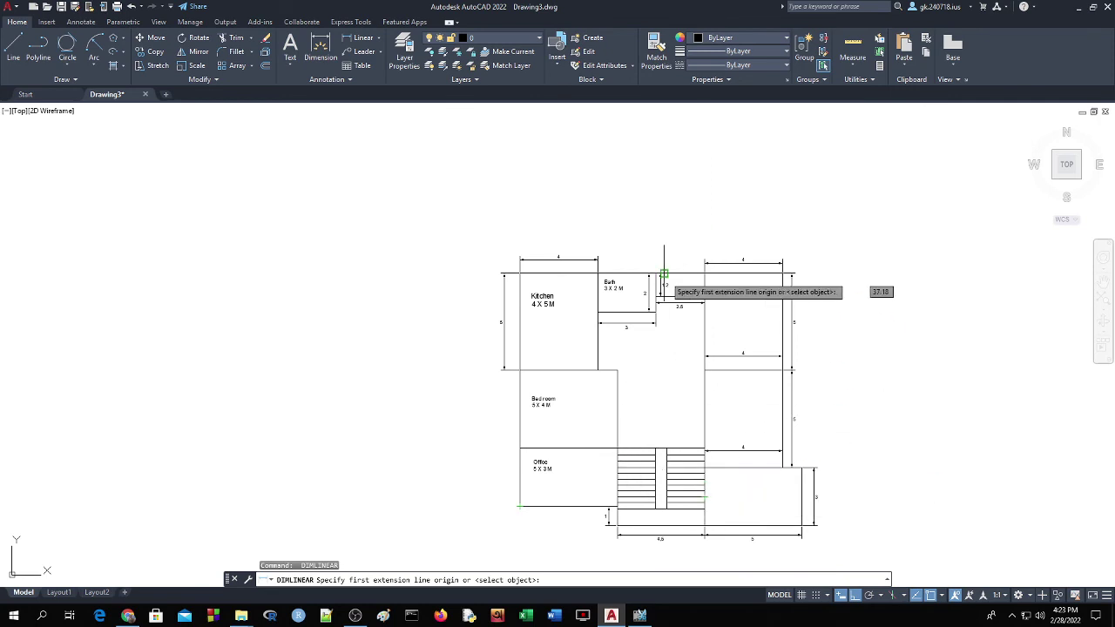
Place a multiline text label 'Bedroom' in the top-right room of the plan
{"action": "left_click", "coordinate": [290, 66]}
{"action": "left_click", "coordinate": [313, 84]}
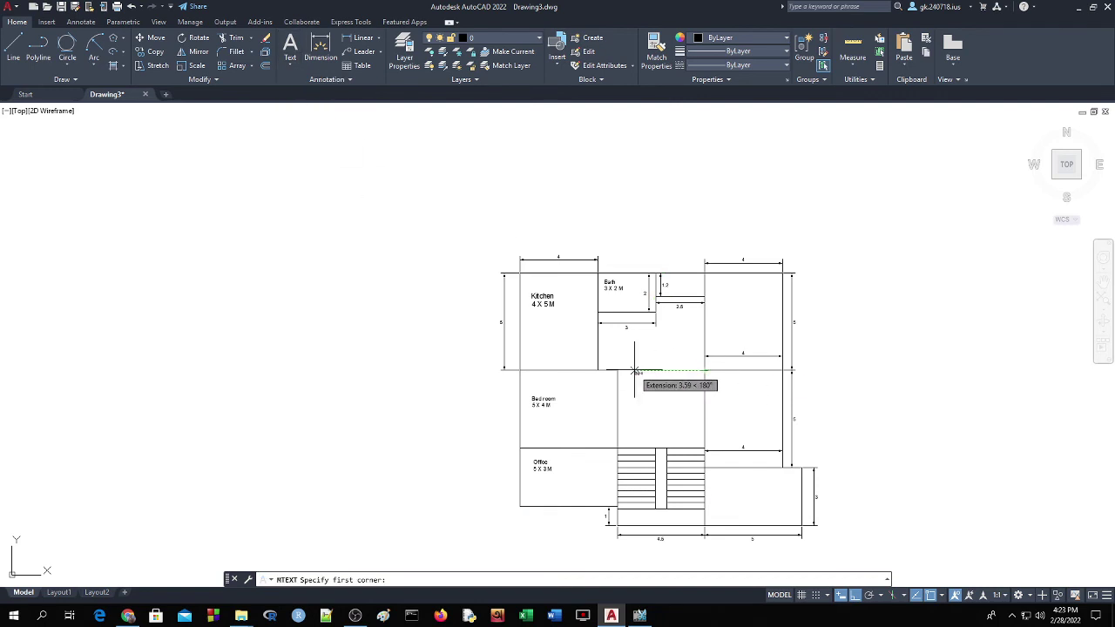
{"action": "left_click", "coordinate": [716, 295]}
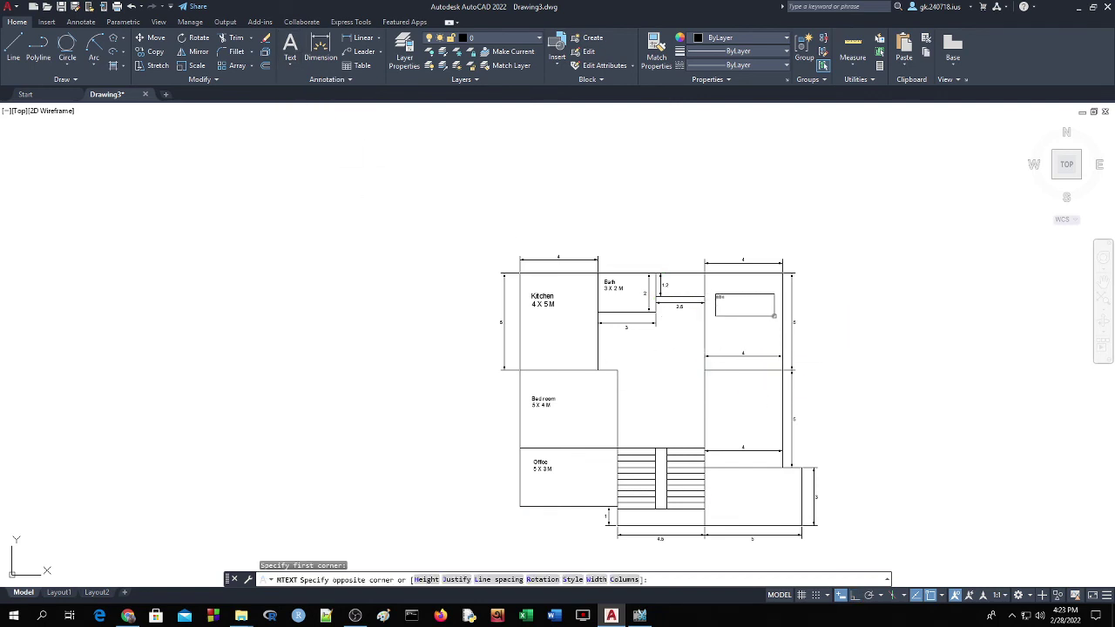
{"action": "left_click", "coordinate": [774, 313]}
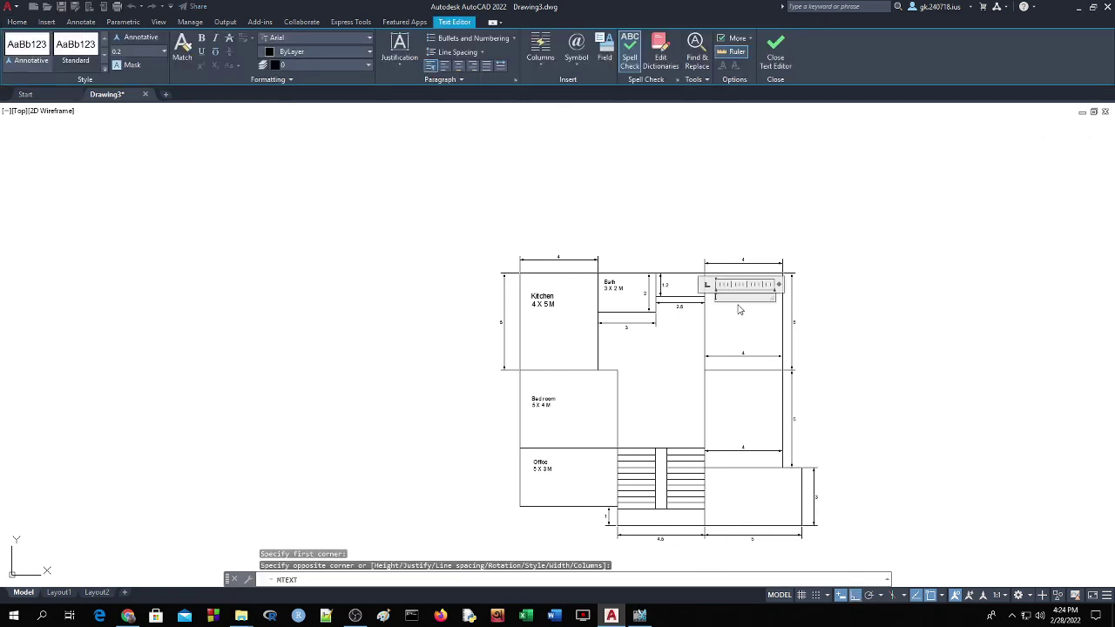
{"action": "type", "text": "Bedroom"}
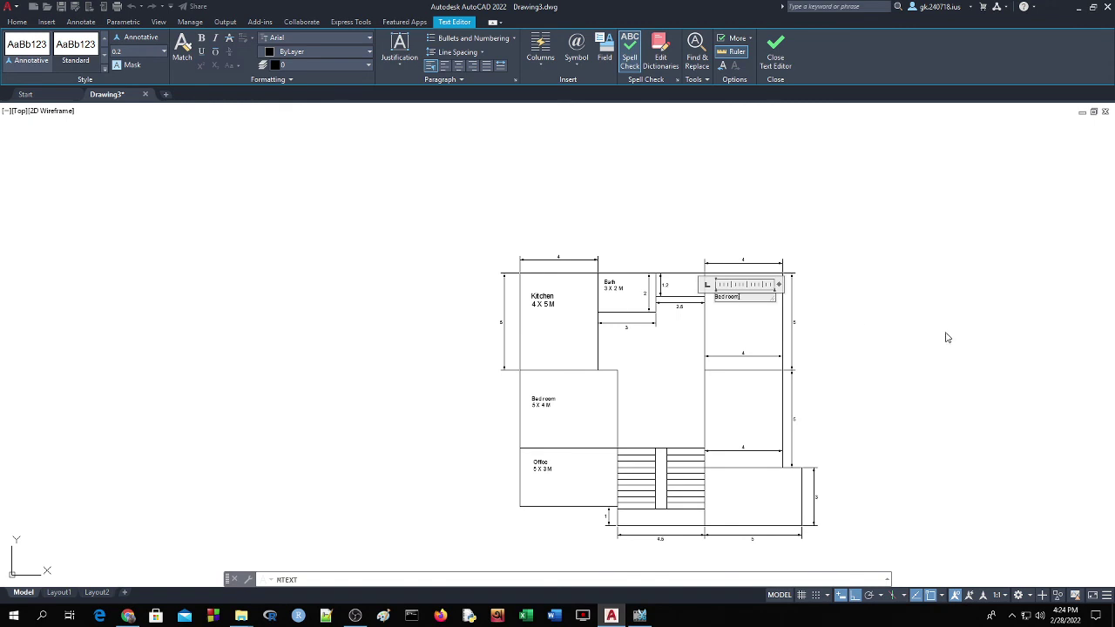
{"action": "left_click", "coordinate": [881, 319]}
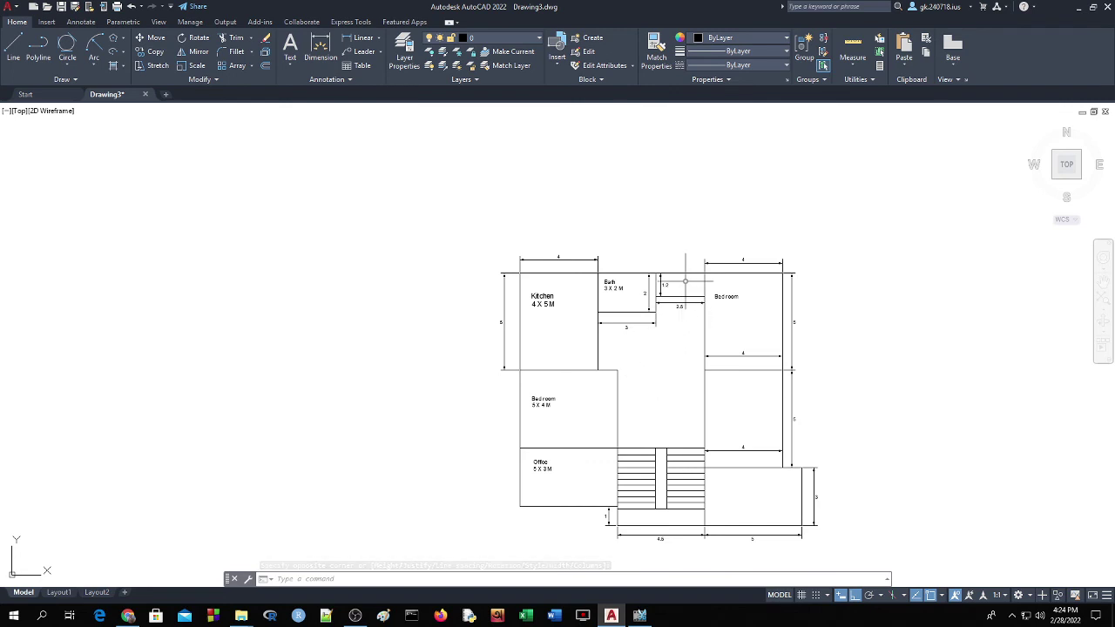
Start a multiline text label above the Bath, then cancel the misplaced attempt
{"action": "left_click", "coordinate": [293, 64]}
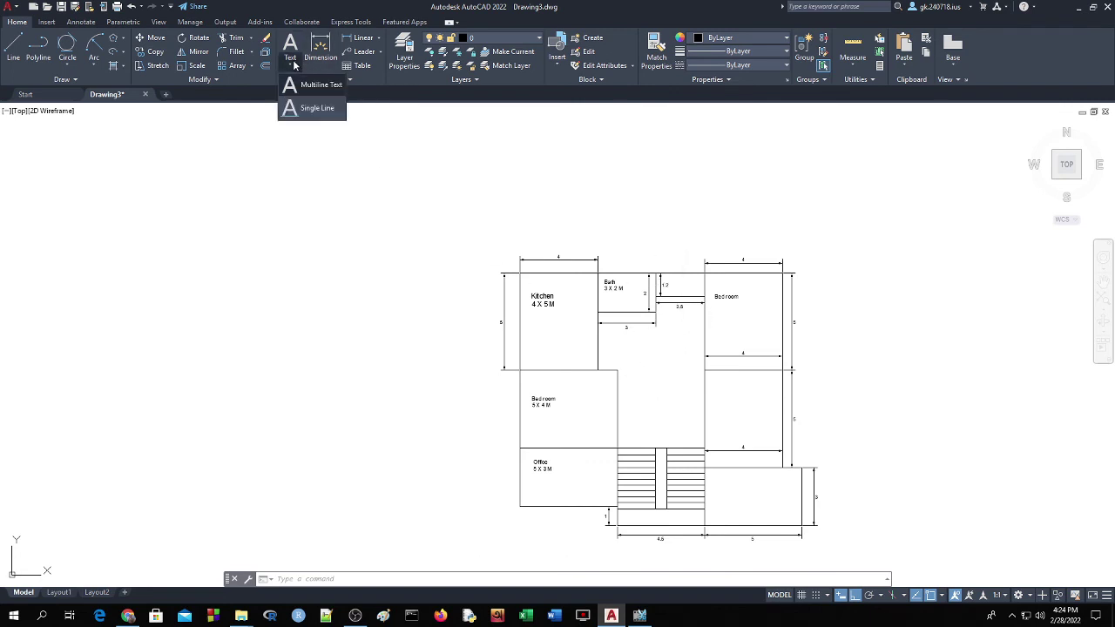
{"action": "left_click", "coordinate": [301, 86]}
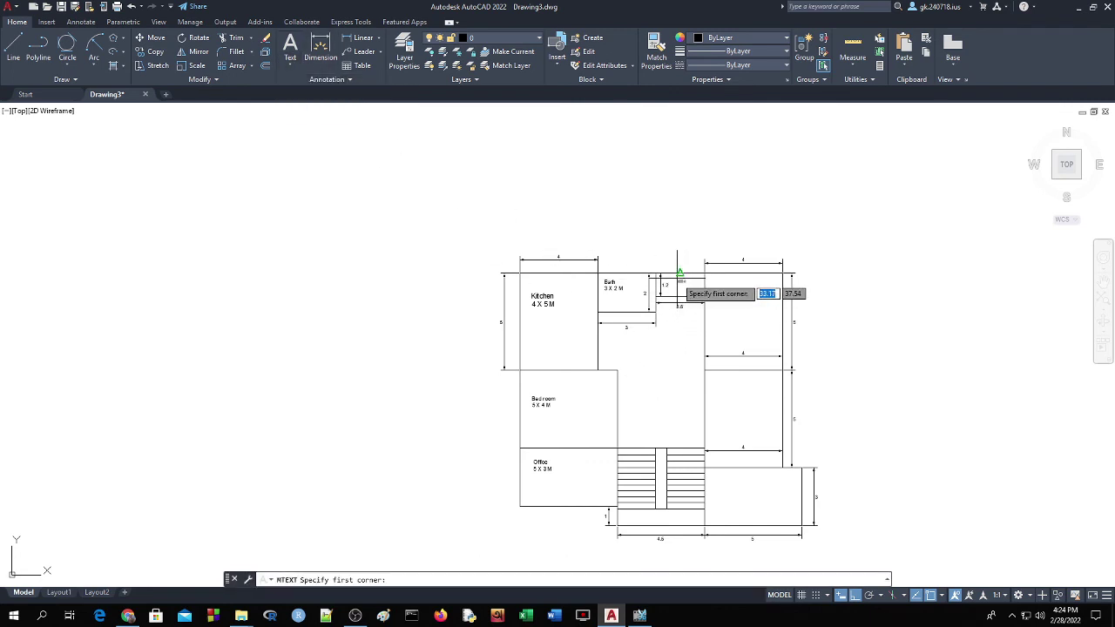
{"action": "left_click", "coordinate": [680, 275]}
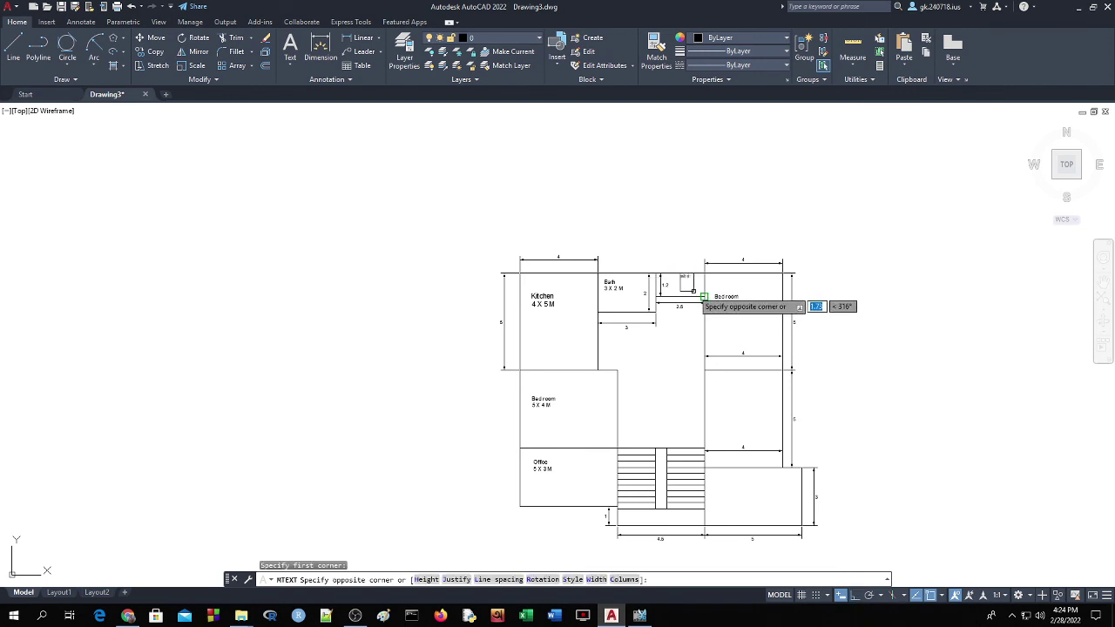
{"action": "type", "text": "u"}
{"action": "key", "text": "Return"}
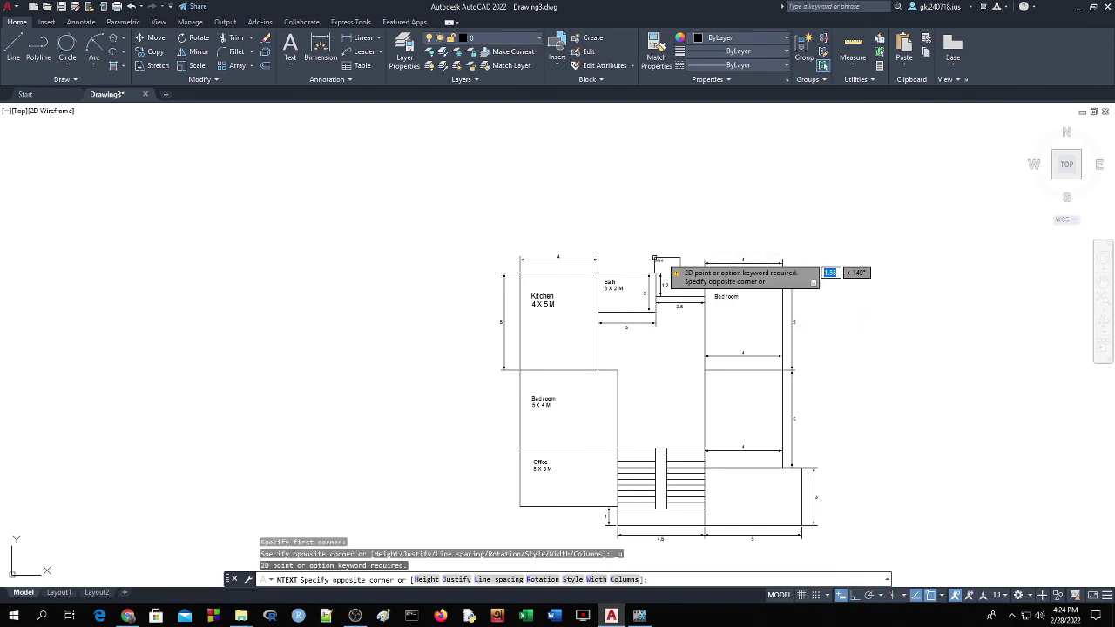
{"action": "key", "text": "Return"}
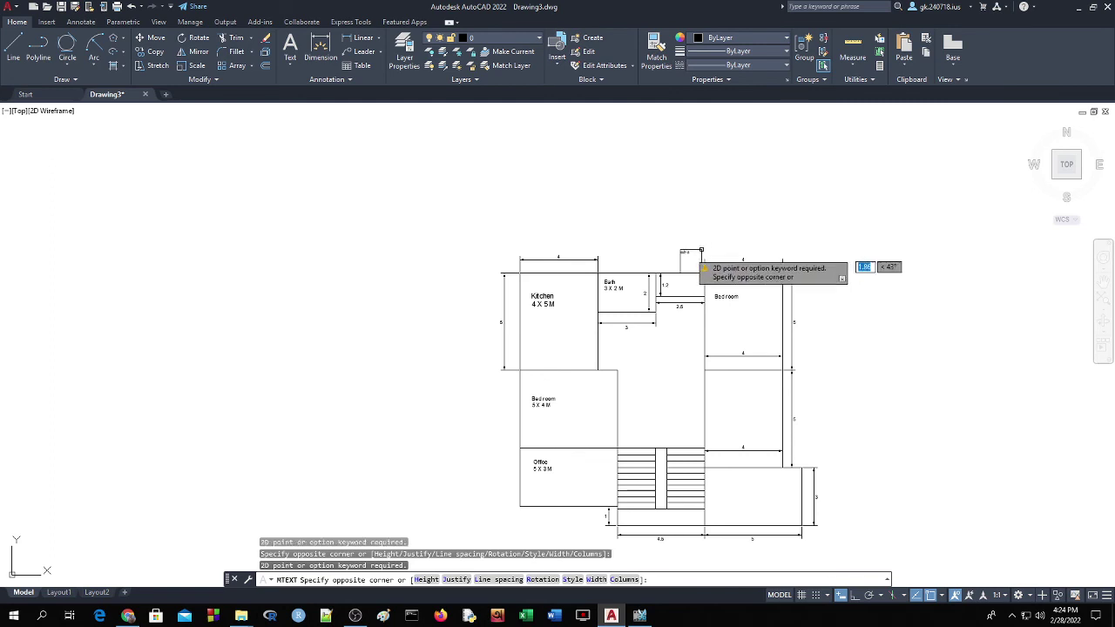
{"action": "key", "text": "Escape"}
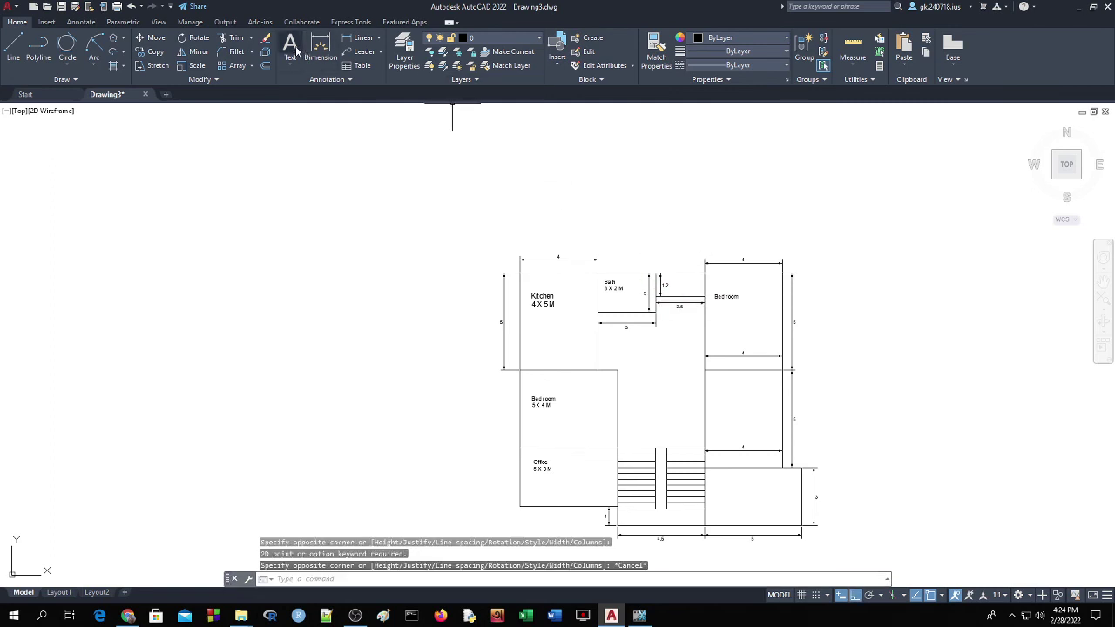
Label the small room right of the Bath as 'BR' with multiline text
{"action": "left_click", "coordinate": [293, 57]}
{"action": "left_click", "coordinate": [307, 82]}
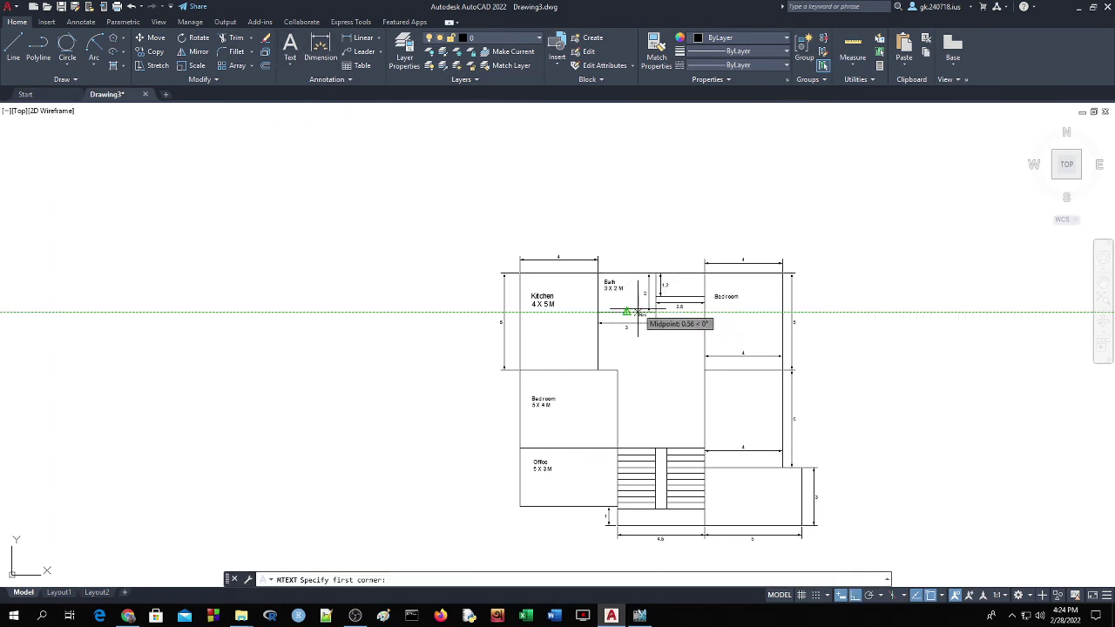
{"action": "left_click", "coordinate": [671, 280]}
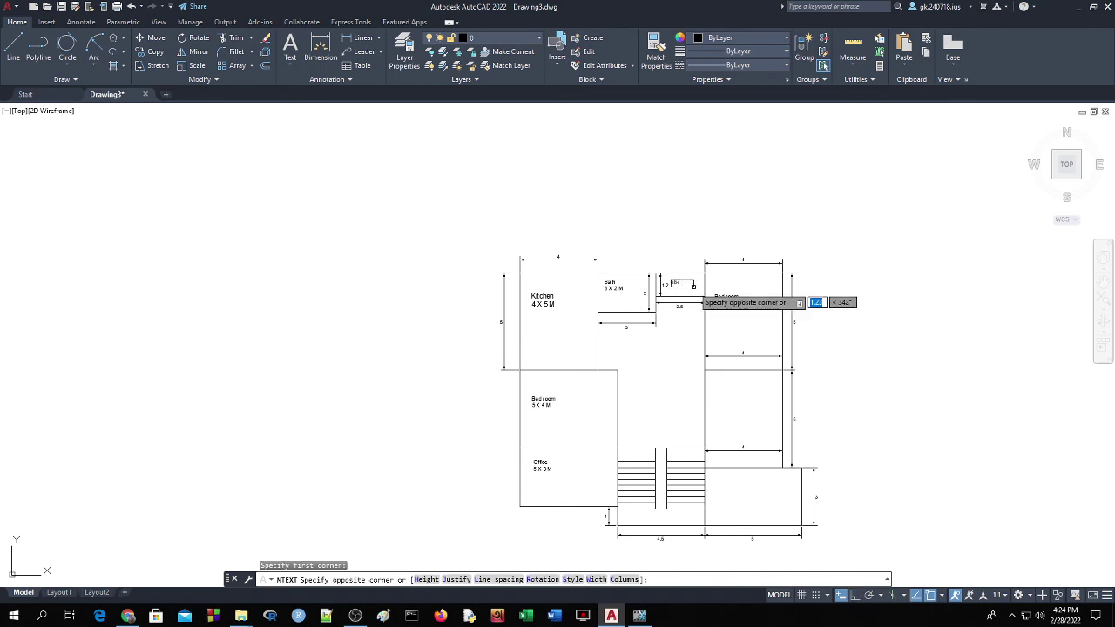
{"action": "left_click", "coordinate": [694, 286]}
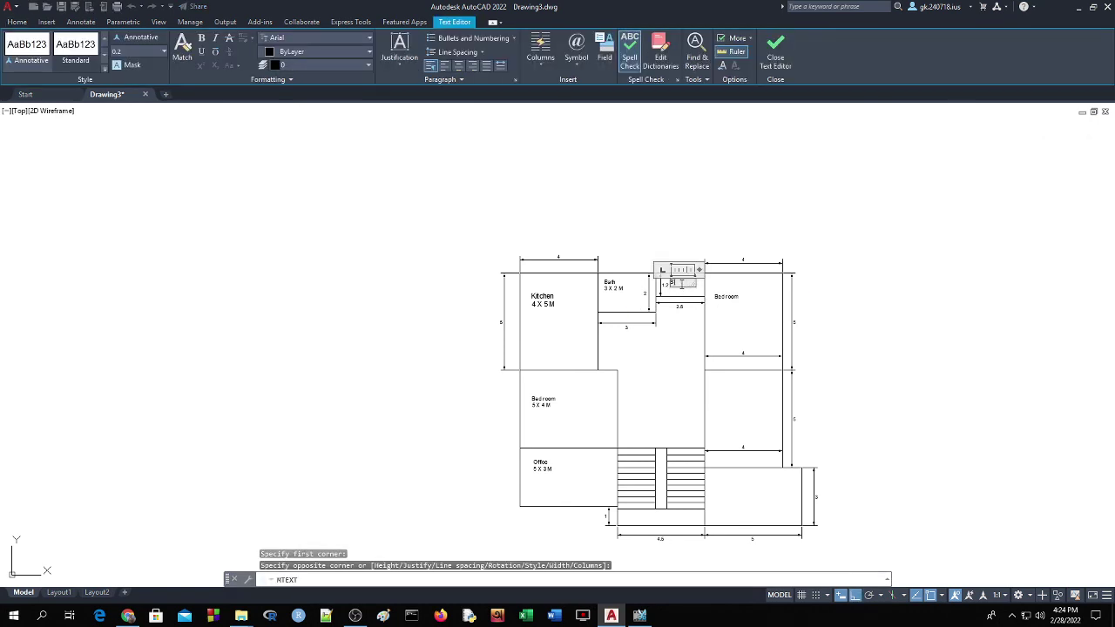
{"action": "type", "text": "R"}
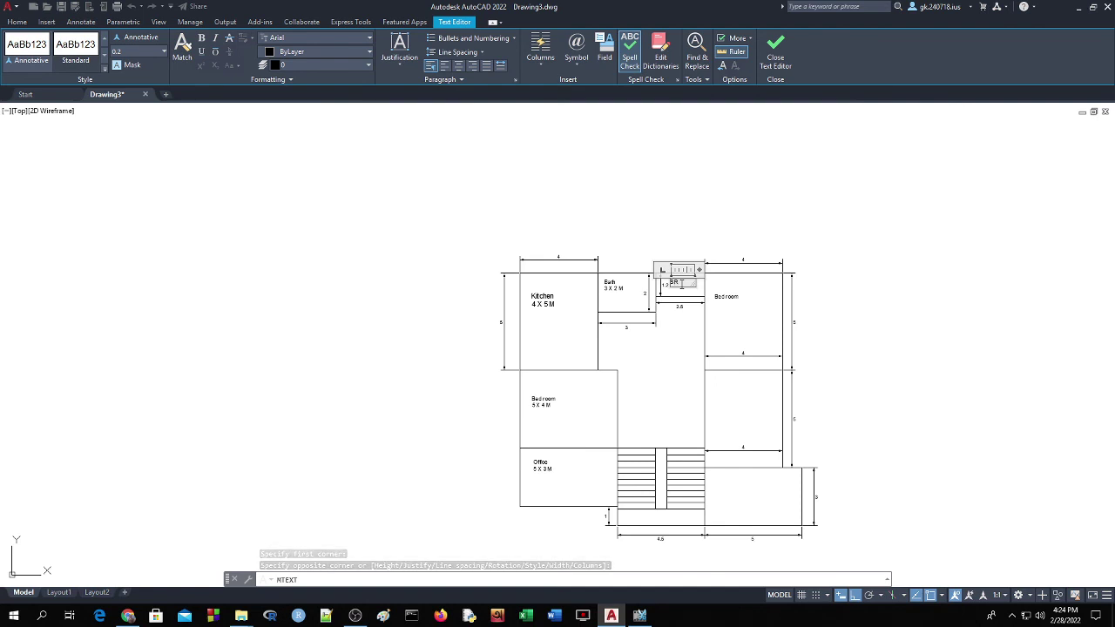
{"action": "left_click", "coordinate": [836, 239]}
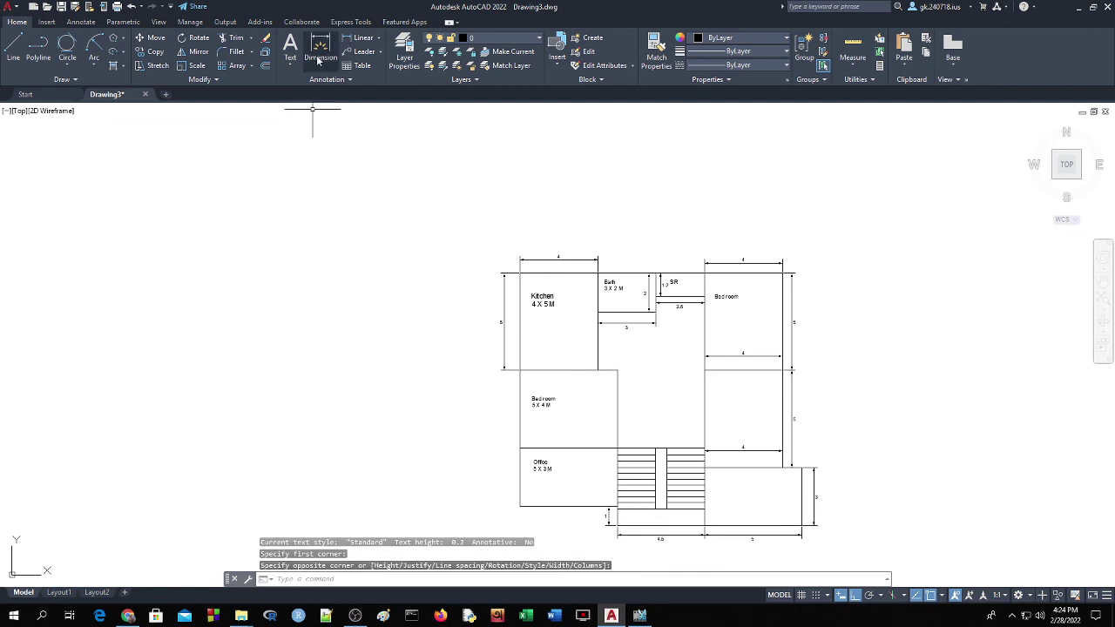
Add a multiline text label 'Lobby' in the plan
{"action": "left_click", "coordinate": [290, 68]}
{"action": "left_click", "coordinate": [302, 85]}
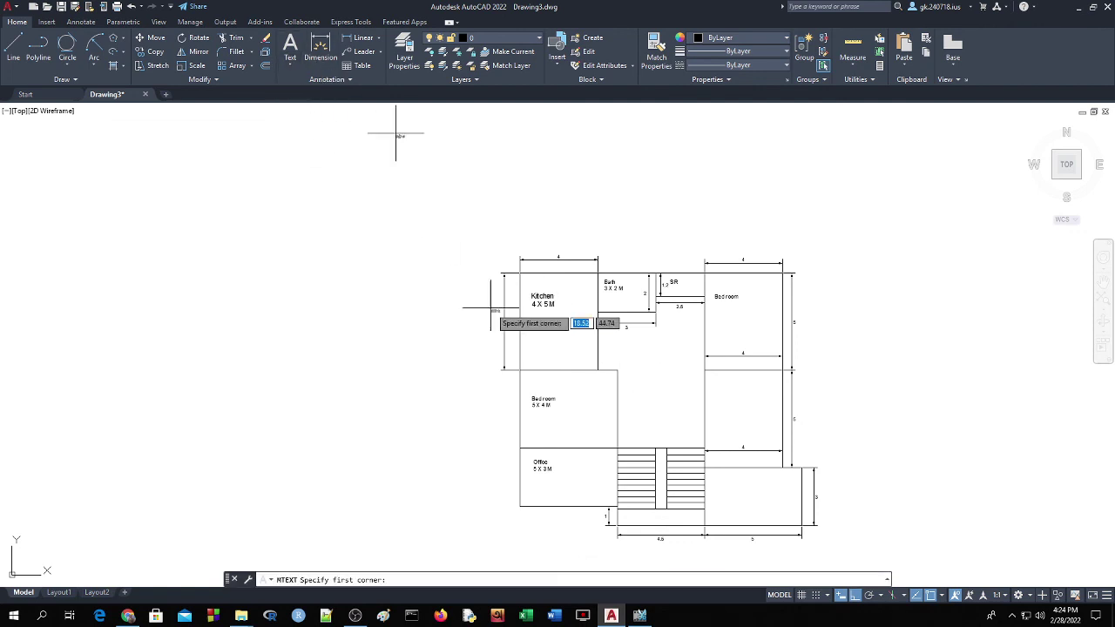
{"action": "left_click", "coordinate": [626, 357]}
{"action": "left_click", "coordinate": [694, 384]}
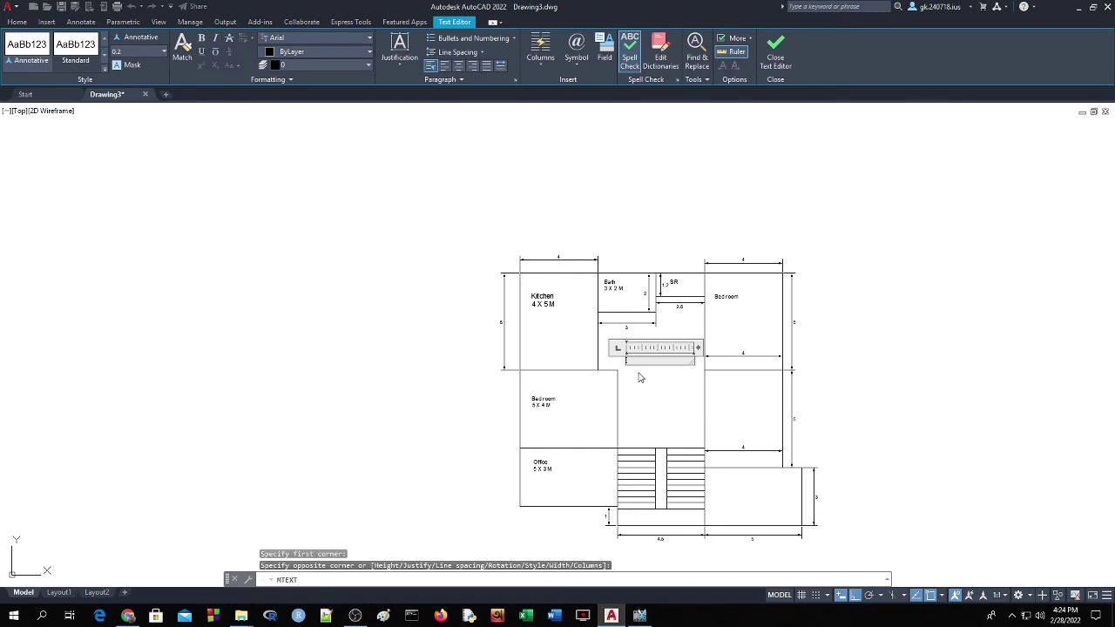
{"action": "type", "text": "Lobby"}
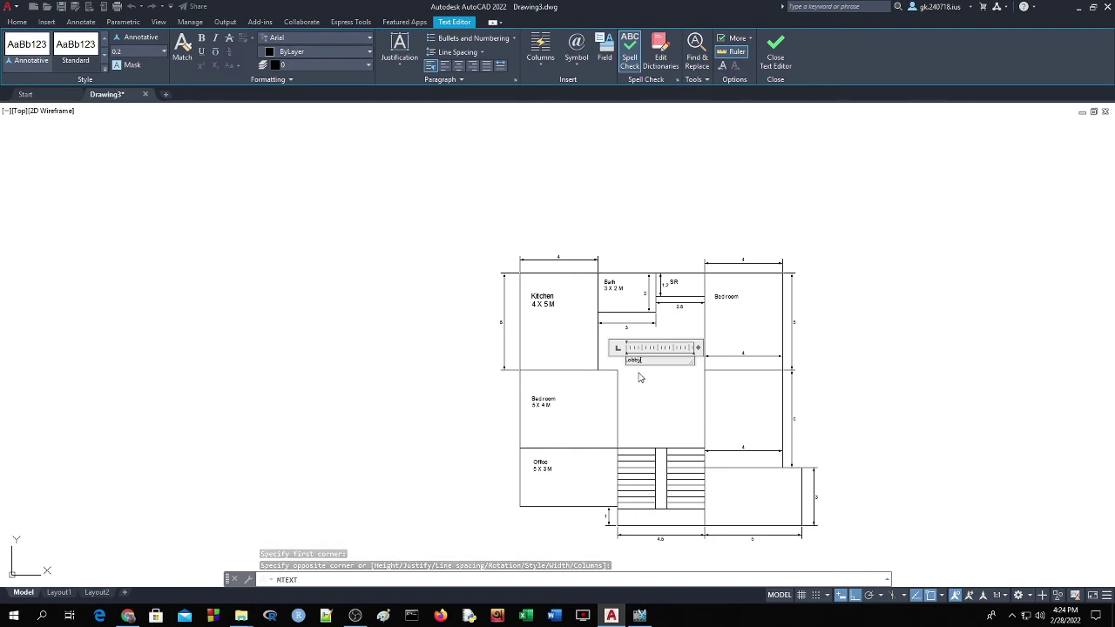
{"action": "left_click", "coordinate": [906, 359]}
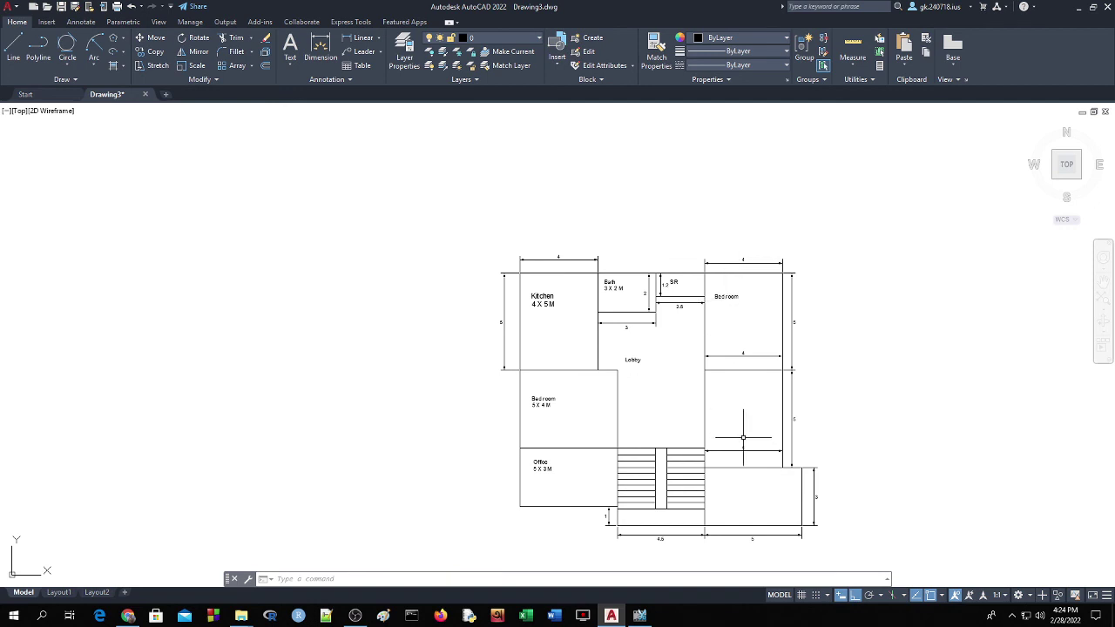
Label the middle-right room 'Bed room' with multiline text
{"action": "left_click", "coordinate": [290, 62]}
{"action": "left_click", "coordinate": [312, 84]}
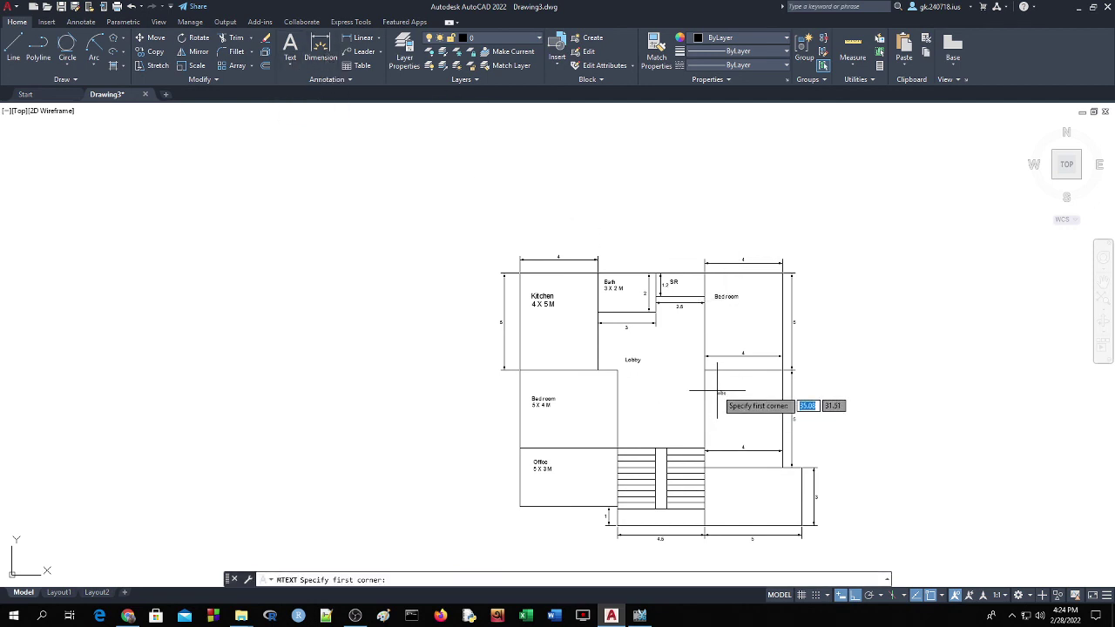
{"action": "left_click", "coordinate": [717, 391]}
{"action": "left_click", "coordinate": [769, 415]}
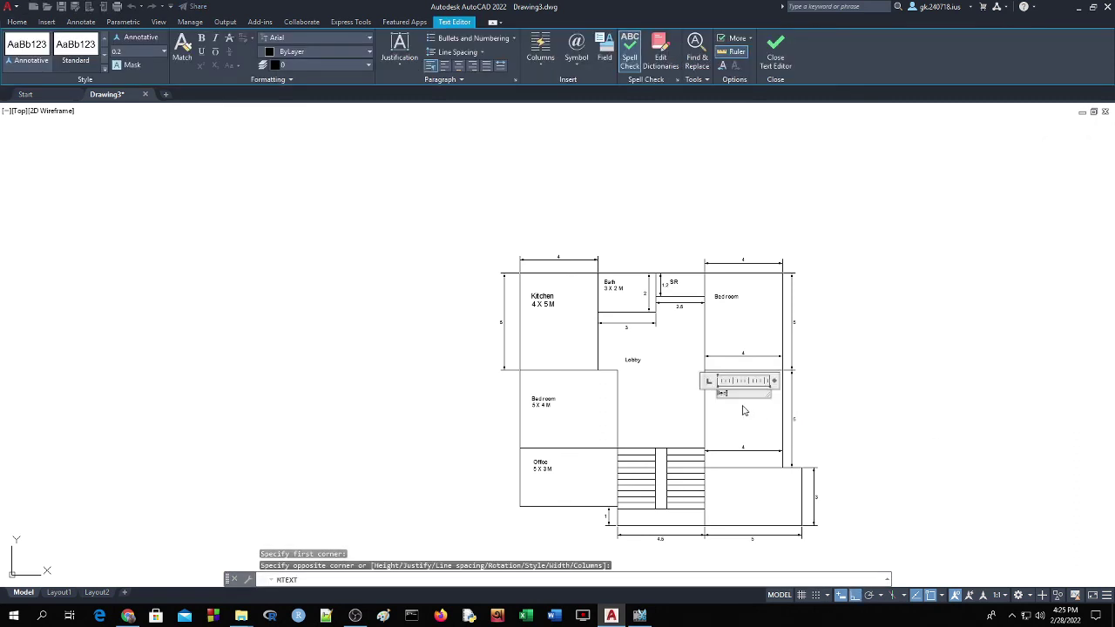
{"action": "type", "text": "room"}
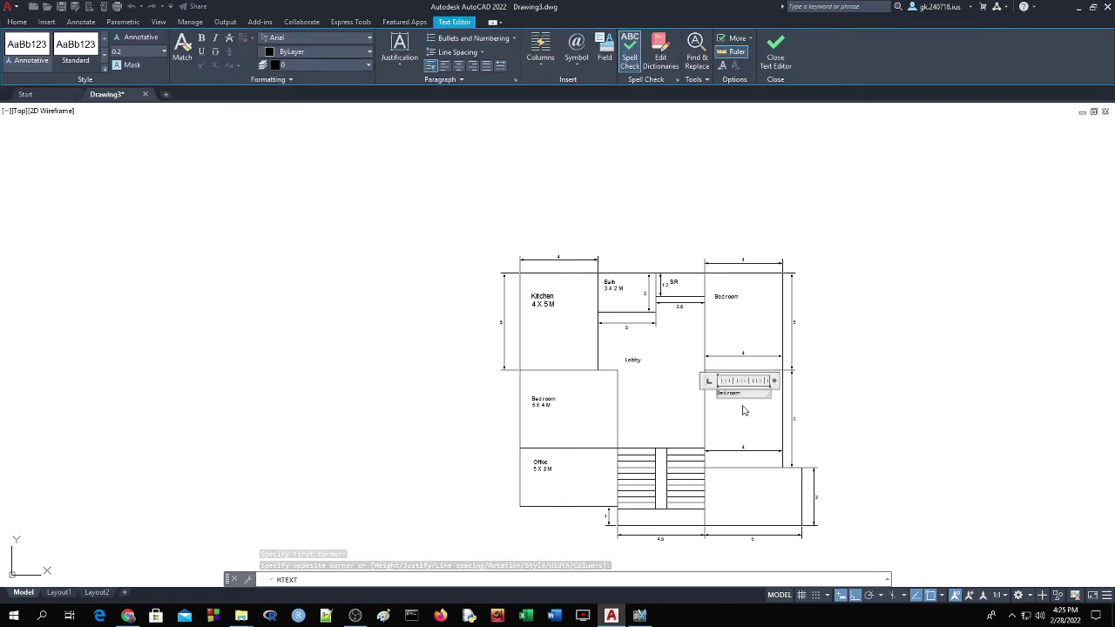
{"action": "left_click", "coordinate": [857, 406]}
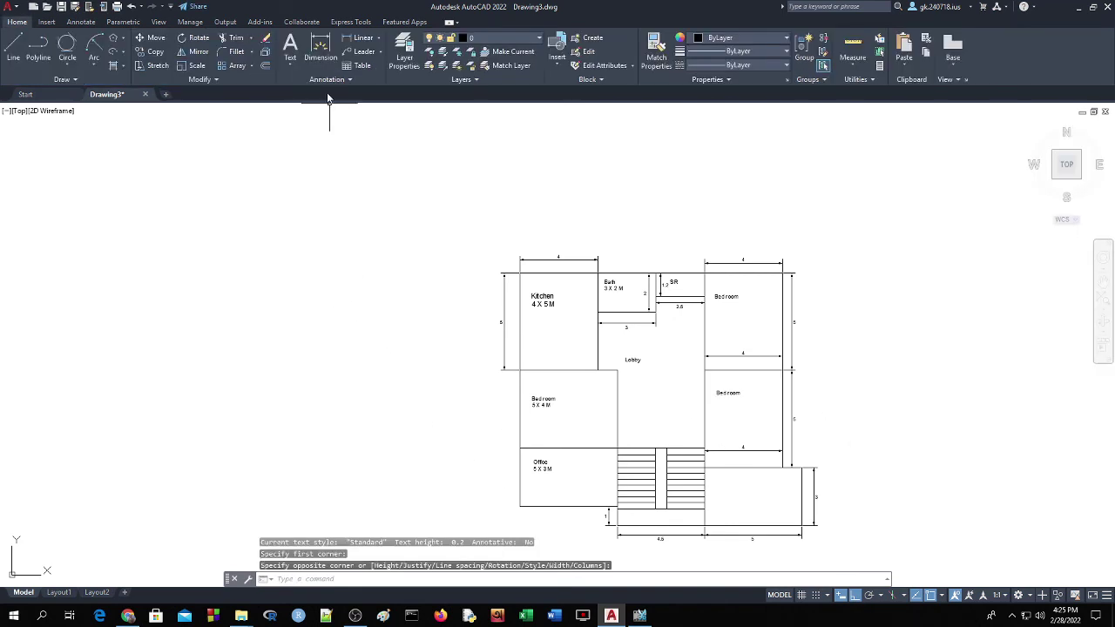
Label the bottom-right room 'Parking' with multiline text
{"action": "left_click", "coordinate": [291, 66]}
{"action": "left_click", "coordinate": [304, 88]}
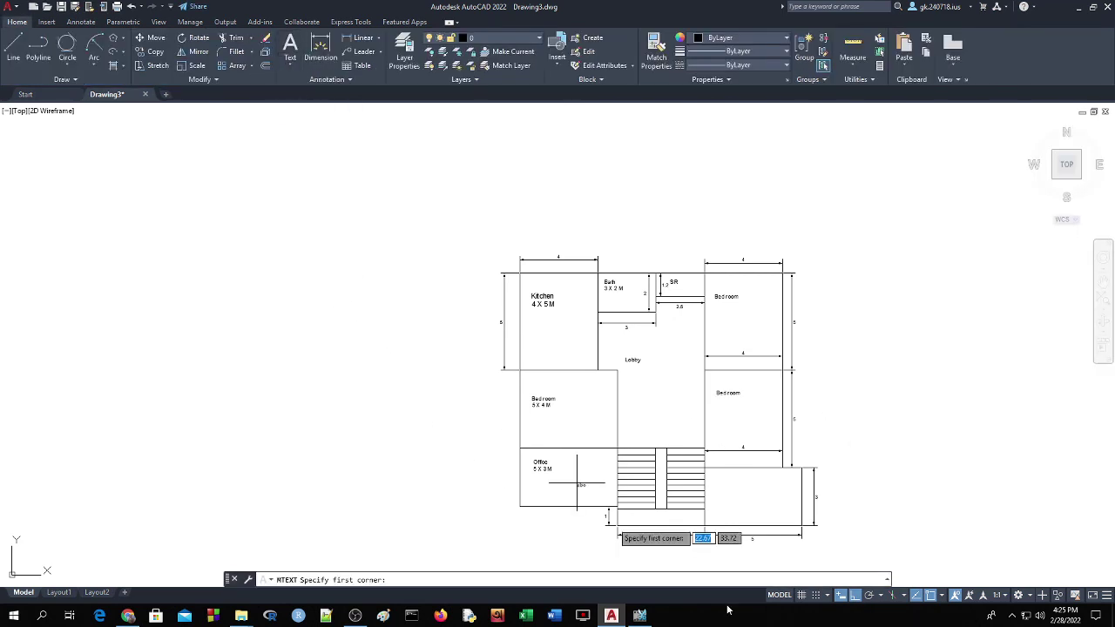
{"action": "left_click", "coordinate": [735, 501]}
{"action": "left_click", "coordinate": [790, 517]}
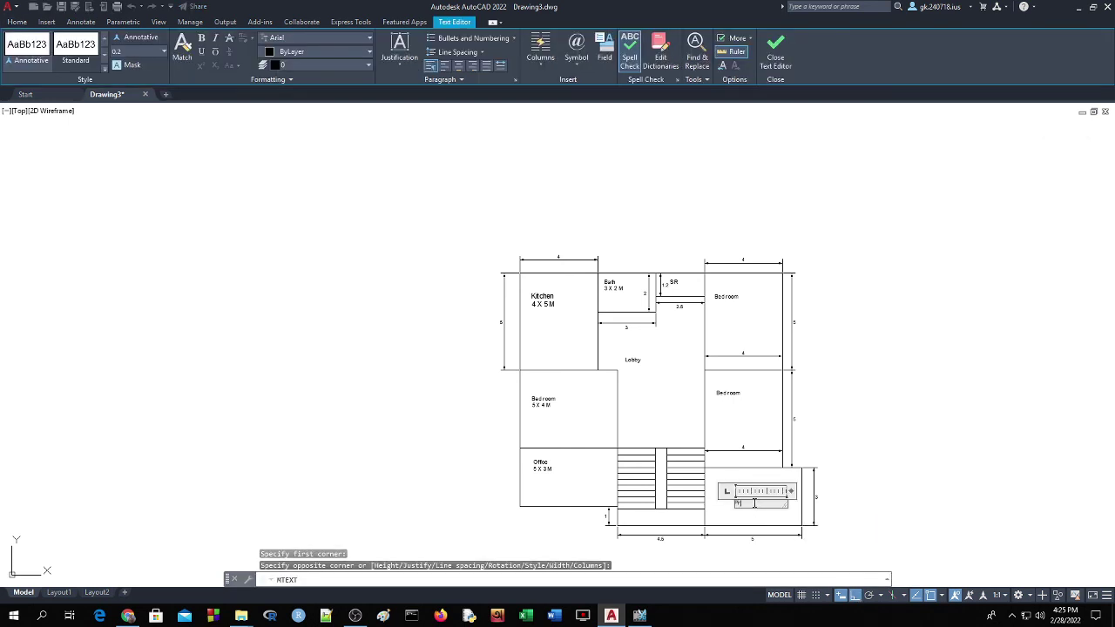
{"action": "type", "text": "Parking"}
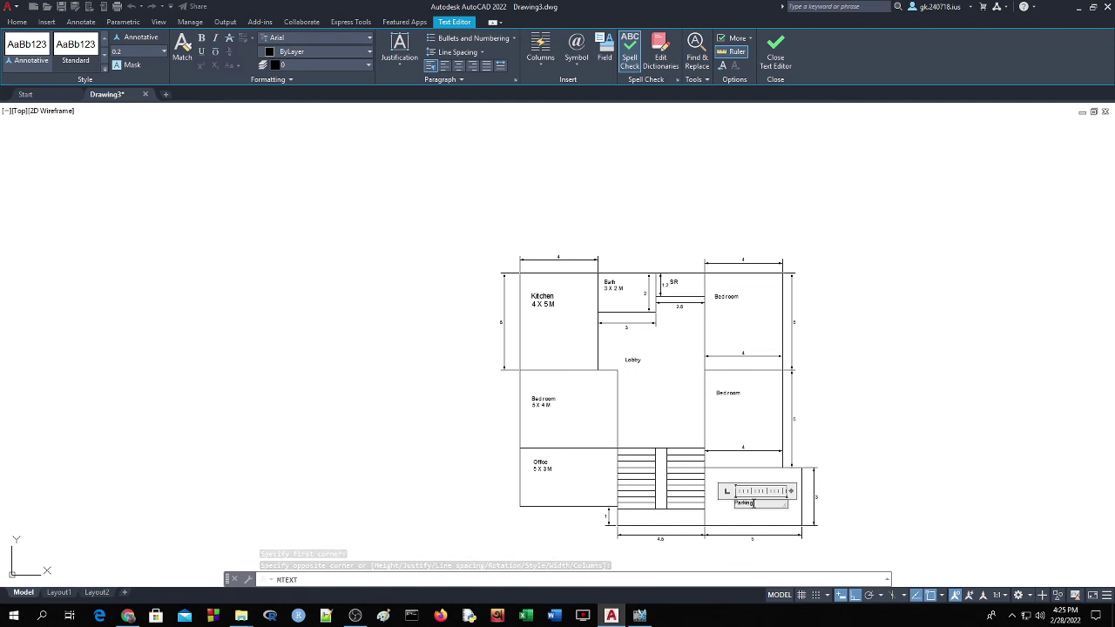
{"action": "left_click", "coordinate": [964, 431]}
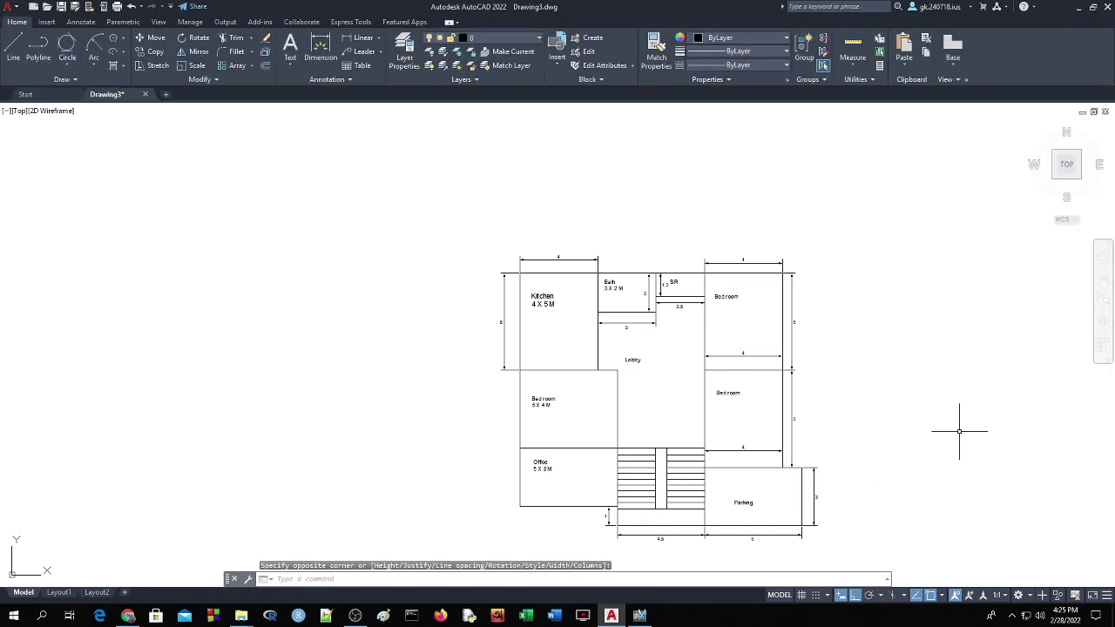
{"action": "left_click", "coordinate": [291, 66]}
{"action": "left_click", "coordinate": [304, 83]}
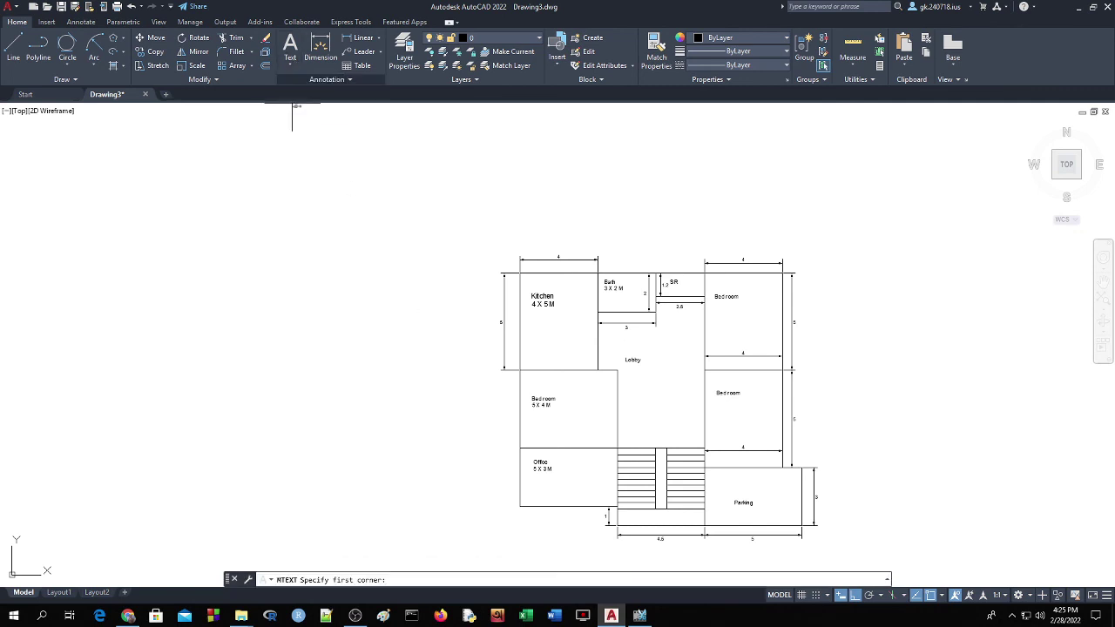
Cancel the misplaced text box and label the strip below the stairs 'Landing'
{"action": "left_click", "coordinate": [618, 509]}
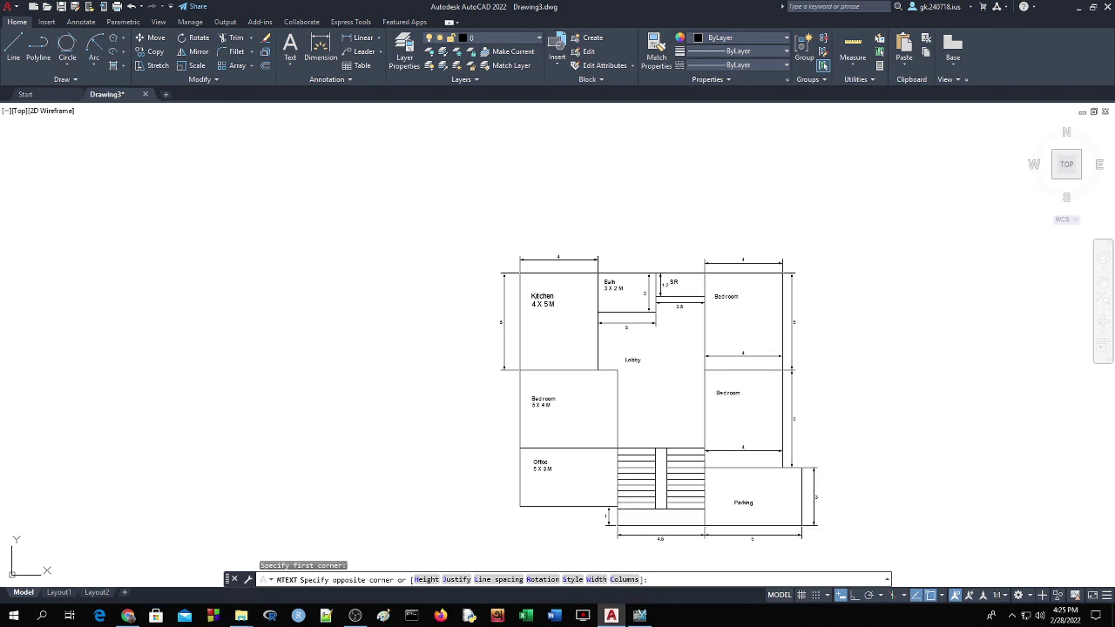
{"action": "key", "text": "Escape"}
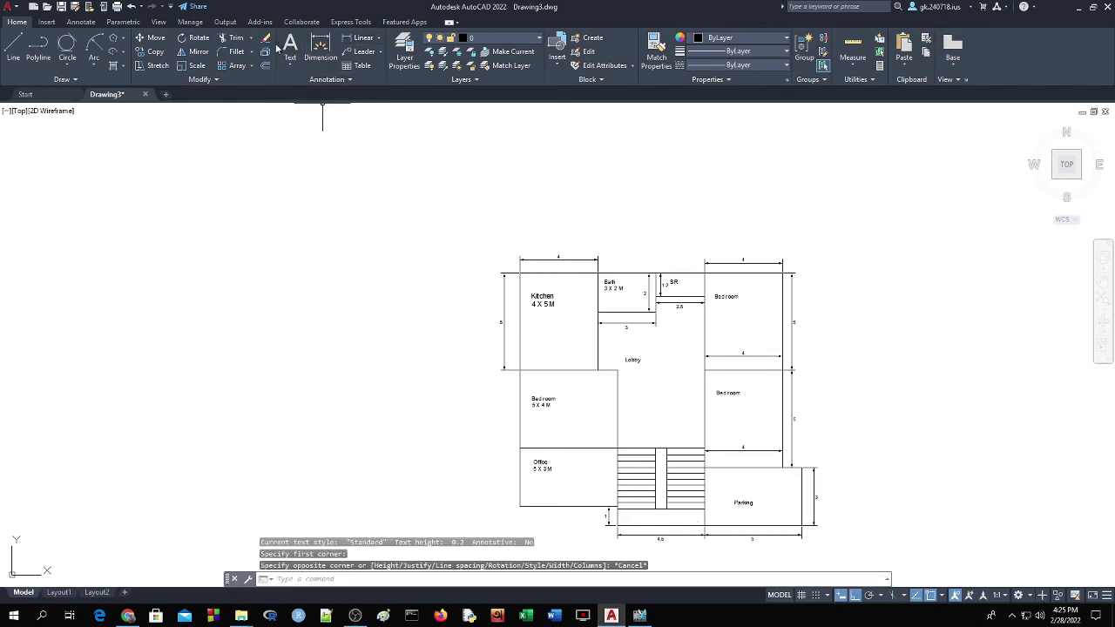
{"action": "left_click", "coordinate": [293, 65]}
{"action": "left_click", "coordinate": [306, 84]}
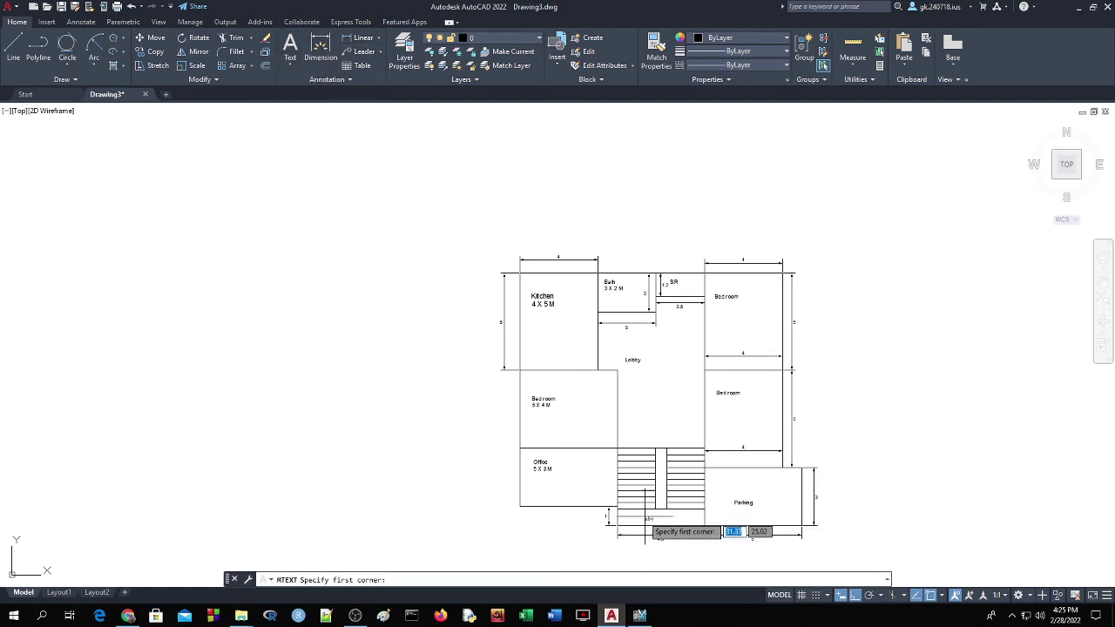
{"action": "left_click", "coordinate": [636, 516]}
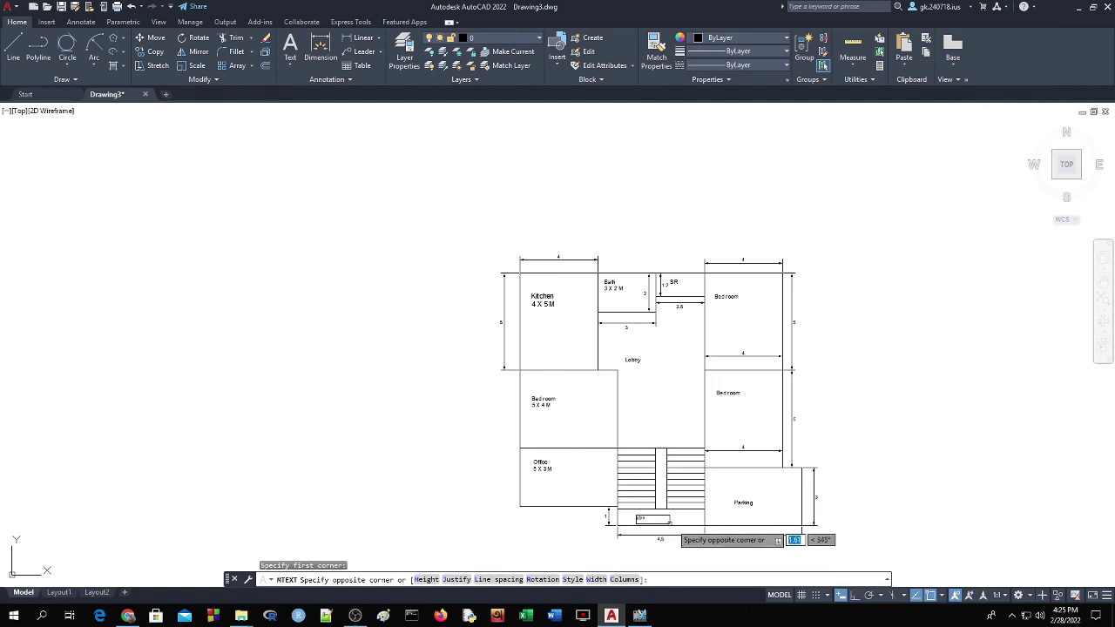
{"action": "left_click", "coordinate": [704, 525]}
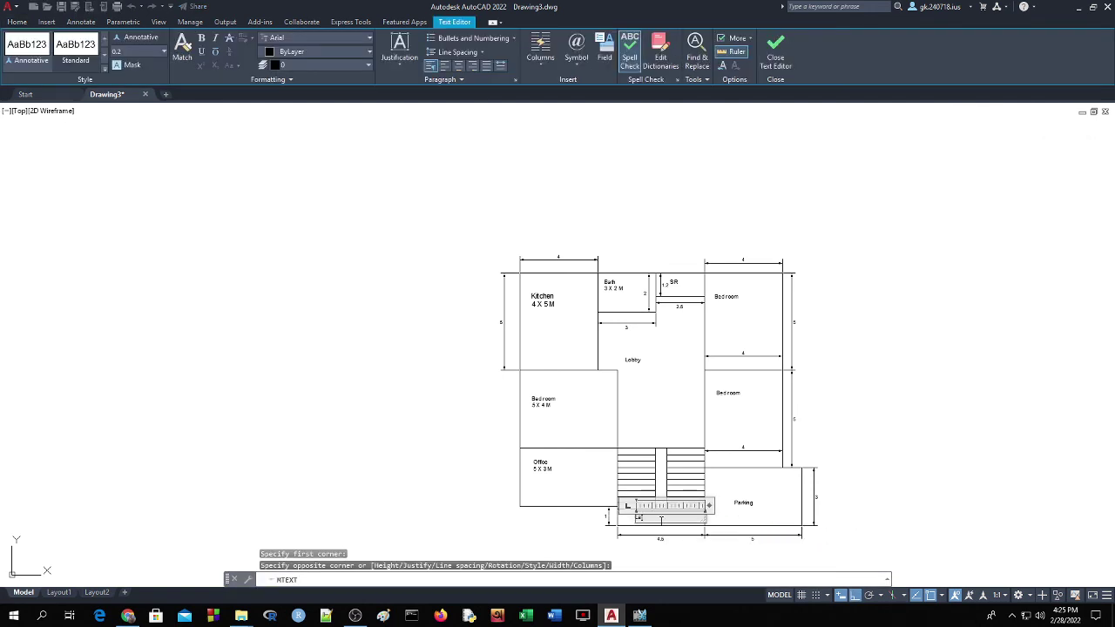
{"action": "type", "text": "Landing"}
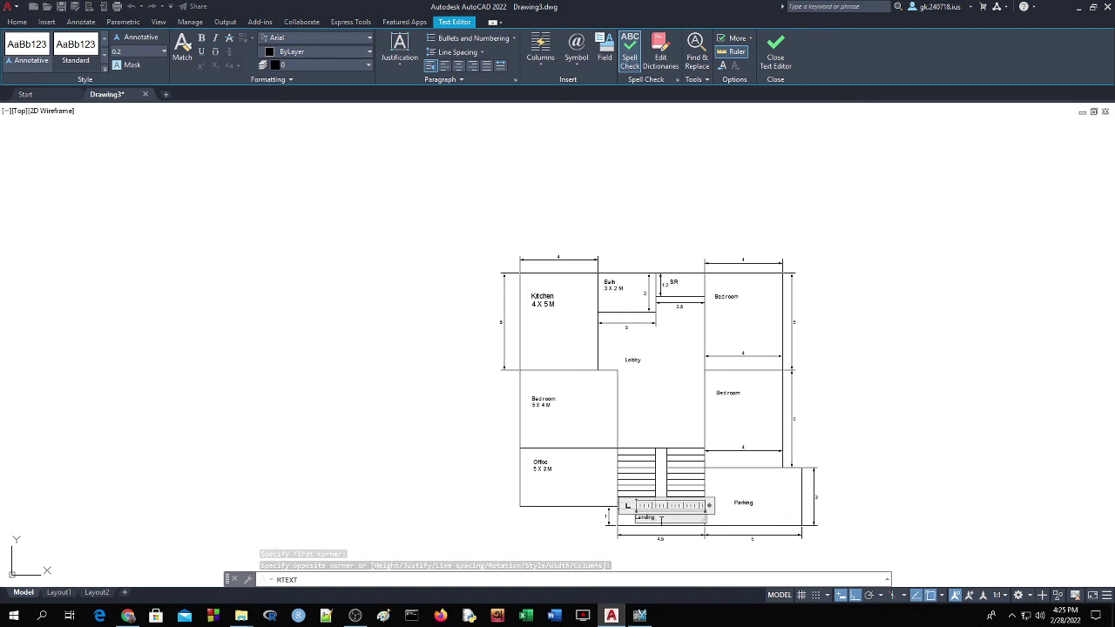
{"action": "left_click", "coordinate": [971, 375]}
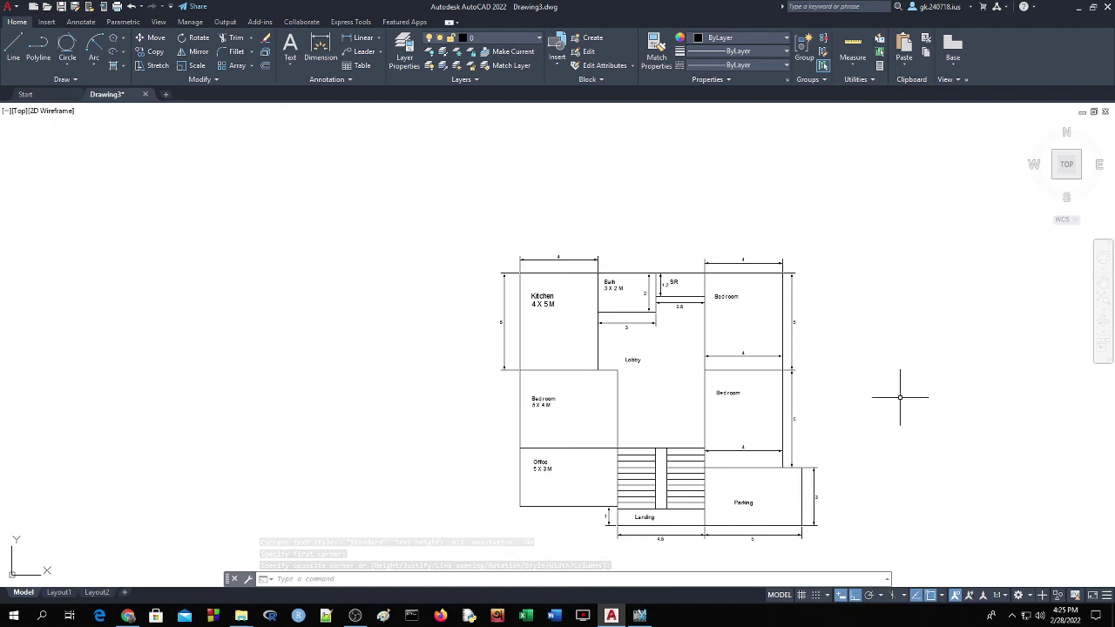
Zoom and pan so the plan fills the view, and close the command line window
{"action": "scroll", "coordinate": [900, 398], "scroll_direction": "up", "scroll_amount": 2}
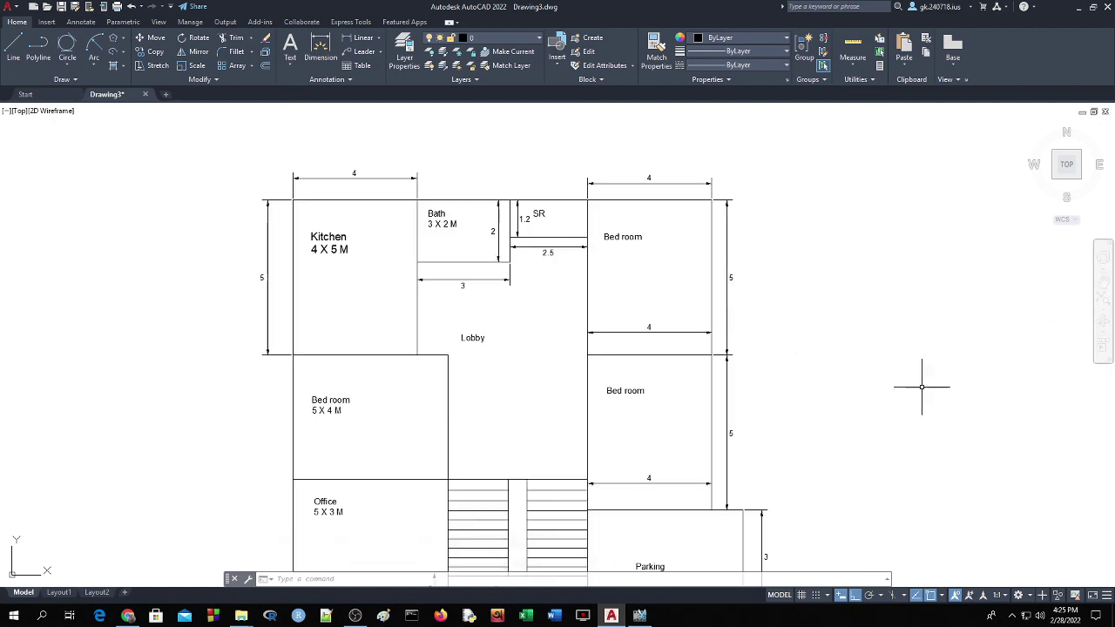
{"action": "left_click", "coordinate": [1104, 282]}
{"action": "left_click_drag", "start_coordinate": [896, 413], "coordinate": [890, 350]}
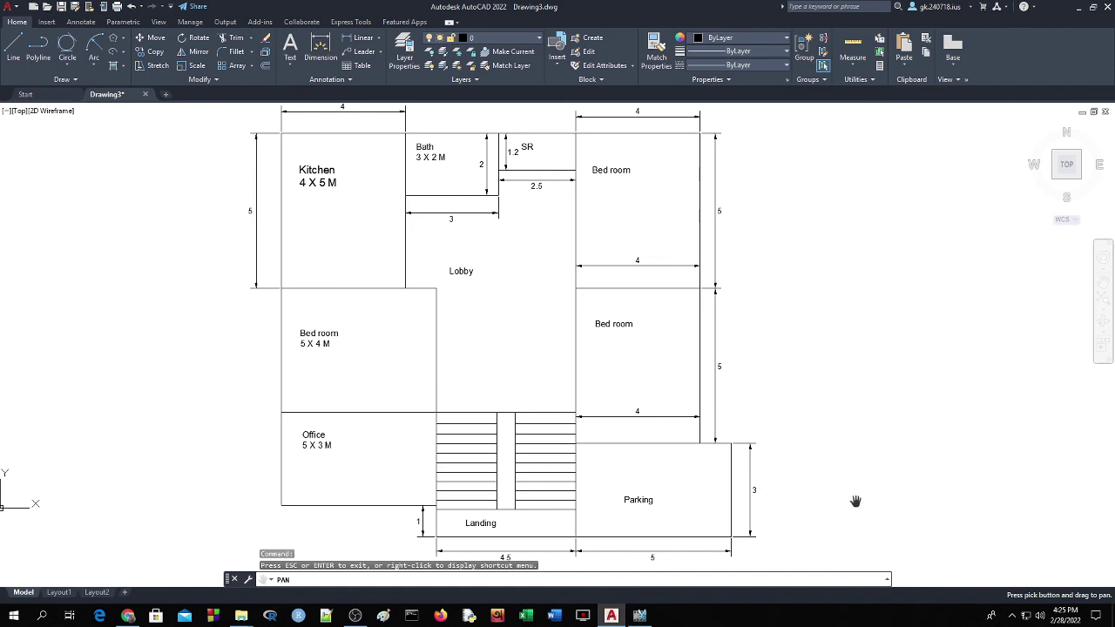
{"action": "left_click", "coordinate": [234, 579]}
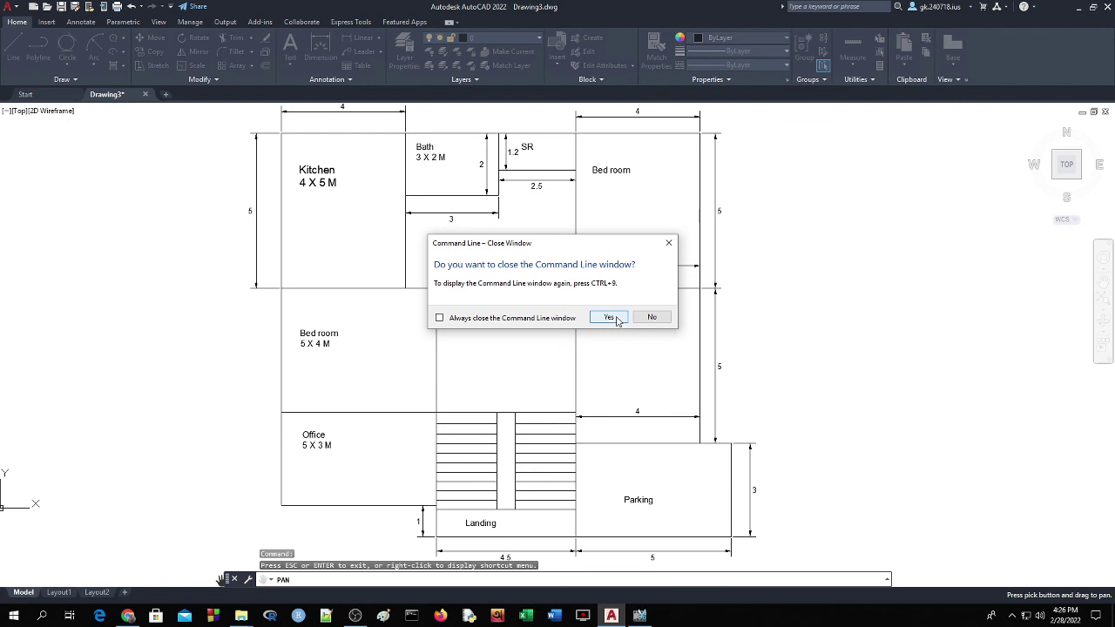
{"action": "left_click", "coordinate": [609, 317]}
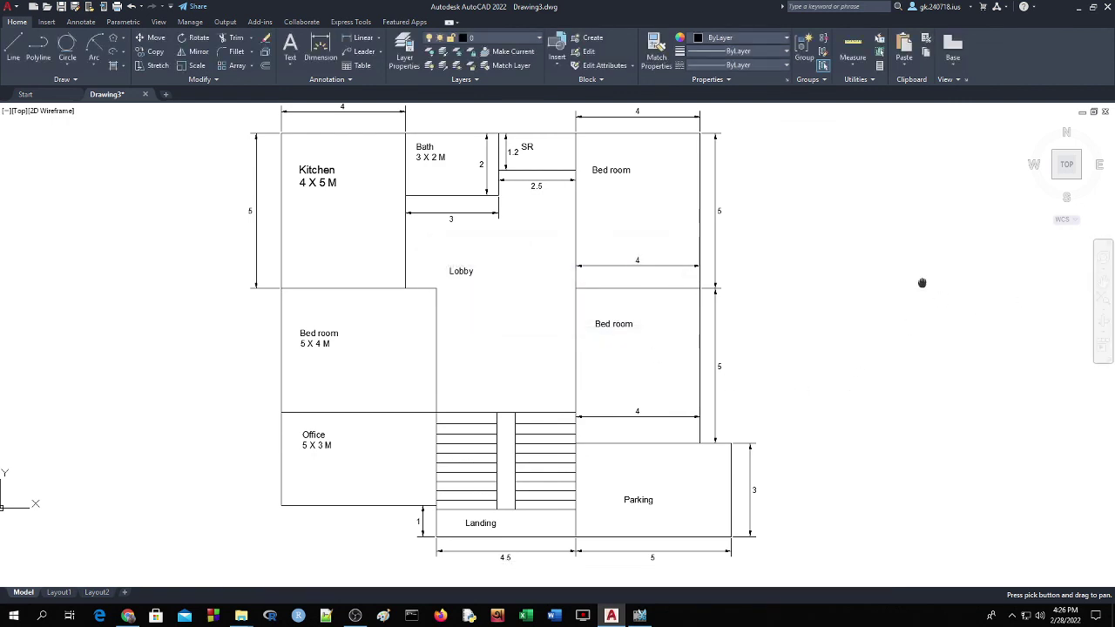
{"action": "left_click_drag", "start_coordinate": [922, 283], "coordinate": [921, 294]}
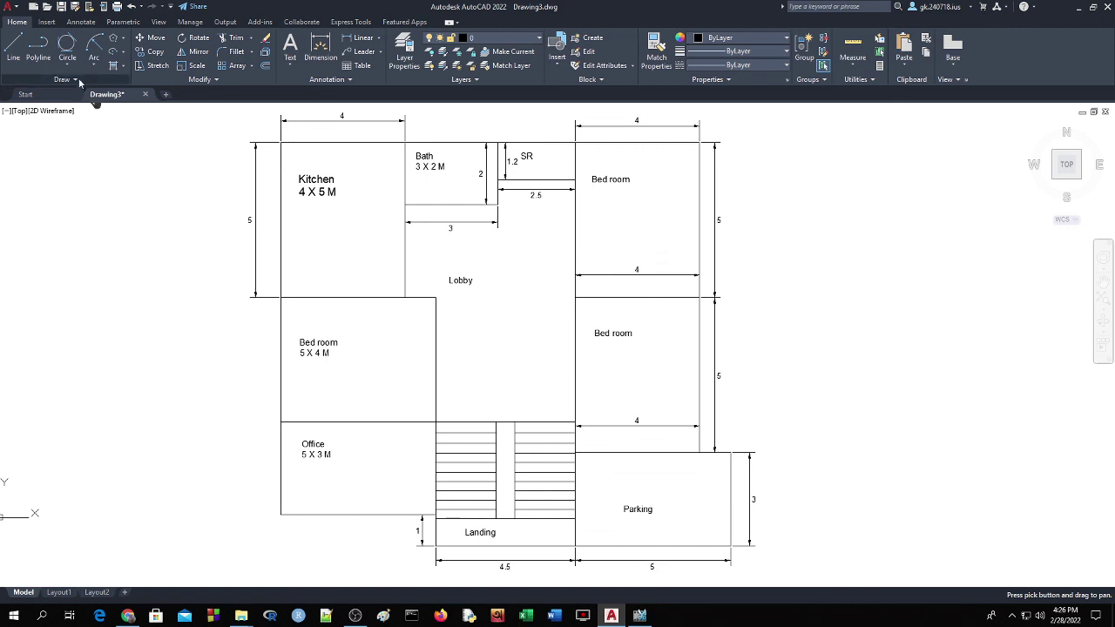
Save the drawing as 'Simple plan of line.dwg' in F:\...\Courses\Drawing\Project
{"action": "left_click", "coordinate": [61, 9]}
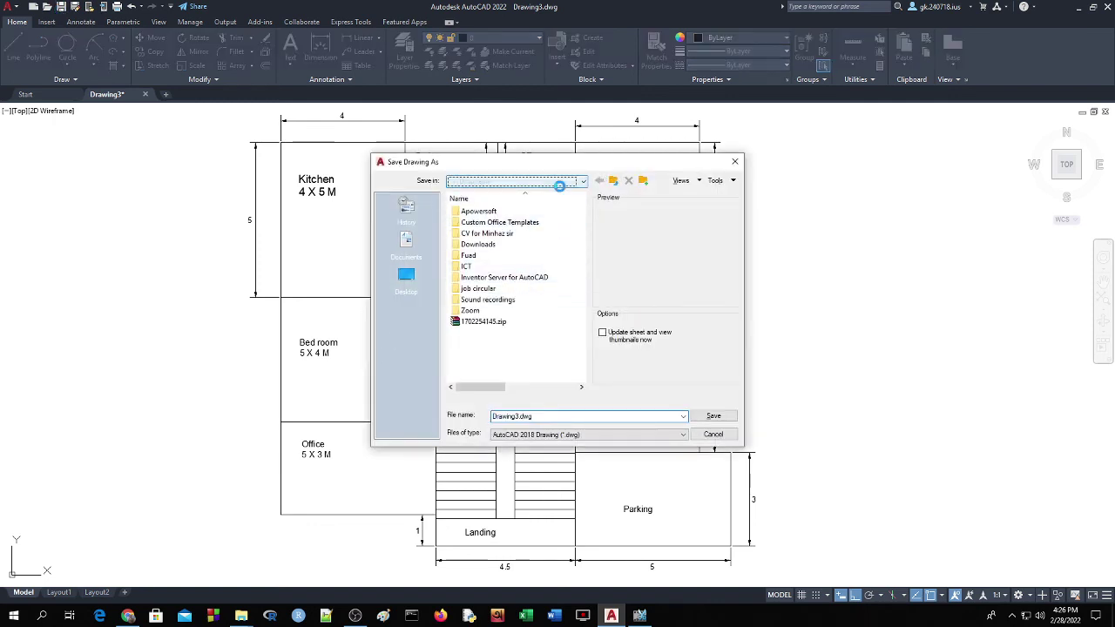
{"action": "left_click", "coordinate": [565, 182]}
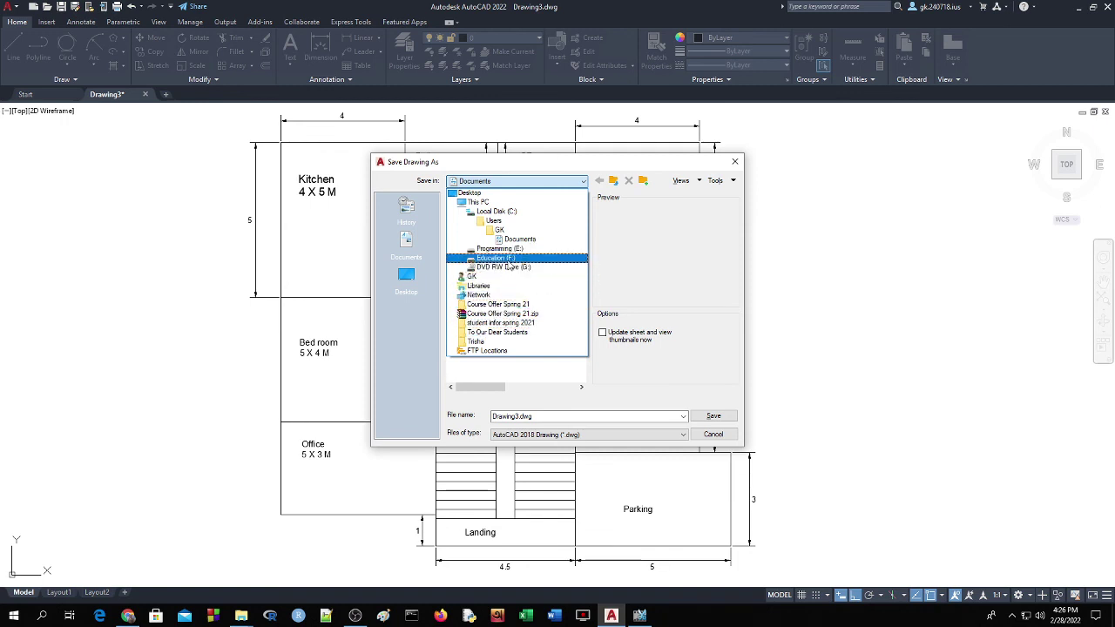
{"action": "left_click", "coordinate": [509, 259]}
{"action": "left_click", "coordinate": [477, 378]}
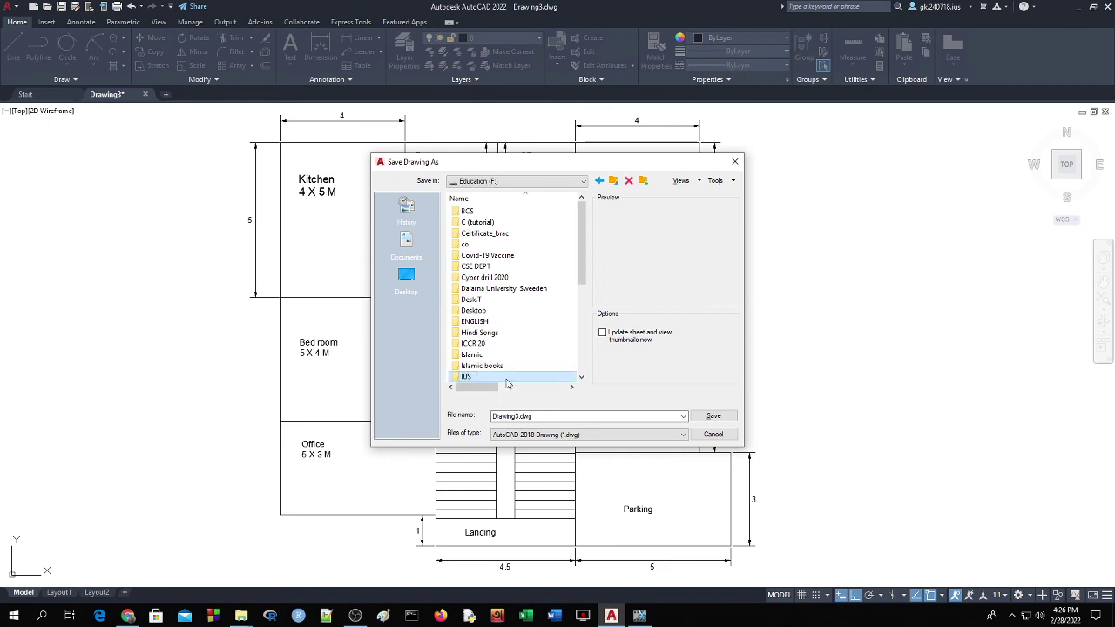
{"action": "double_click", "coordinate": [501, 378]}
{"action": "left_click", "coordinate": [466, 279]}
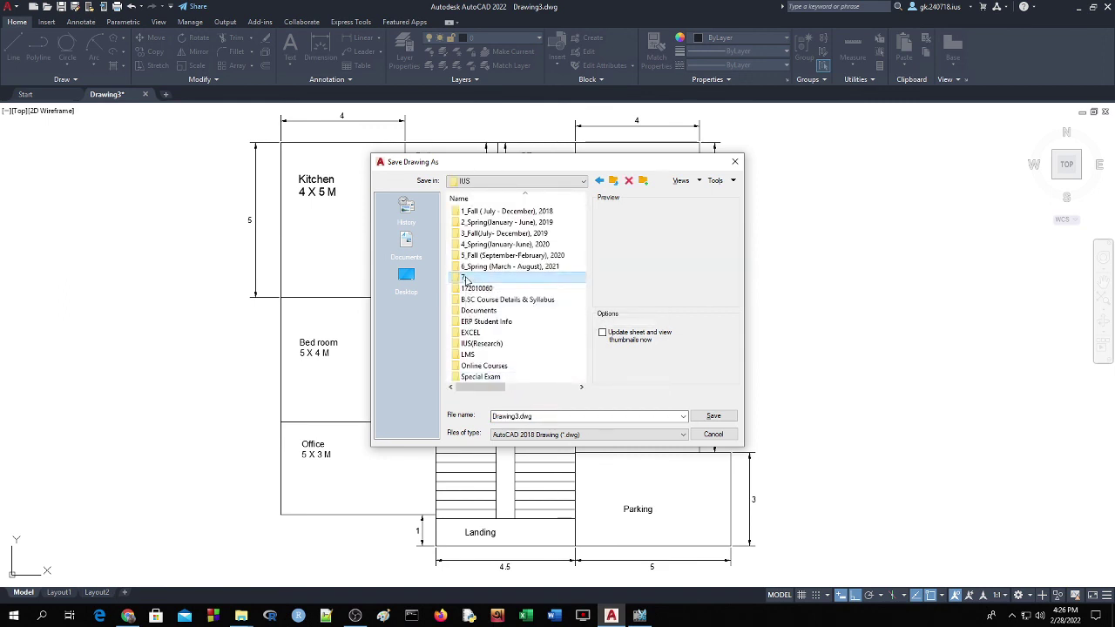
{"action": "double_click", "coordinate": [466, 279]}
{"action": "double_click", "coordinate": [482, 213]}
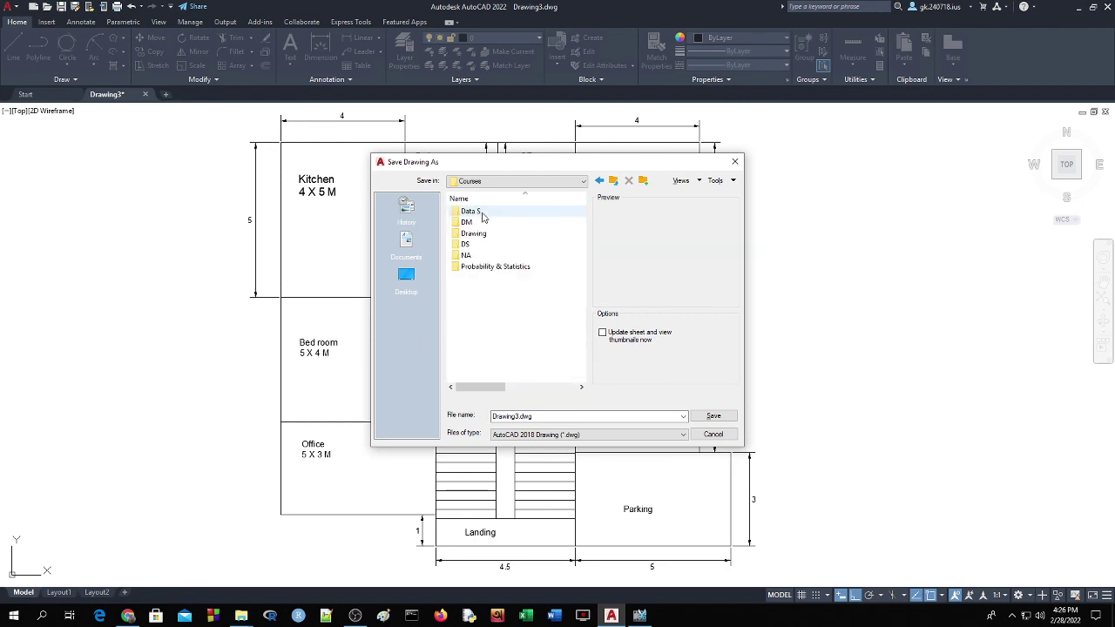
{"action": "double_click", "coordinate": [473, 234]}
{"action": "left_click", "coordinate": [474, 223]}
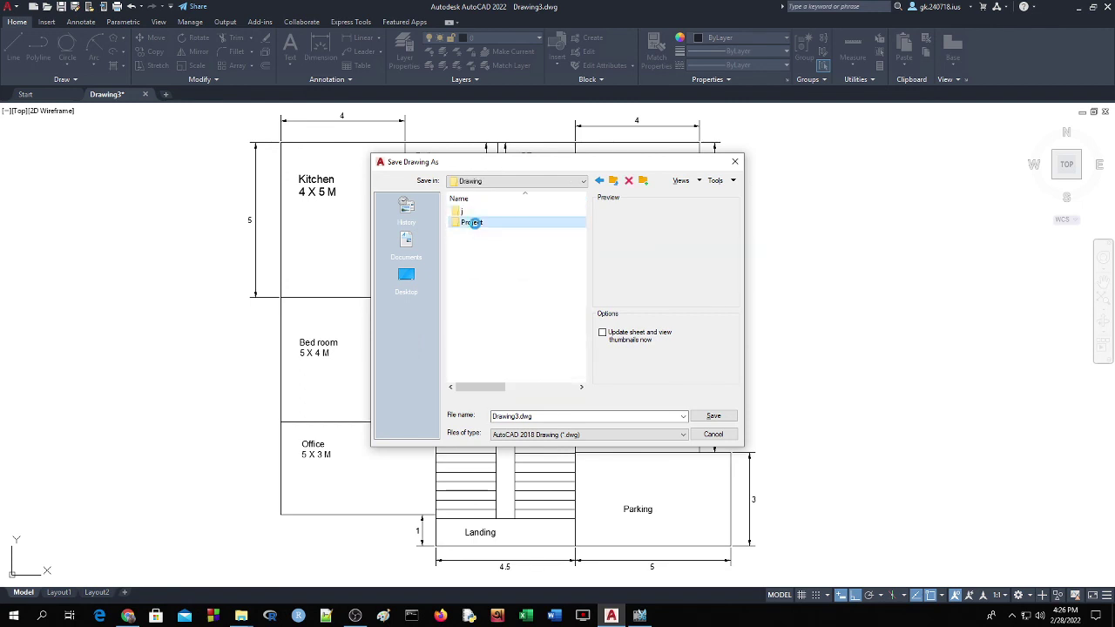
{"action": "double_click", "coordinate": [475, 223]}
{"action": "double_click", "coordinate": [535, 418]}
{"action": "type", "text": "Simple plan of line"}
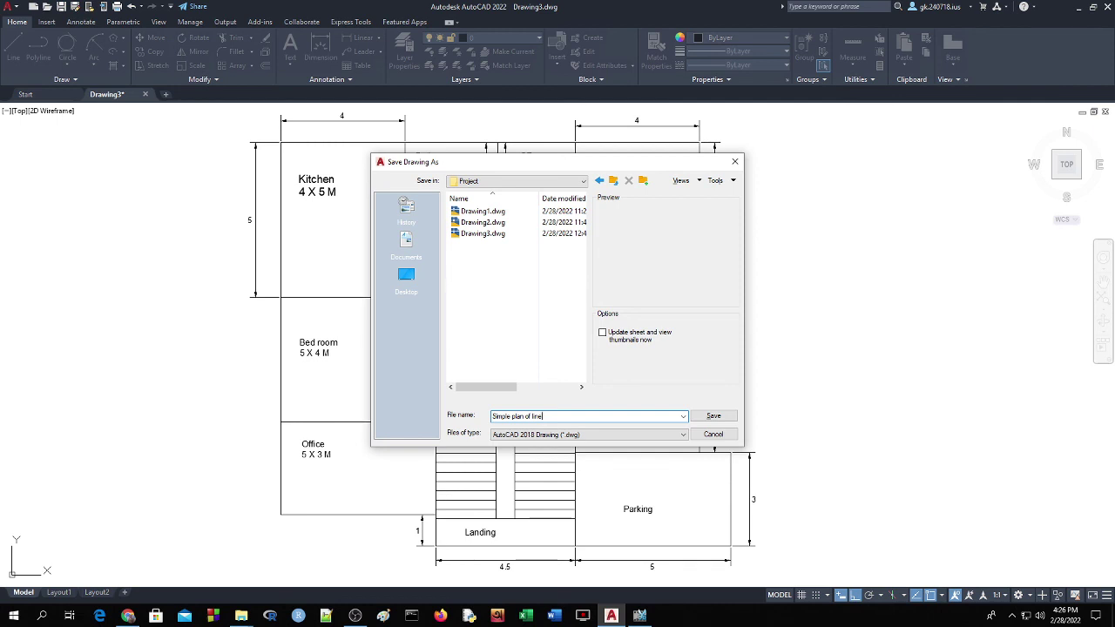
{"action": "key", "text": "Return"}
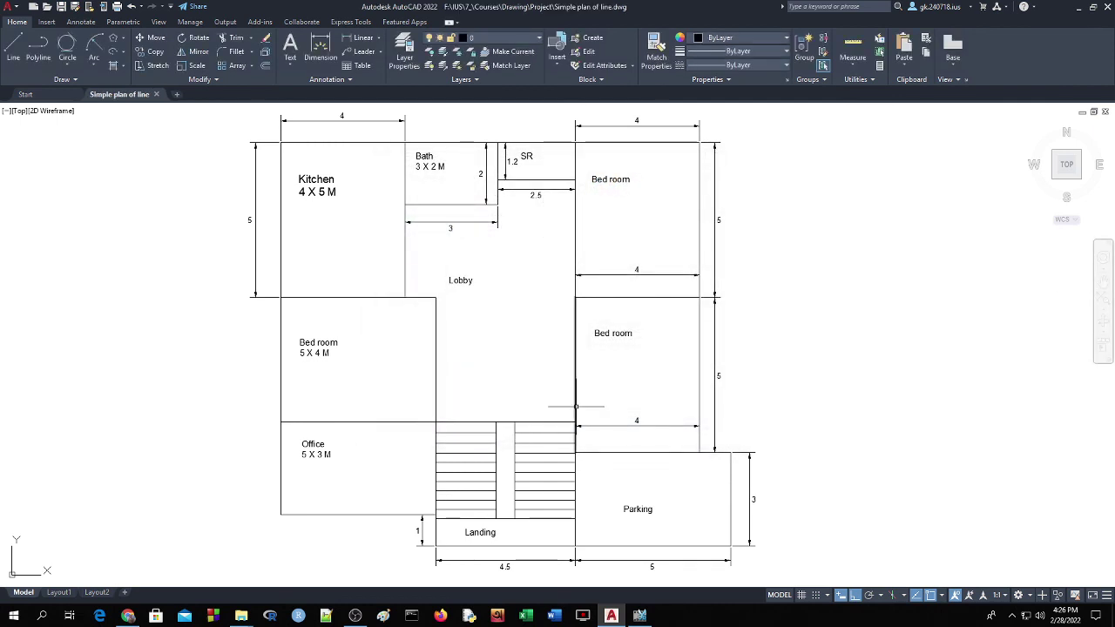